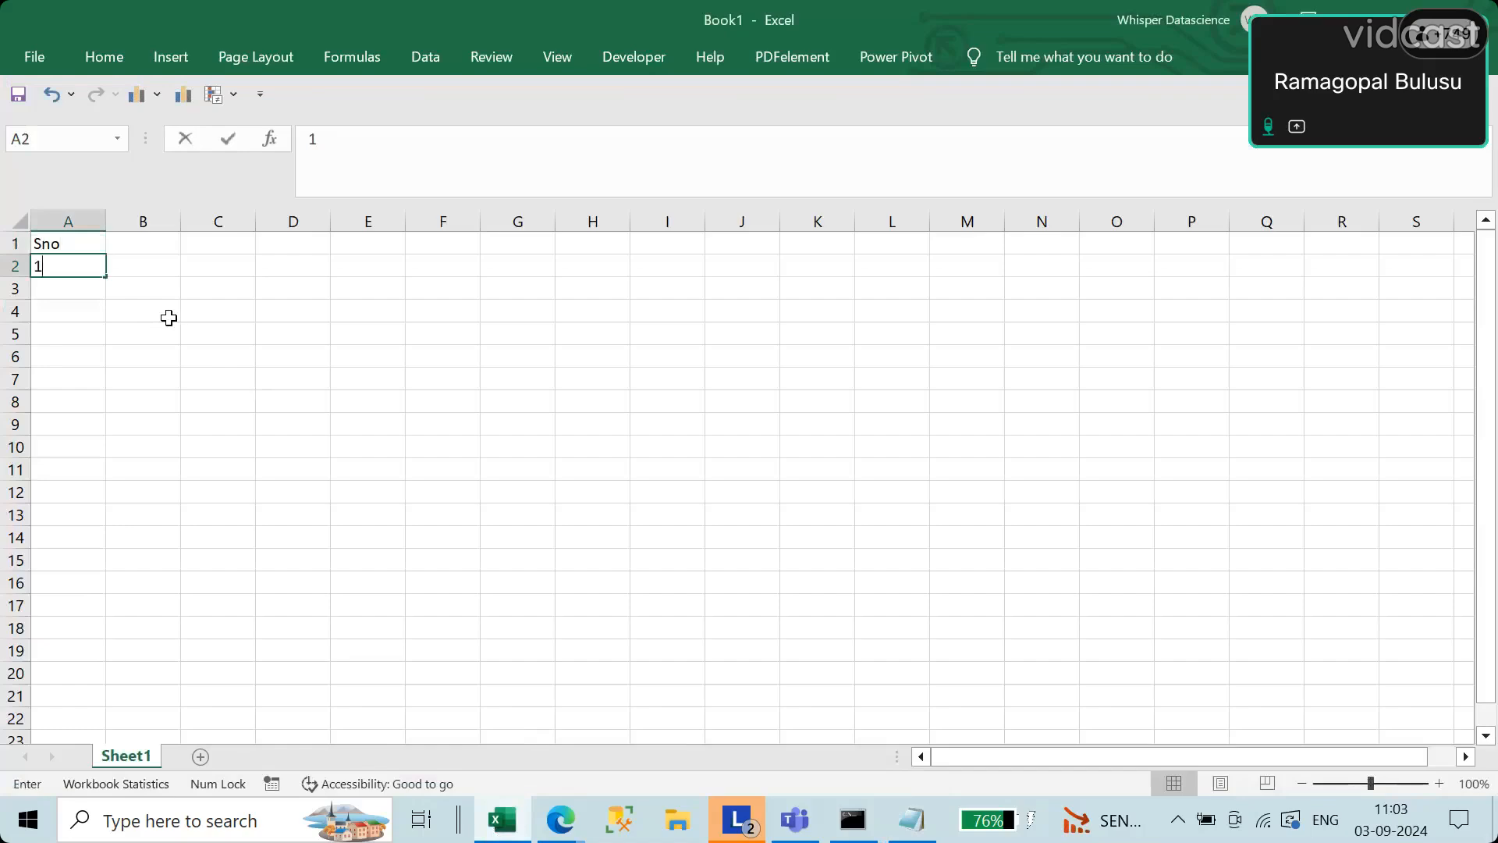
Step: Fill the Sno column with the serial numbers 1 to 6 in cells A2 to A7
key(Return)
text(3)
key(Return)
text(5)
key(Return)
text(6)
key(Up)
text(4)
key(Return)
text(5)
key(Return)
text(6)
key(Return)
Step: Add the header "Rain coats sold" in B1 and widen column B to fit it
key(Up)
key(Up)
key(Up)
key(Up)
key(Up)
key(Up)
key(Up)
key(Right)
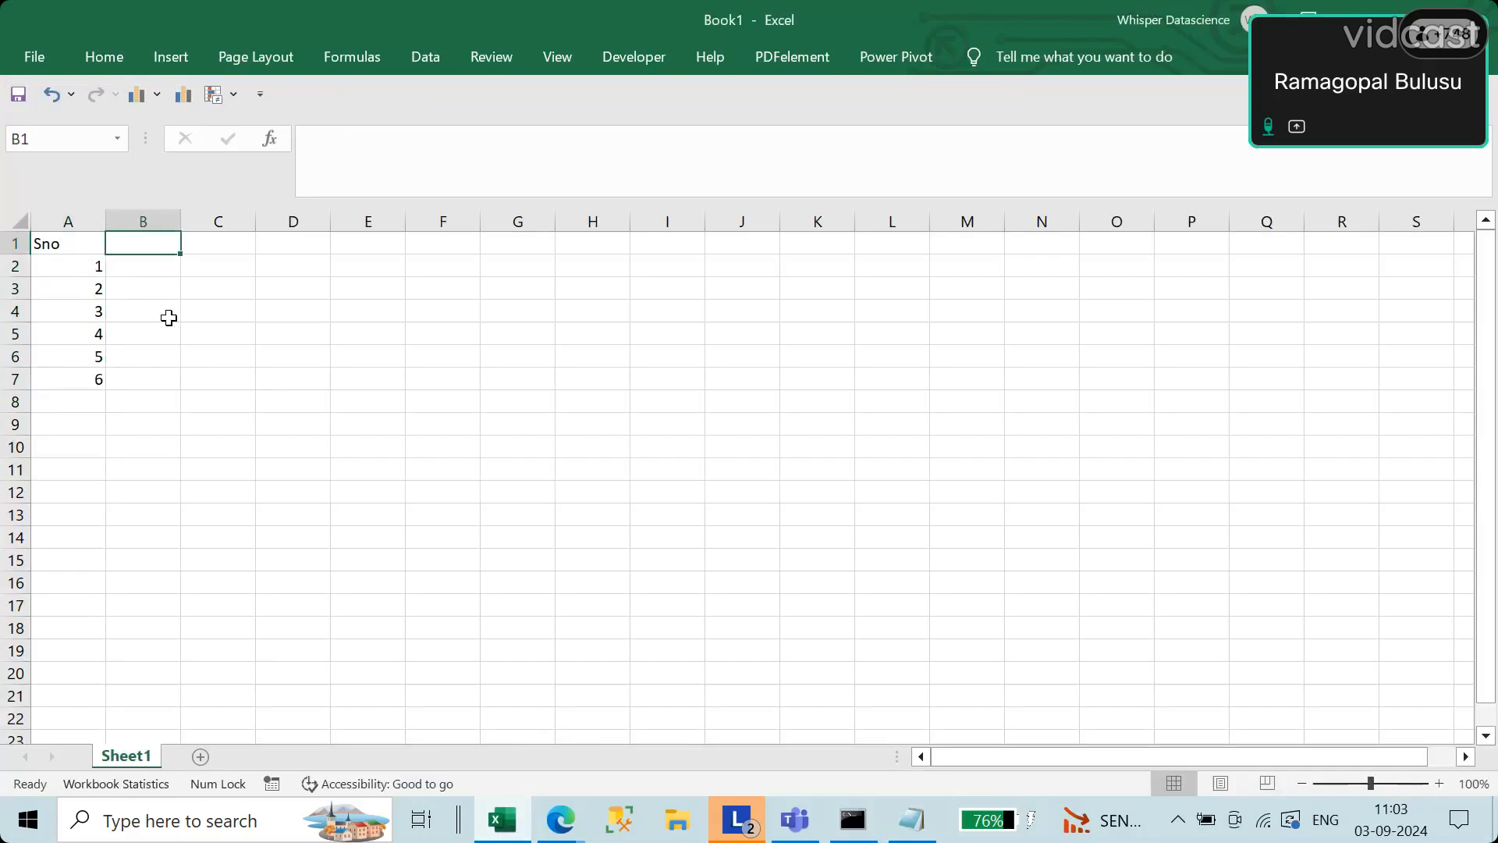
text(Ra)
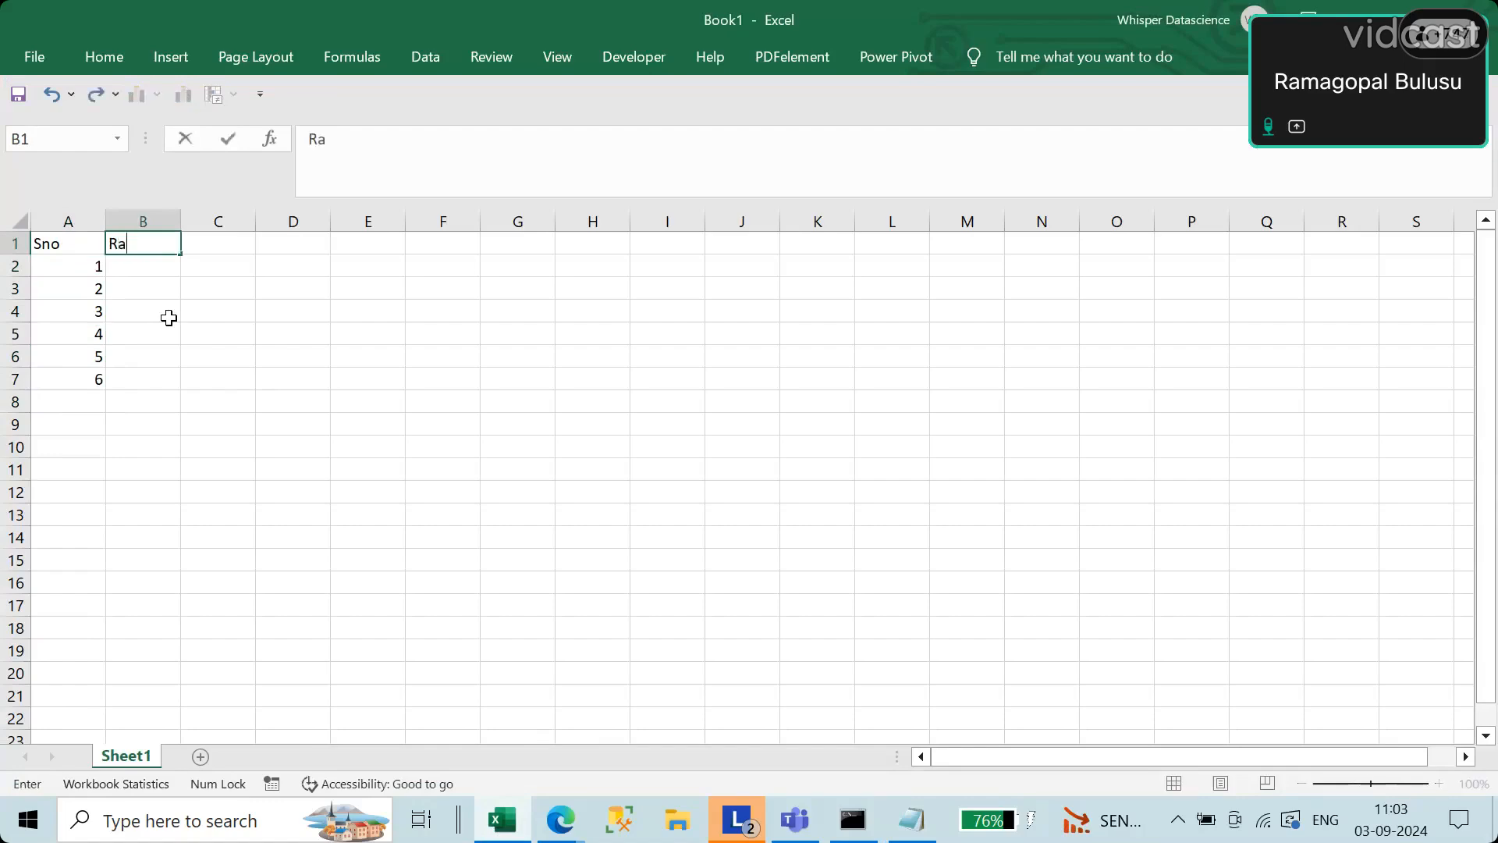
text(in coats sold)
key(Return)
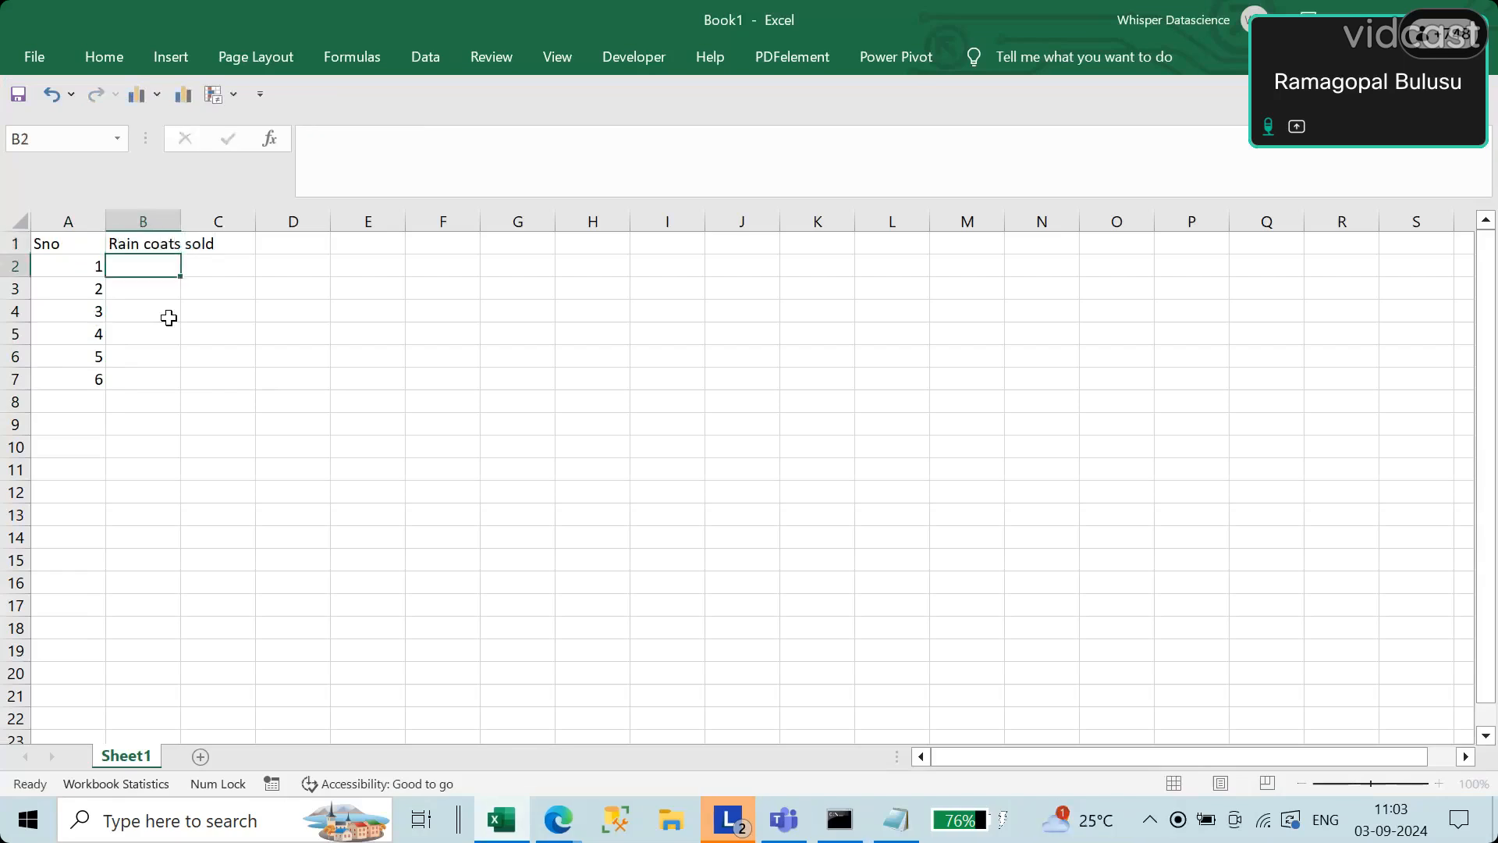
drag(180, 223, 219, 223)
Step: Add the header "Daily temeprature" in C1 and fit column C's width to the text
click(275, 244)
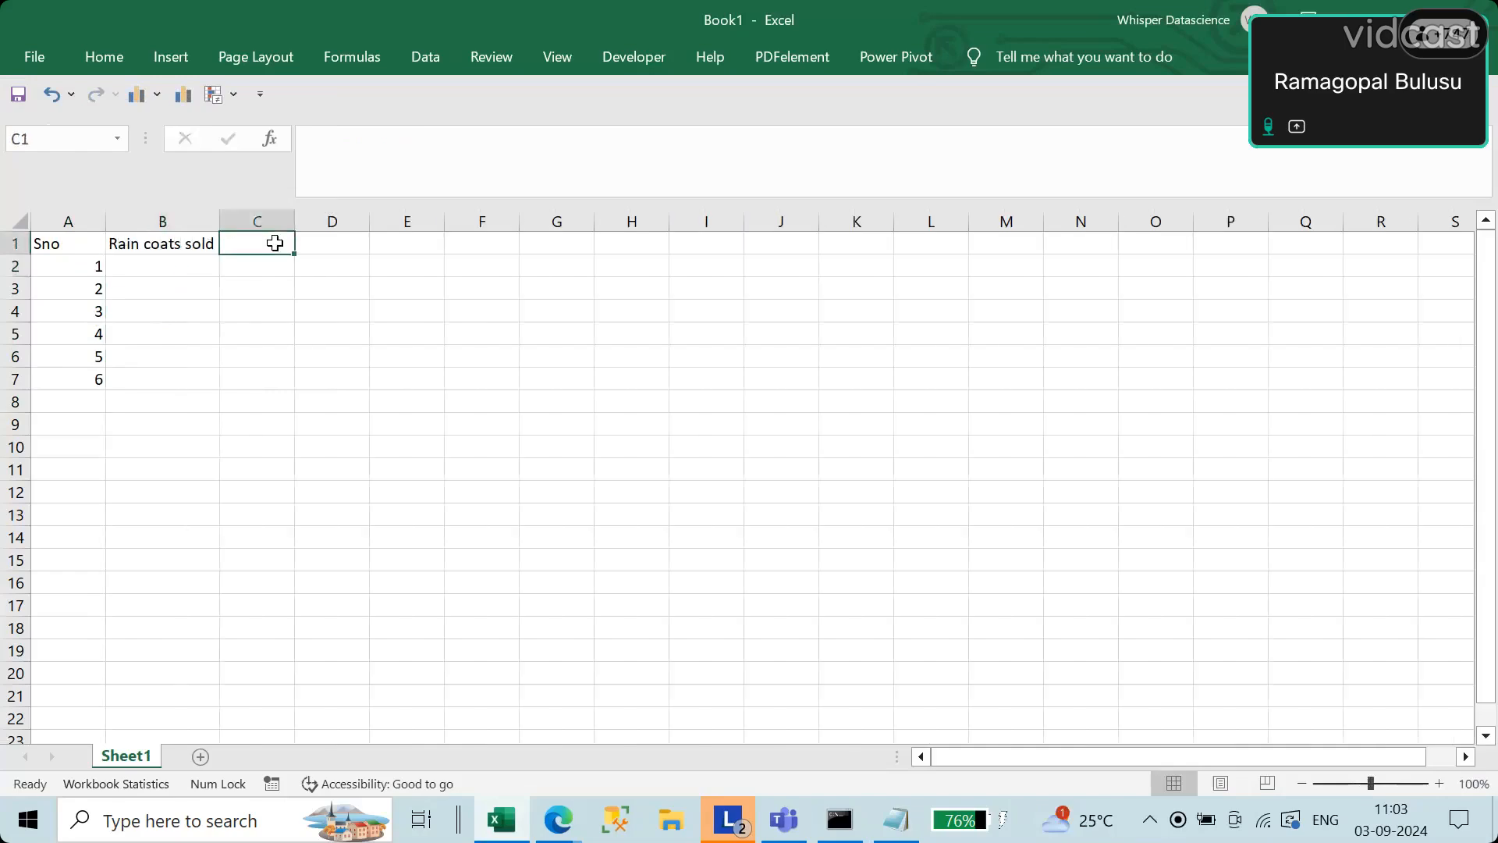
text(Daily)
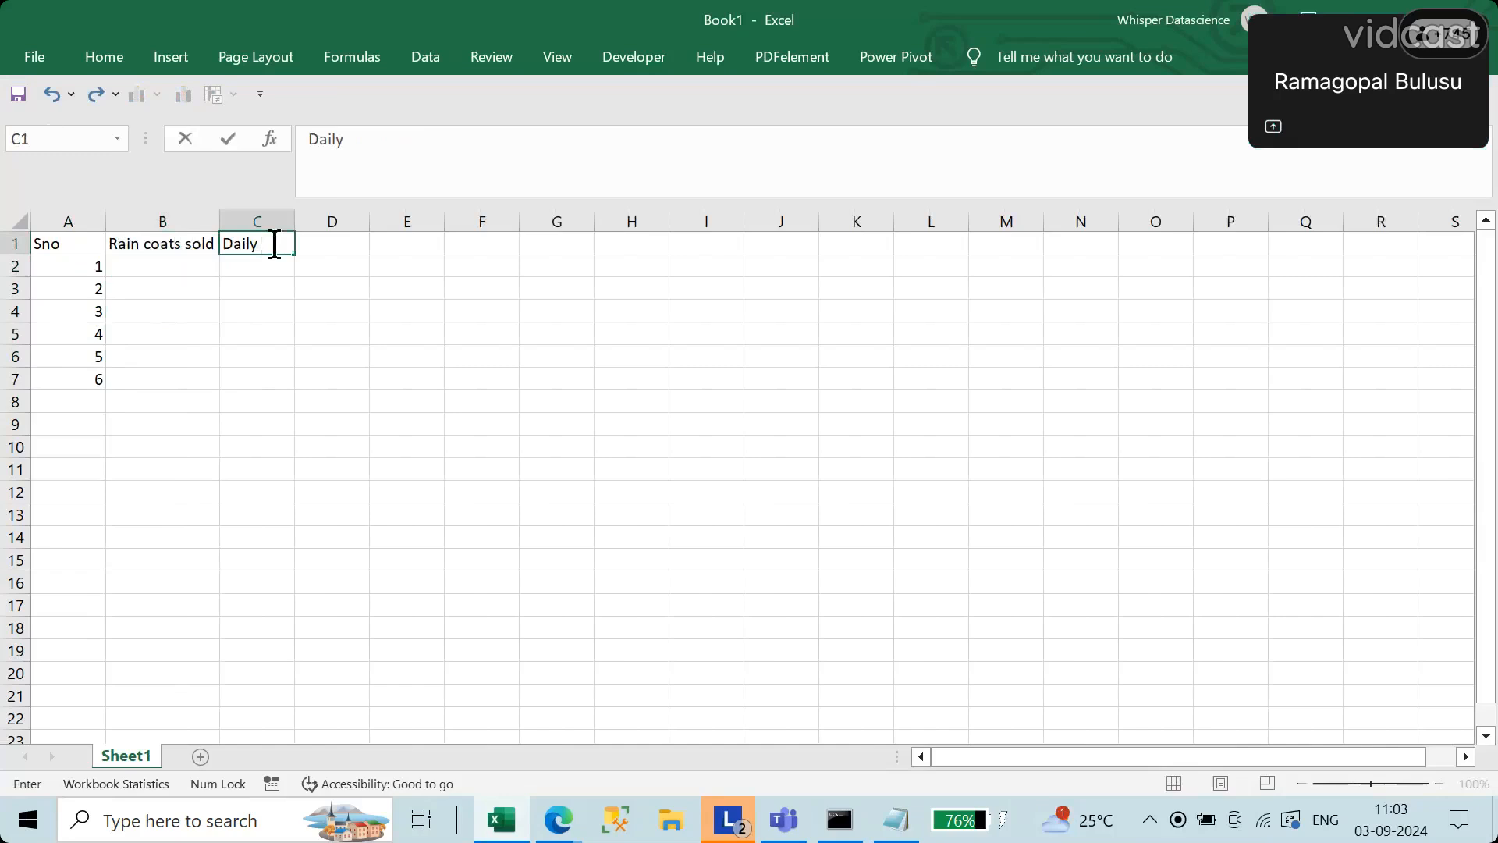
text(temeprature)
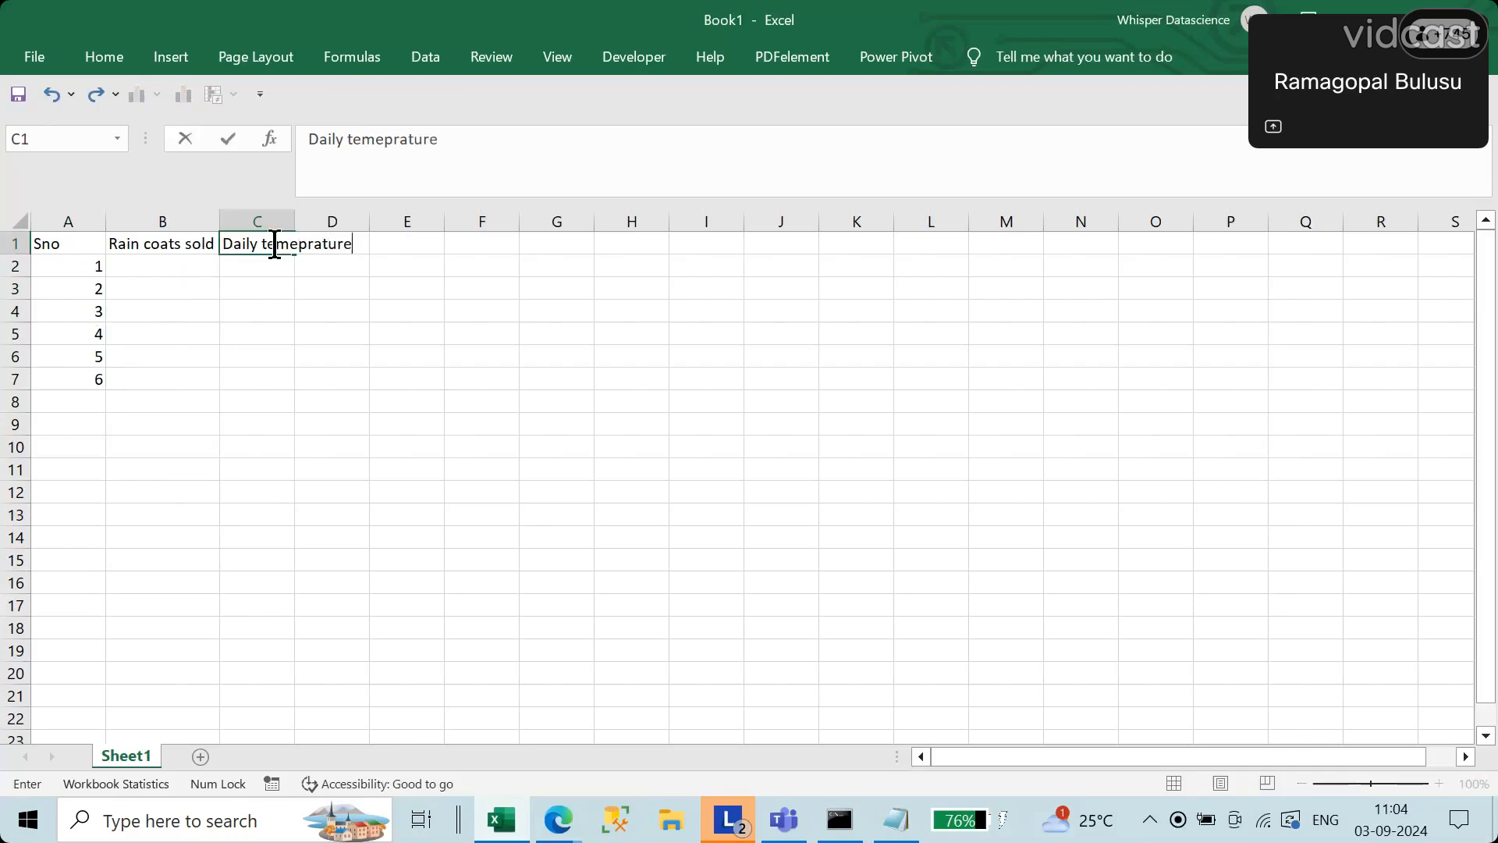
key(Return)
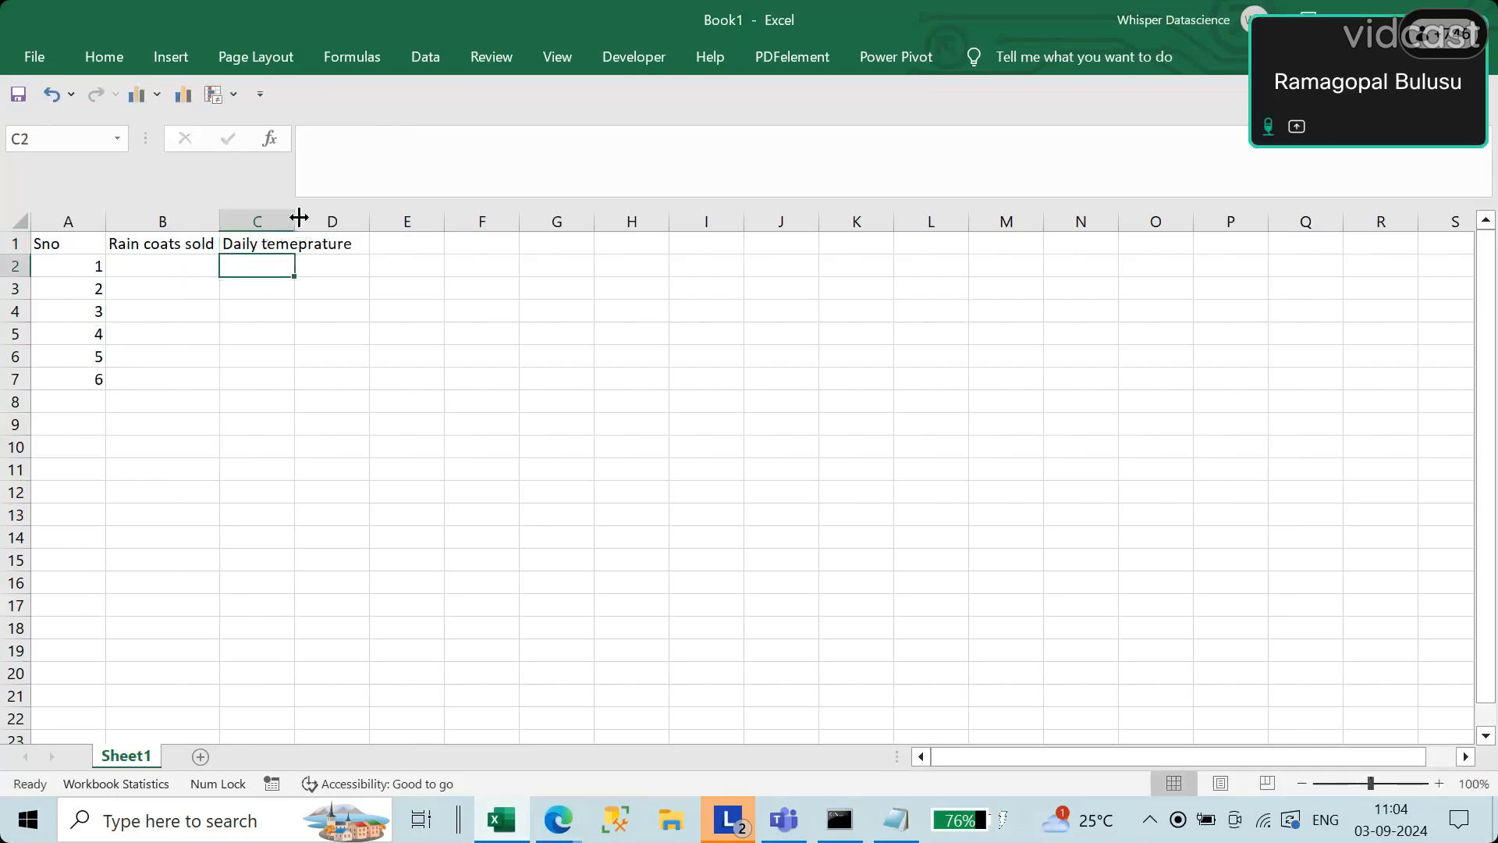
double_click(296, 216)
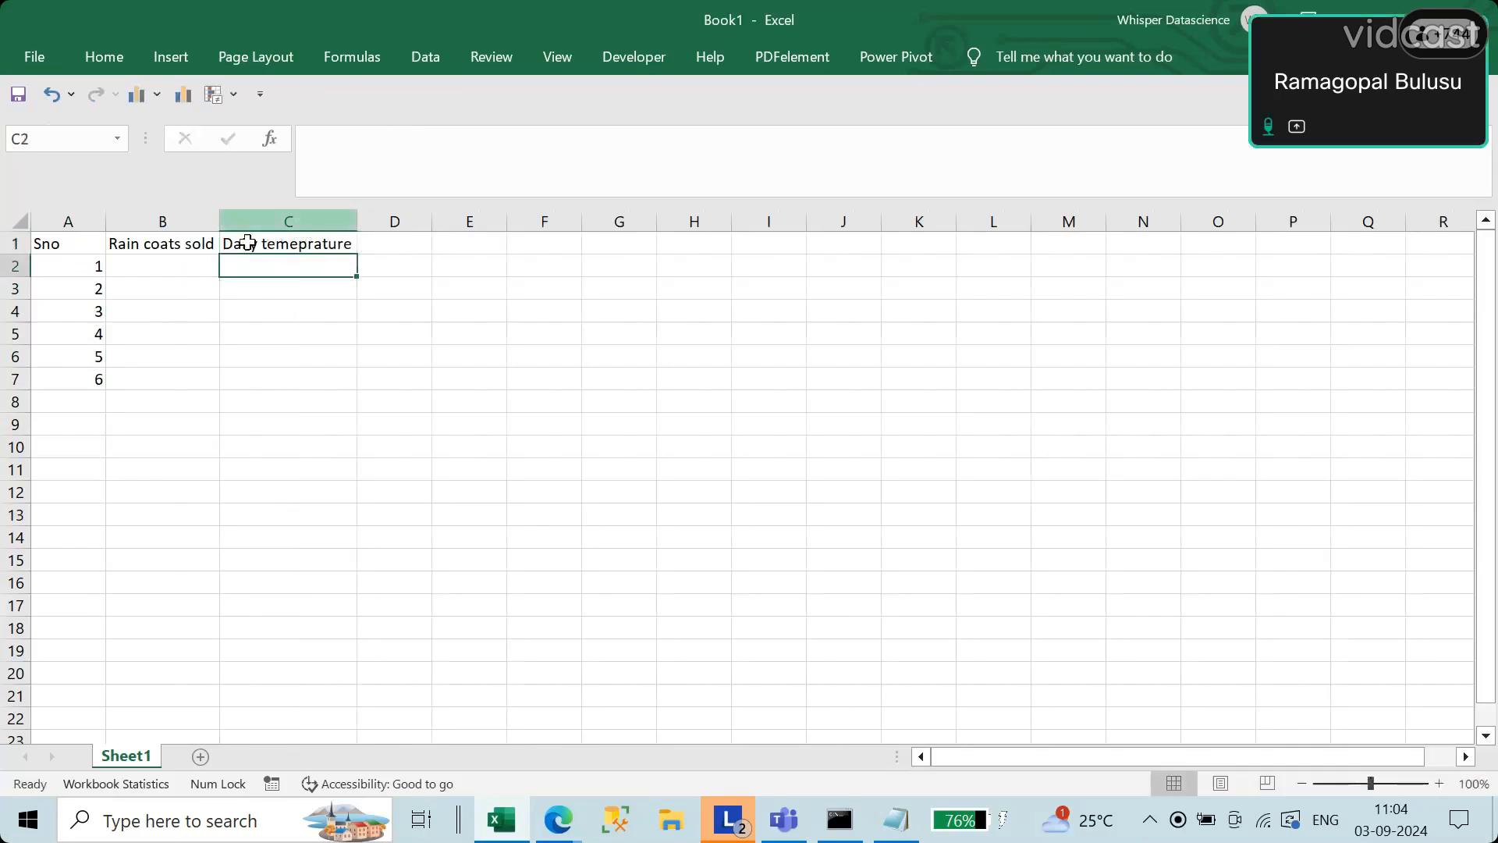
Step: Enter rain coats sold of 1000, 3500 and 1500 for serial numbers 1 to 3 in cells B2 to B4
click(161, 267)
text(10000)
key(BackSpace)
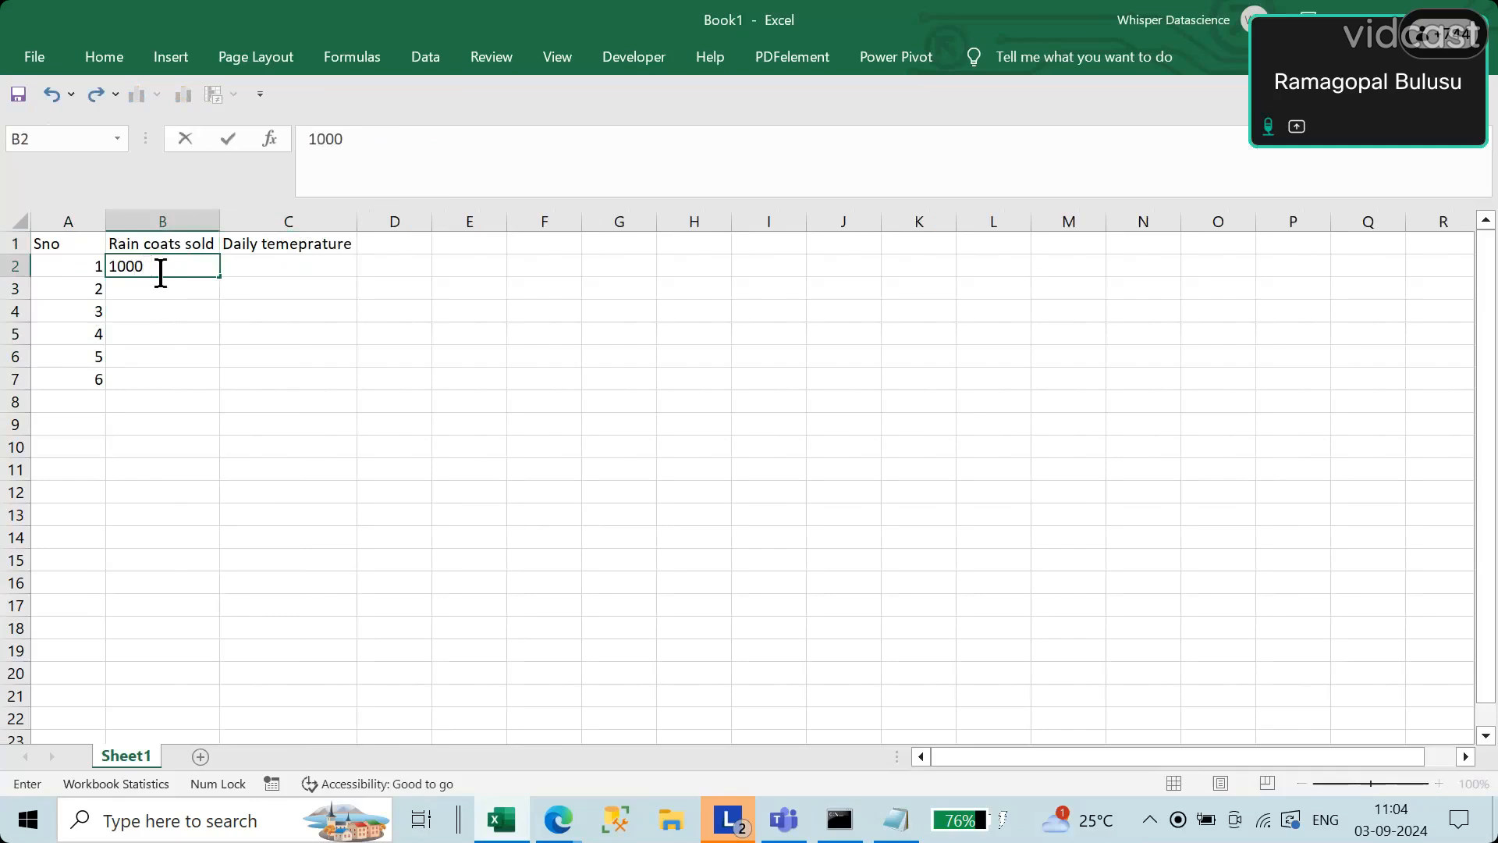
key(Return)
text(3500)
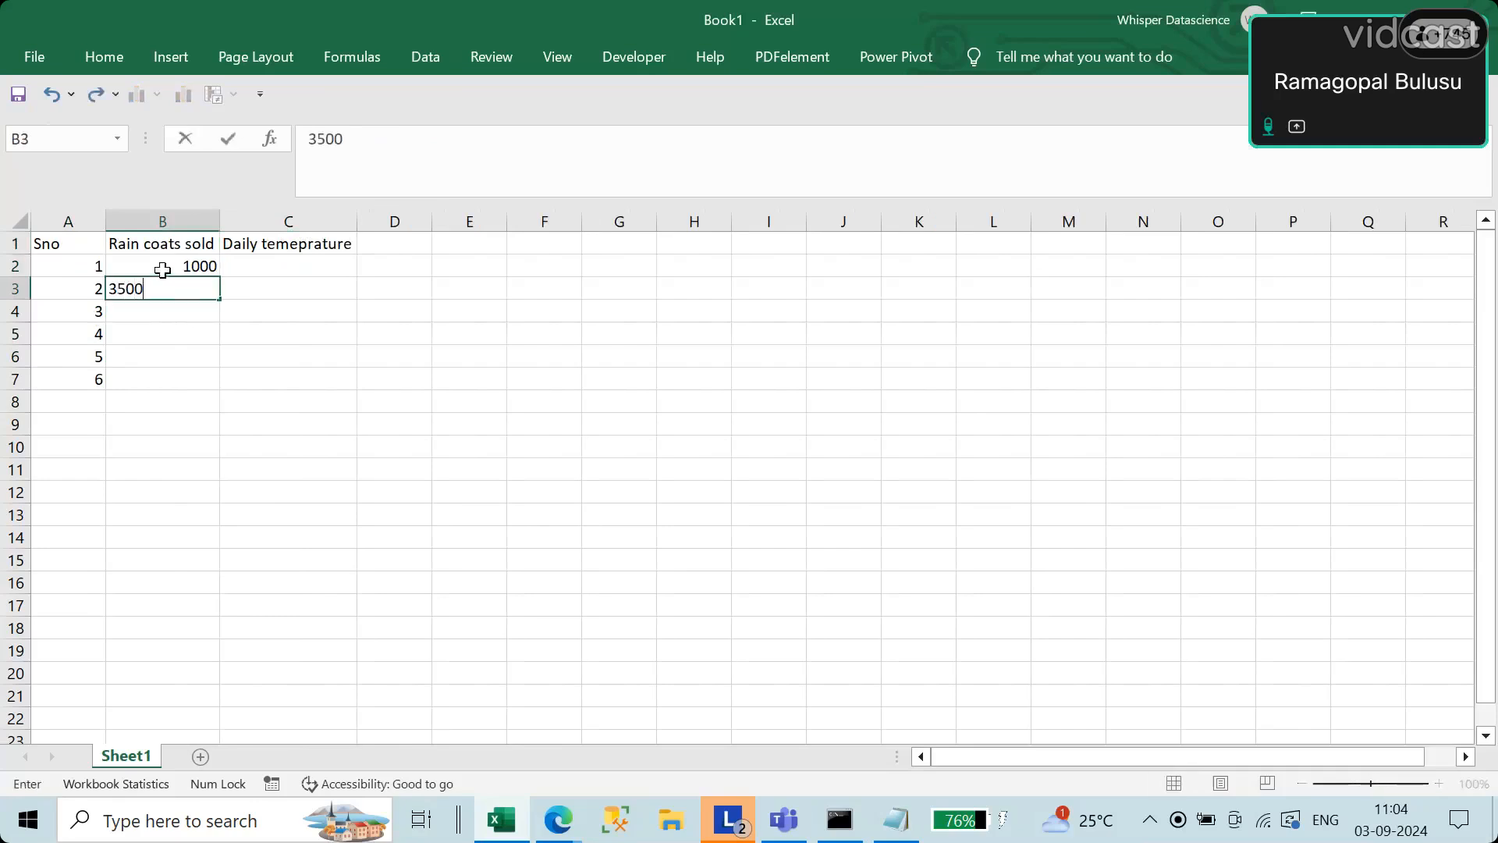
key(Return)
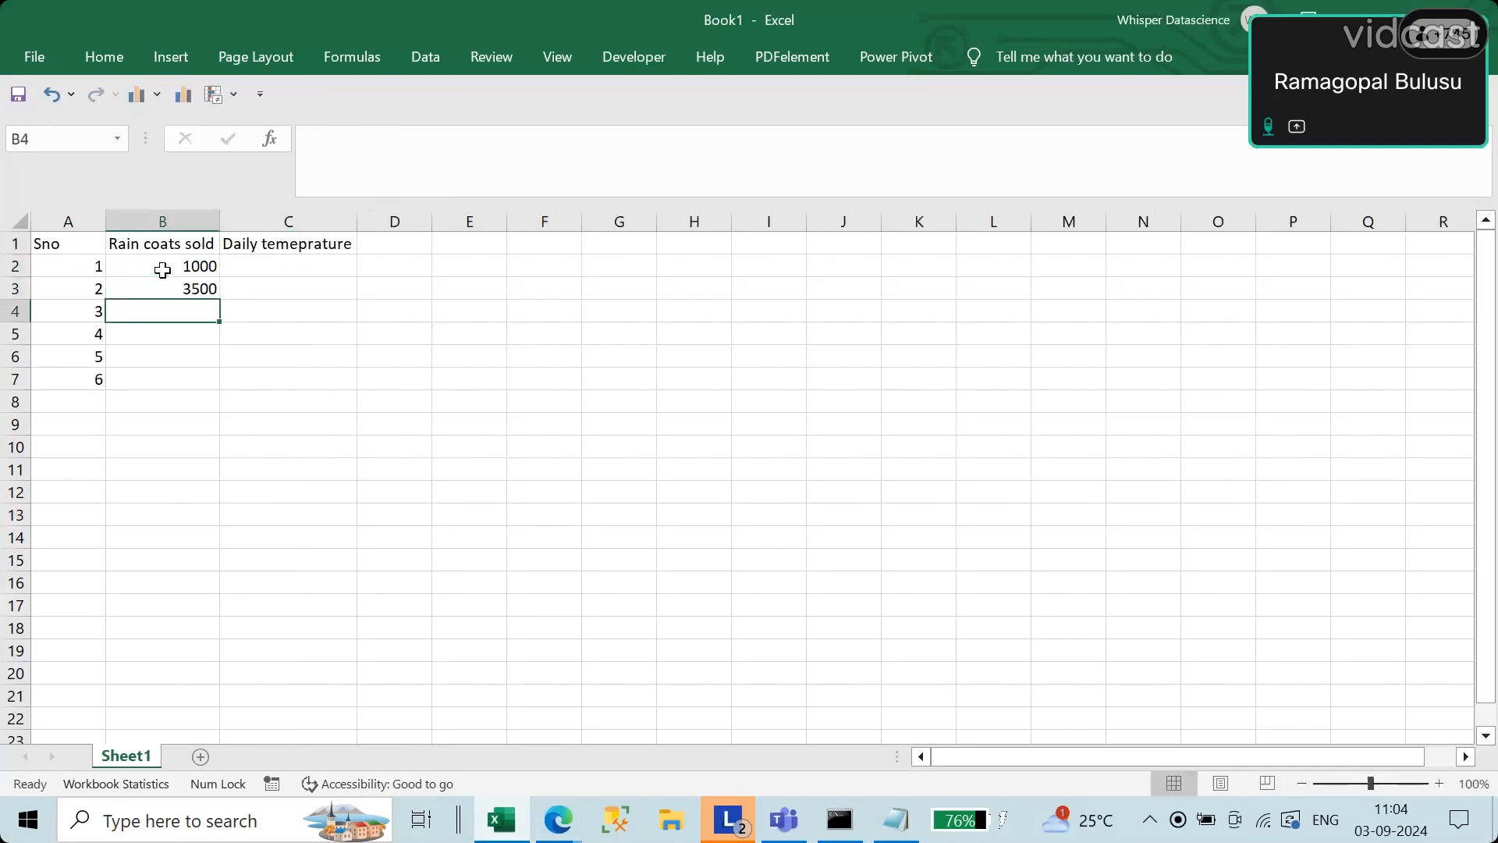
text(15000)
key(BackSpace)
key(Return)
Step: Enter rain coats sold of 500, 2500 and 2750 for serial numbers 4 to 6 in cells B5 to B7
text(5000)
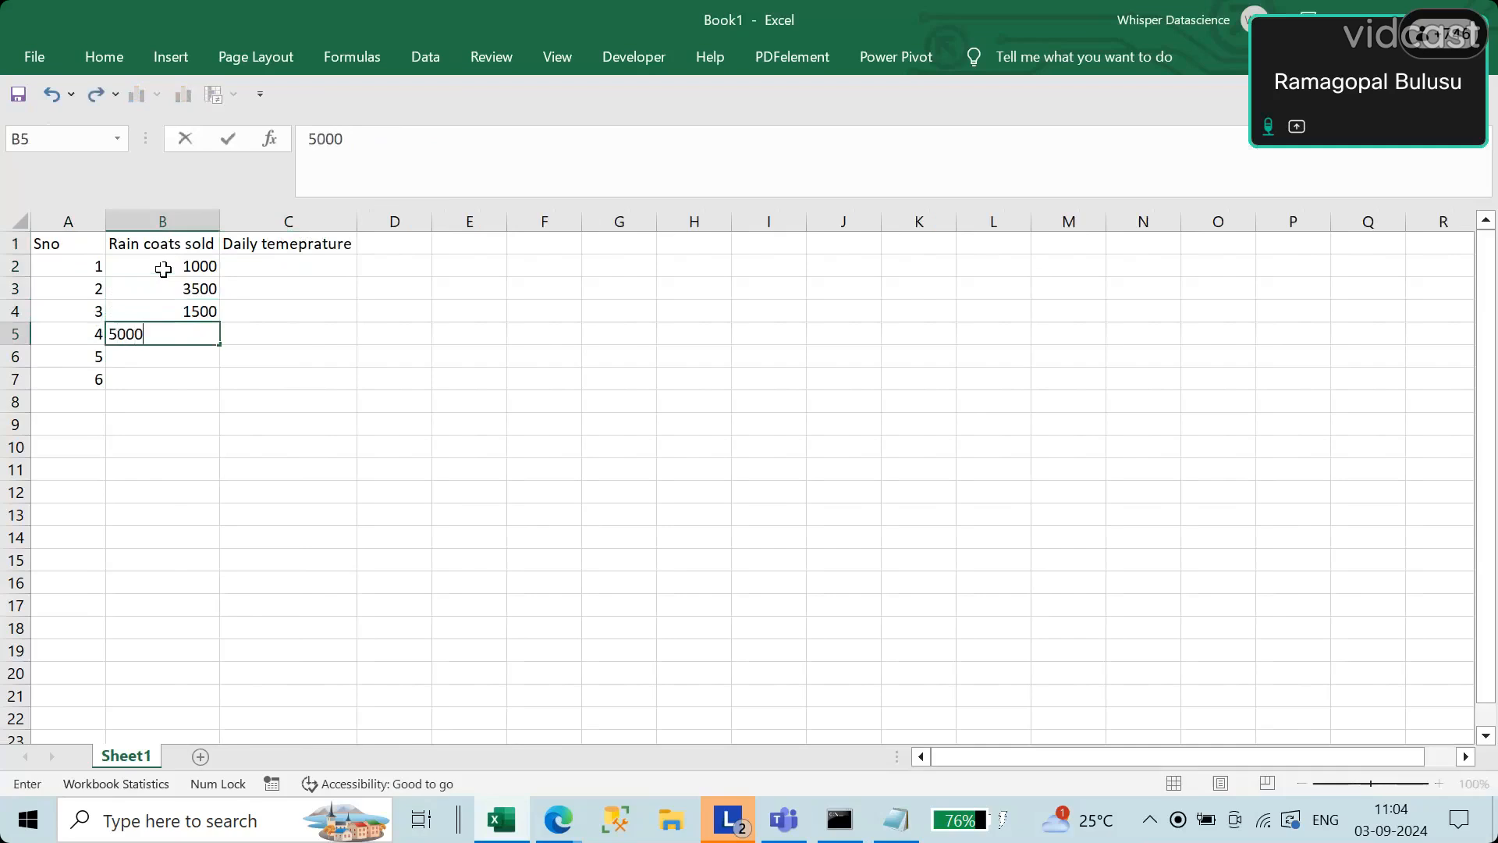
key(BackSpace)
key(Return)
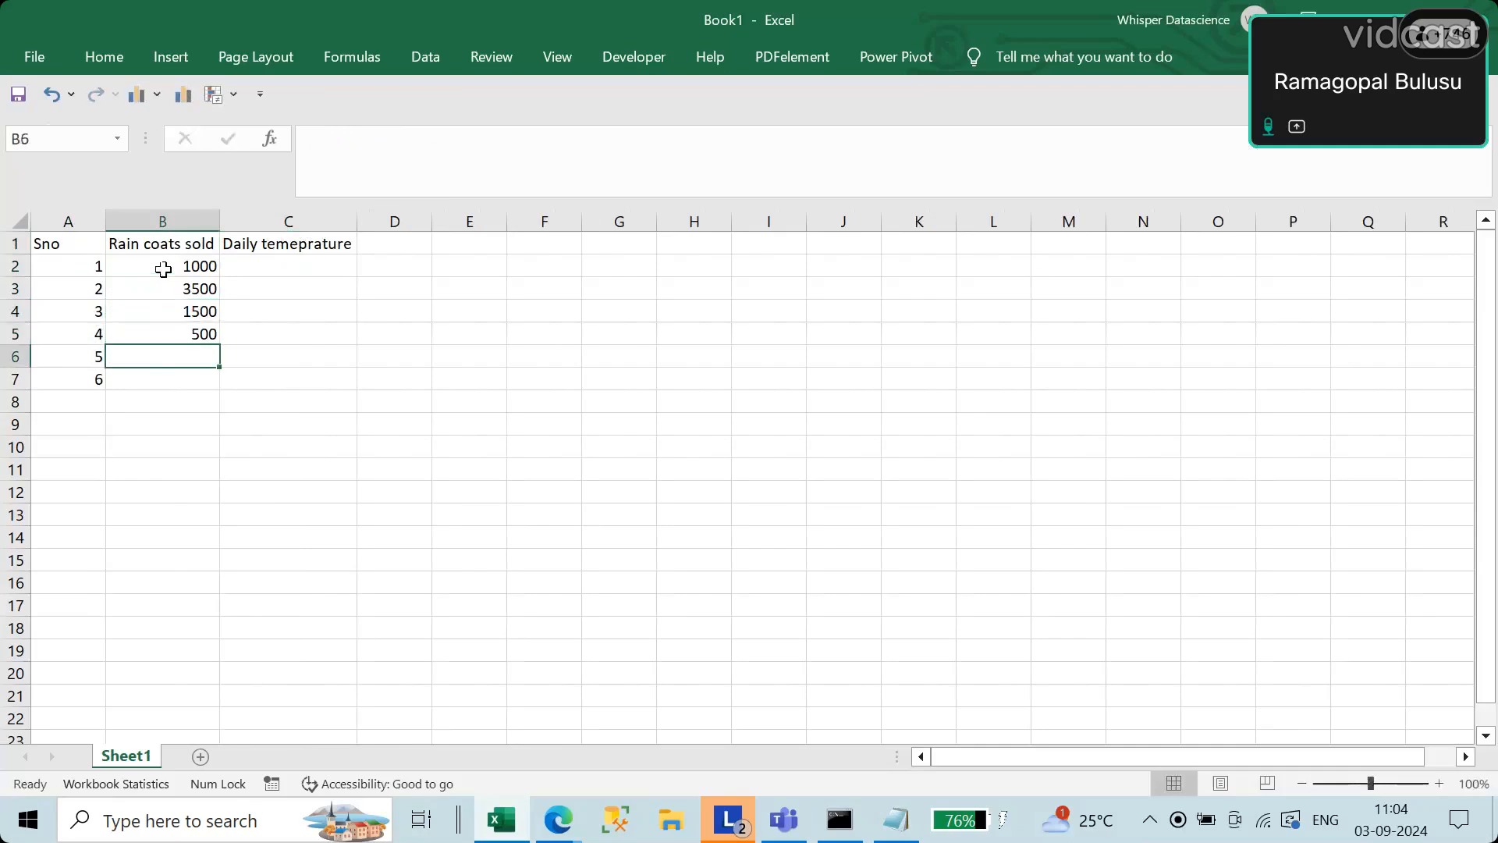
text(2500)
key(Return)
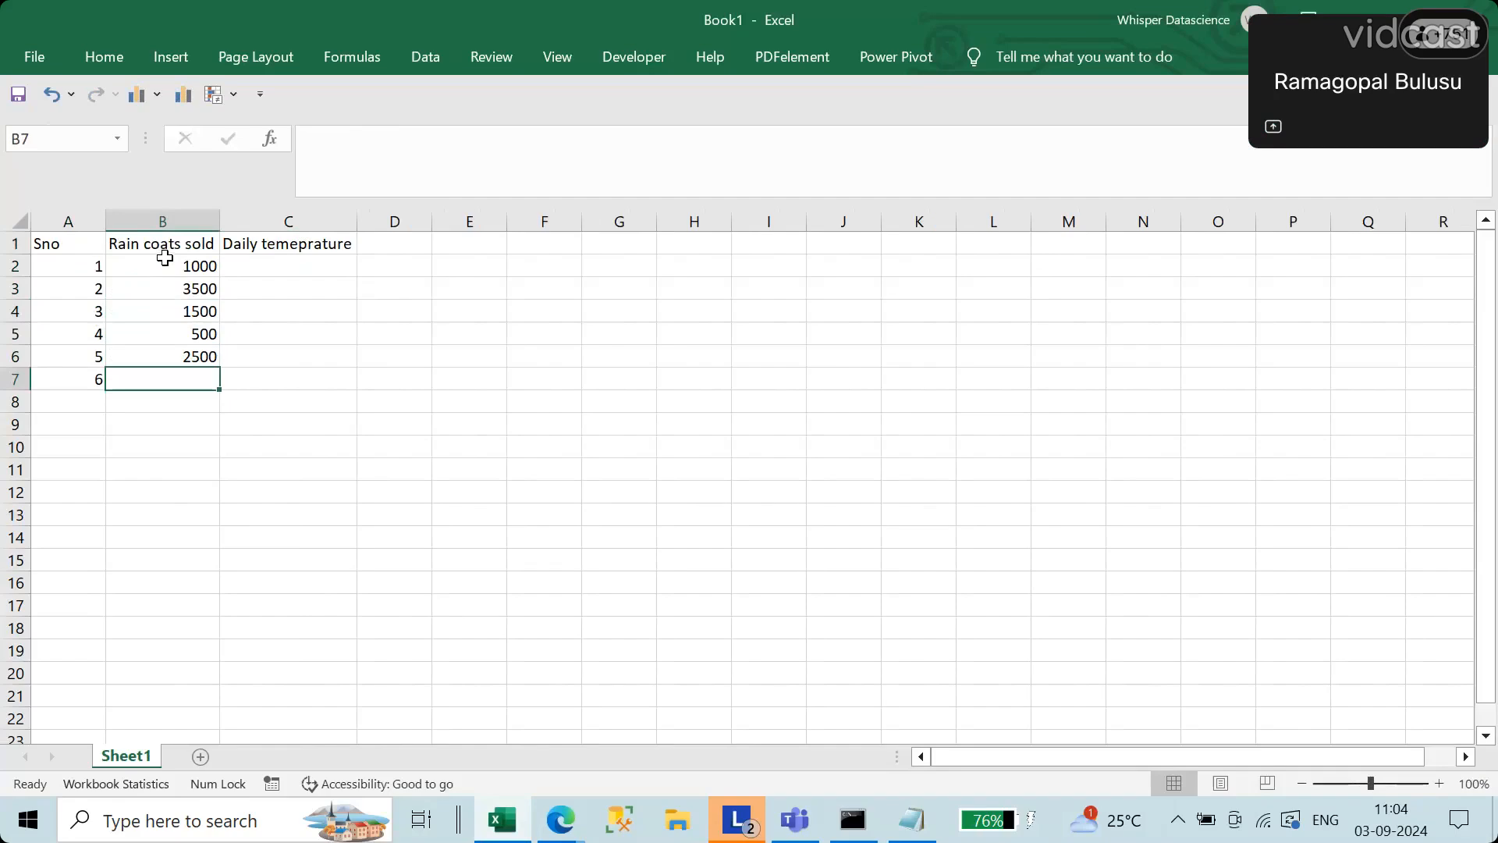
text(2750)
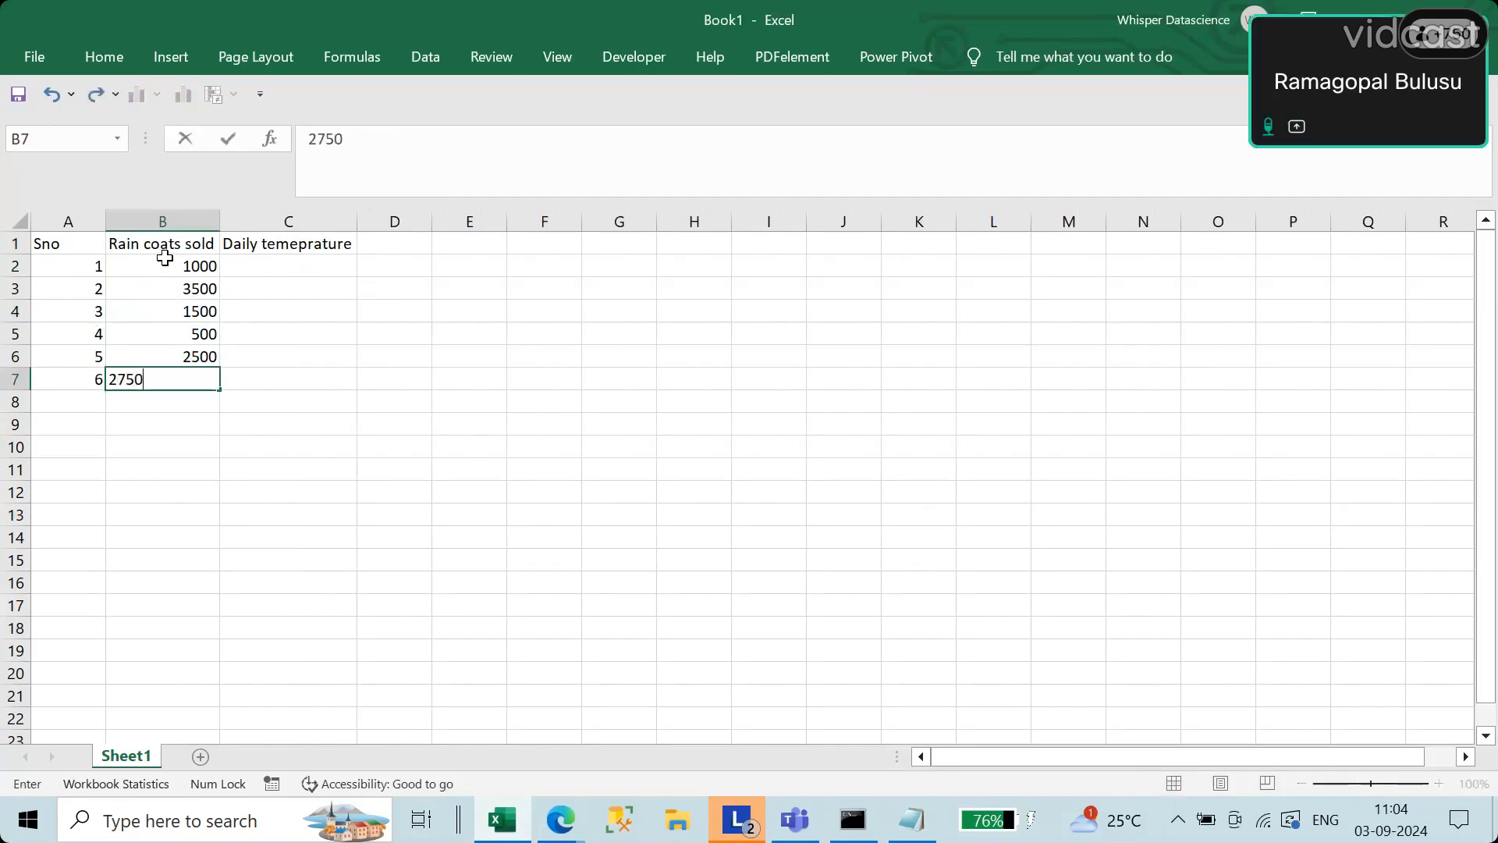
key(Return)
Step: Enter daily temperatures of 35 and 30 for serial numbers 1 and 2 in cells C2 and C3
click(311, 249)
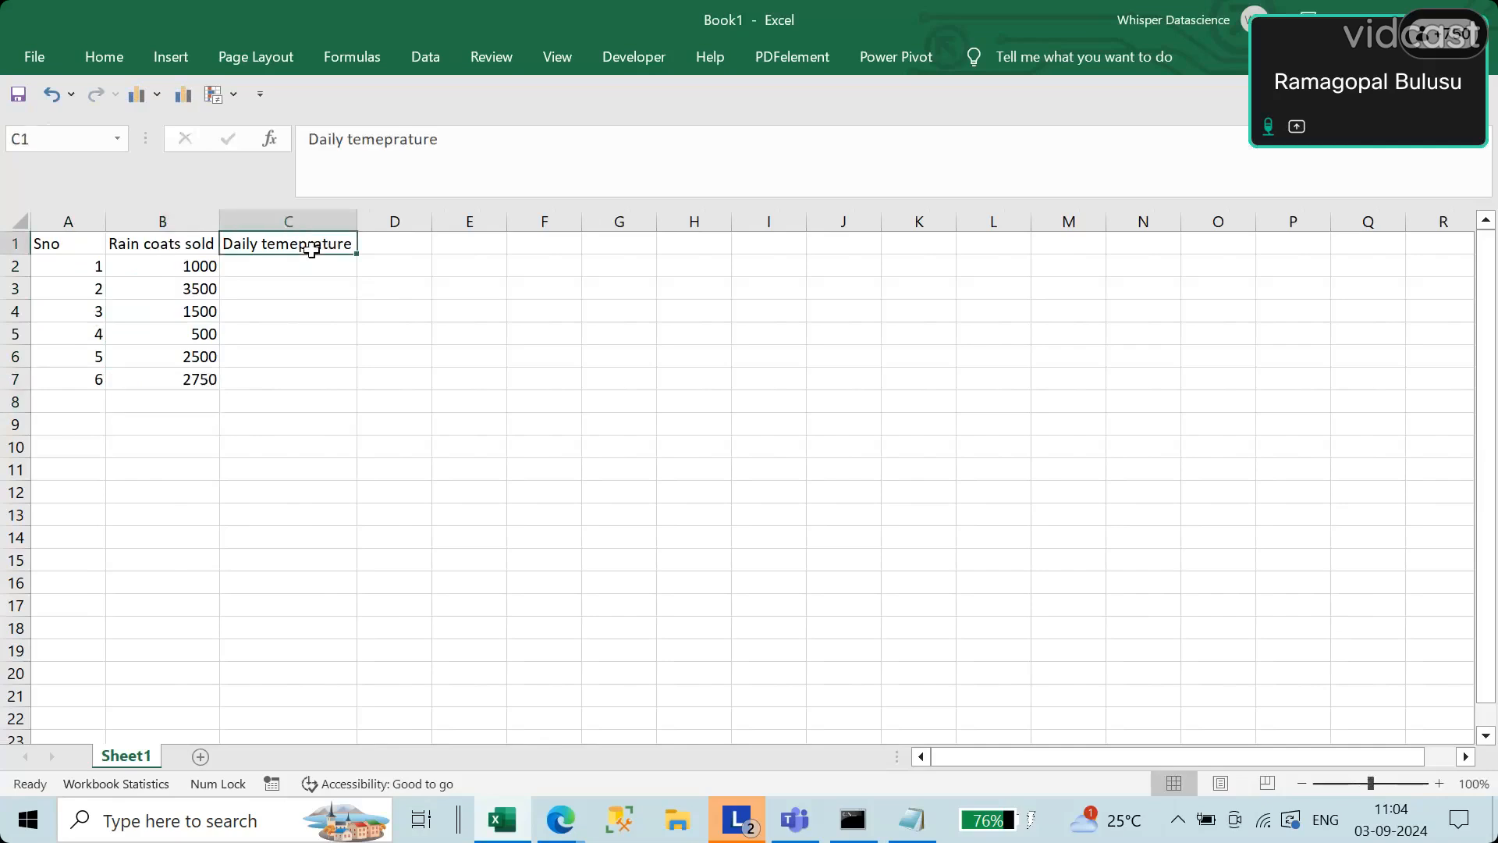
key(Return)
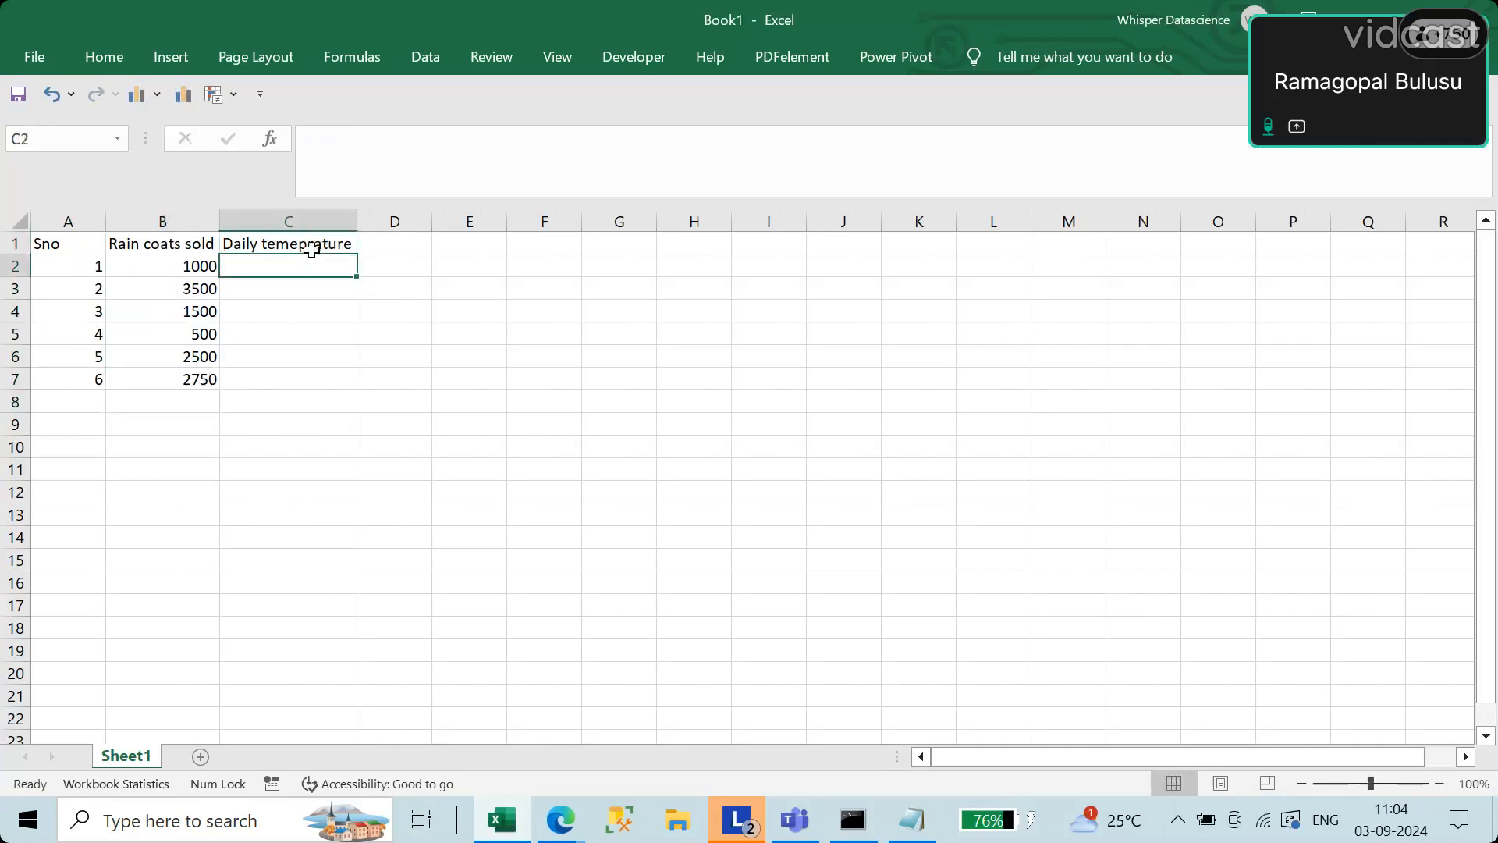
text(35)
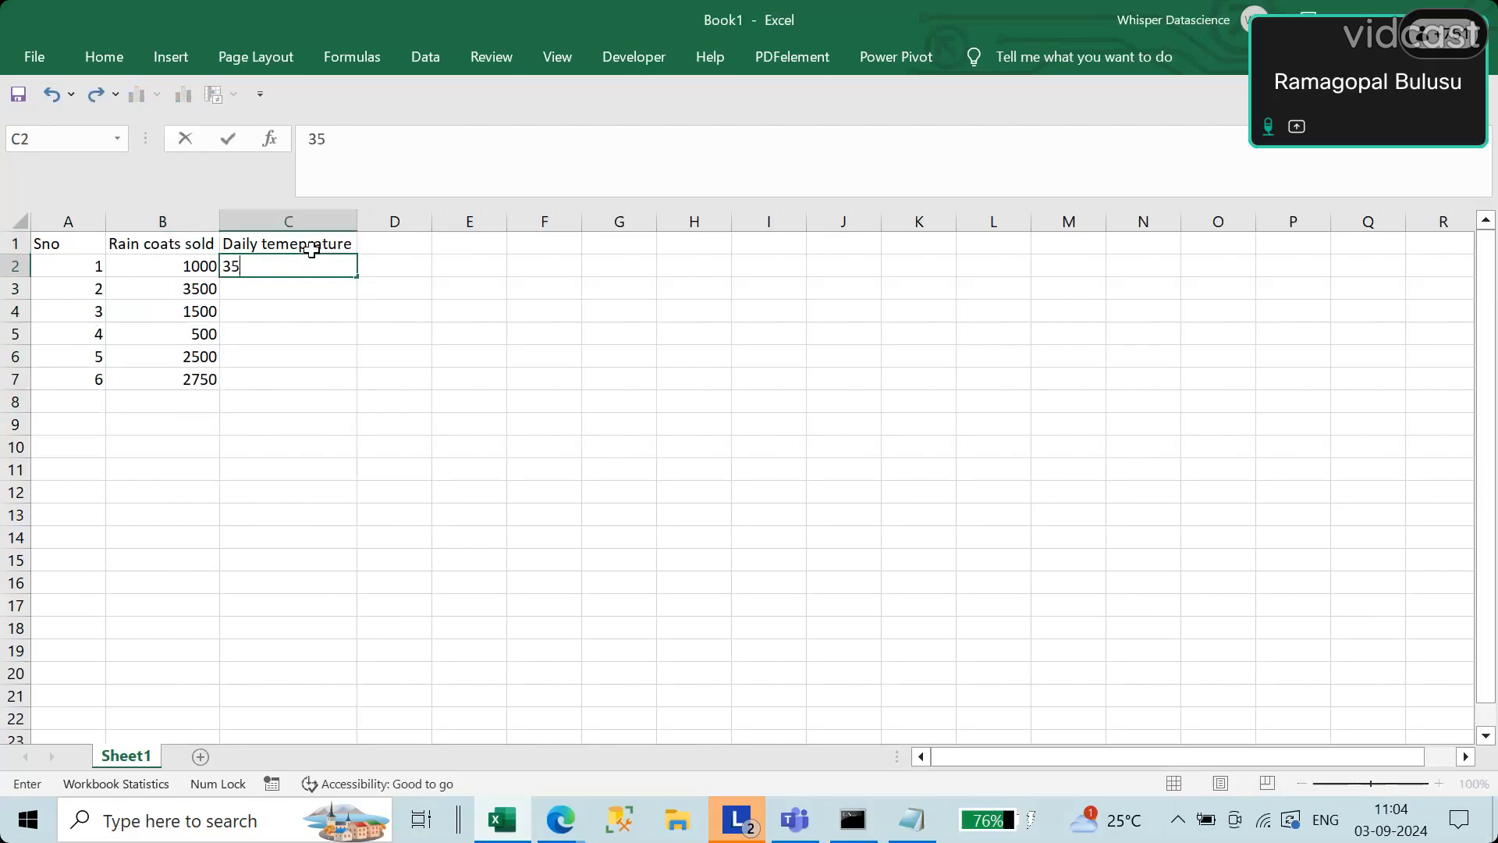
key(Return)
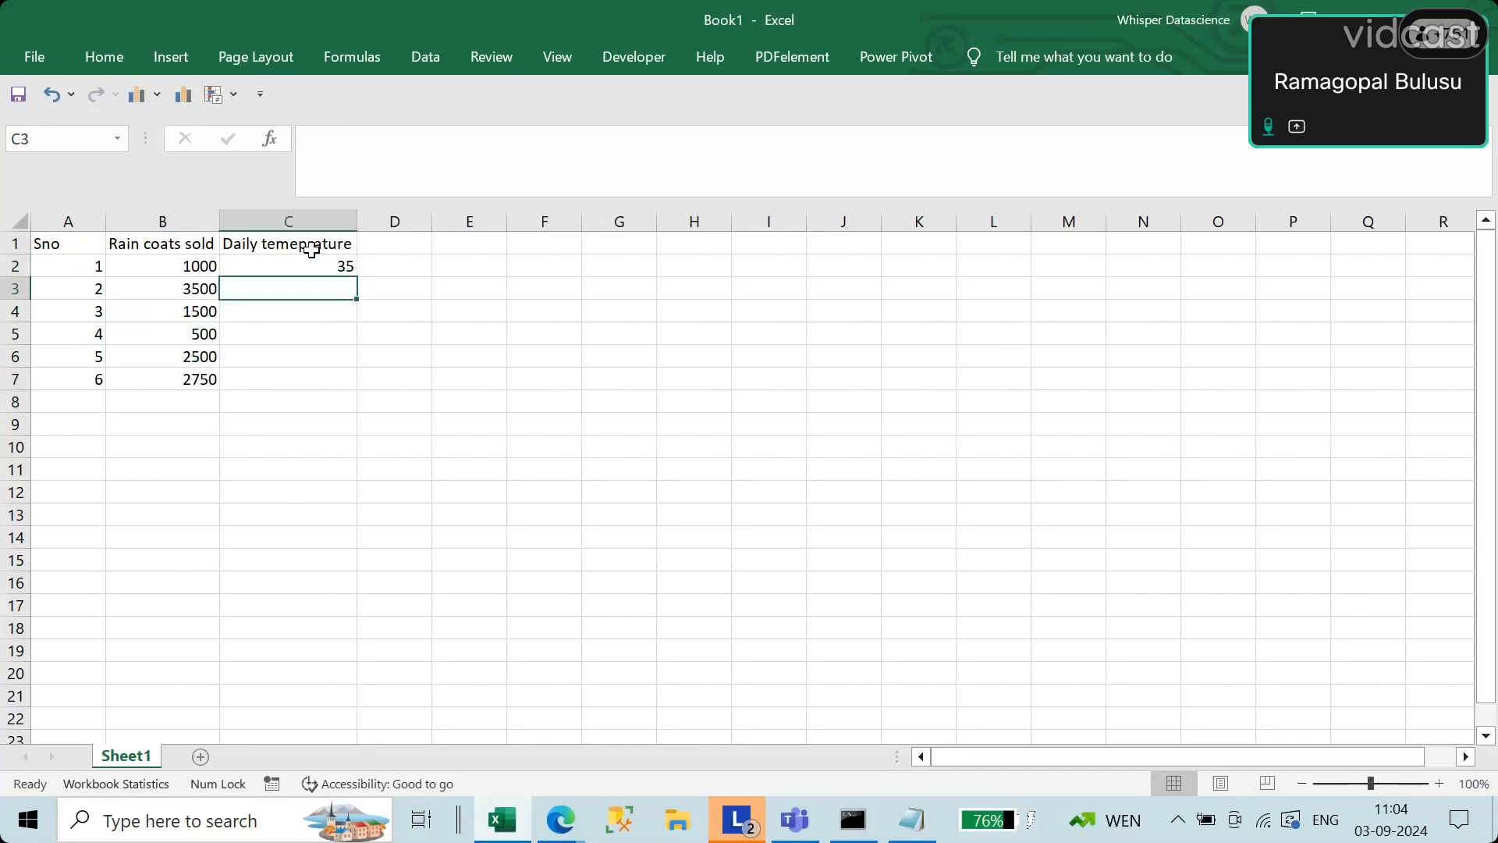
text(3040)
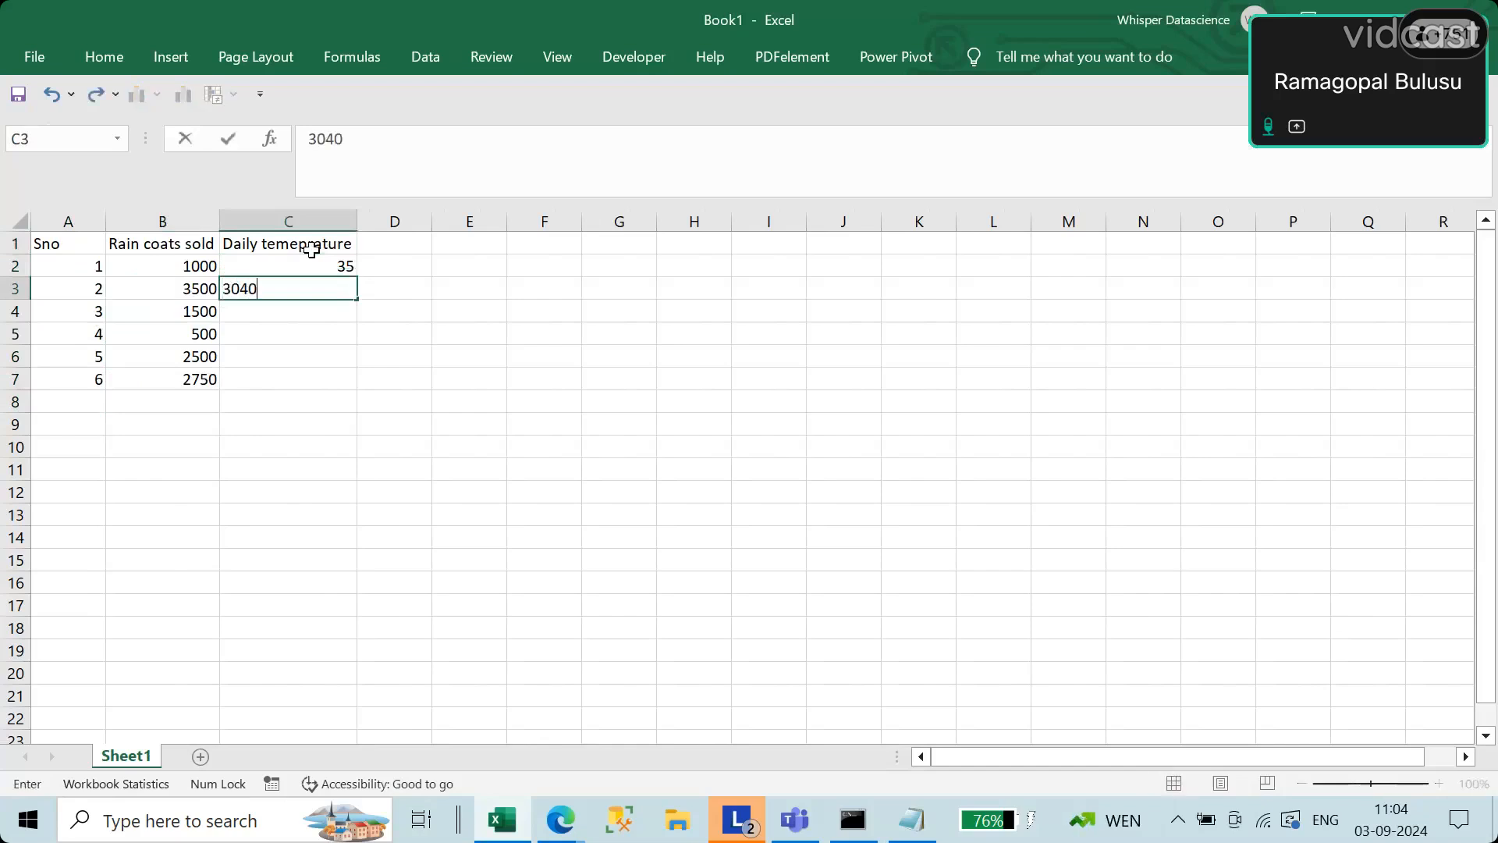
key(Return)
key(Up)
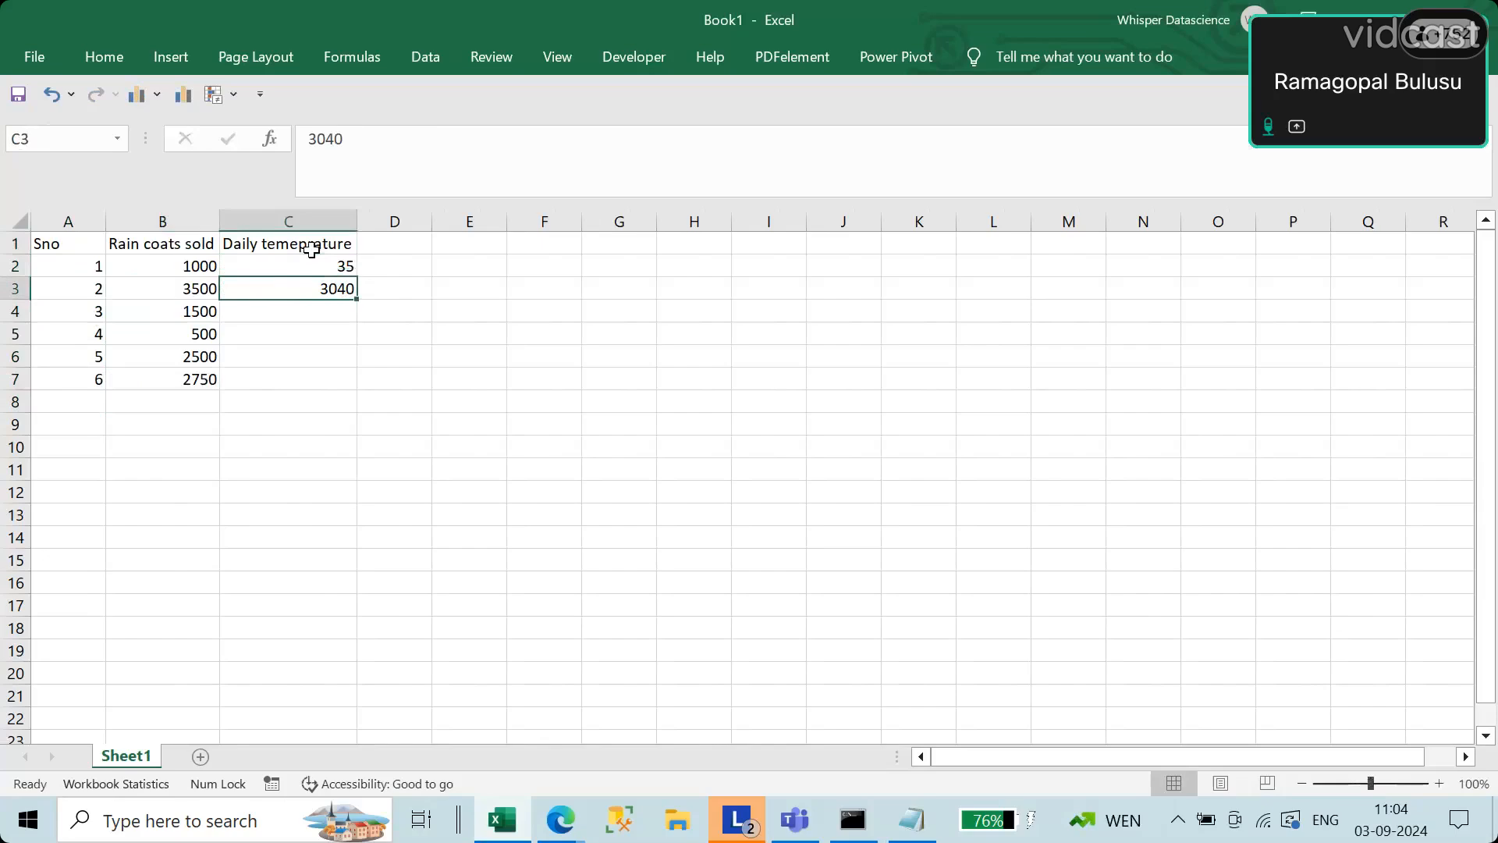
text(30)
key(Return)
Step: Enter daily temperatures of 40, 32, 27 and 31 for serial numbers 3 to 6 in cells C4 to C7
text(3)
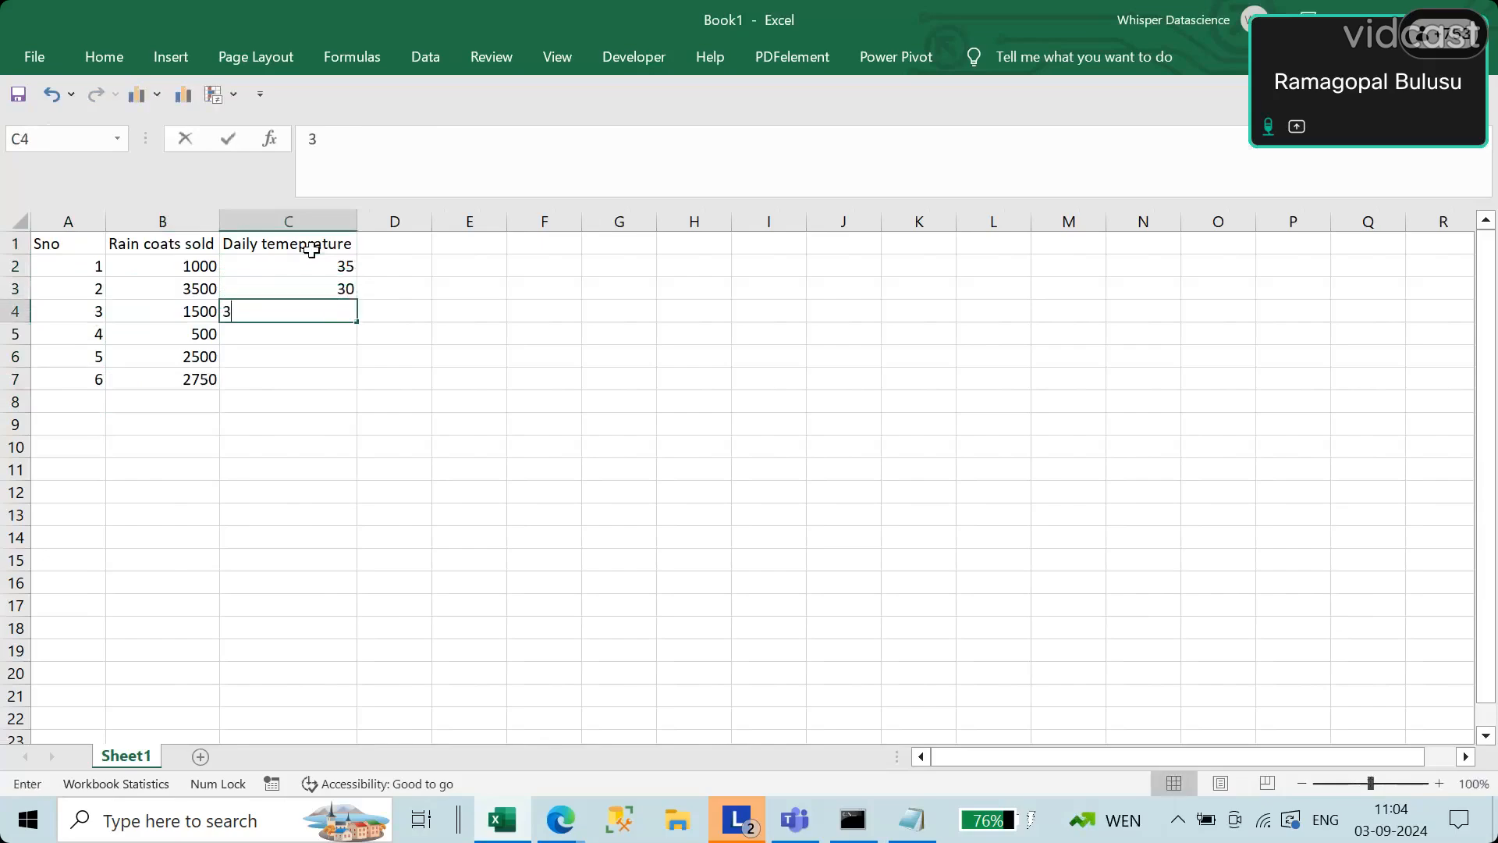
key(BackSpace)
text(40)
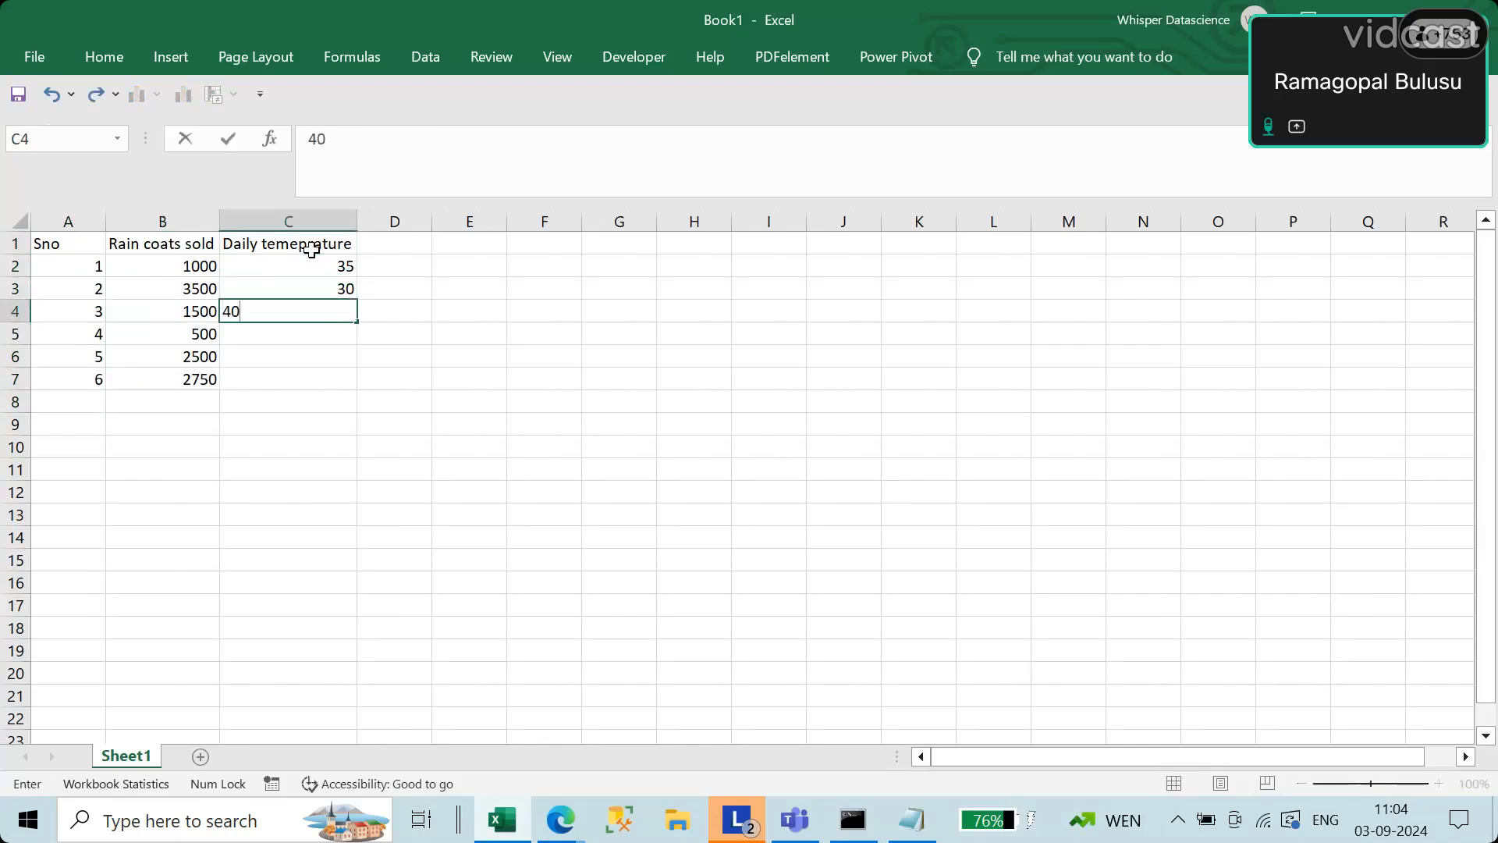
key(Return)
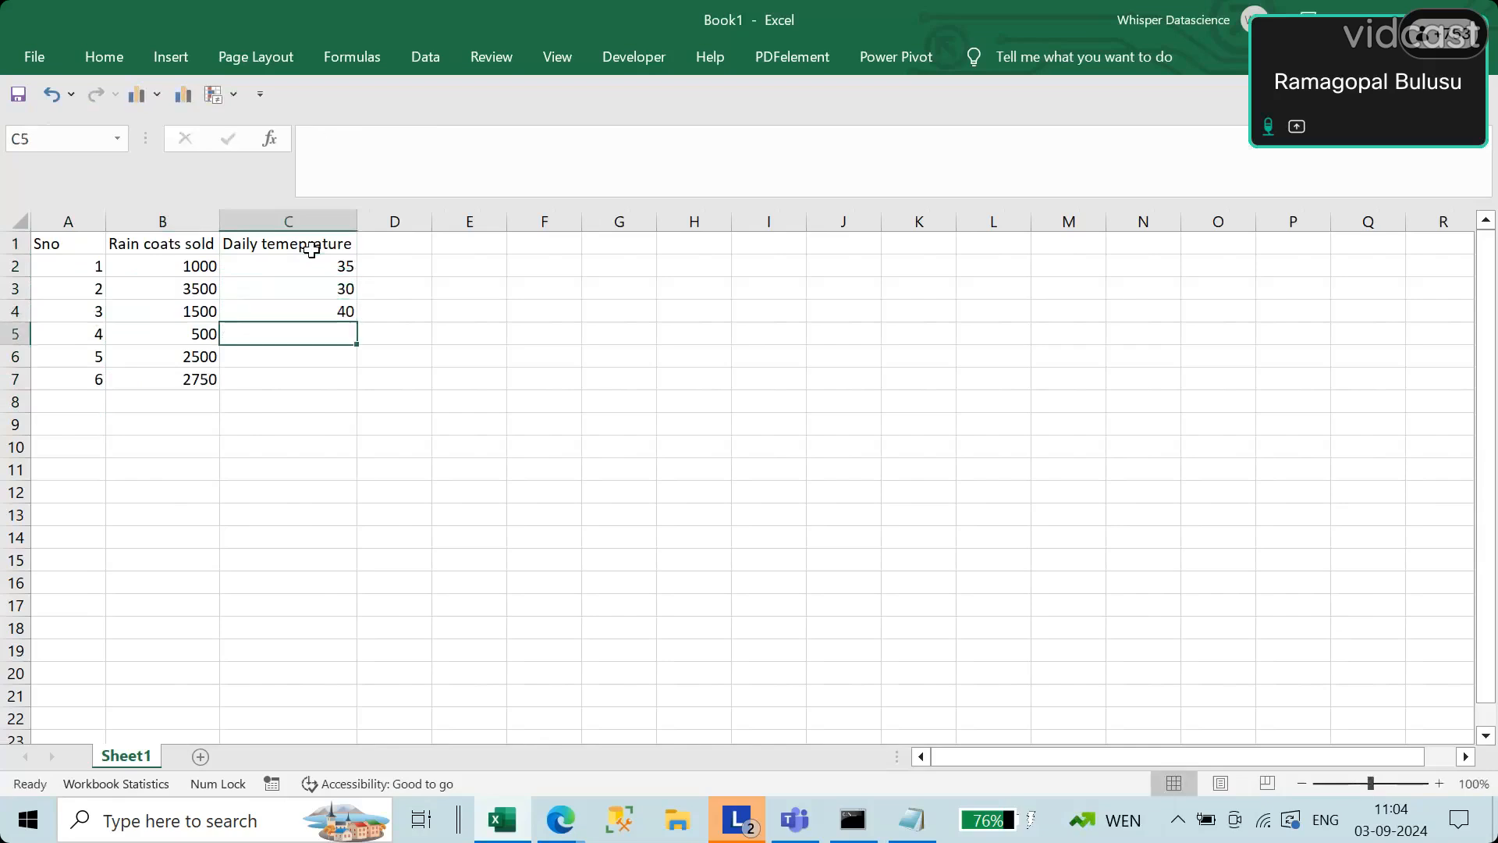
text(32)
key(Return)
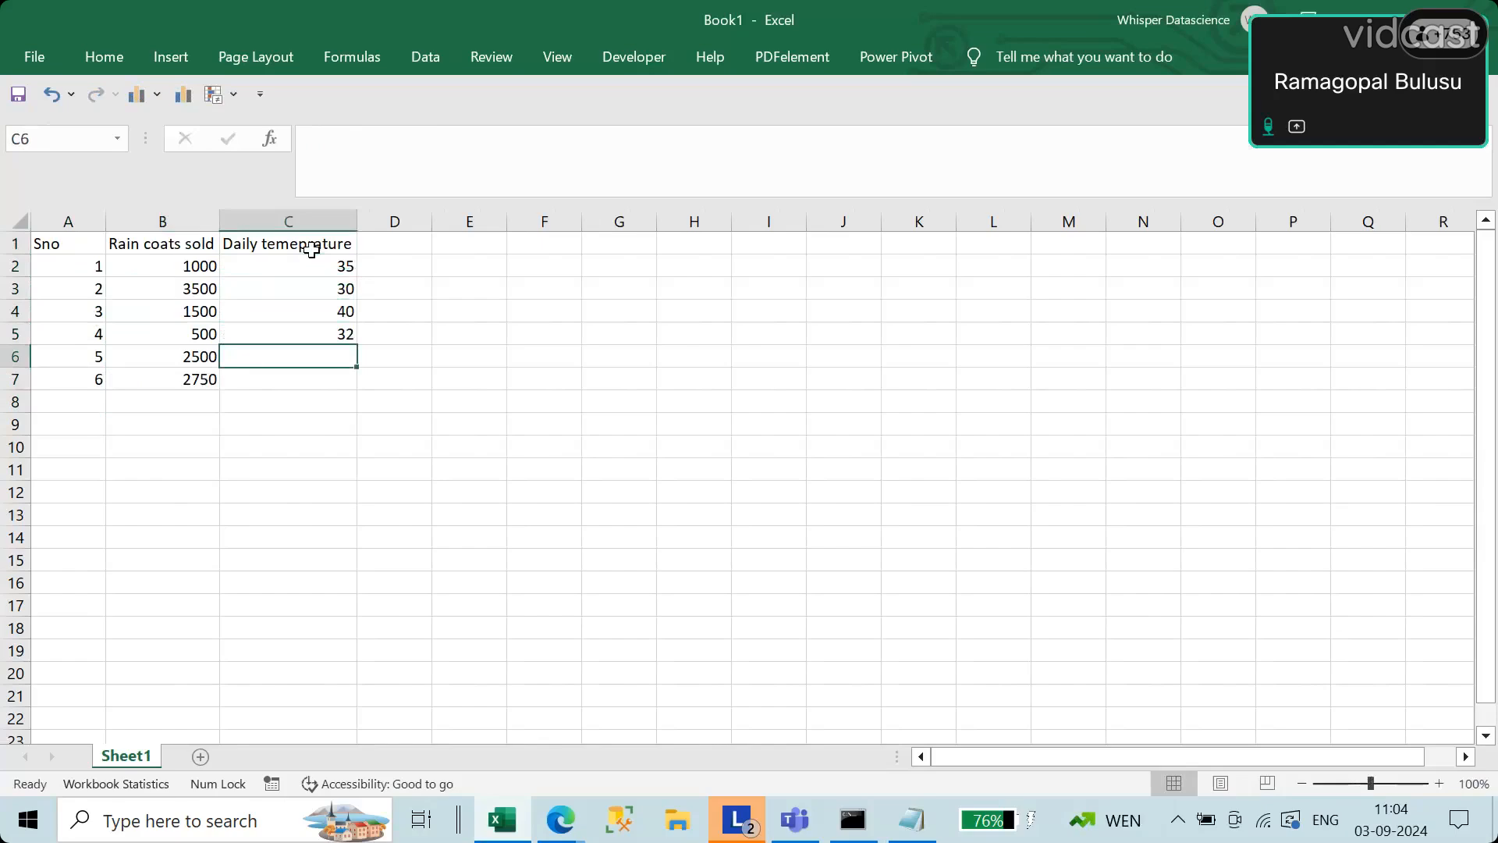
text(27)
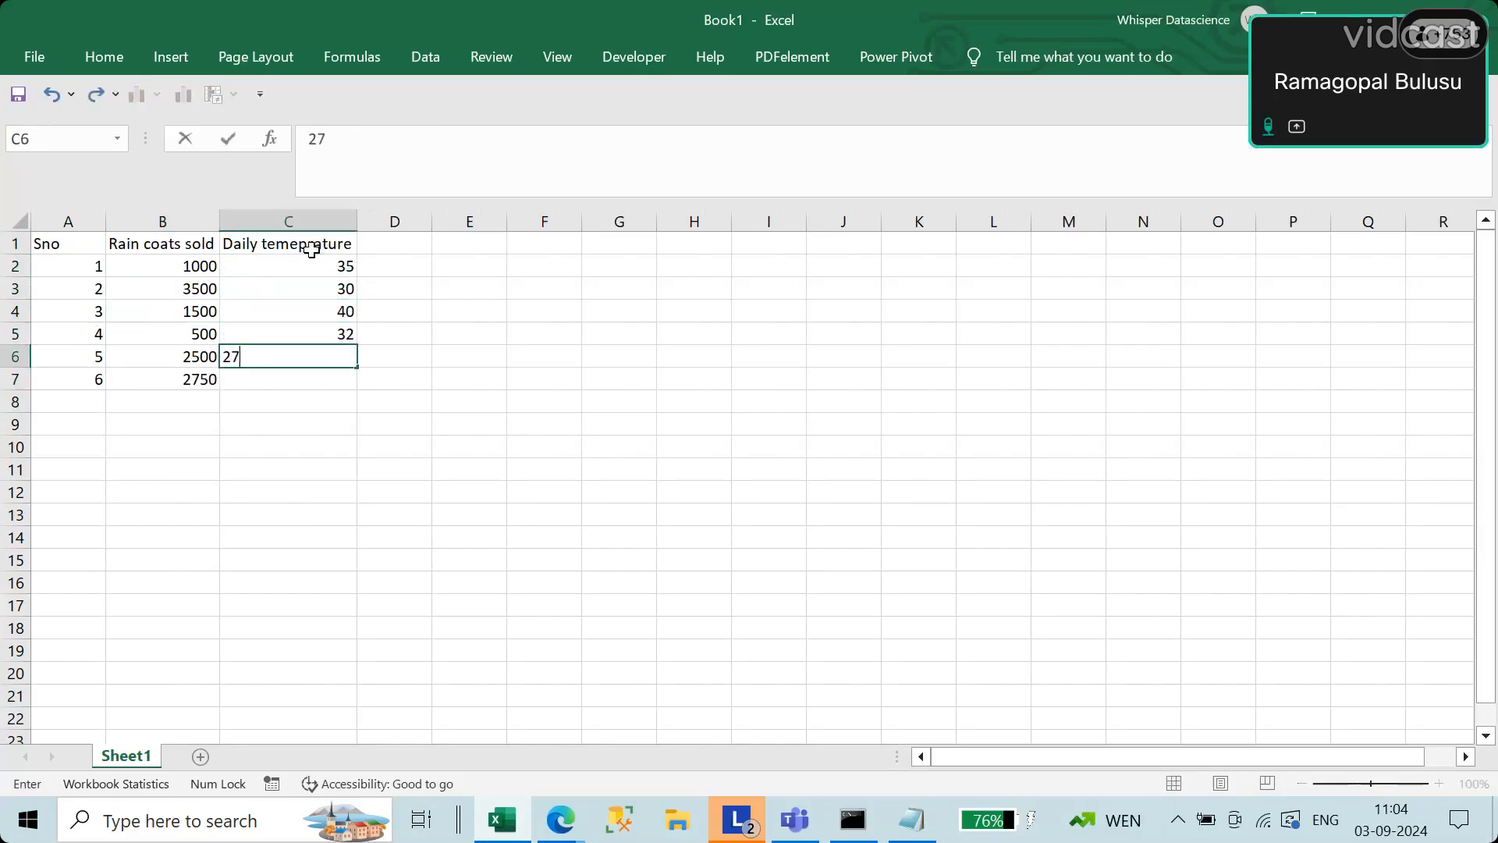
key(Return)
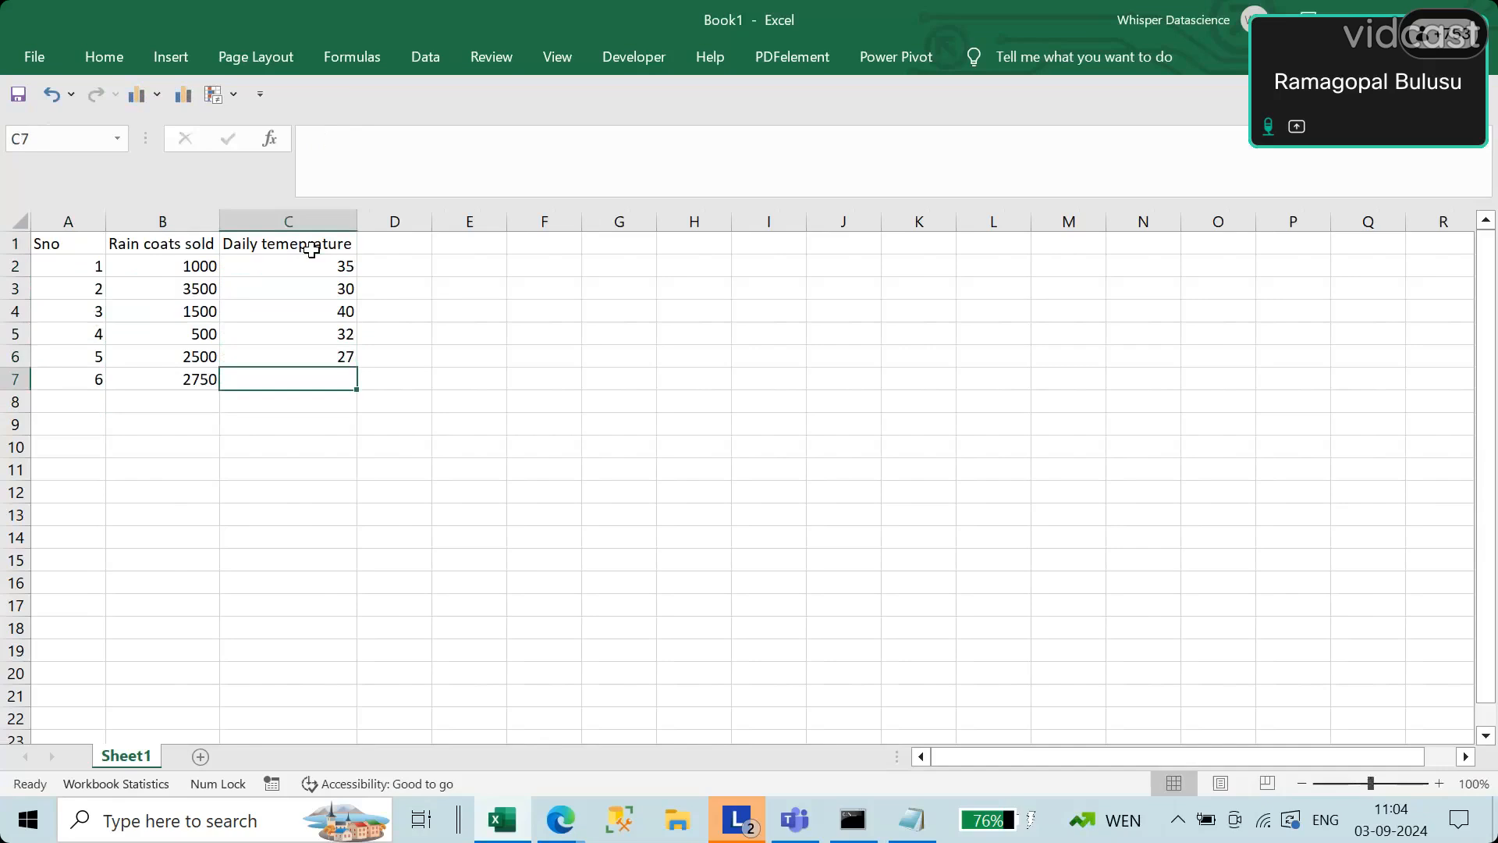
text(31)
key(Return)
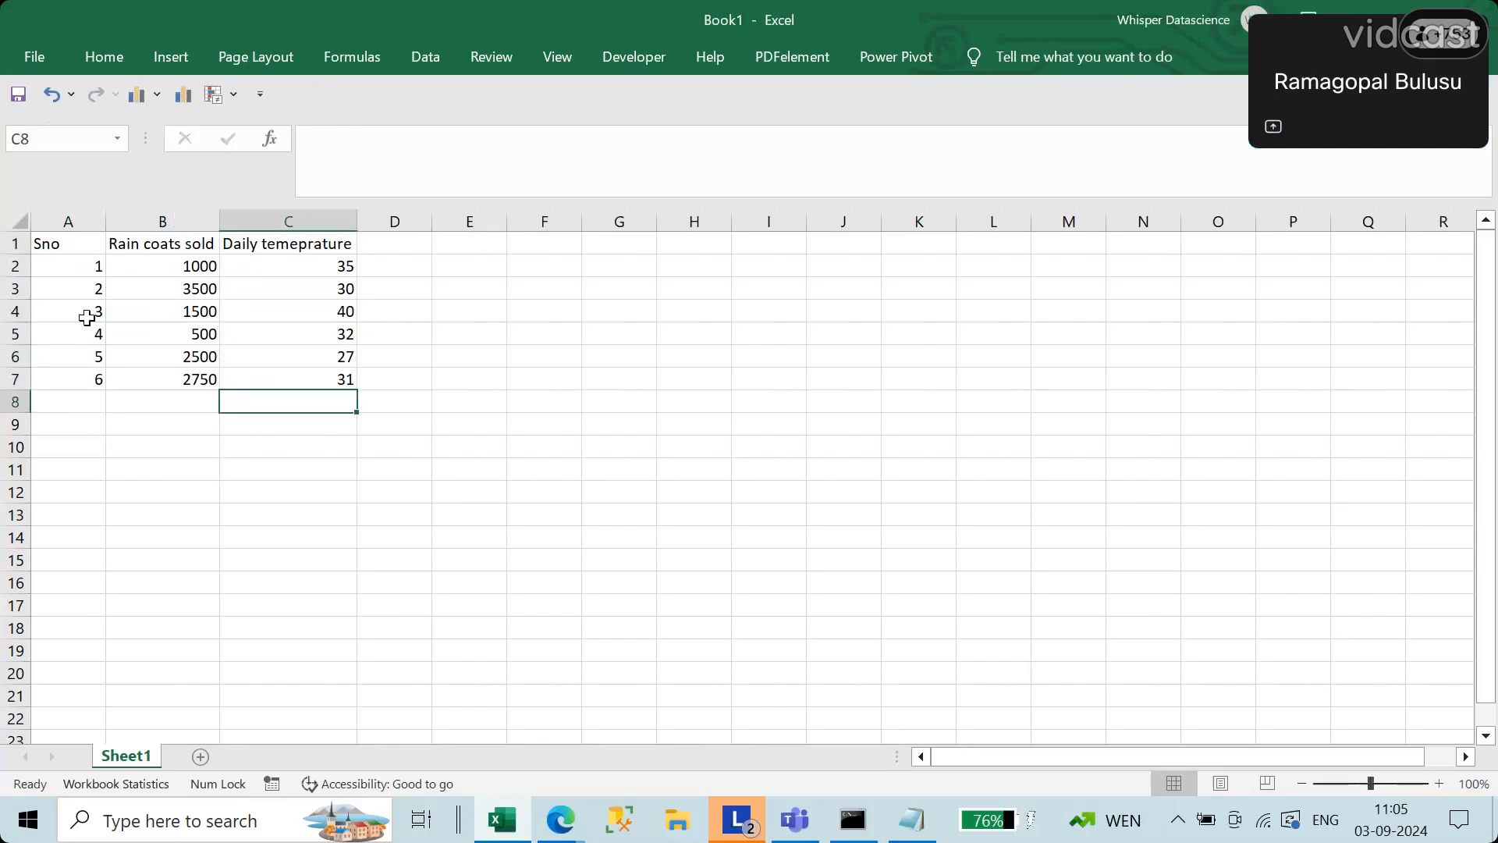
click(72, 244)
drag(90, 264, 351, 380)
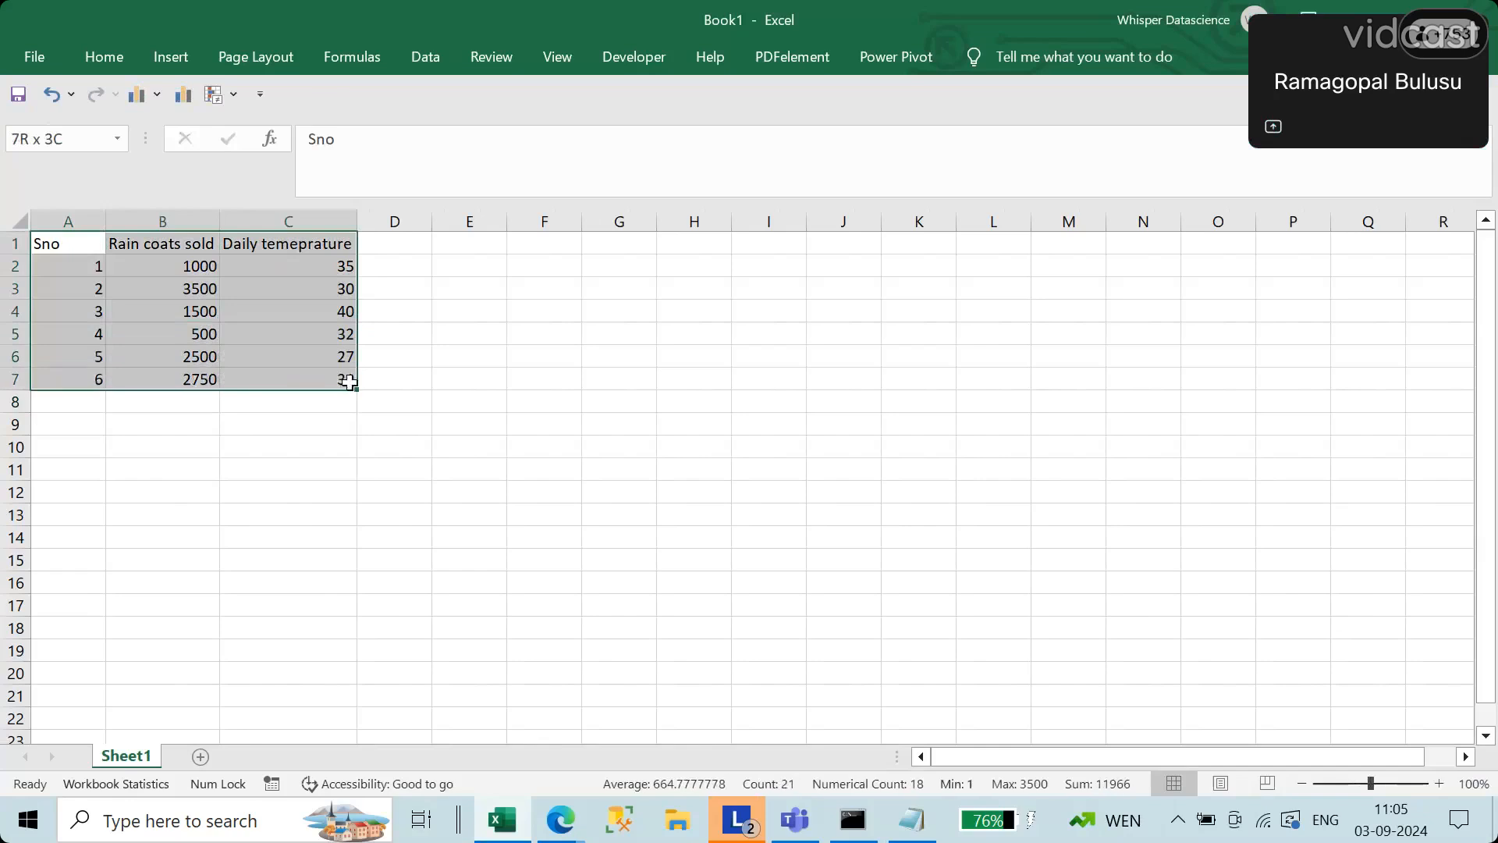
click(308, 421)
drag(75, 244, 348, 379)
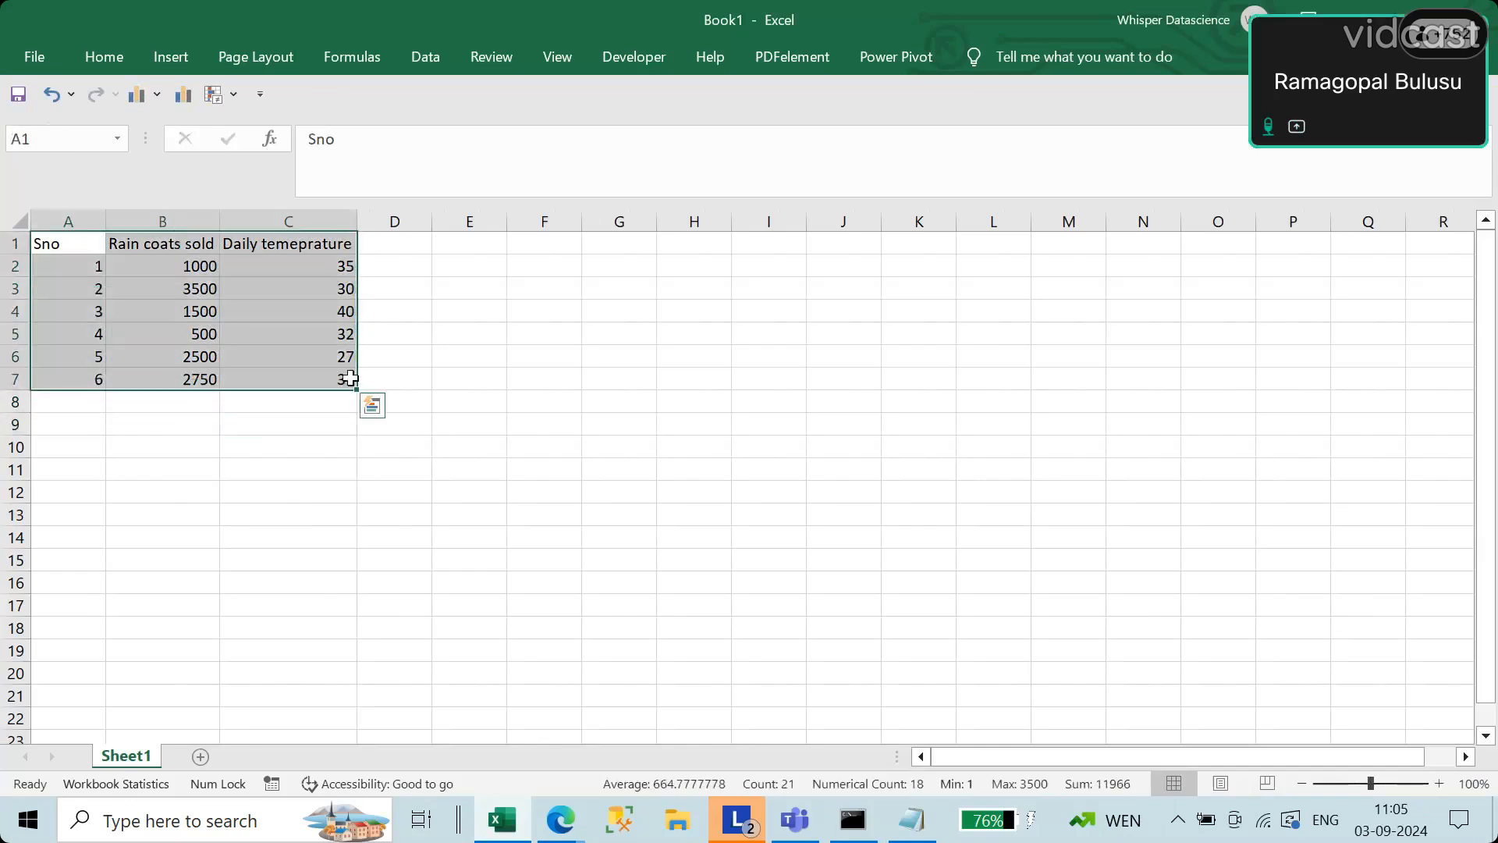
click(286, 453)
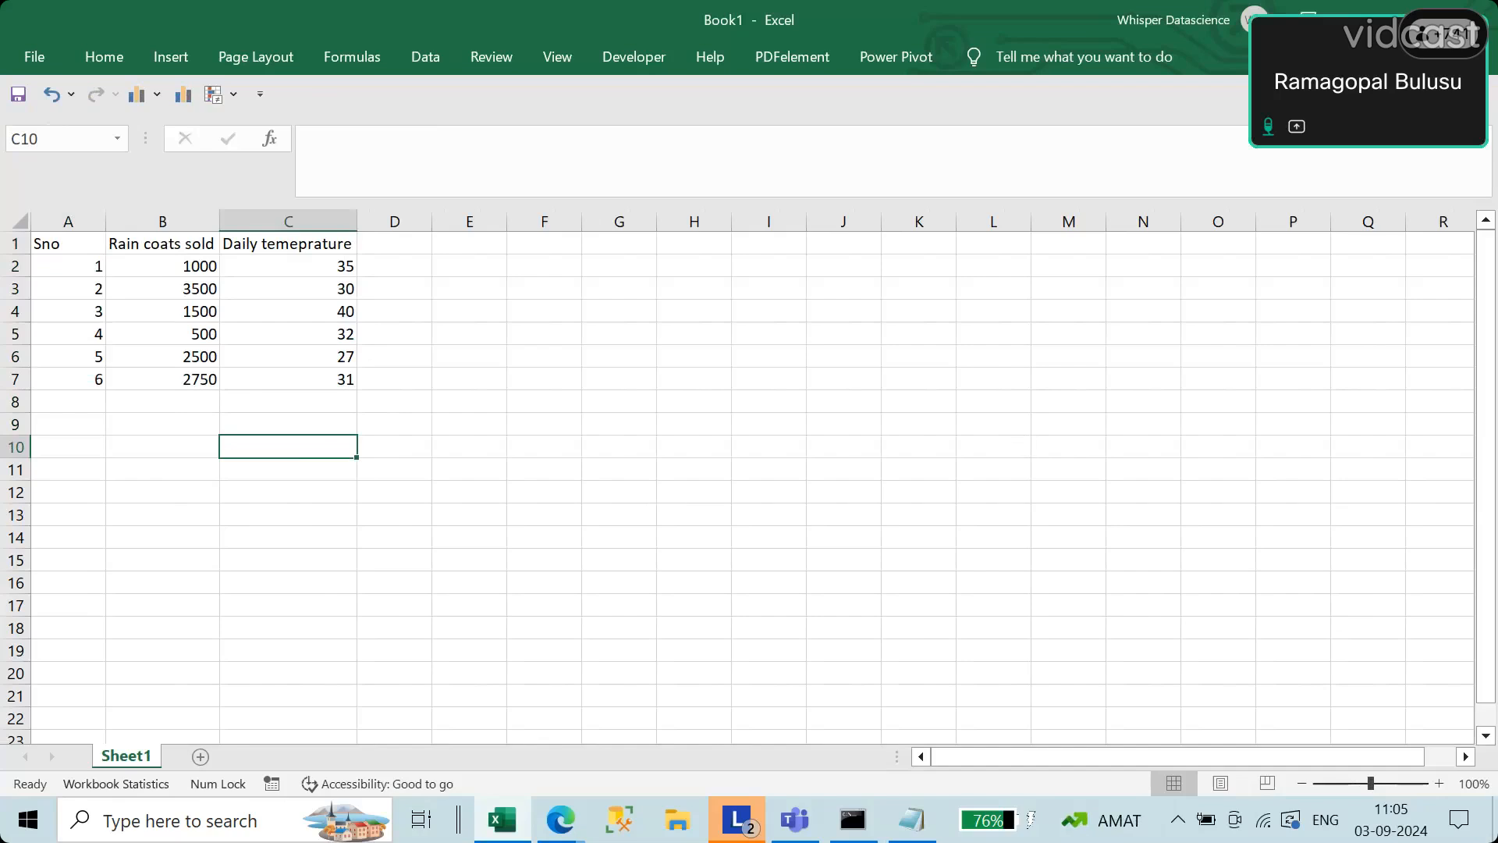
Step: Switch to the Notepad notes and add the line "dependent variable" below the predictive analysis line, leaving a blank line between
click(929, 820)
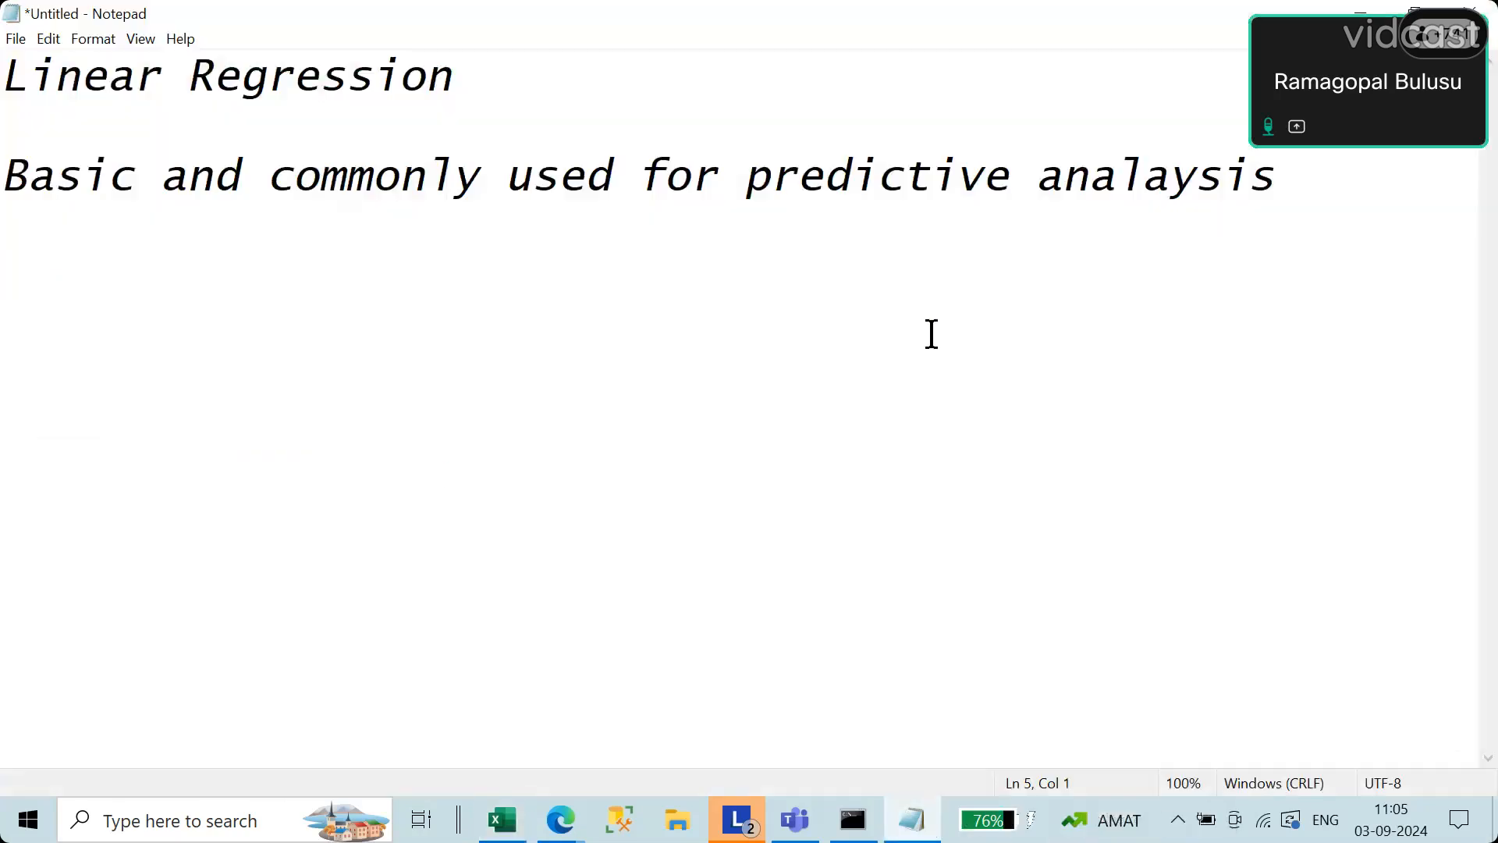
click(1366, 177)
key(Return)
key(Return)
text(depe)
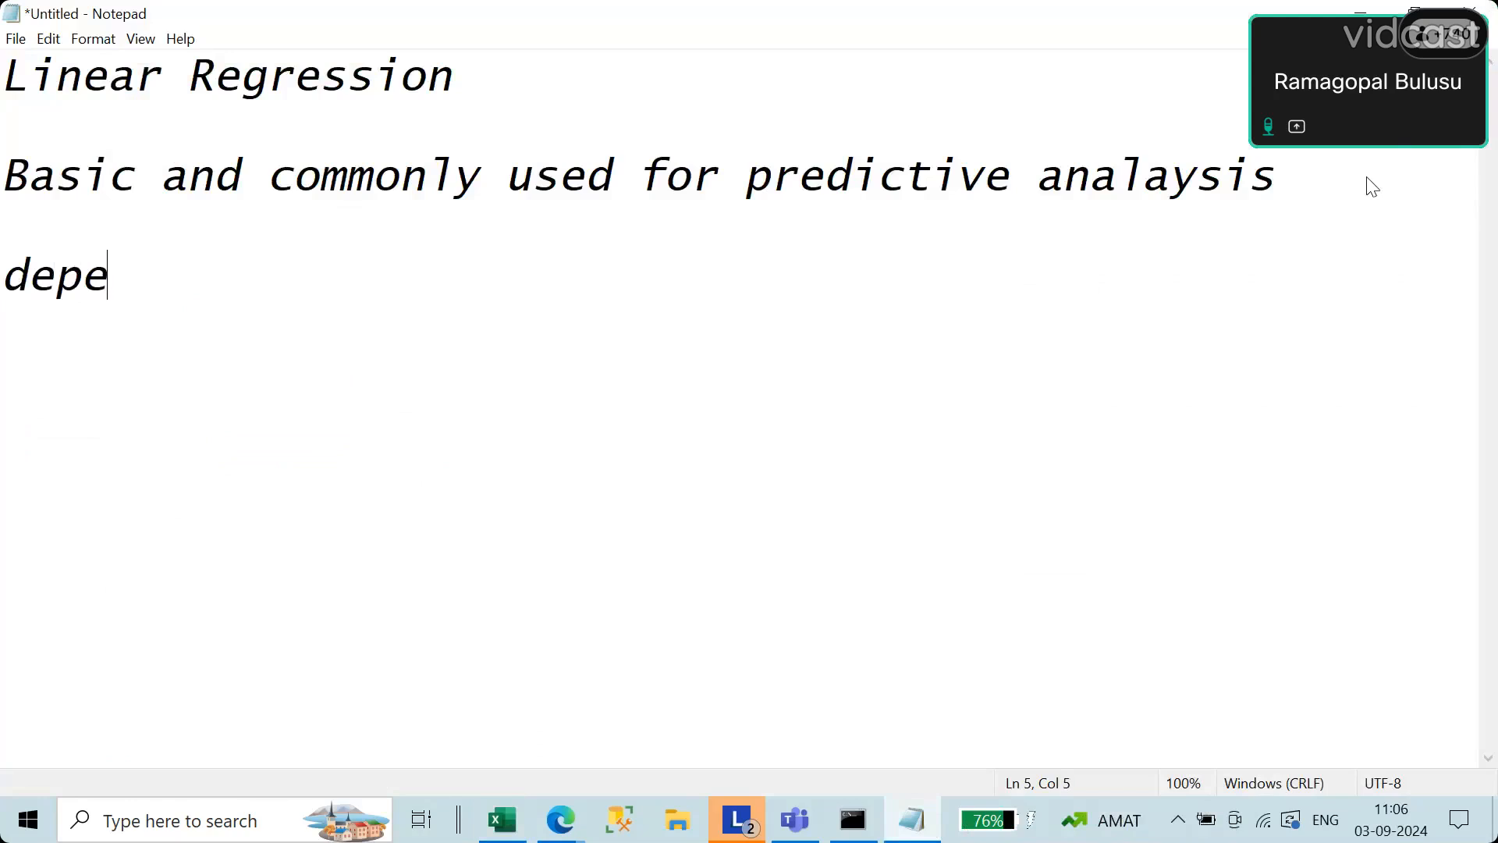
text(ndent )
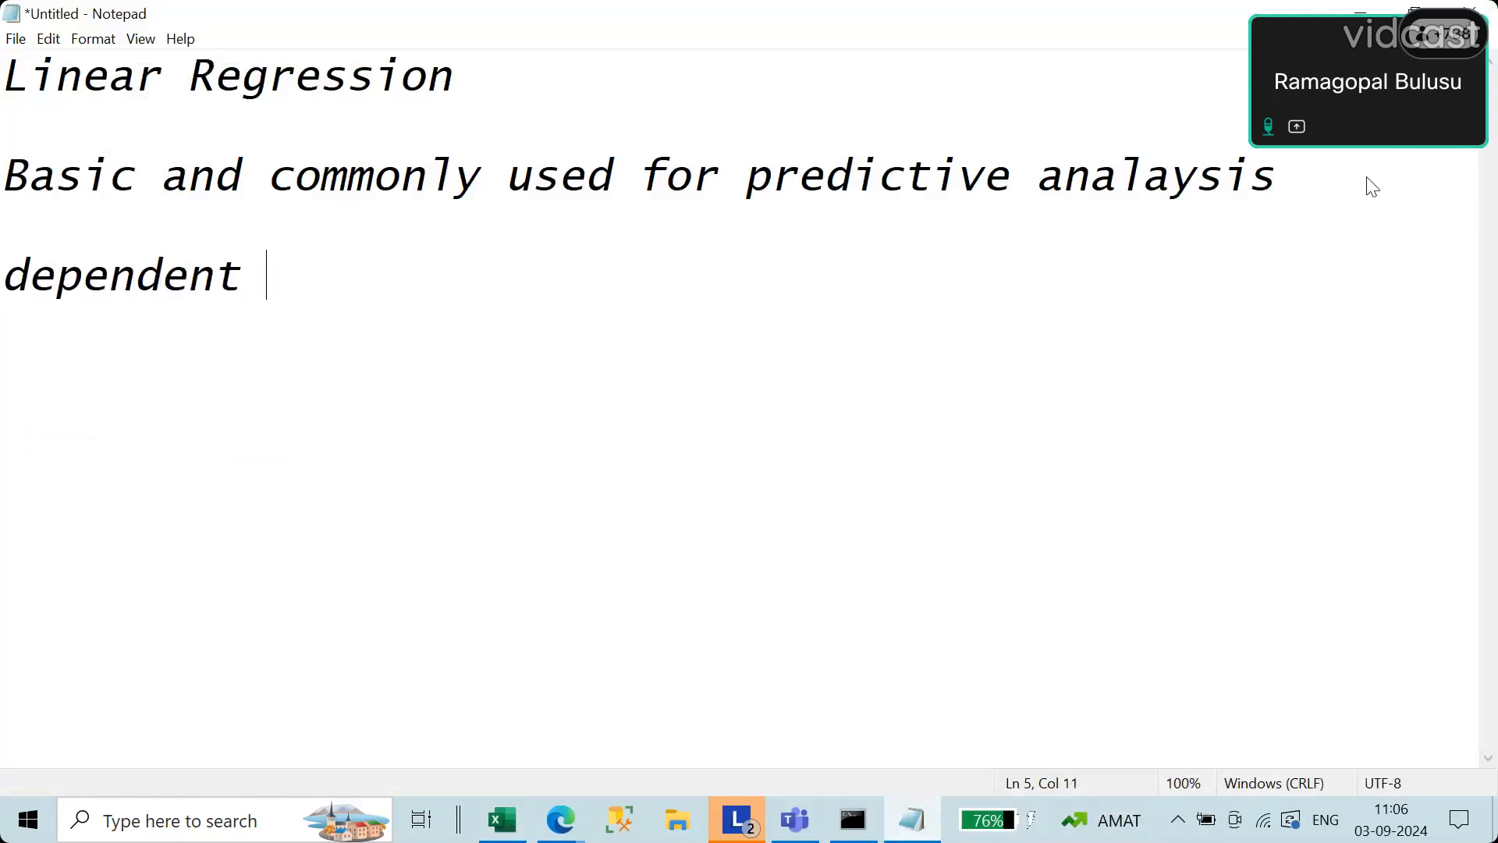
text(variable)
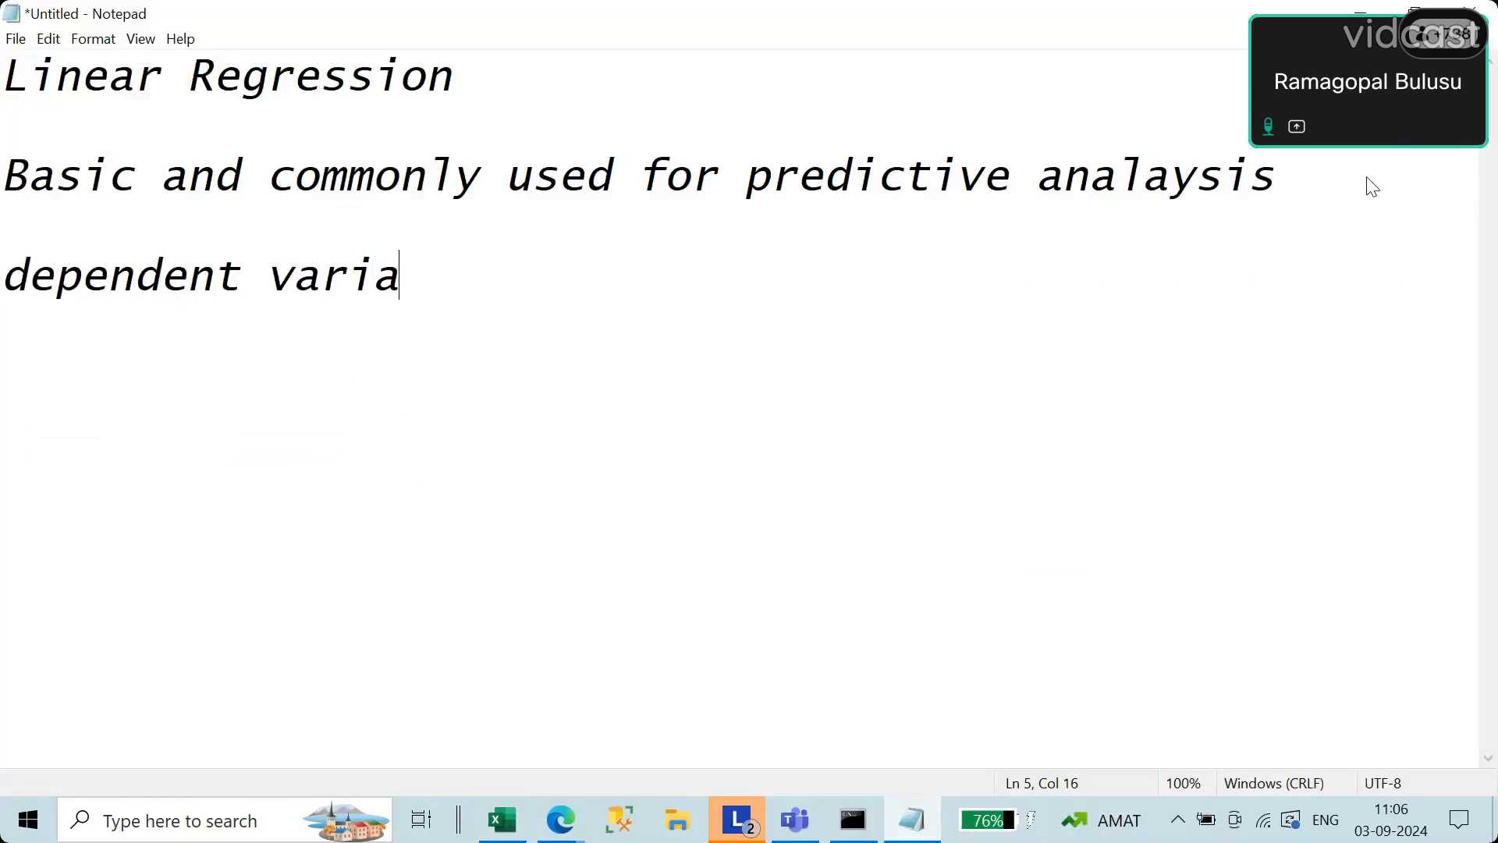
Step: Add the line "independent variable" below the dependent variable line, leaving a blank line between them
key(Return)
key(Return)
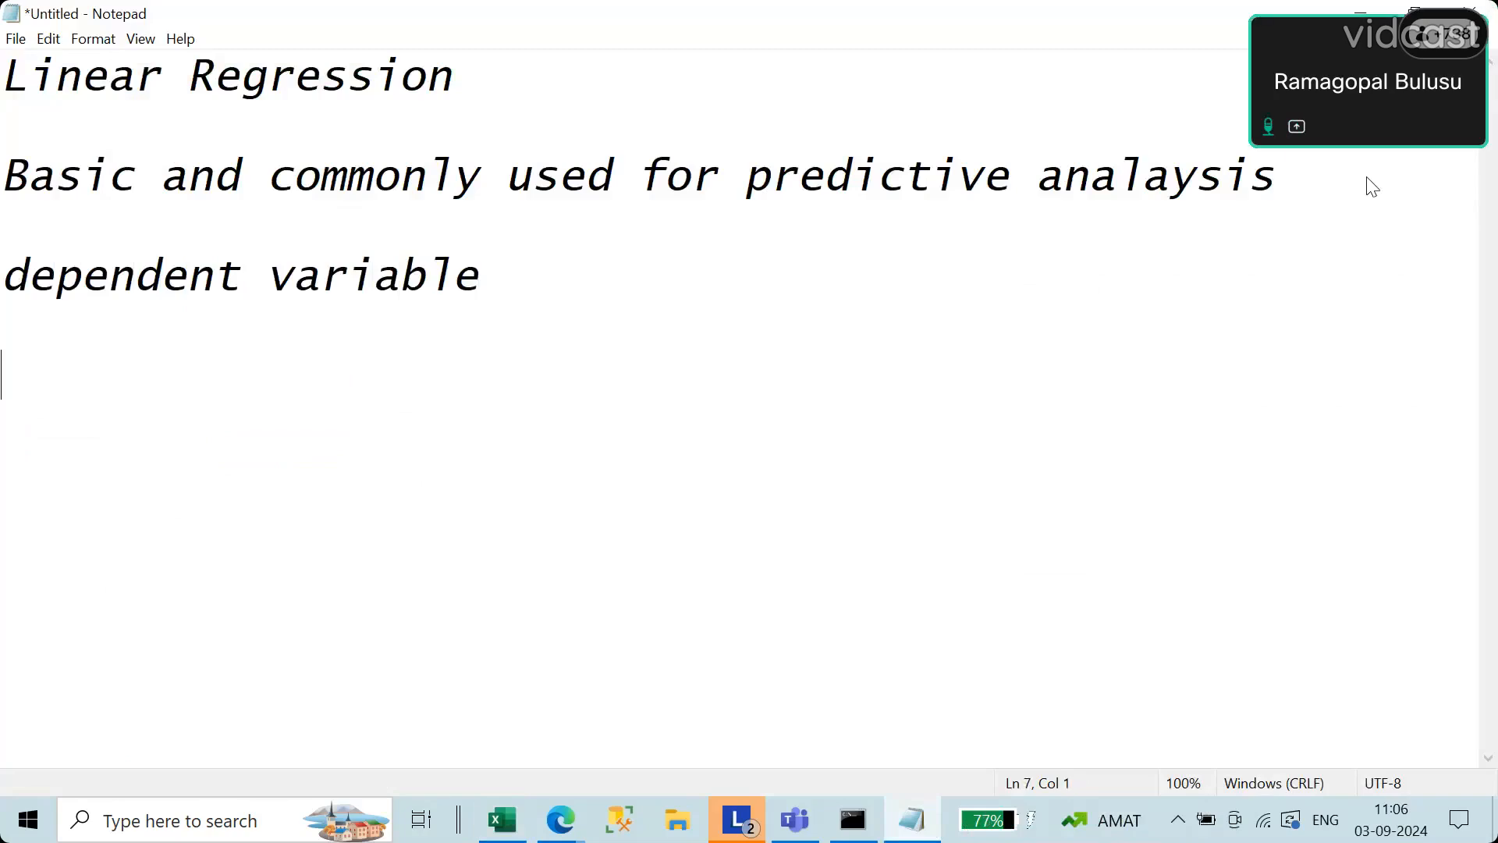
text(indep)
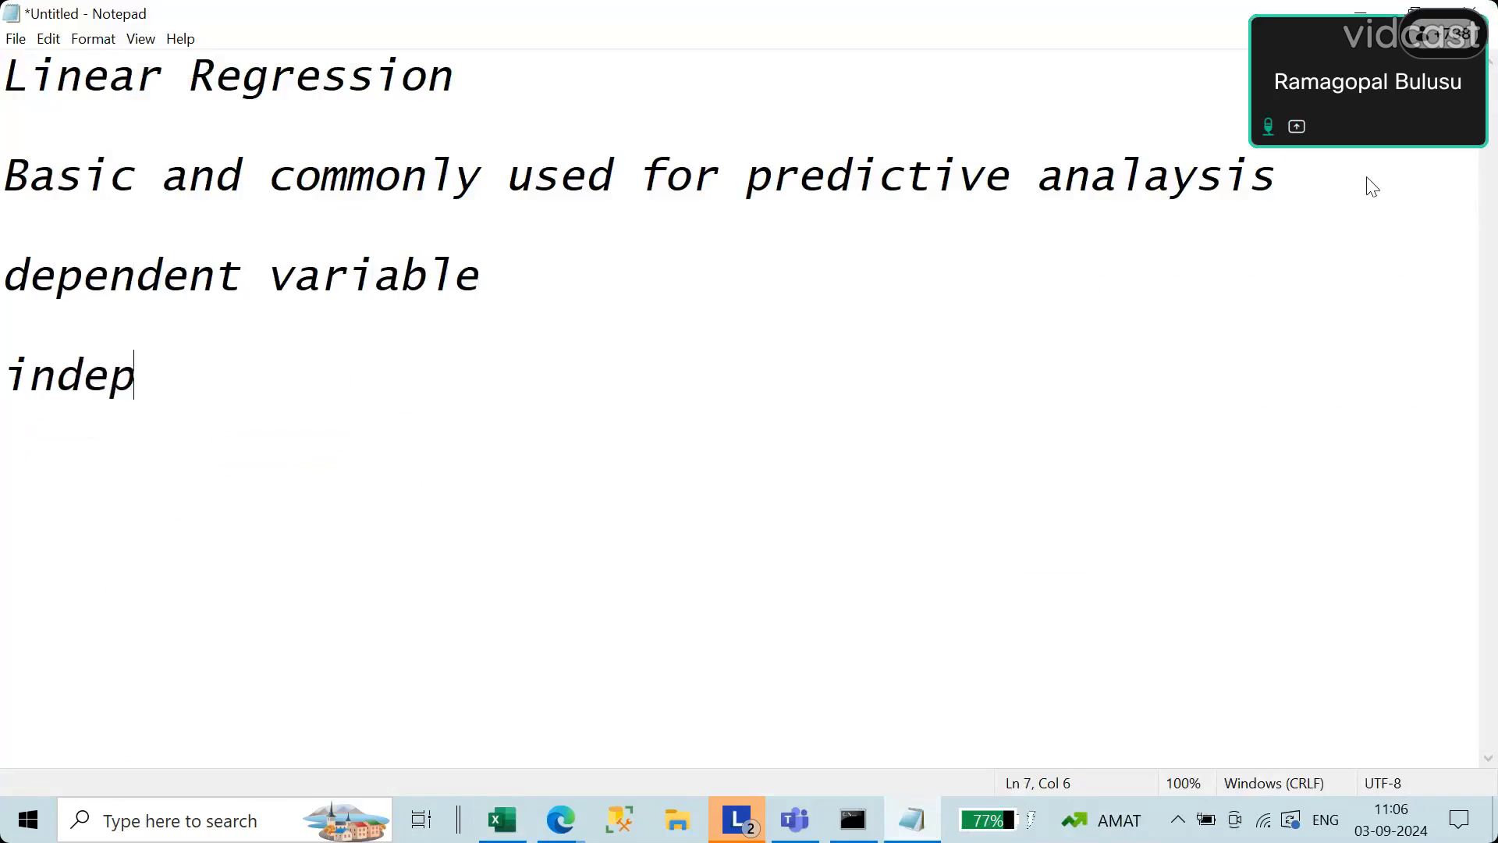
text(endent )
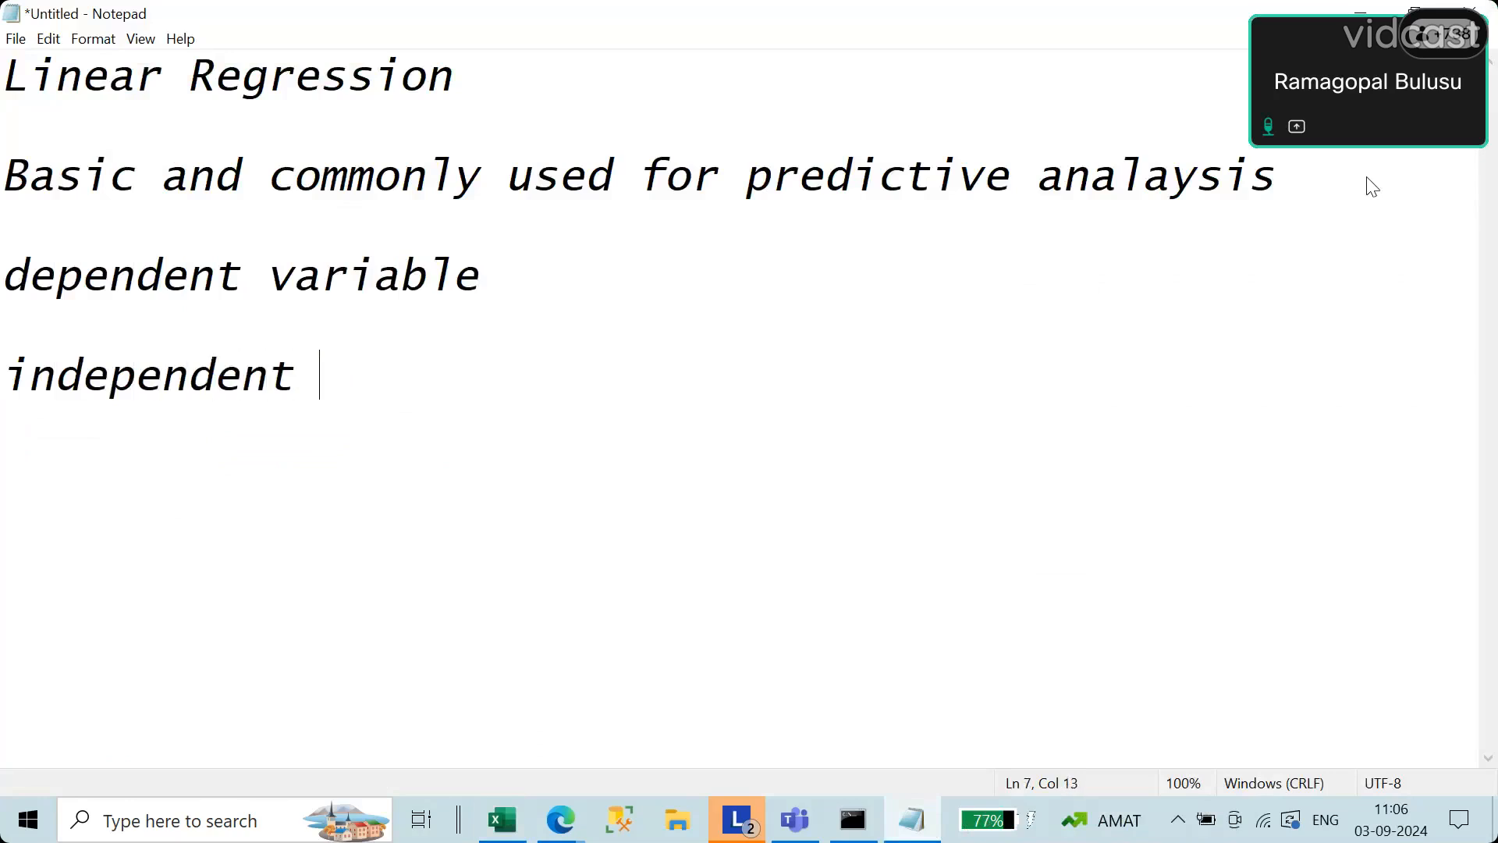
text(variable)
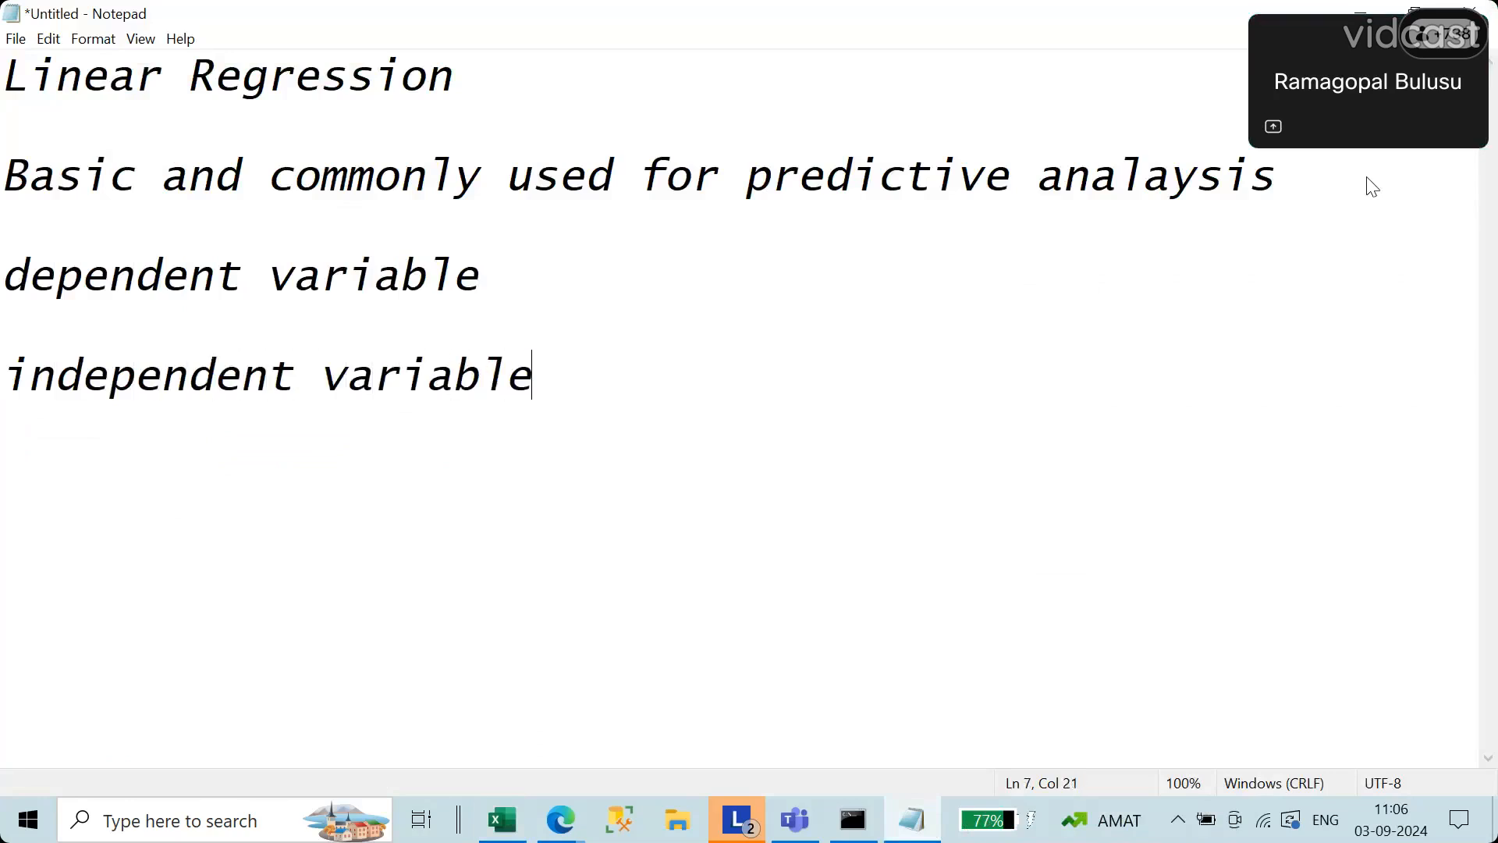
key(Return)
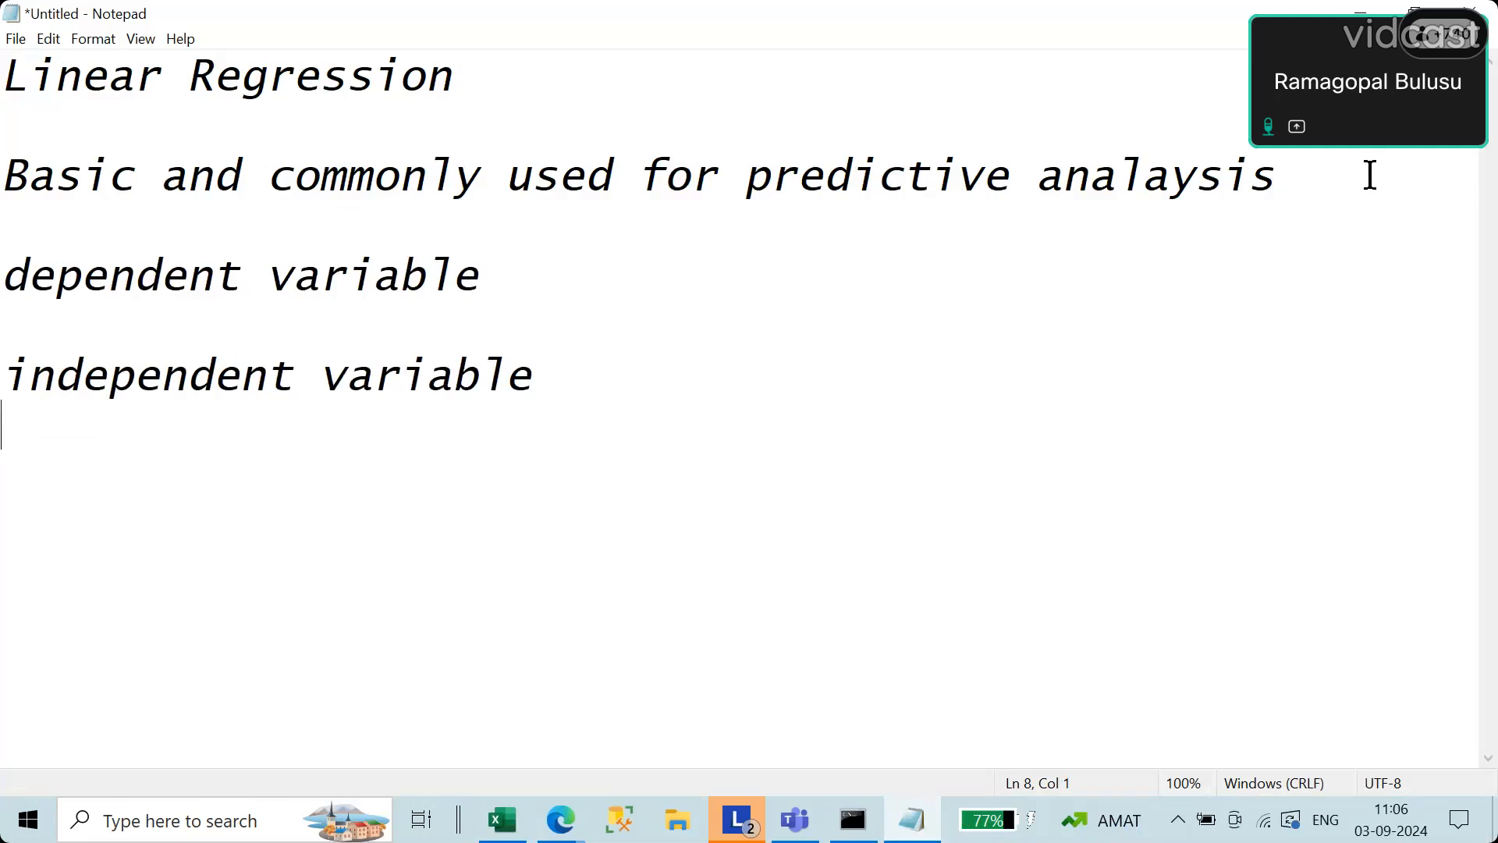
click(732, 385)
Step: Switch to the Excel table and review the daily temperature and rain coats sold columns, returning to the Notepad notes
click(502, 820)
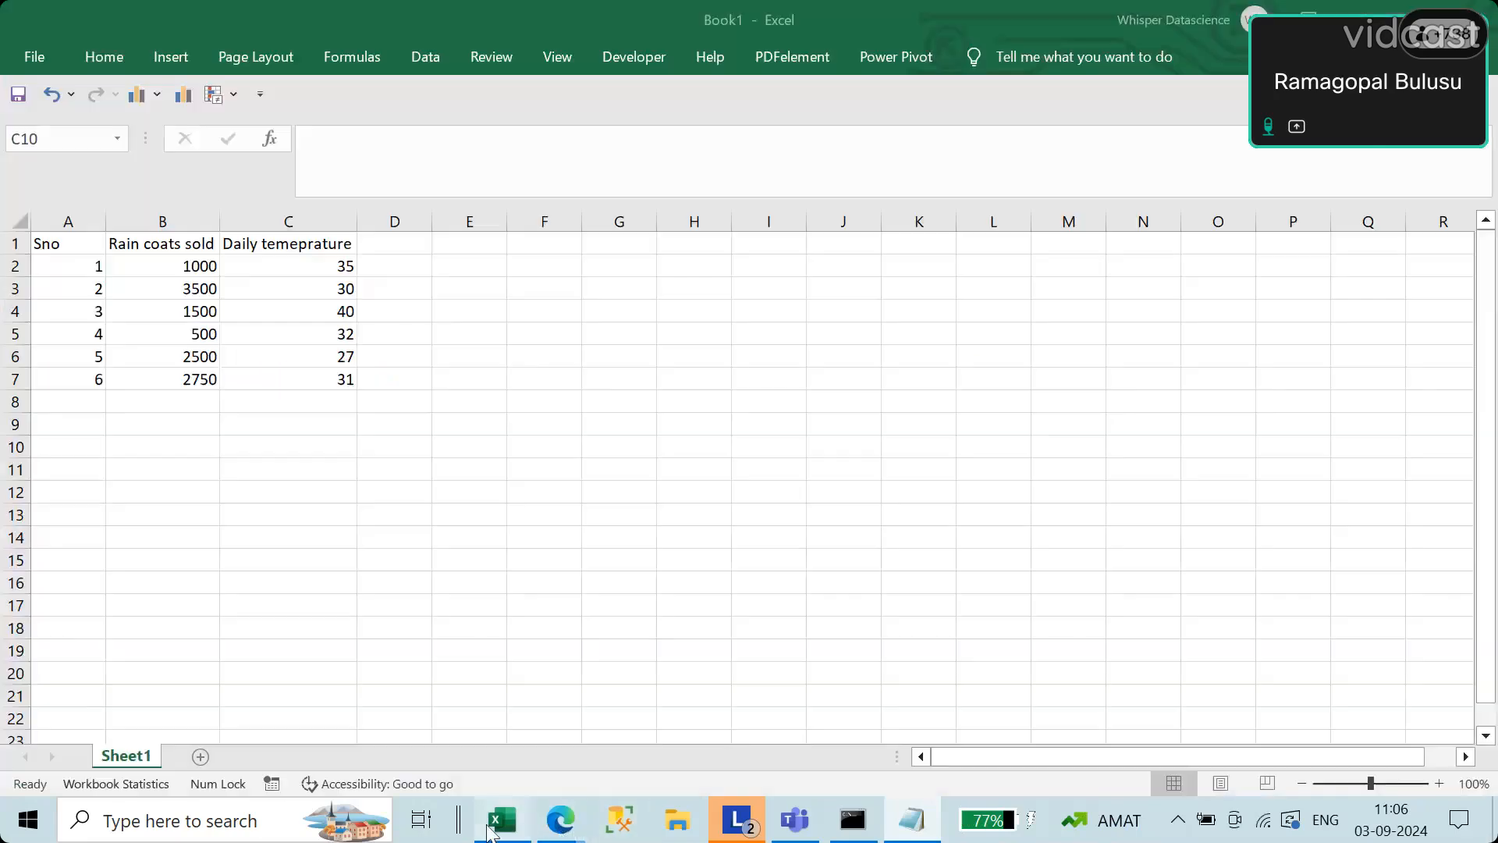
drag(282, 274, 414, 425)
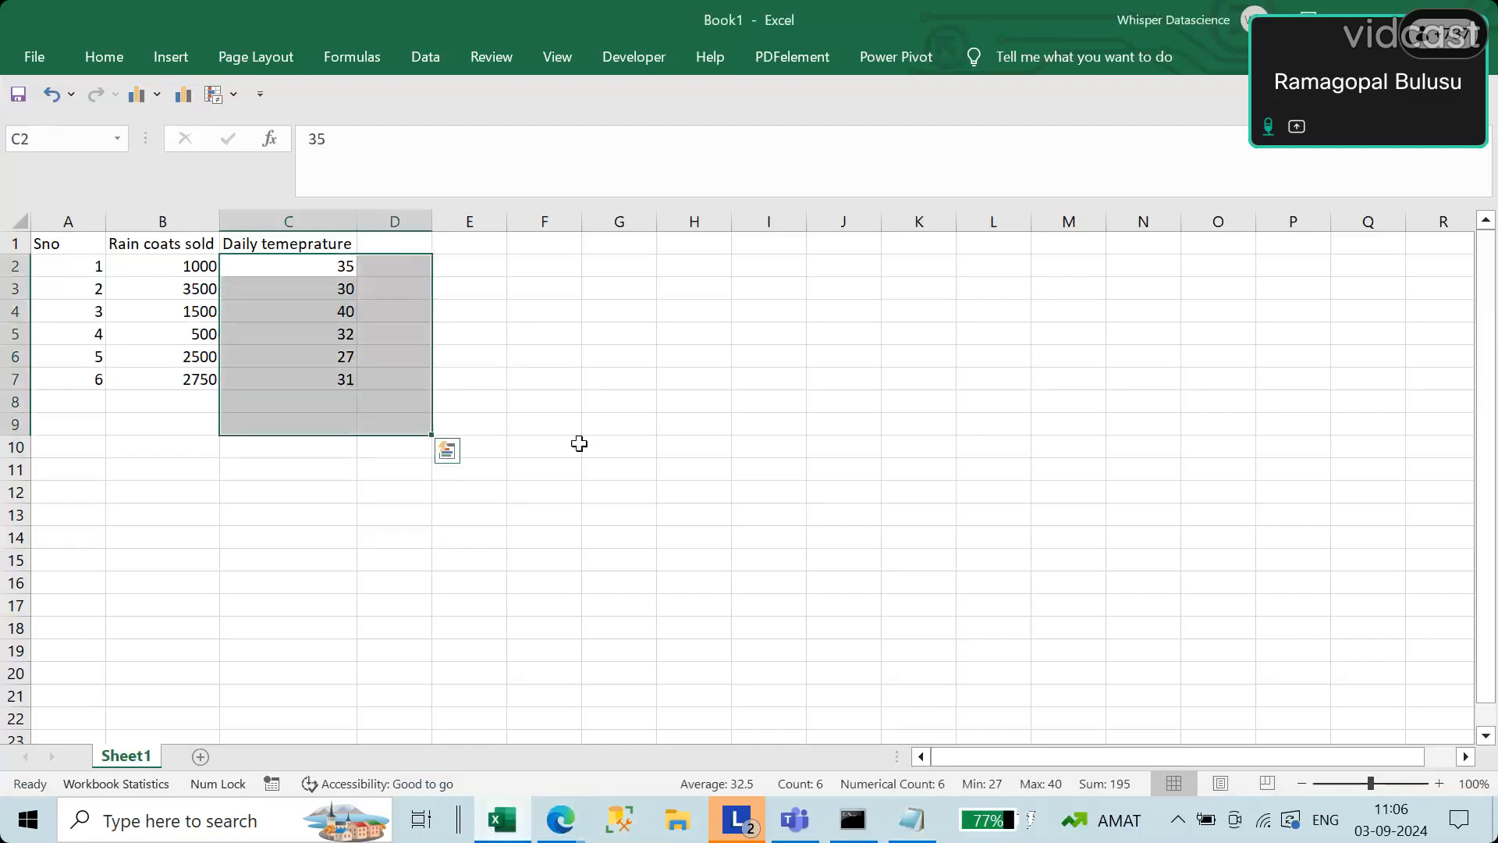
click(578, 441)
drag(180, 266, 170, 382)
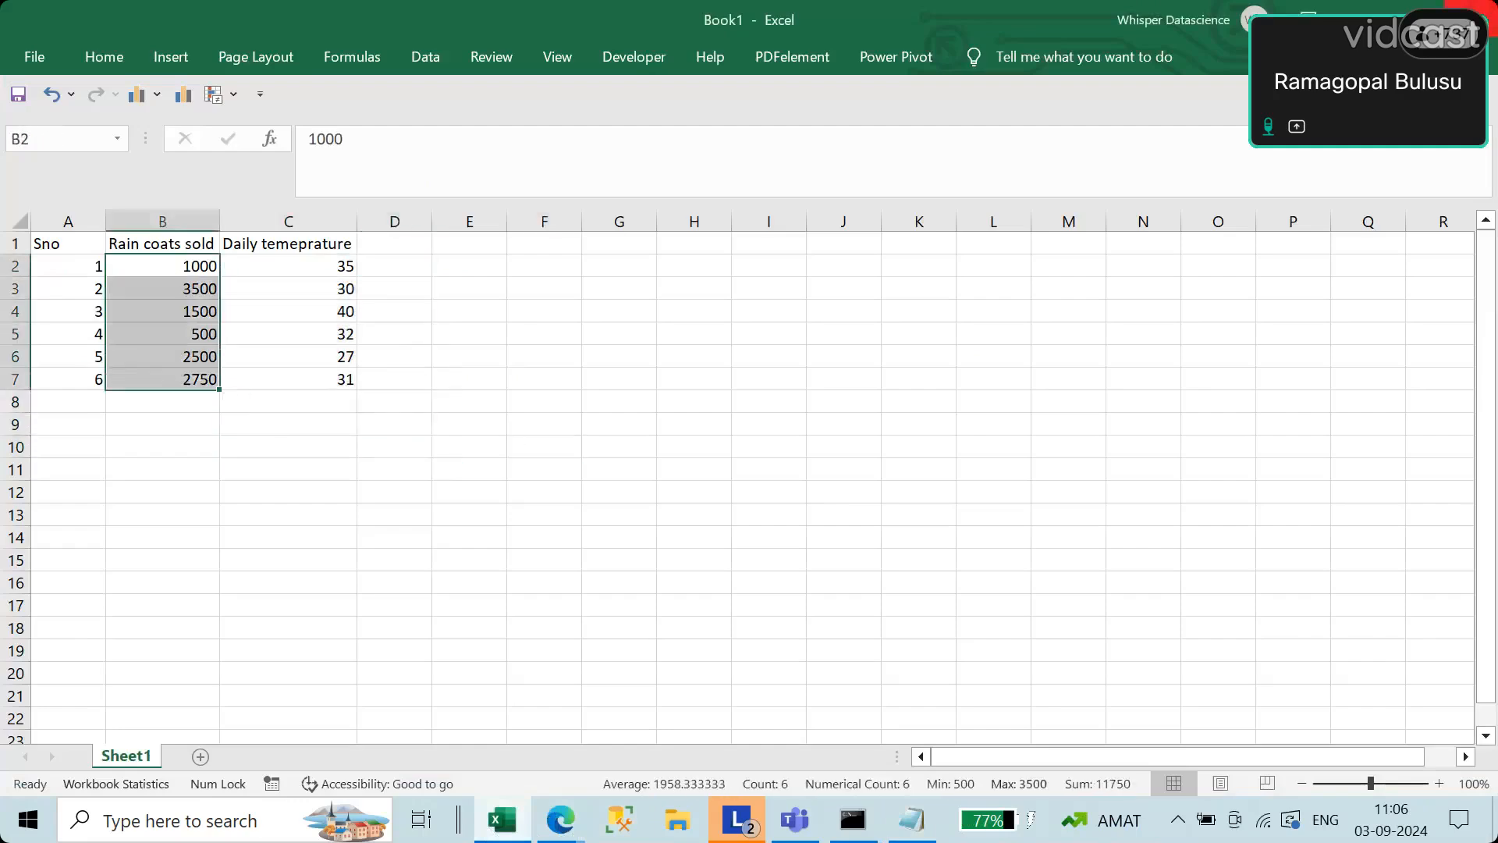
click(1371, 11)
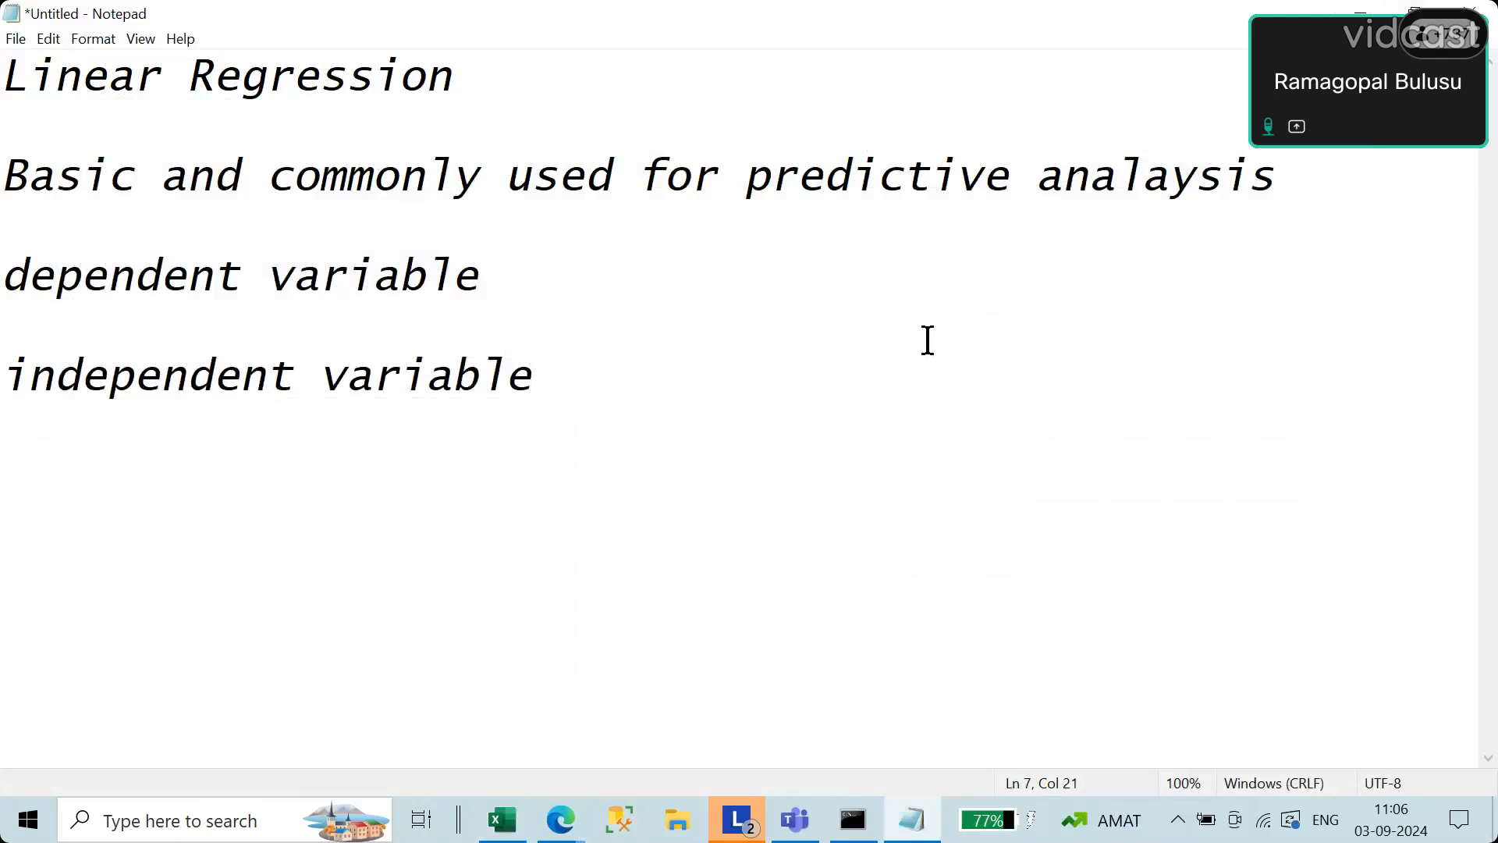
Step: Write "Temperature" after the words "dependent variable" in the notes
click(608, 281)
text(Temperature)
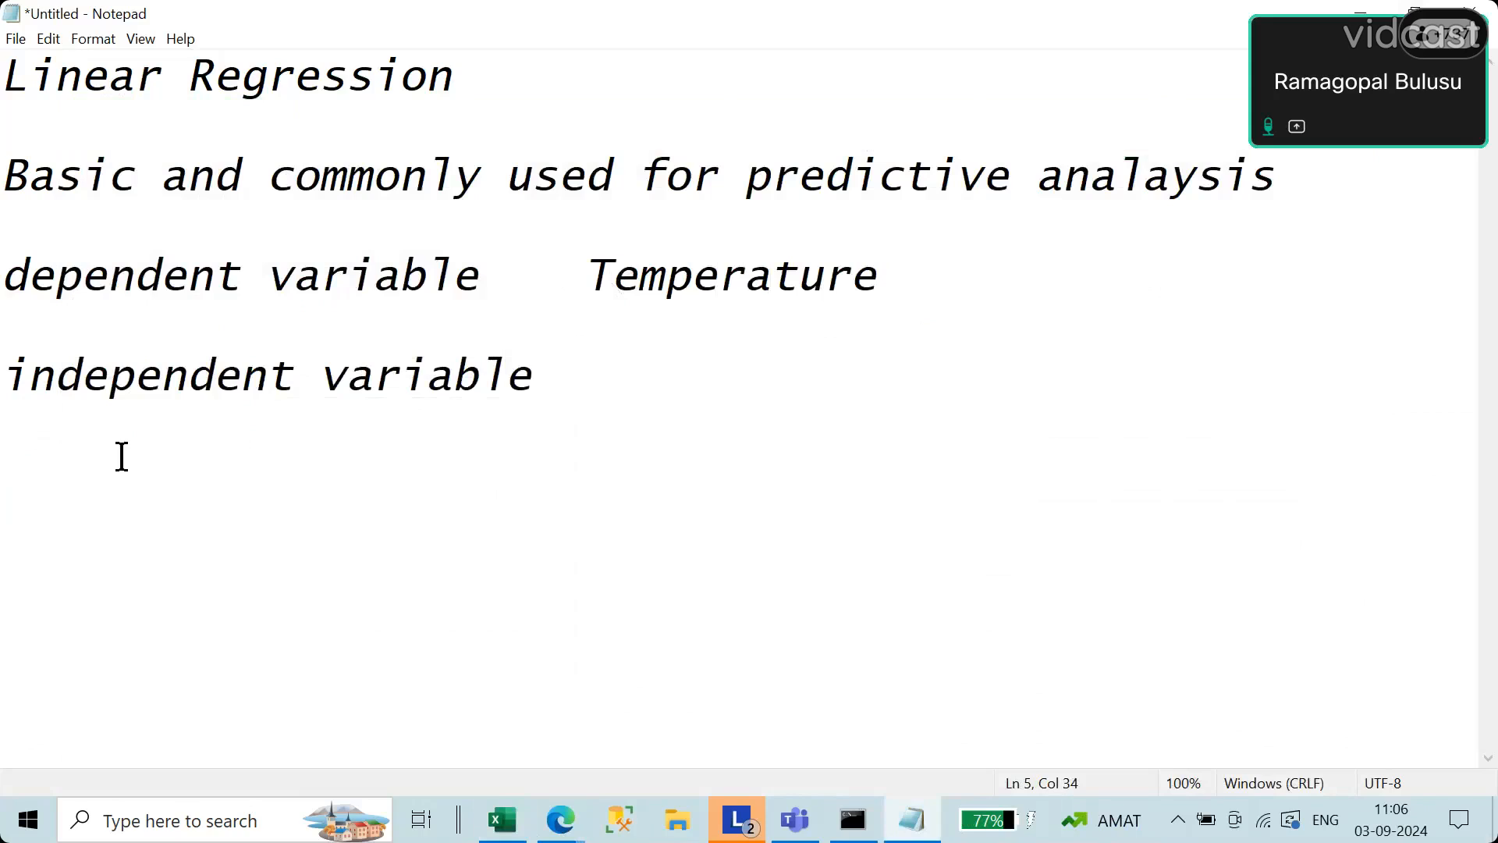
Step: Move "Temperature" to the independent variable line and write "sales" after "dependent variable"
drag(591, 275, 1028, 279)
key(ctrl+c)
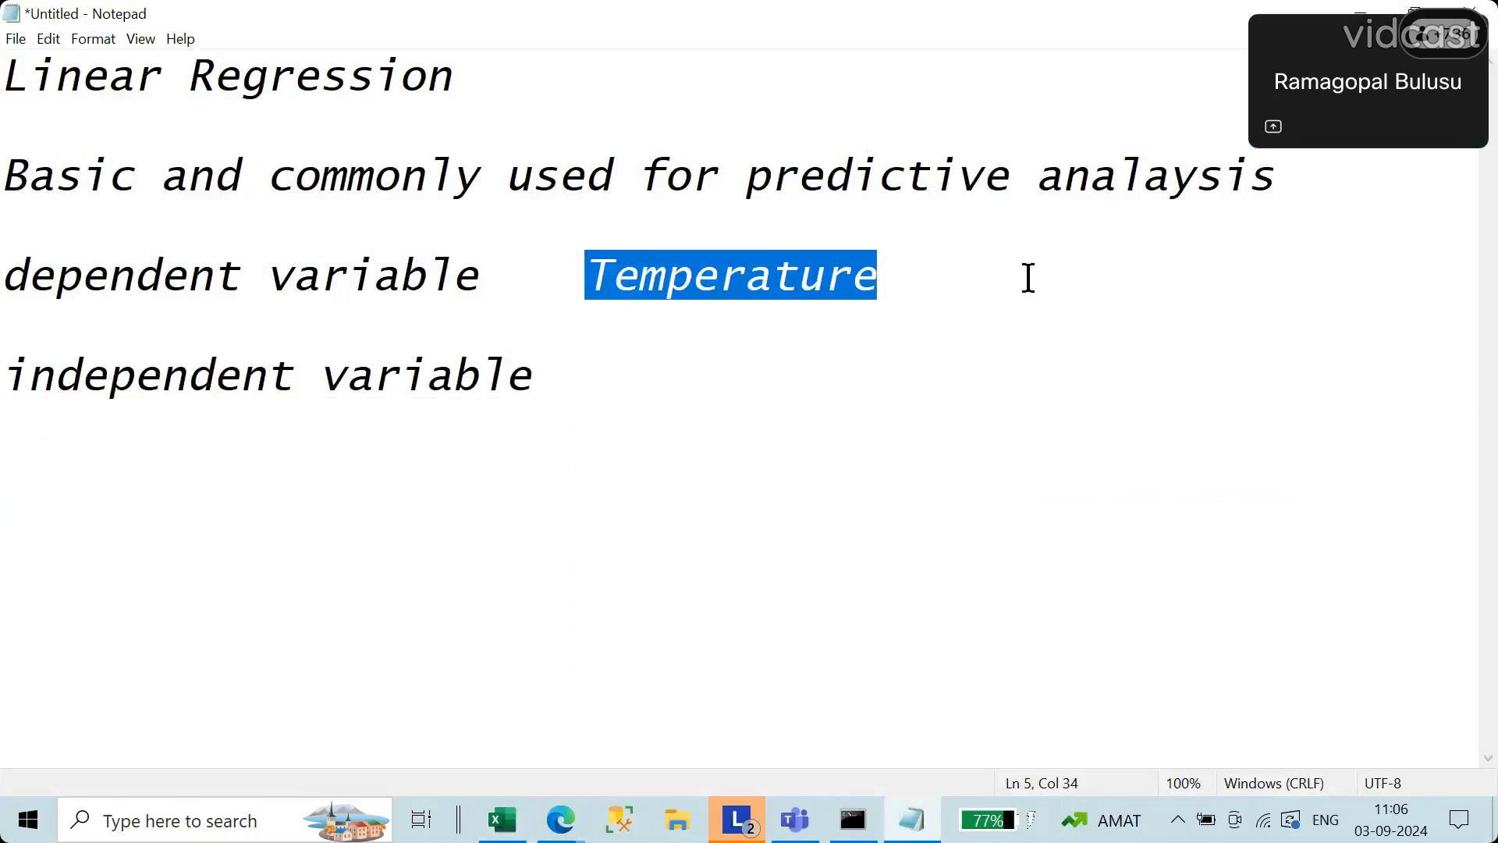
key(BackSpace)
click(746, 382)
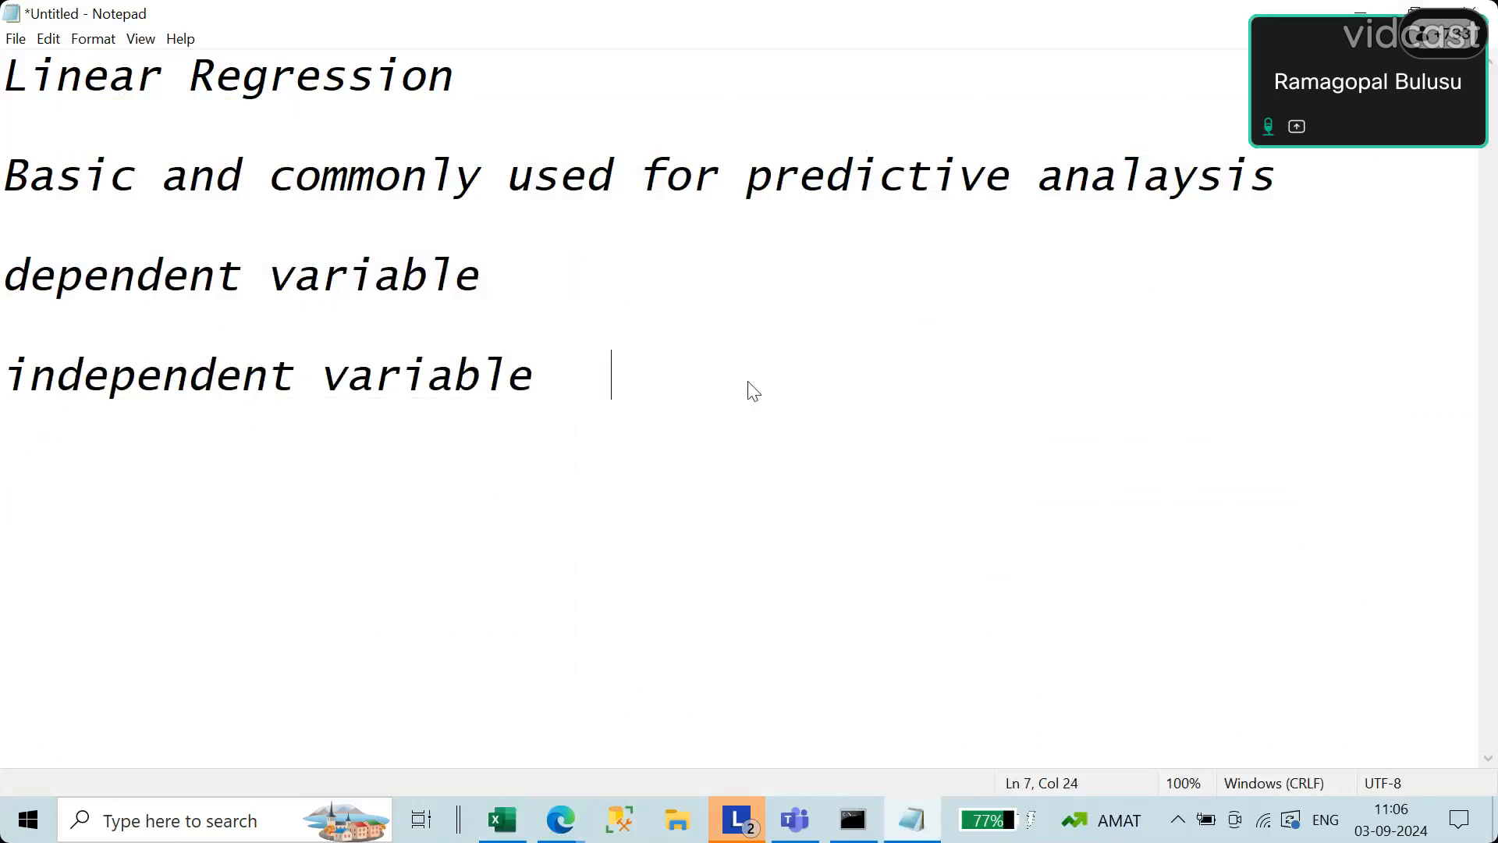
key(ctrl+v)
click(645, 291)
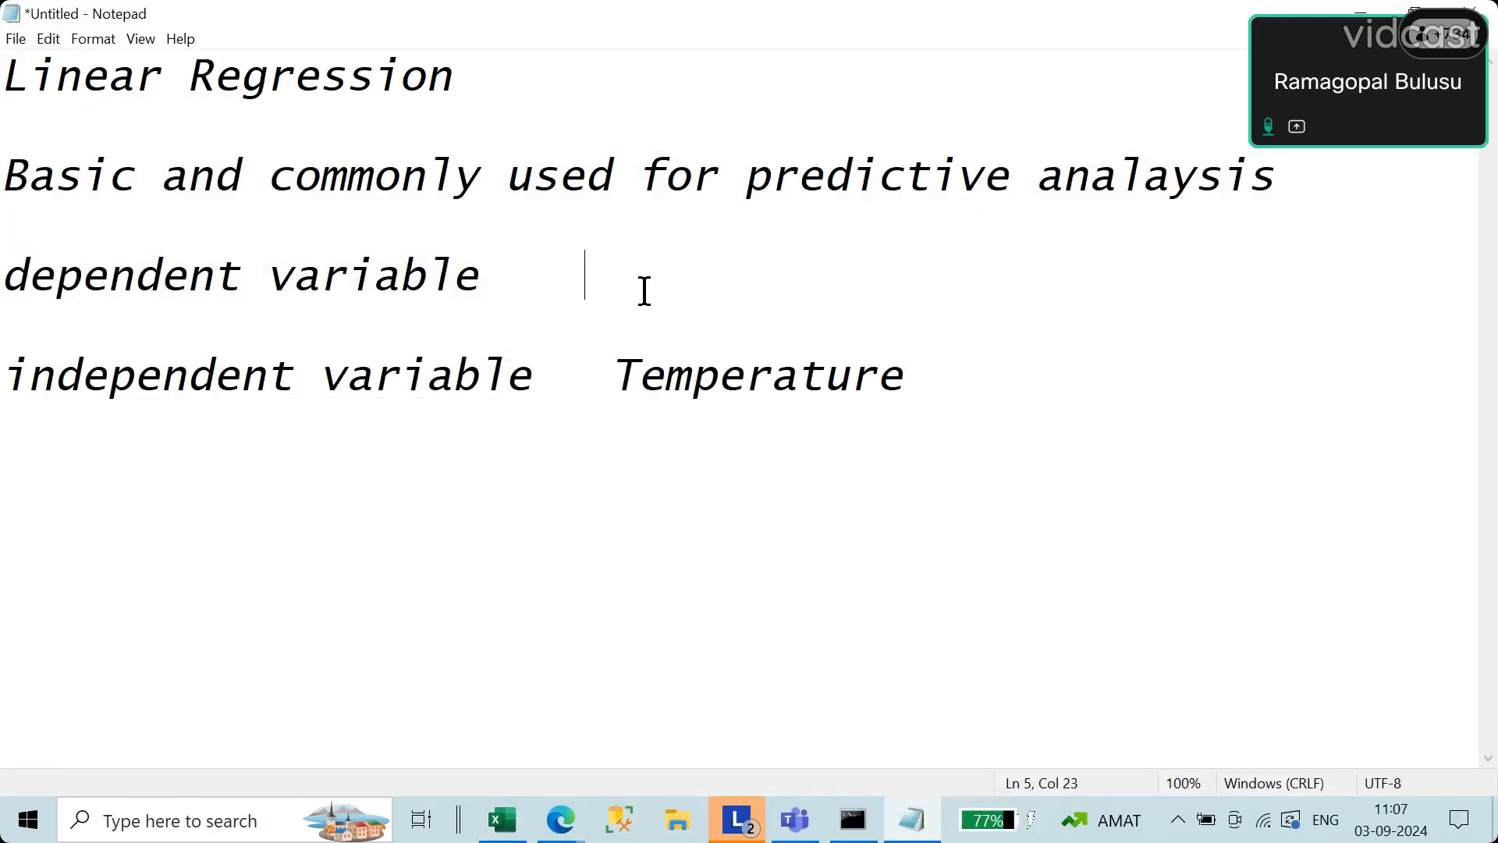
text(sales)
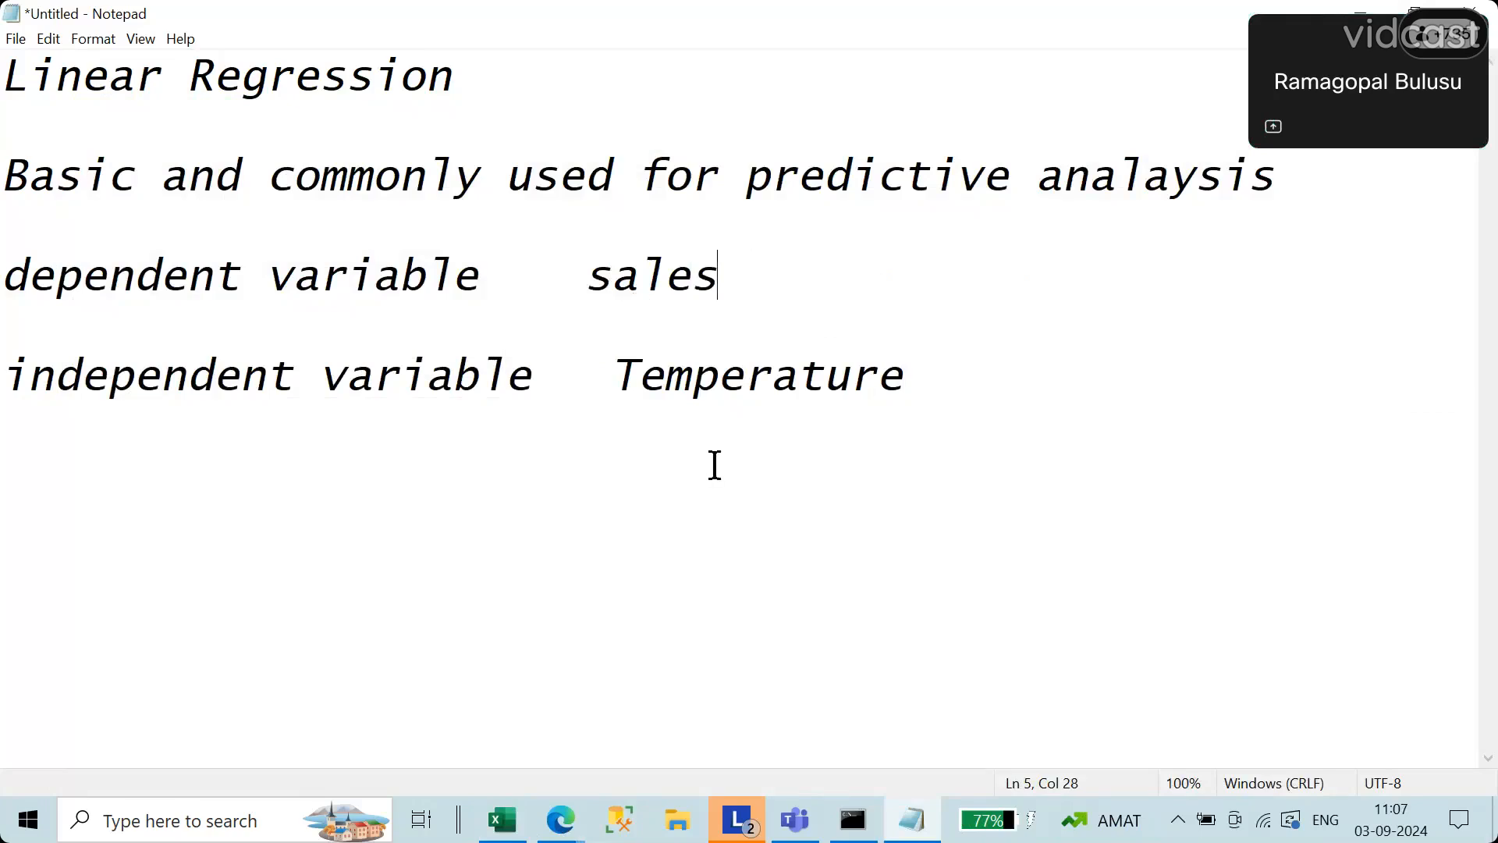
Step: Switch to the Excel workbook and examine the daily temperature values in cells C2 to C7
click(514, 827)
click(492, 428)
drag(336, 267, 345, 381)
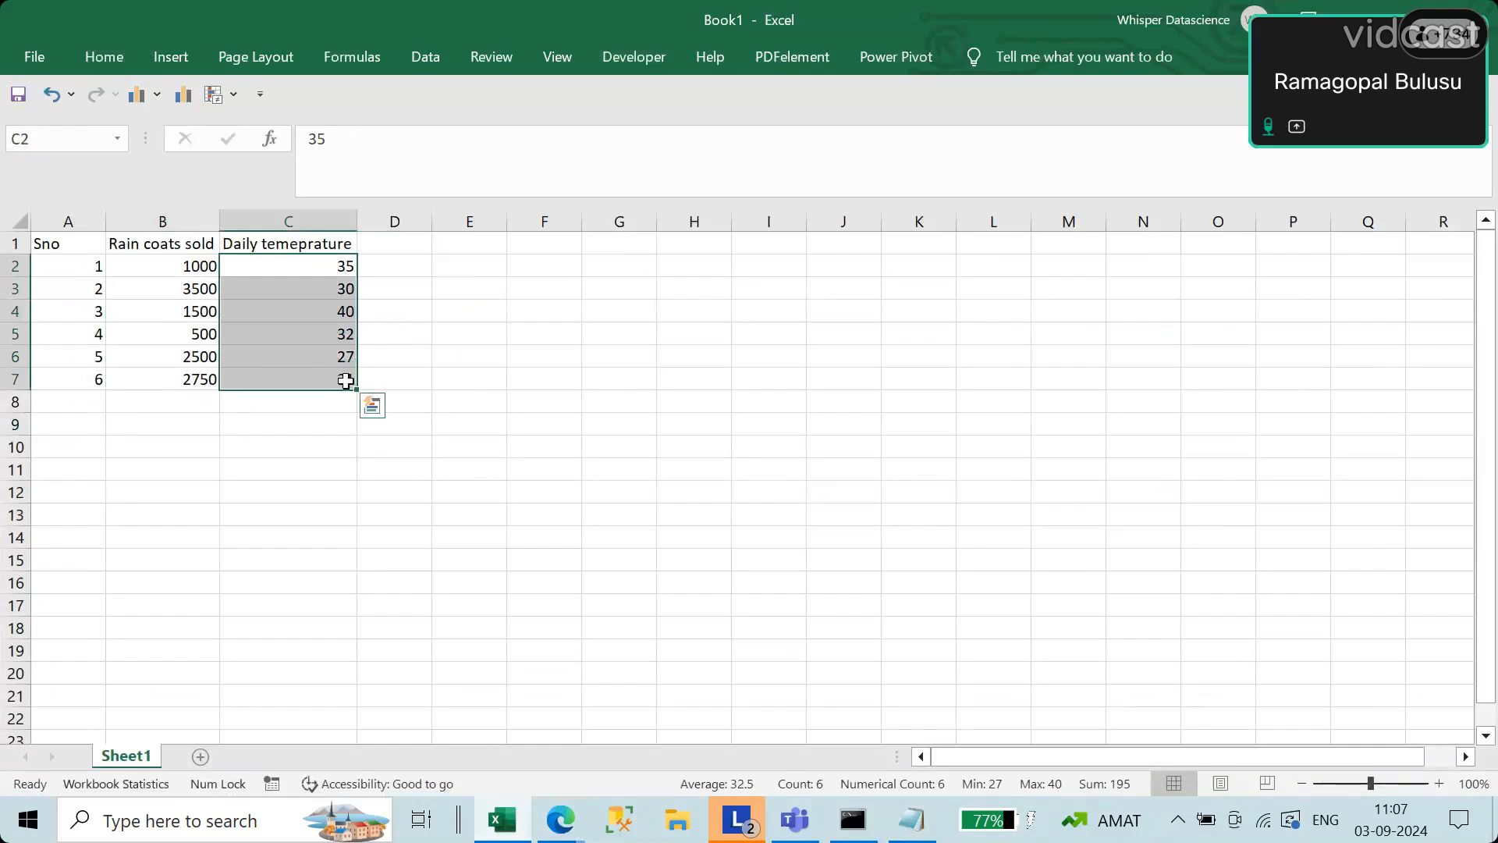
click(445, 395)
click(282, 276)
drag(281, 276, 278, 337)
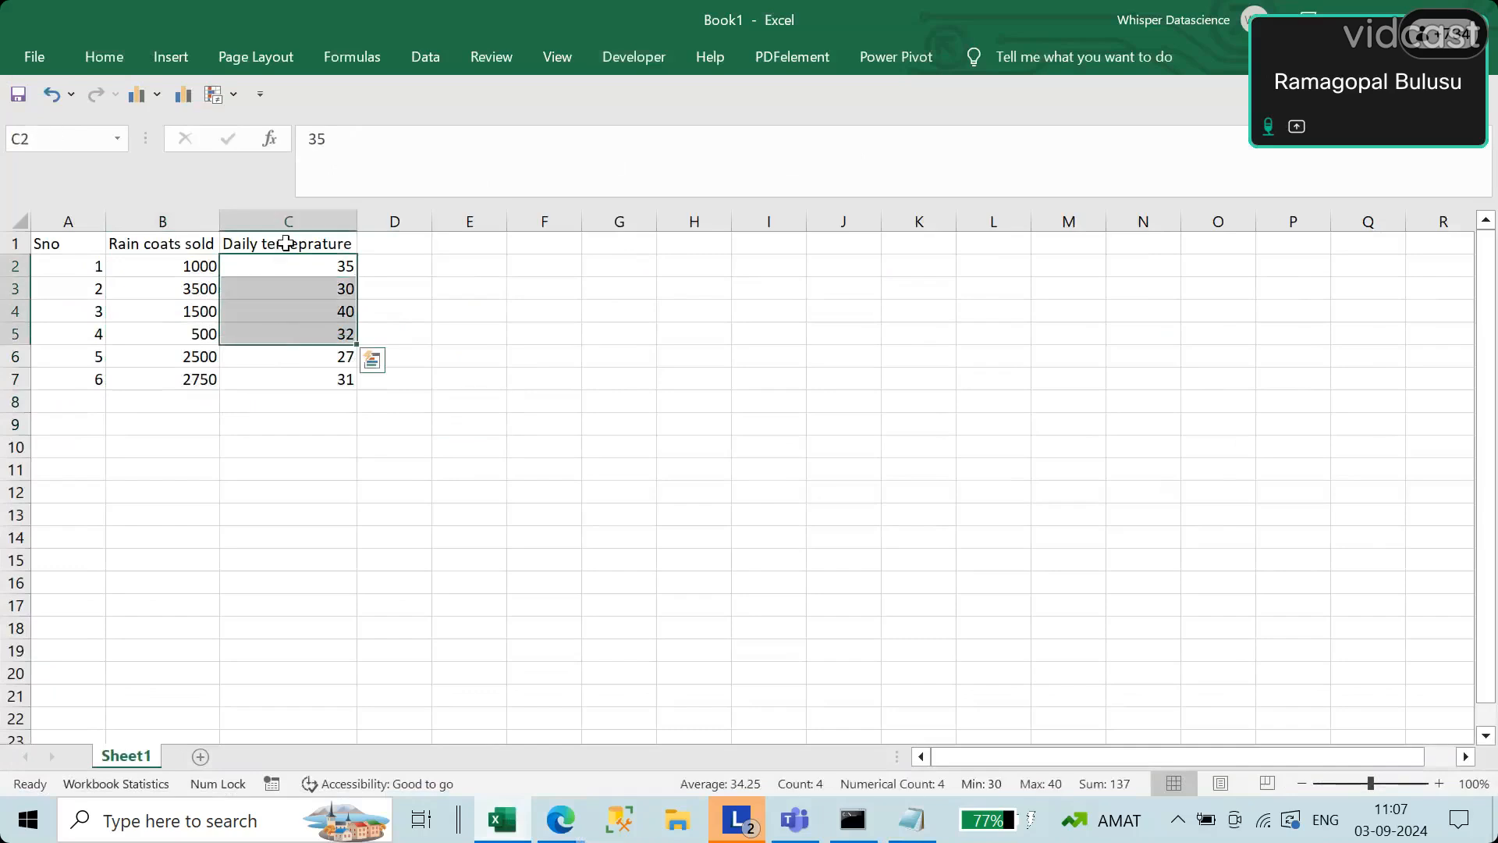
Step: Edit the header in cell C1 to read "Daily temeperature"
double_click(291, 243)
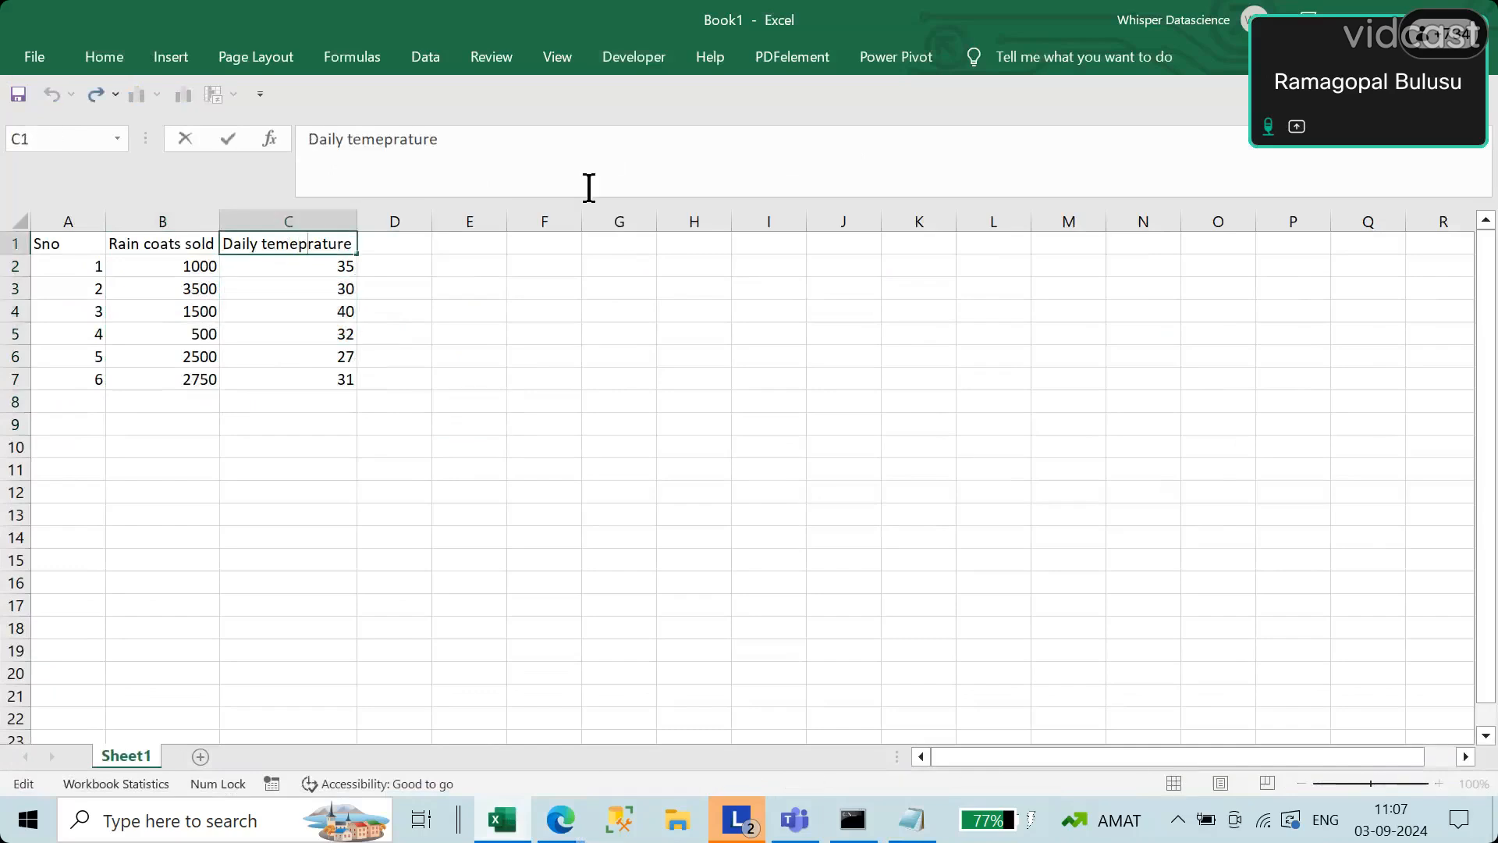
text(e)
drag(173, 265, 173, 380)
click(565, 468)
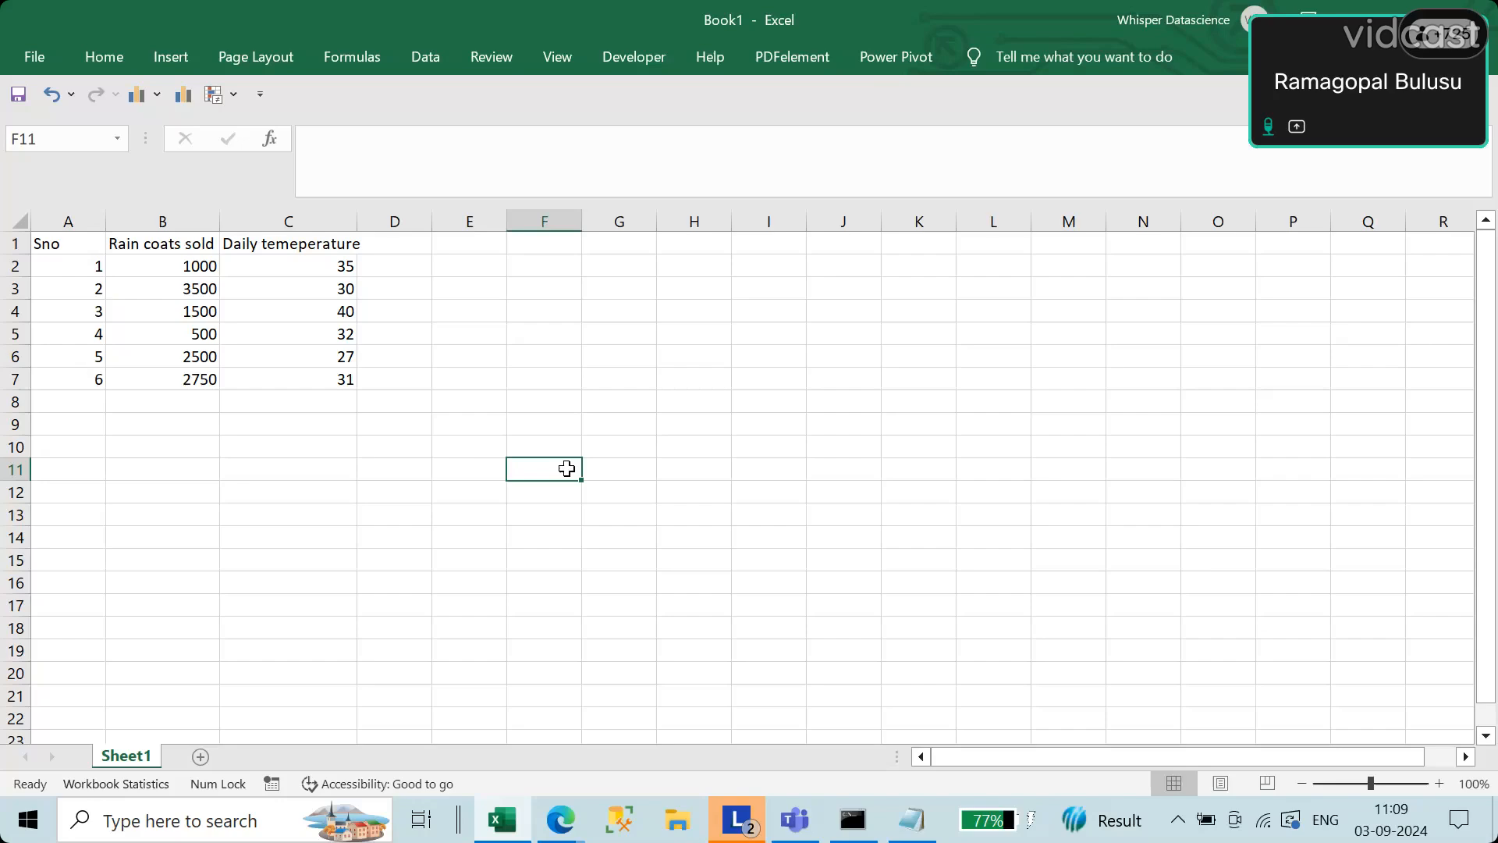
Step: Examine the temperatures in C2 to C7 and compare the first row's temperature with its rain coats sold
drag(306, 265, 283, 387)
click(451, 358)
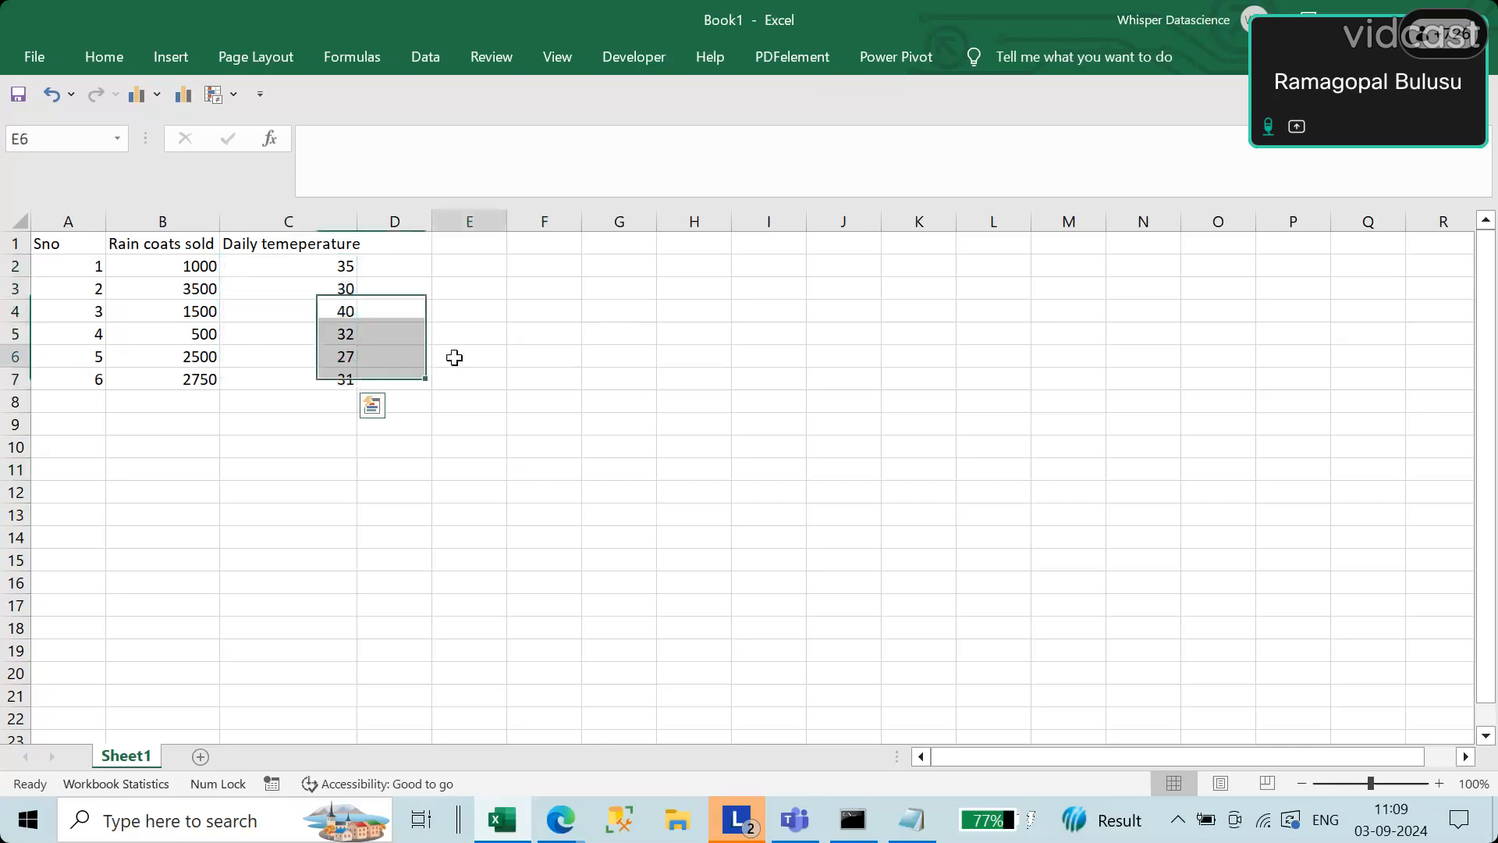
drag(343, 267, 336, 380)
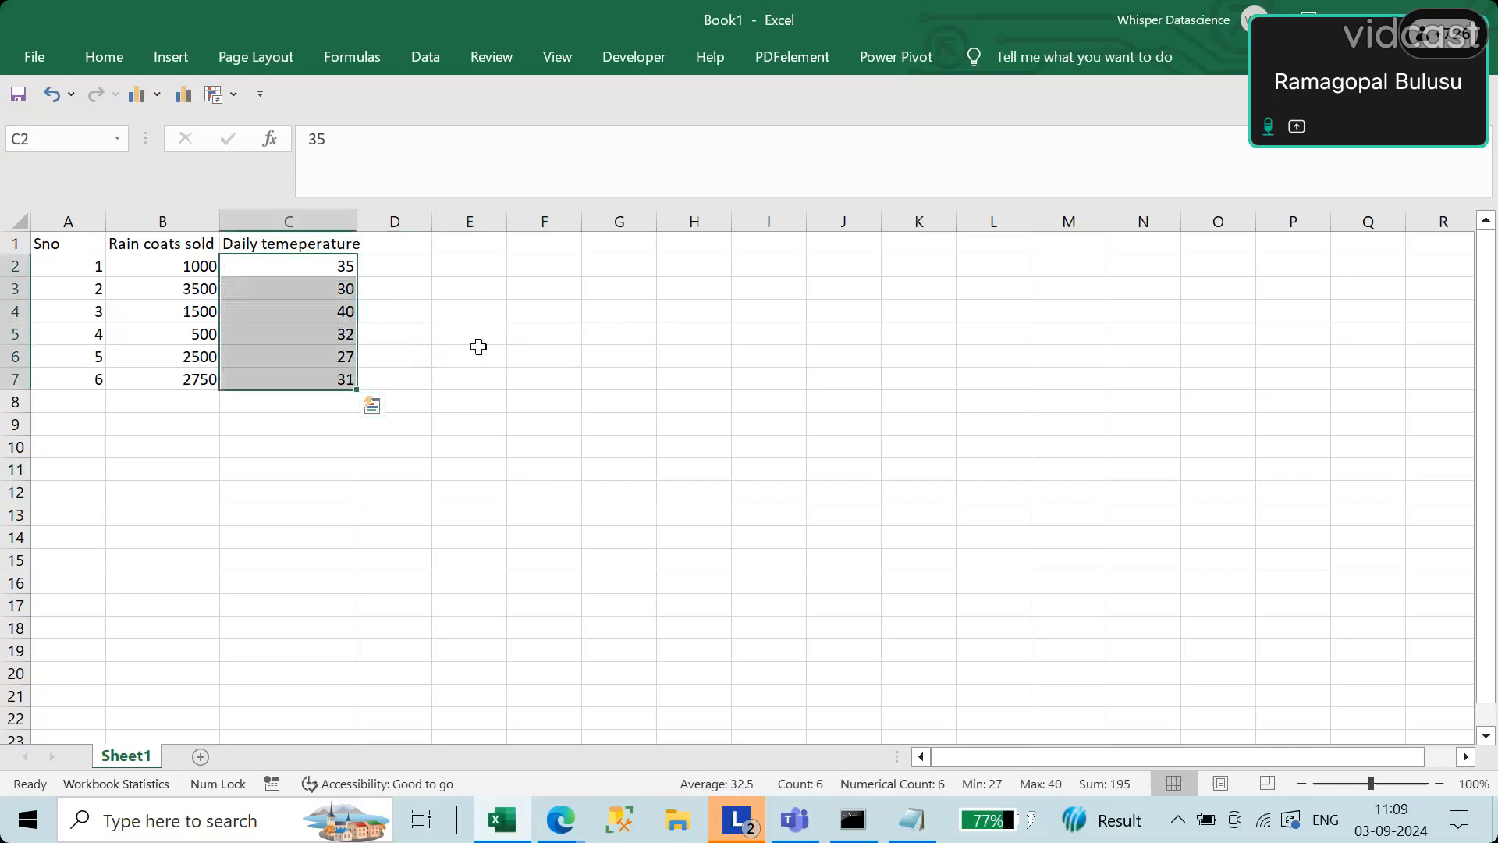
click(538, 332)
drag(336, 267, 138, 270)
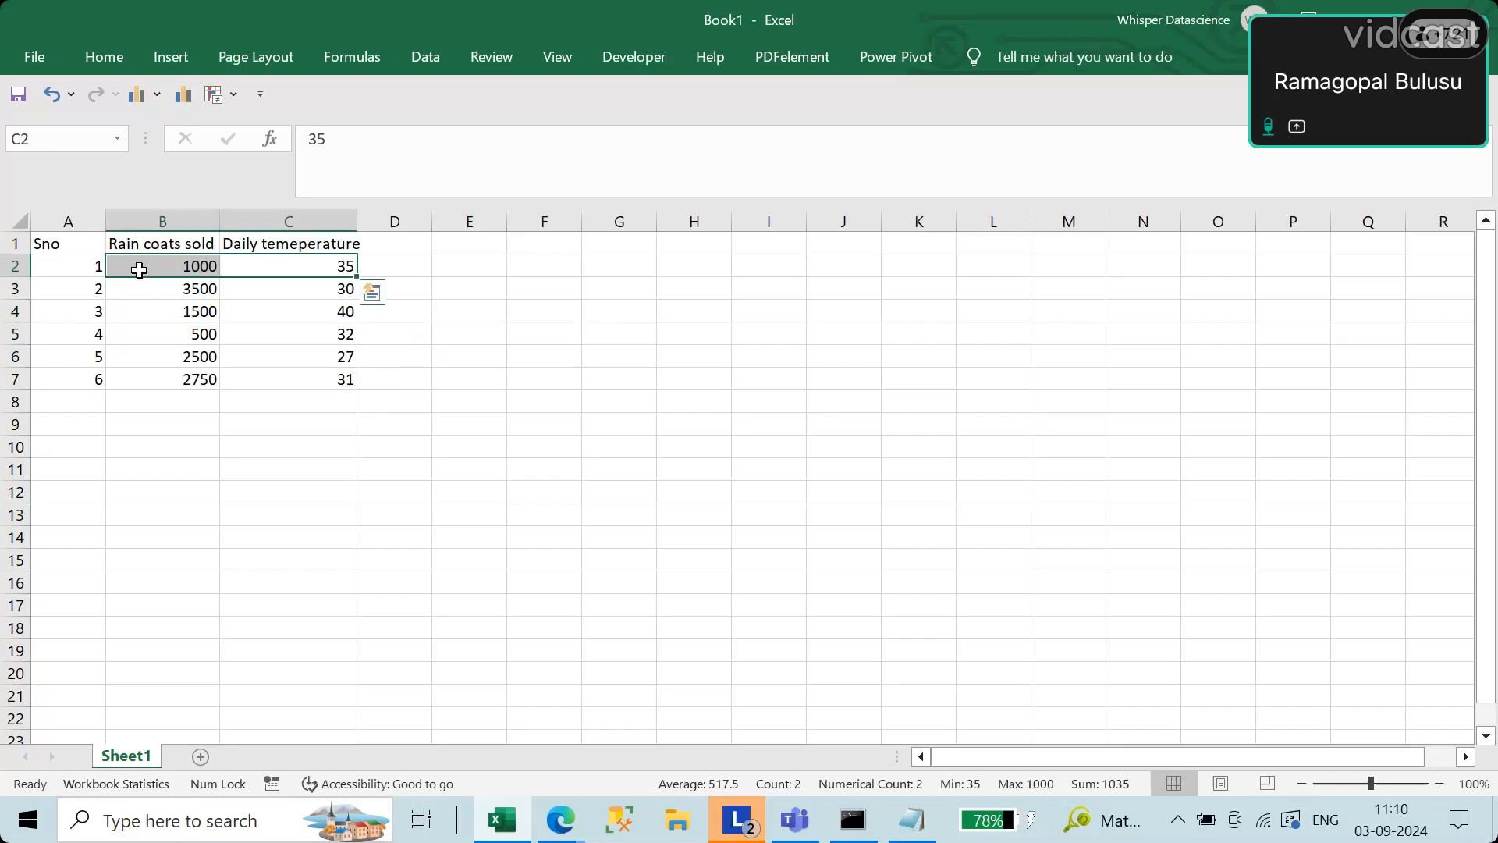
Step: Search for the Paint app and open it with a blank canvas
click(146, 825)
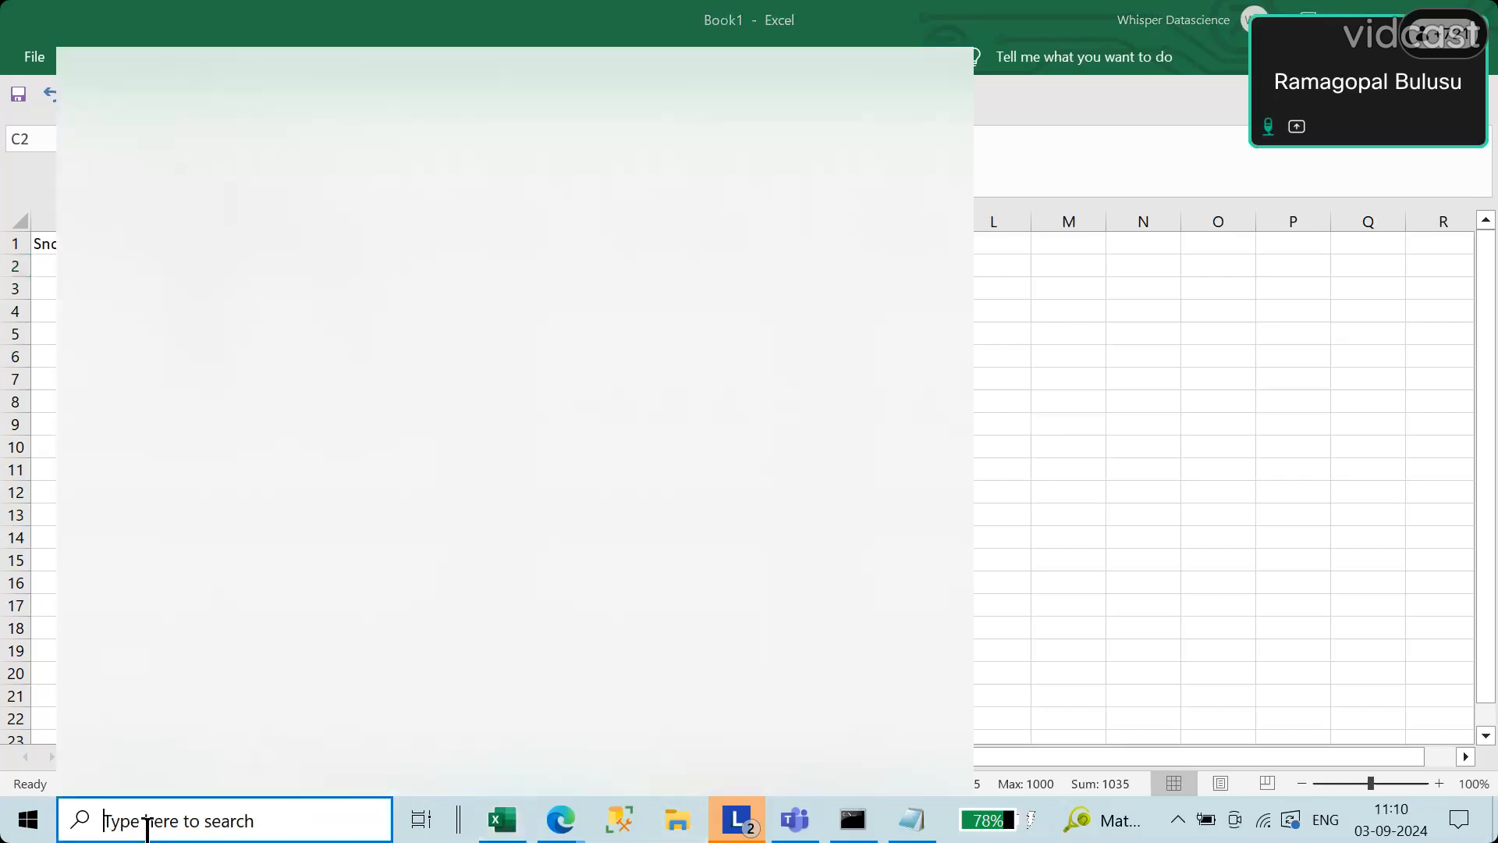
text(paint)
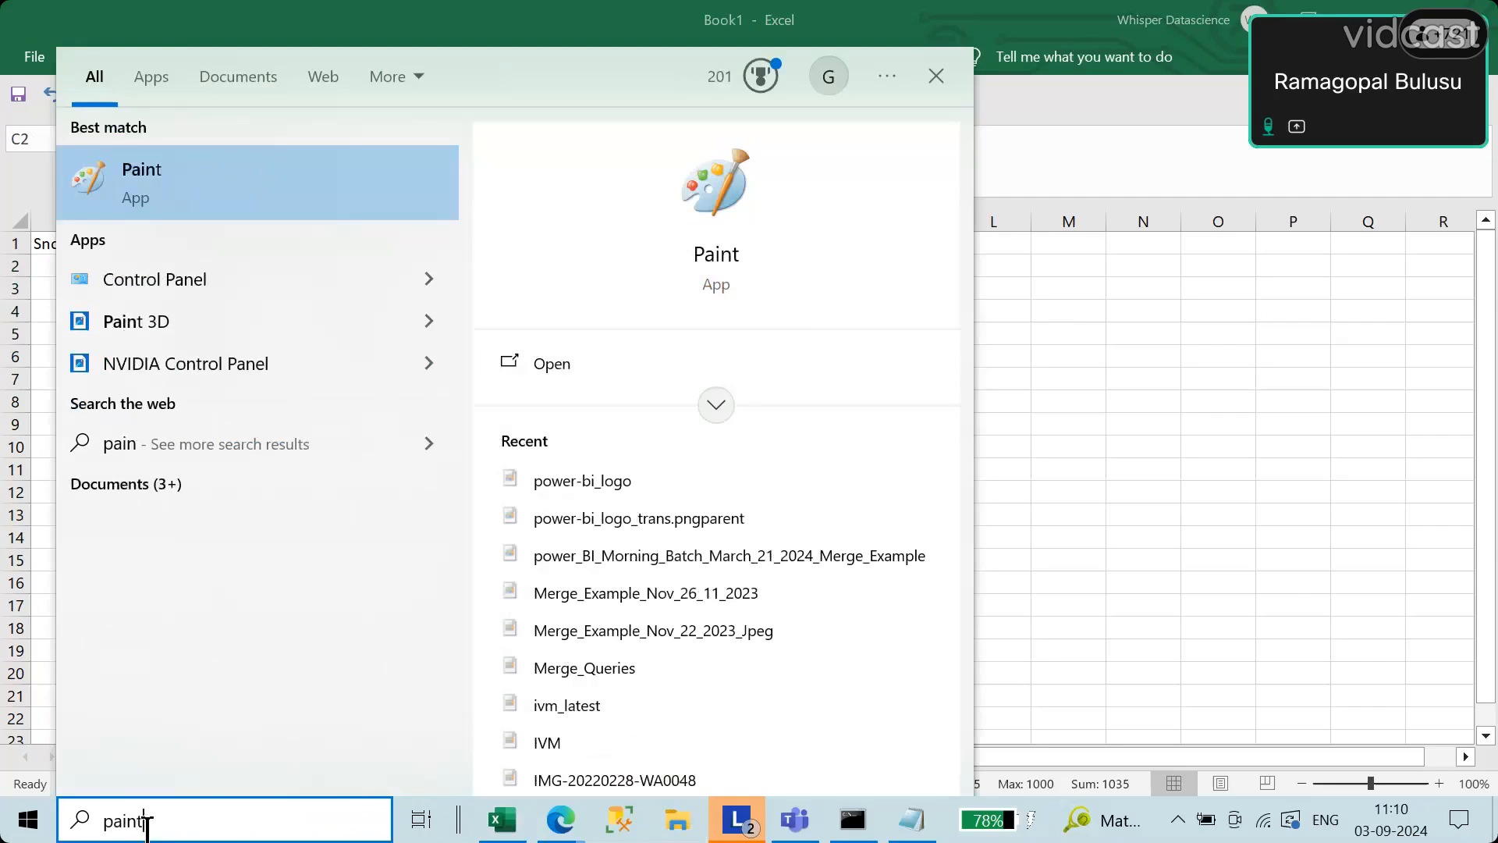
key(Return)
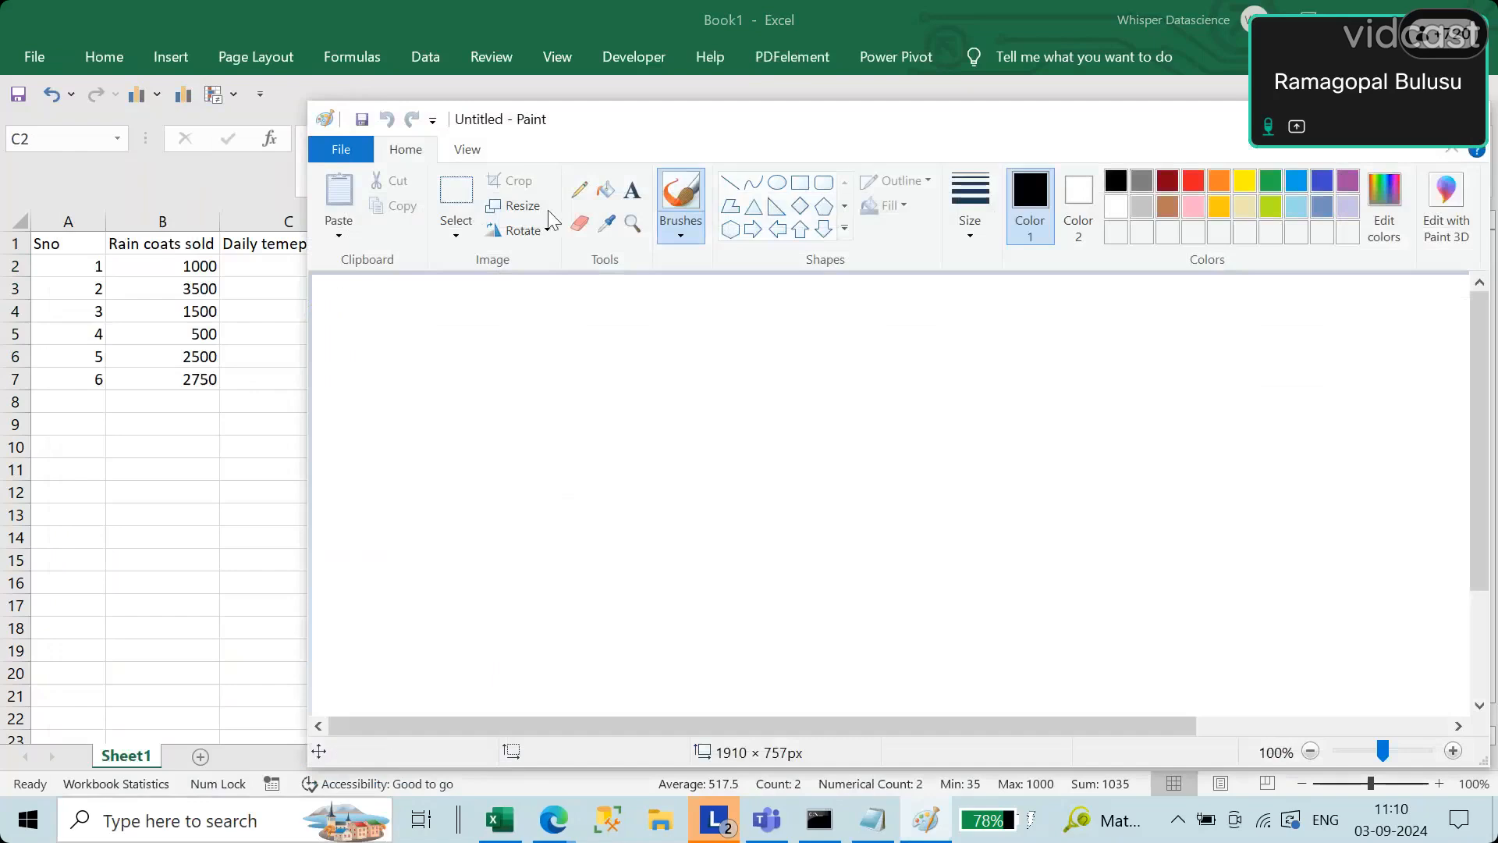
Step: Draw a vertical and a horizontal axis freehand with the Pencil and maximize the Paint window
click(578, 190)
mouse_move(543, 326)
mouse_down()
mouse_move(532, 531)
mouse_move(645, 576)
mouse_move(926, 560)
mouse_up()
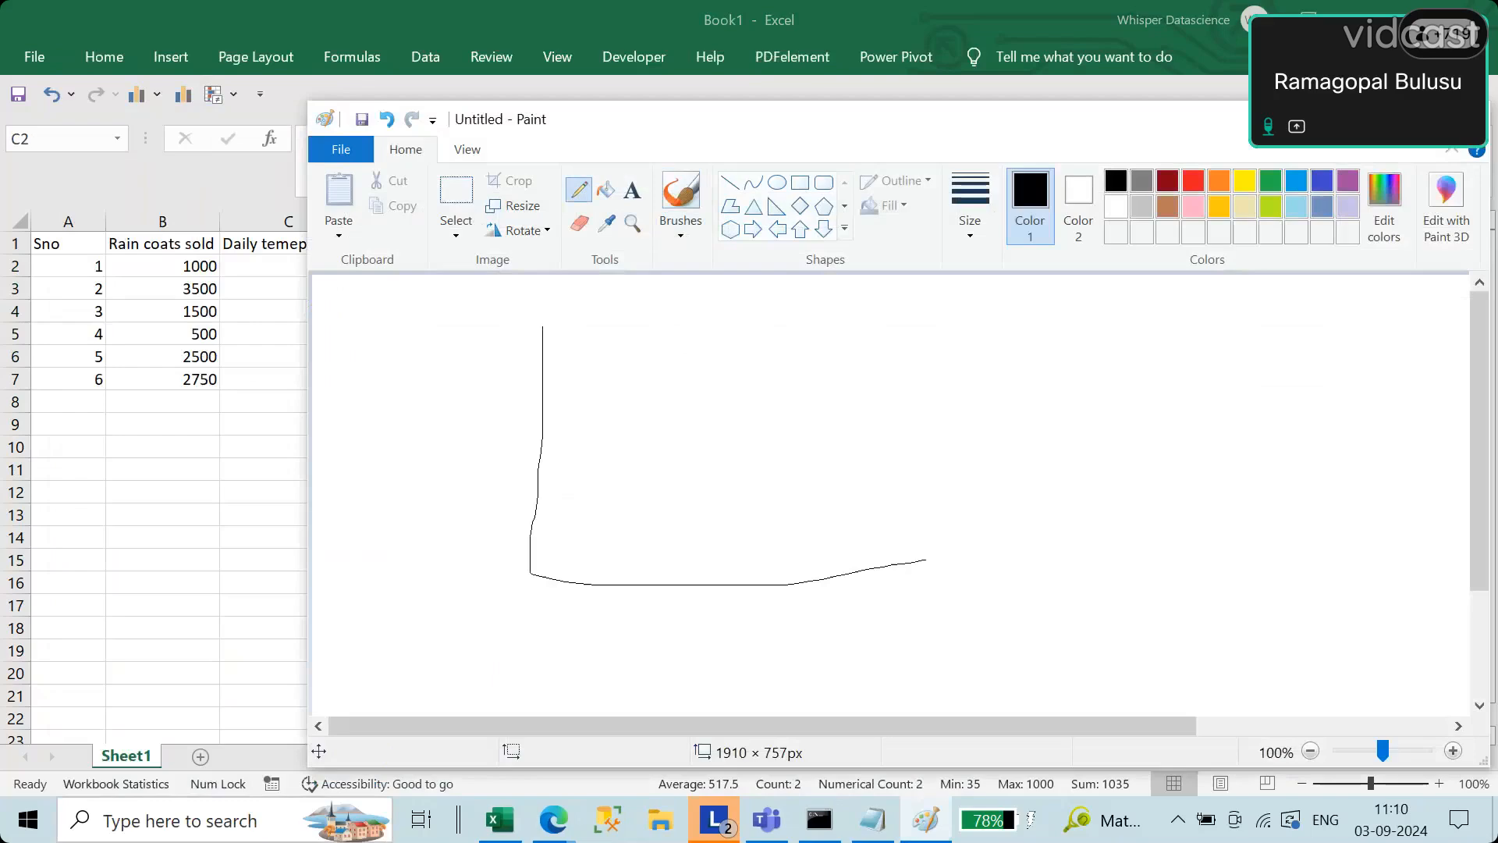
key(super+Up)
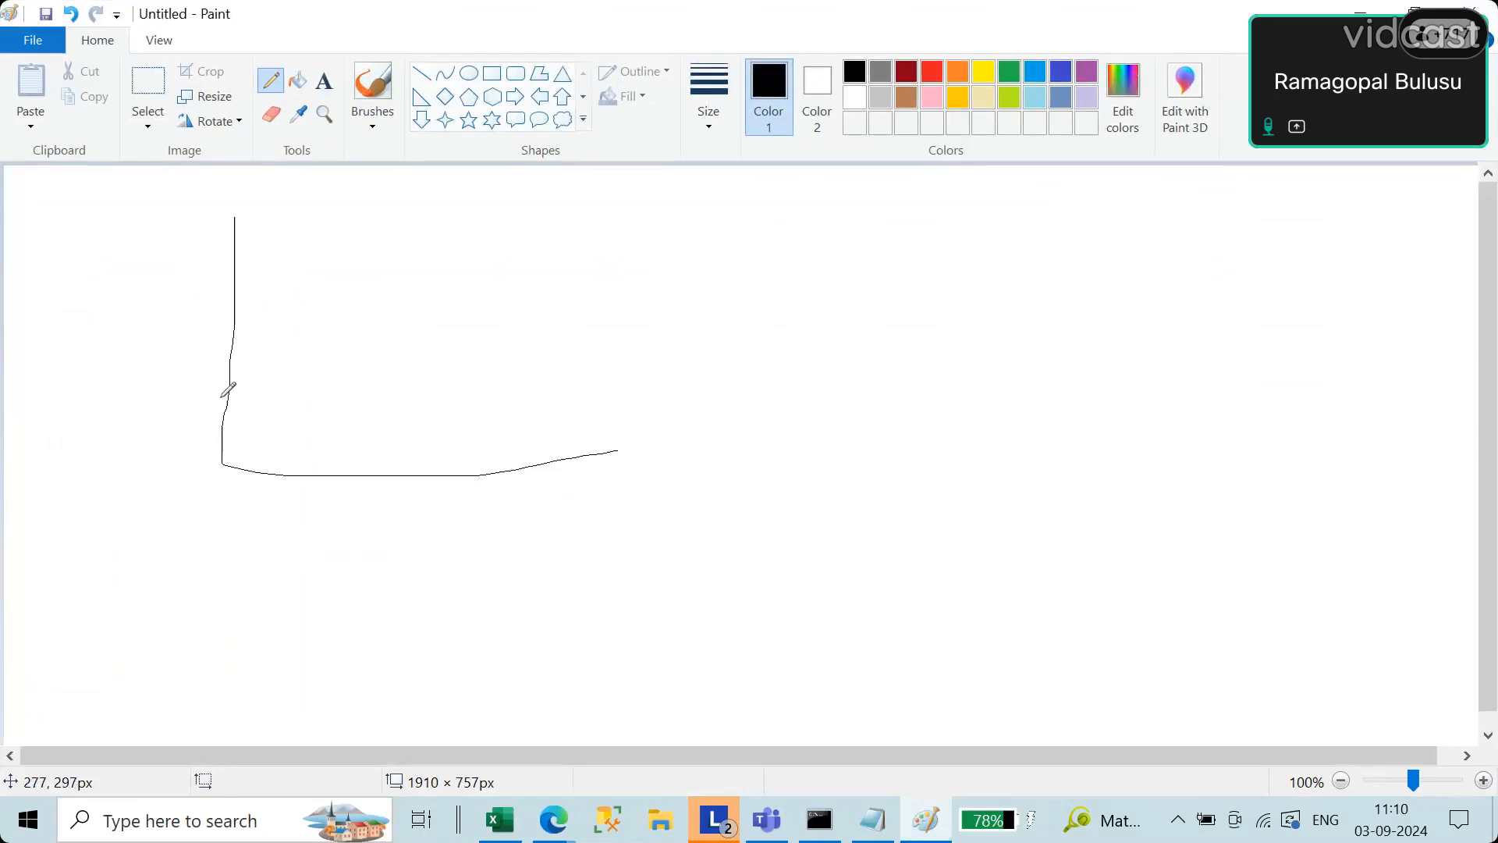
Step: Draw a rising straight line from the vertical axis and four small circles above it as data points
drag(220, 426, 686, 252)
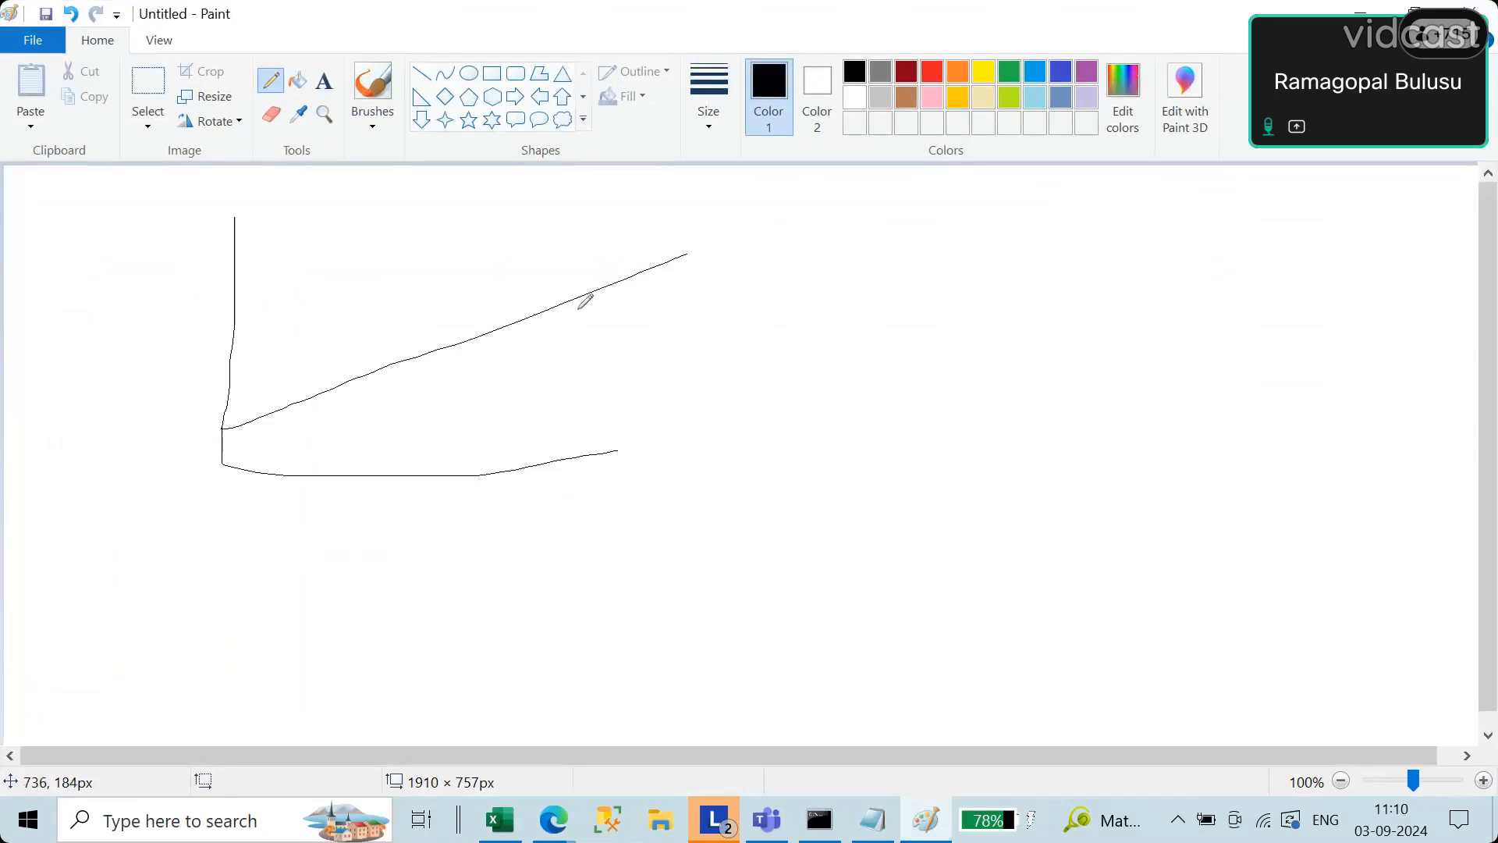
drag(425, 288, 505, 280)
drag(401, 314, 344, 362)
Step: Handwrite "x" below the horizontal axis, "Y" beside the vertical axis and "Linear" at the upper end of the sloping line
mouse_move(388, 540)
mouse_down()
mouse_move(410, 568)
mouse_move(375, 571)
mouse_move(418, 556)
mouse_move(479, 573)
mouse_up()
mouse_move(66, 291)
mouse_down()
mouse_move(131, 317)
mouse_move(130, 412)
mouse_up()
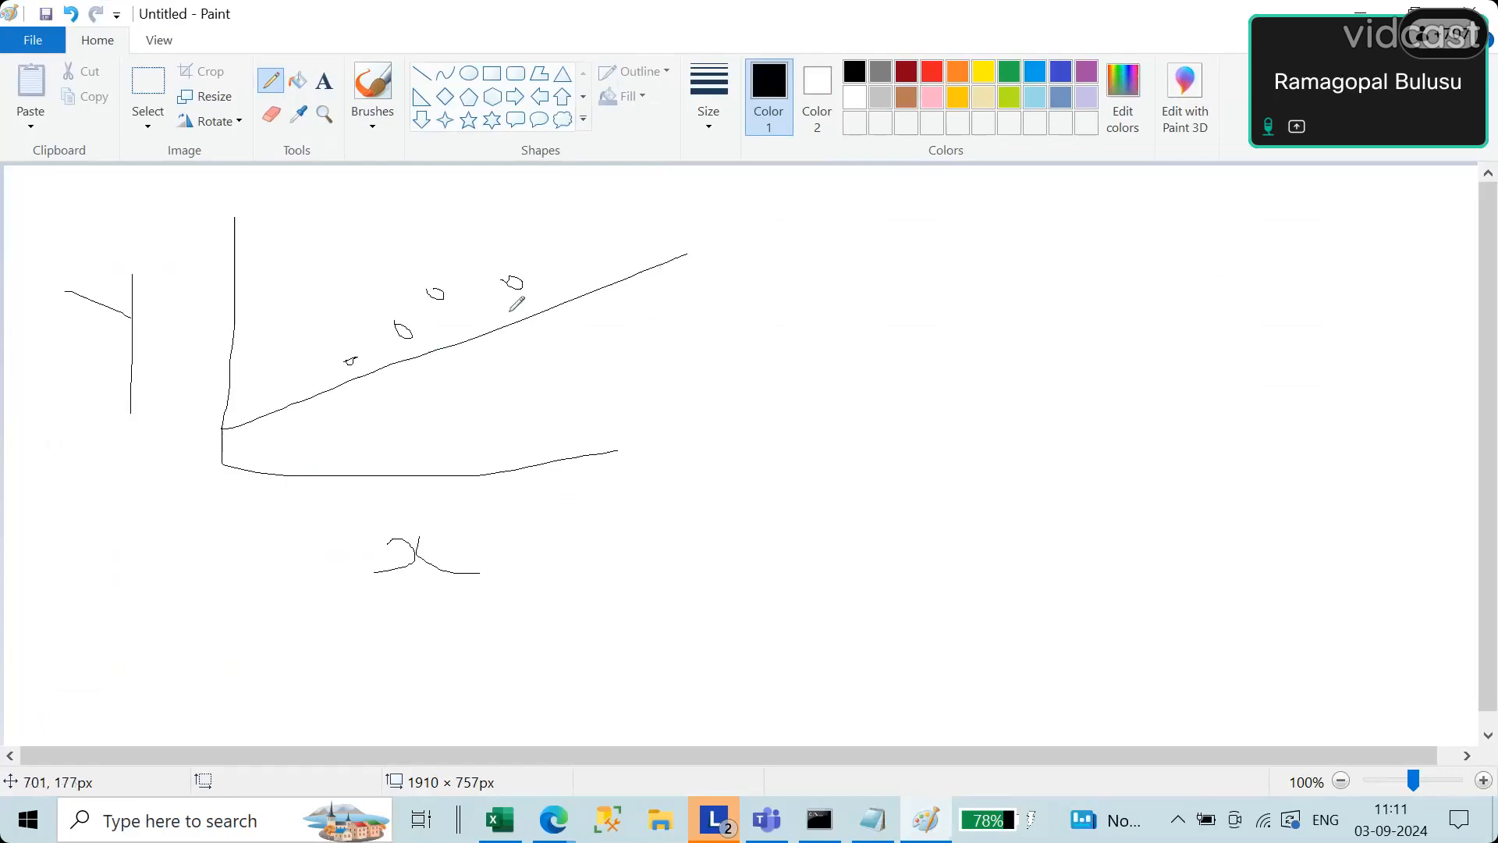
mouse_move(682, 270)
mouse_down()
mouse_move(688, 310)
mouse_move(731, 310)
mouse_move(752, 283)
mouse_move(797, 302)
mouse_move(835, 293)
mouse_move(855, 262)
mouse_move(888, 295)
mouse_move(969, 297)
mouse_up()
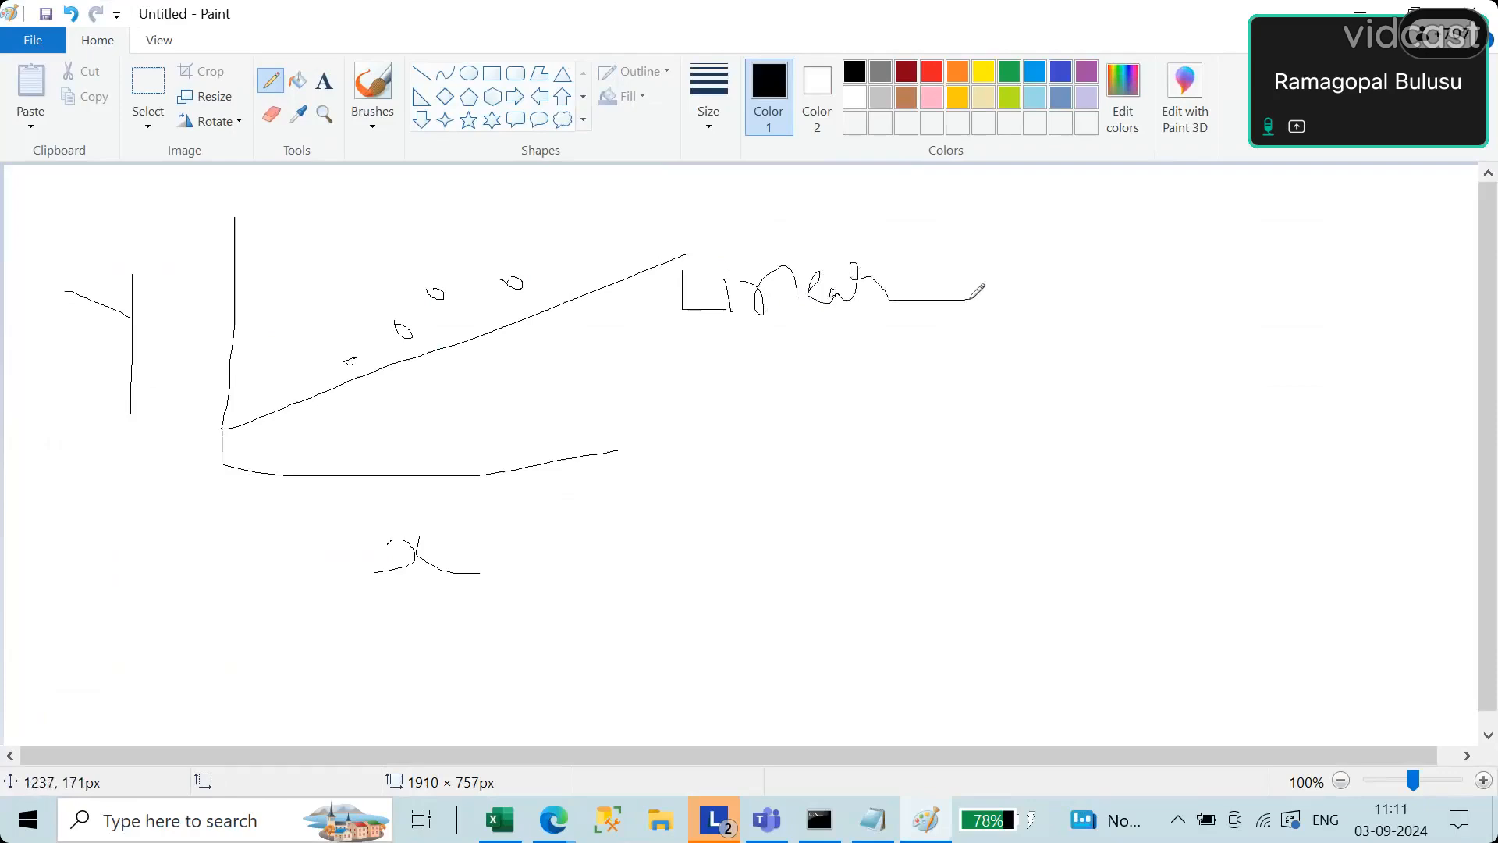
Step: Draw five small circles below the sloping line as further data points
click(351, 414)
mouse_move(349, 411)
mouse_down()
mouse_move(429, 407)
mouse_move(410, 395)
mouse_up()
mouse_move(502, 374)
mouse_down()
mouse_move(508, 390)
mouse_move(547, 338)
mouse_move(548, 351)
mouse_move(585, 329)
mouse_move(570, 321)
mouse_move(581, 335)
mouse_up()
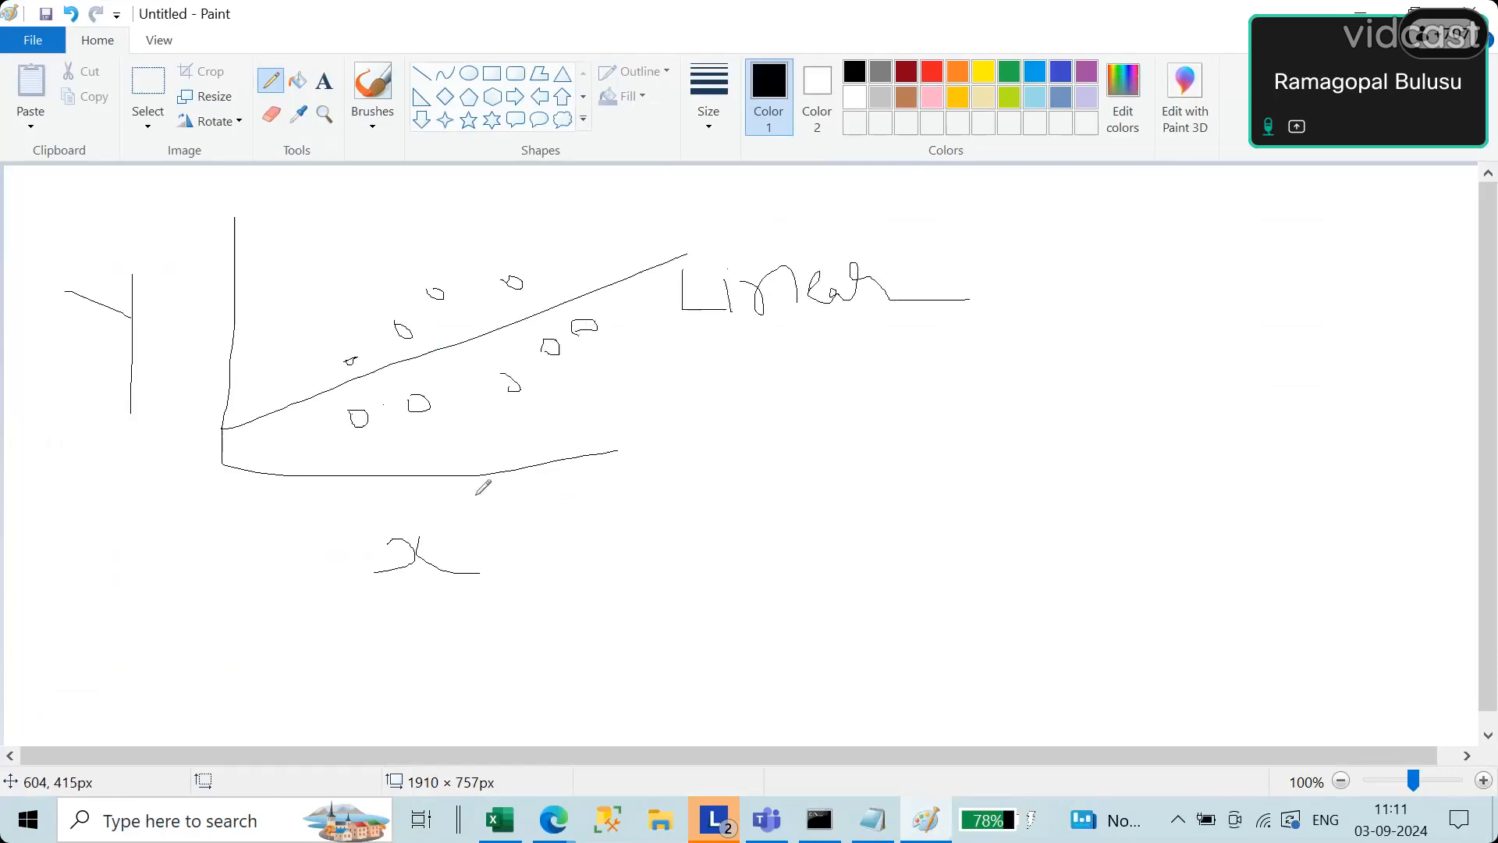
Step: Draw check marks beside the x and Y labels and next to several data points around the line
drag(483, 555, 680, 493)
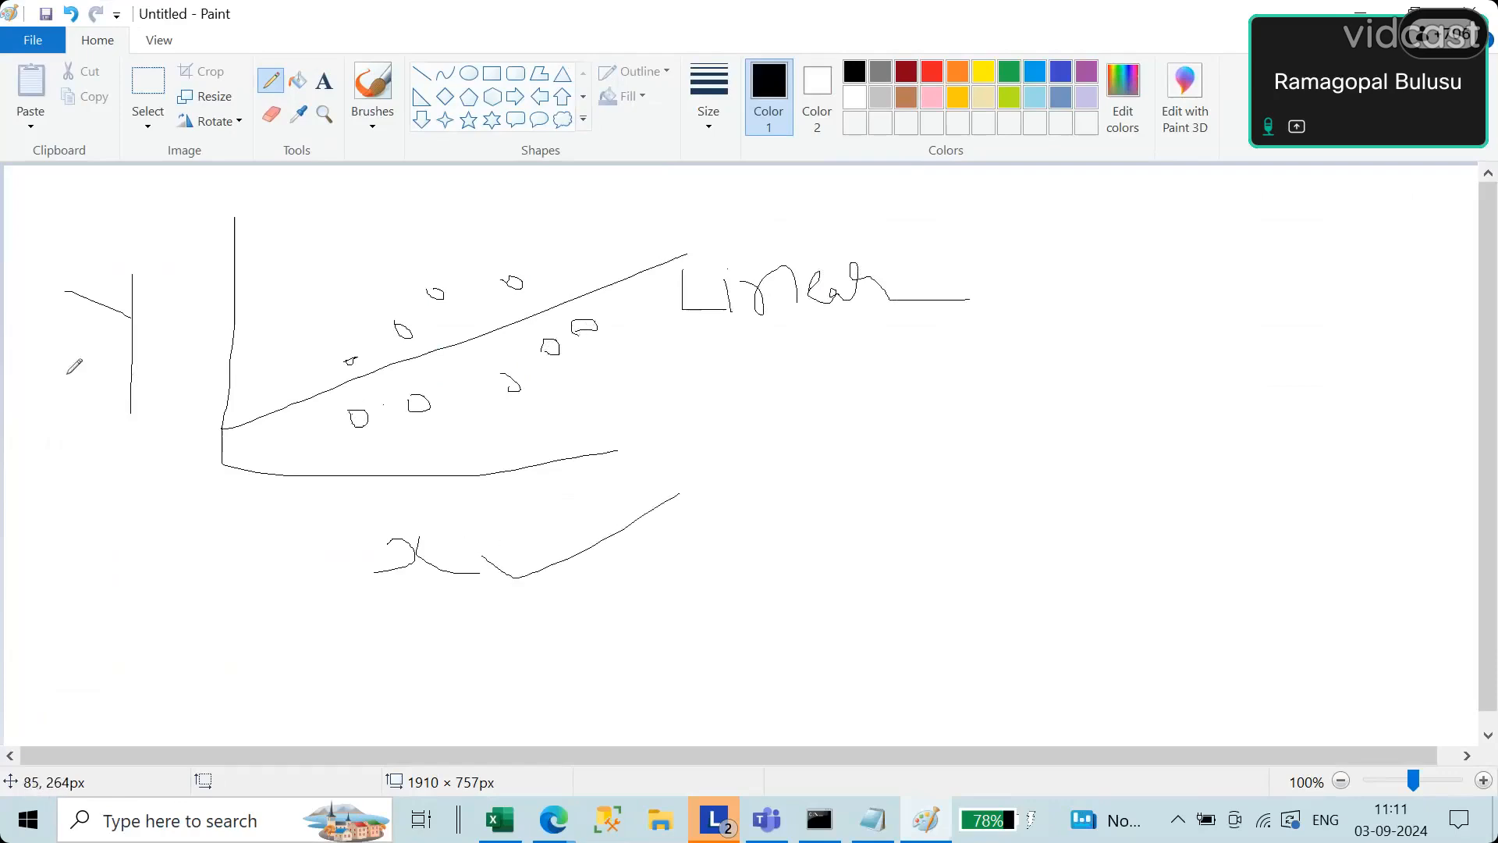
drag(24, 364, 99, 317)
drag(510, 283, 573, 227)
drag(583, 329, 649, 304)
drag(571, 366, 648, 343)
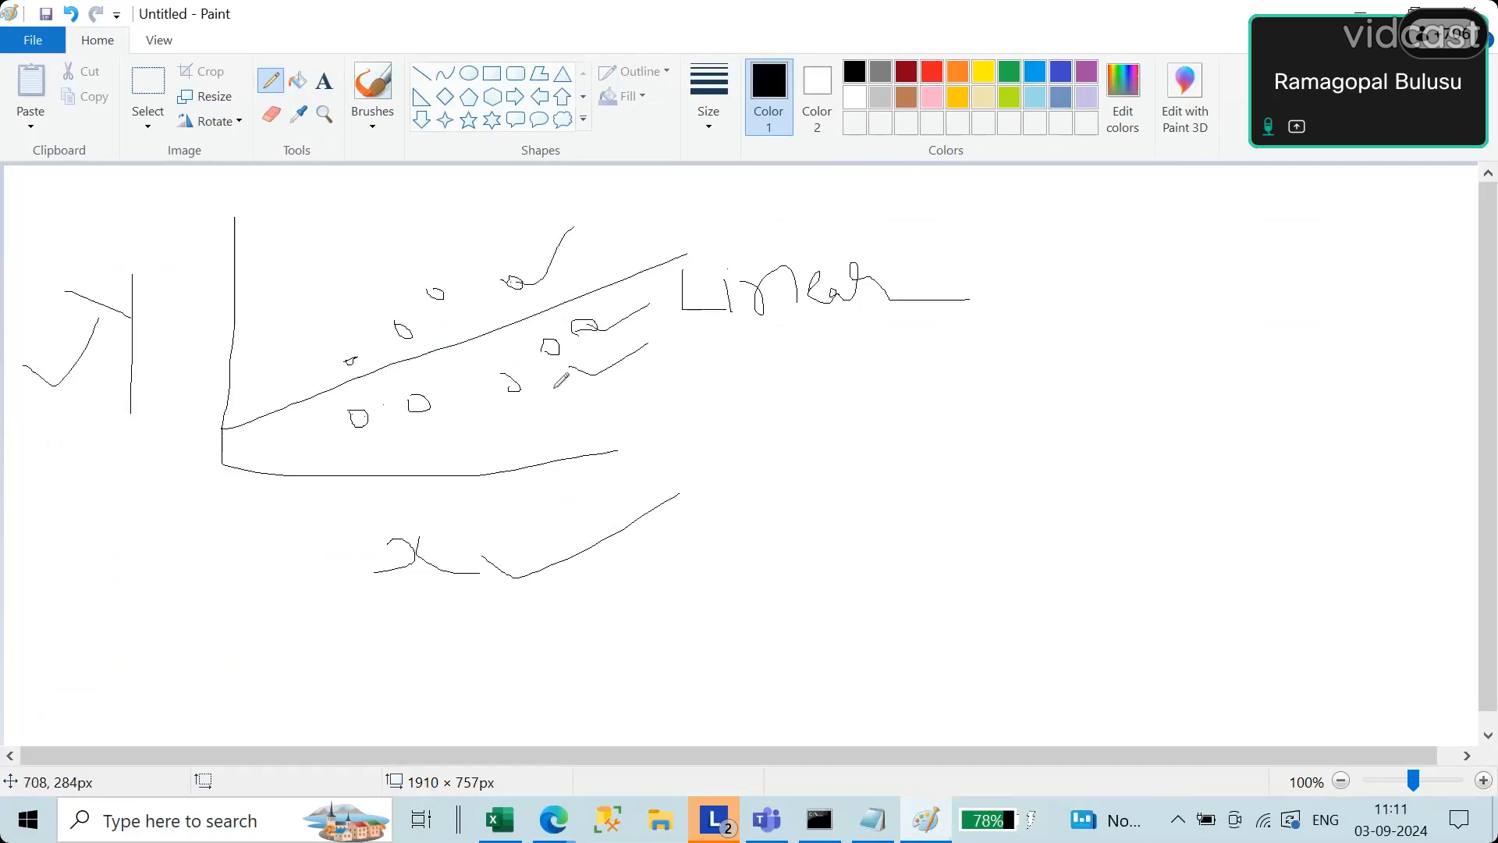
drag(532, 391, 565, 388)
drag(418, 275, 468, 241)
Step: Switch to the Notepad notes and add the equation "y = mx + c" below the independent variable line, leaving a blank line between
click(872, 819)
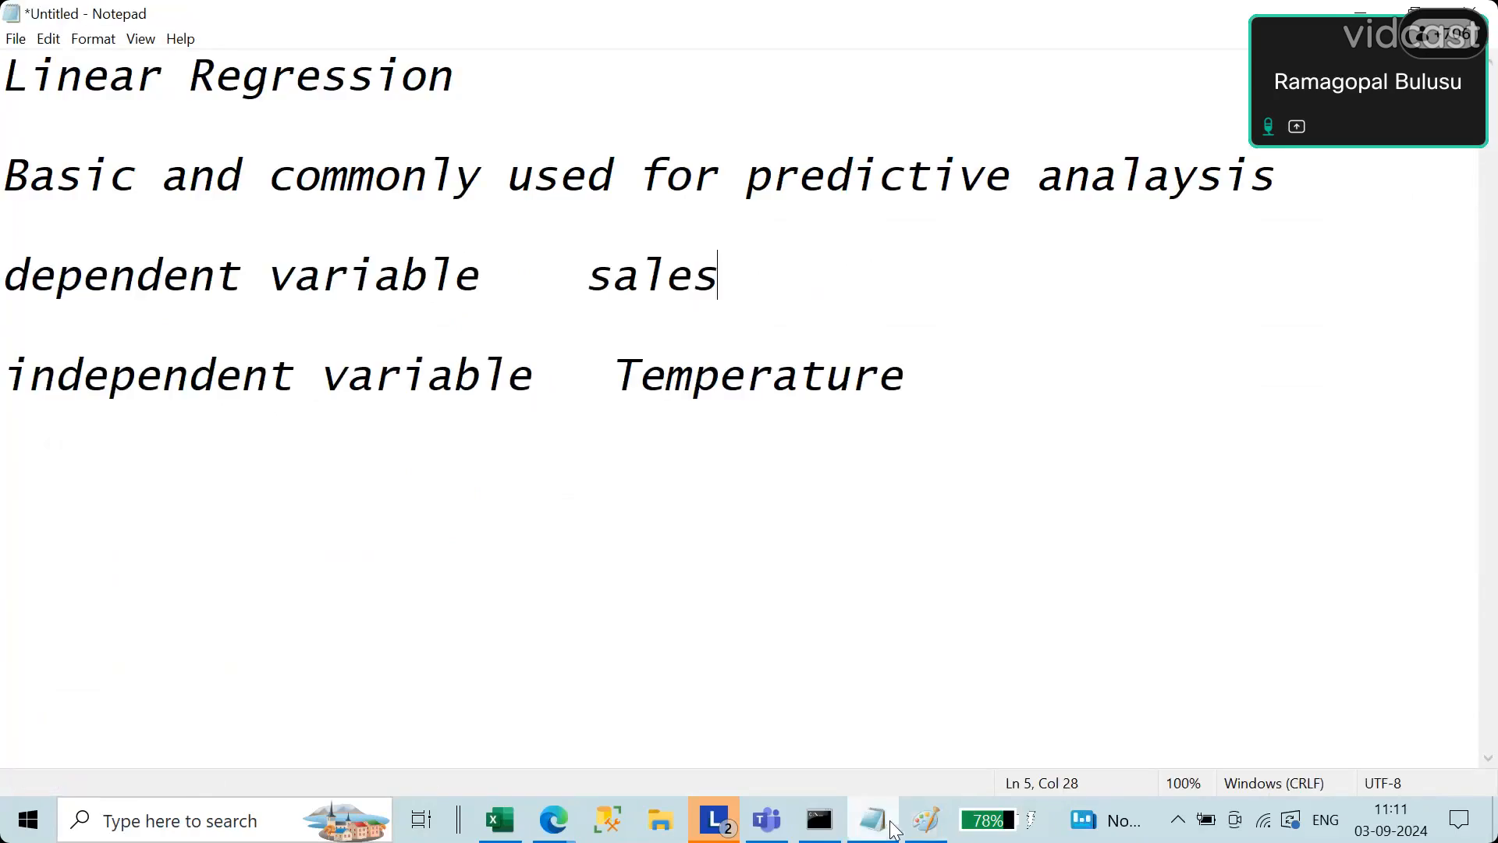
click(934, 387)
key(Return)
key(Return)
text(y -)
key(BackSpace)
text(= mx )
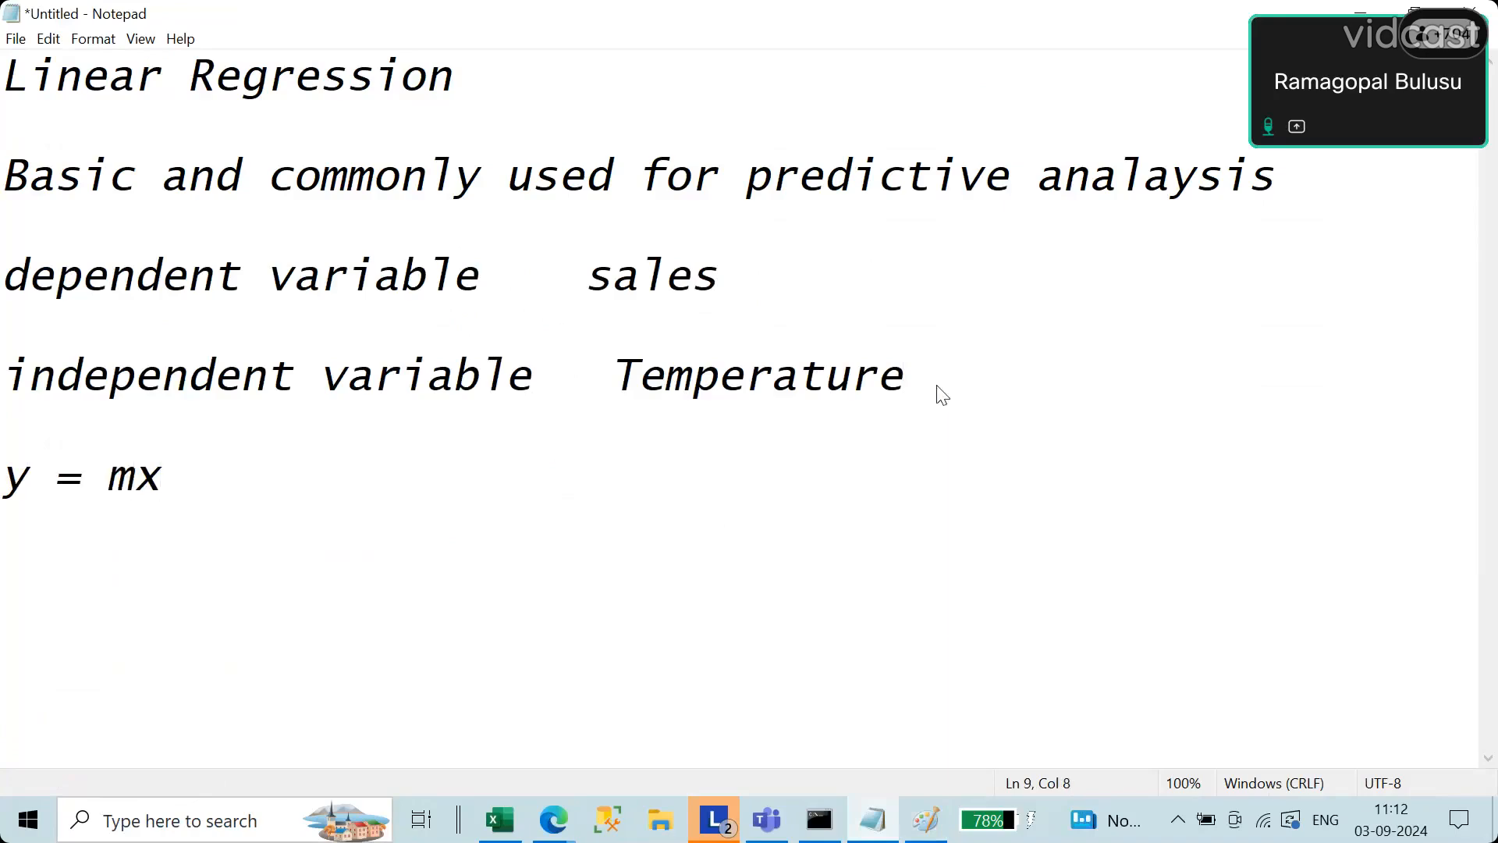
text(+ c)
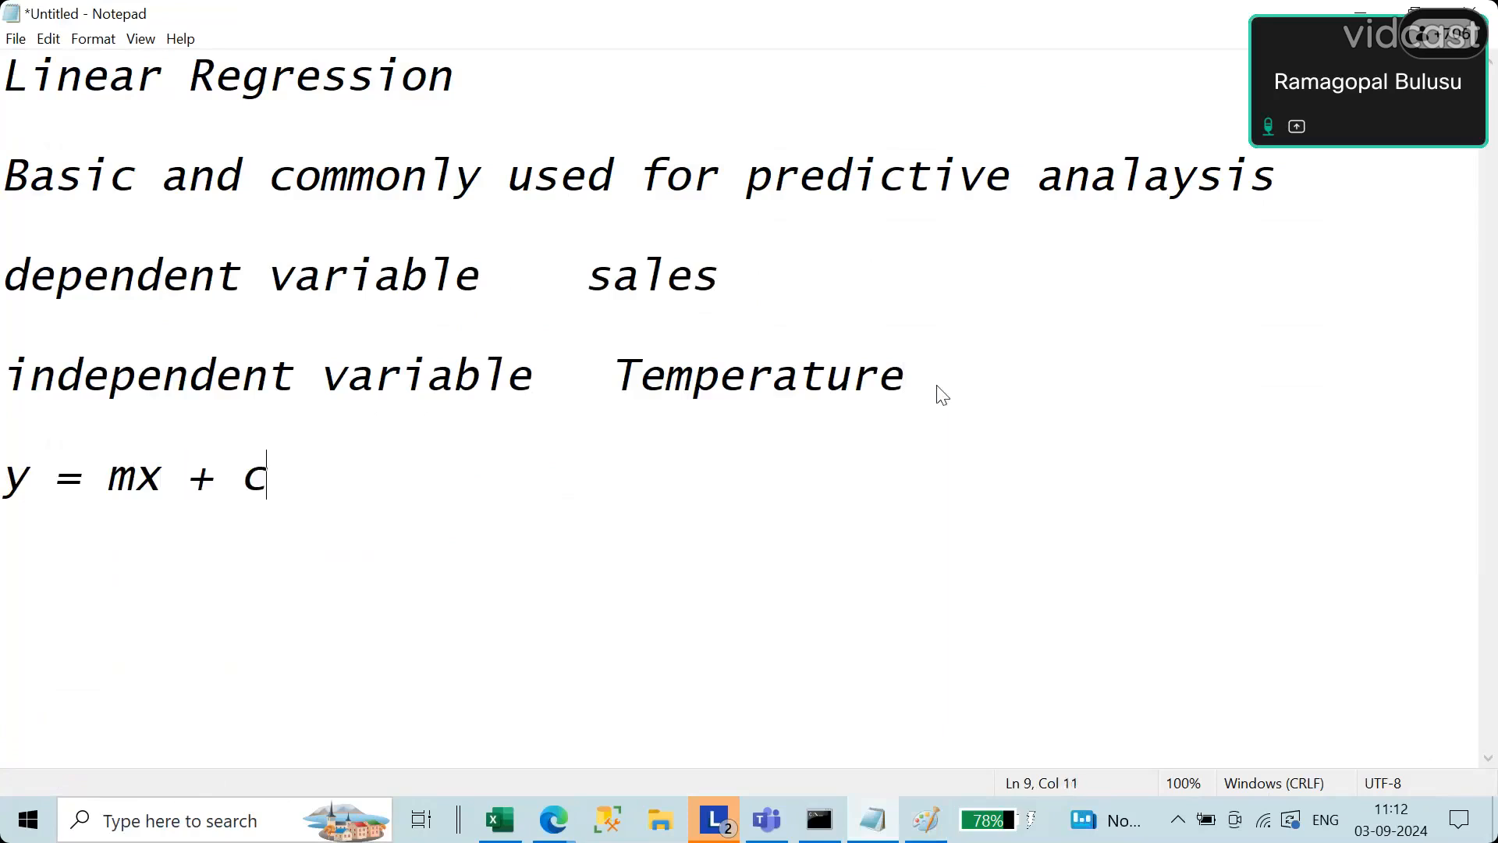
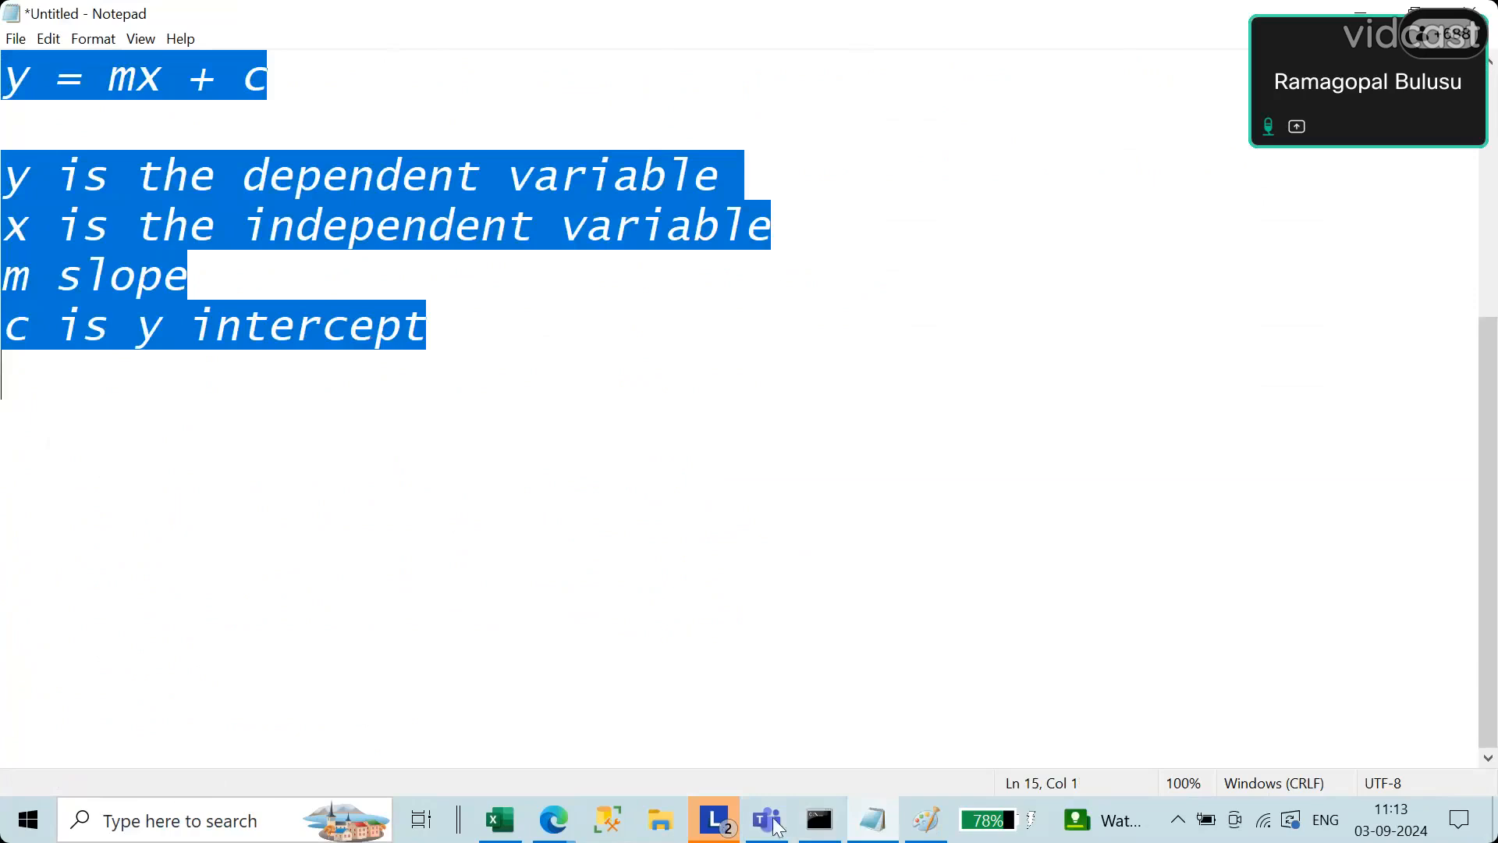
Step: Switch to the Paint sketch and draw two more small data circles, one below and one above the sloping line
click(925, 833)
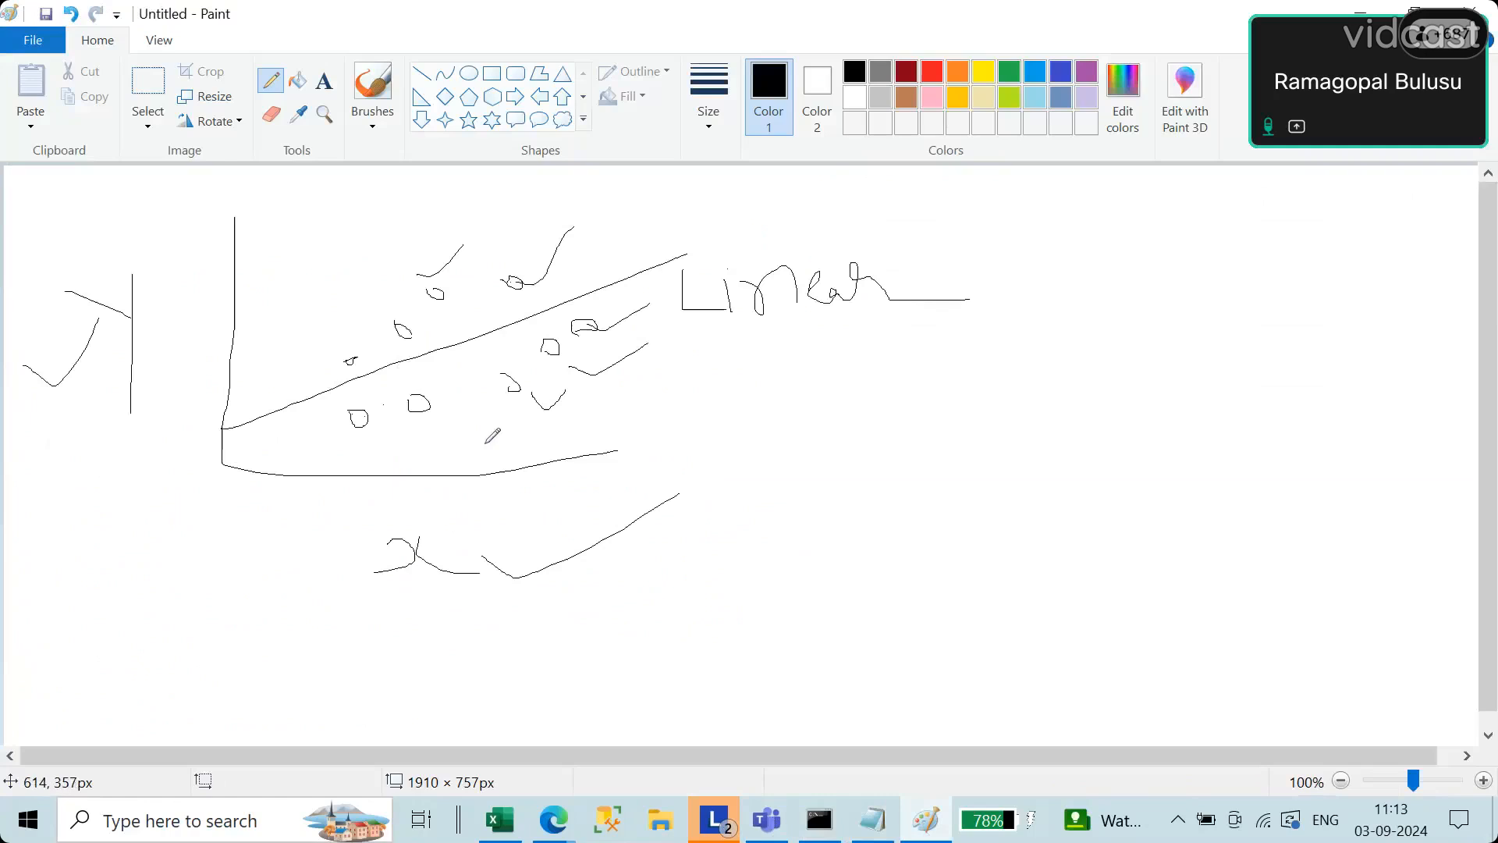
drag(467, 388, 444, 379)
drag(577, 280, 568, 276)
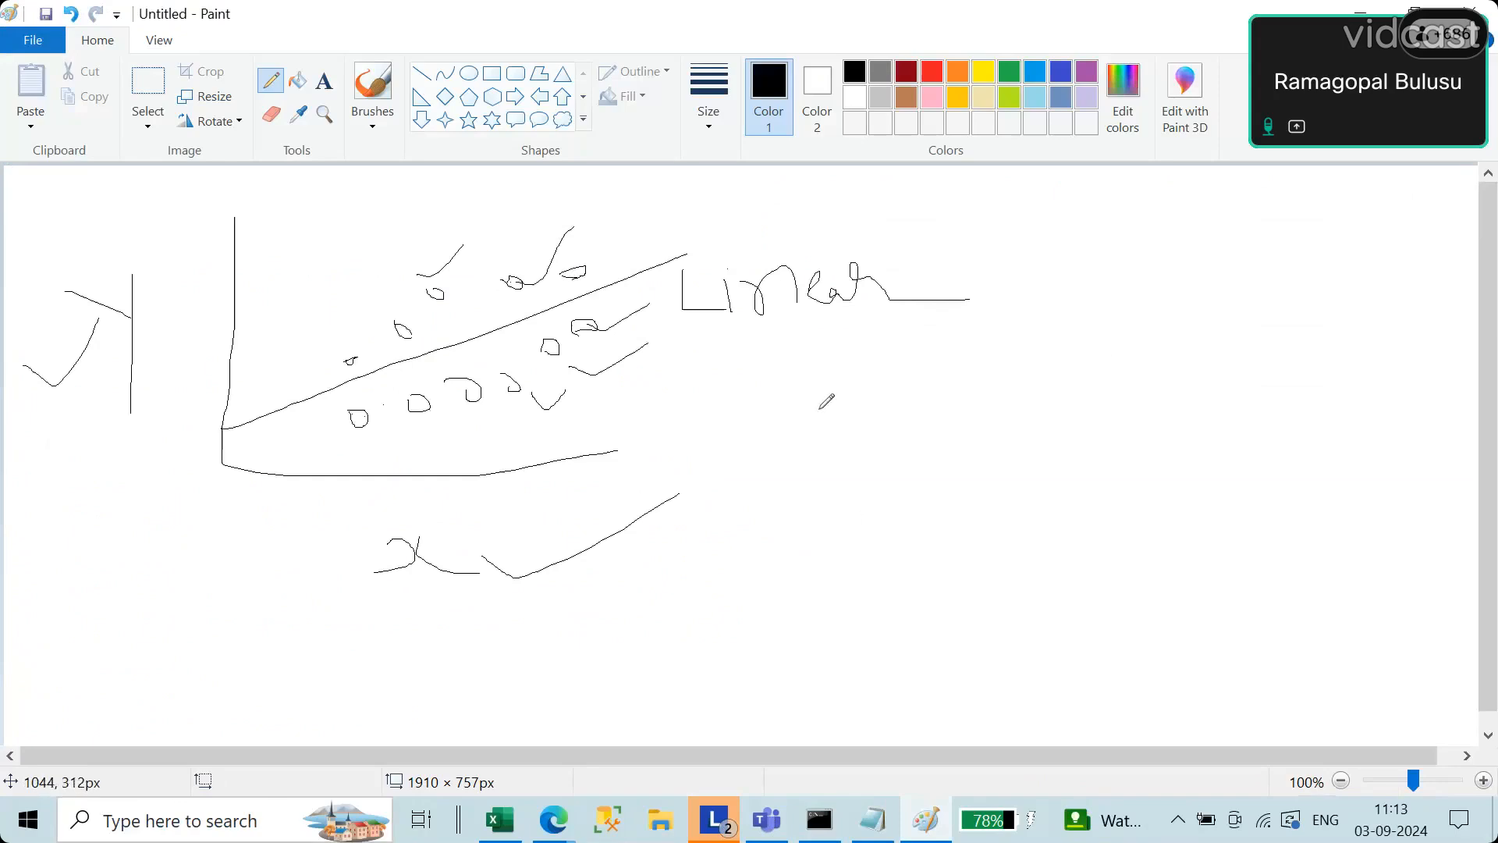
Step: Draw a second pair of axes beside the first plot, with a steep line rising from its origin
mouse_move(819, 409)
mouse_down()
mouse_move(826, 629)
mouse_move(1231, 609)
mouse_up()
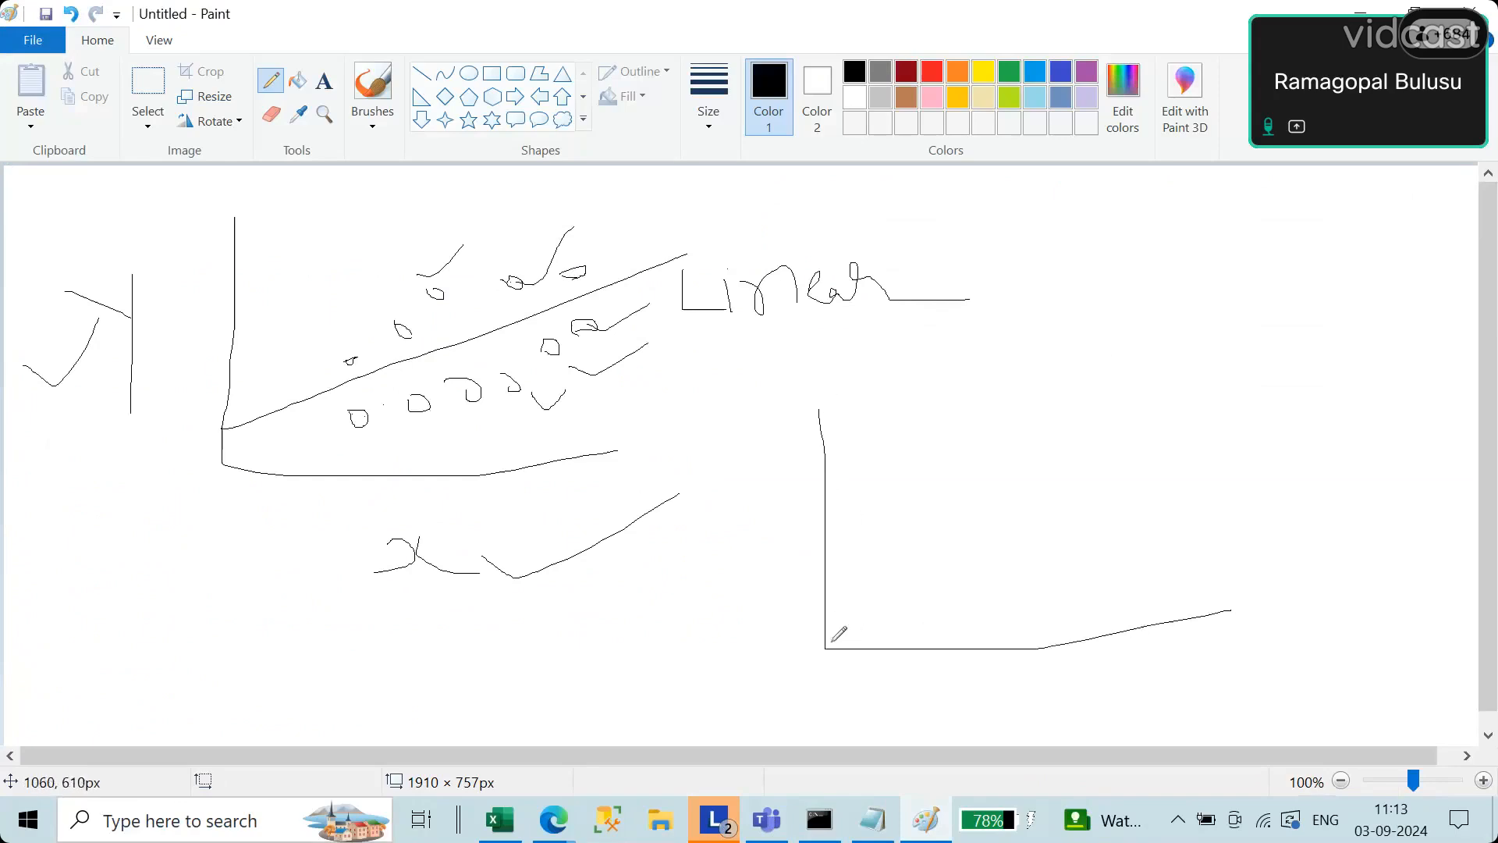
drag(828, 645, 976, 366)
click(372, 86)
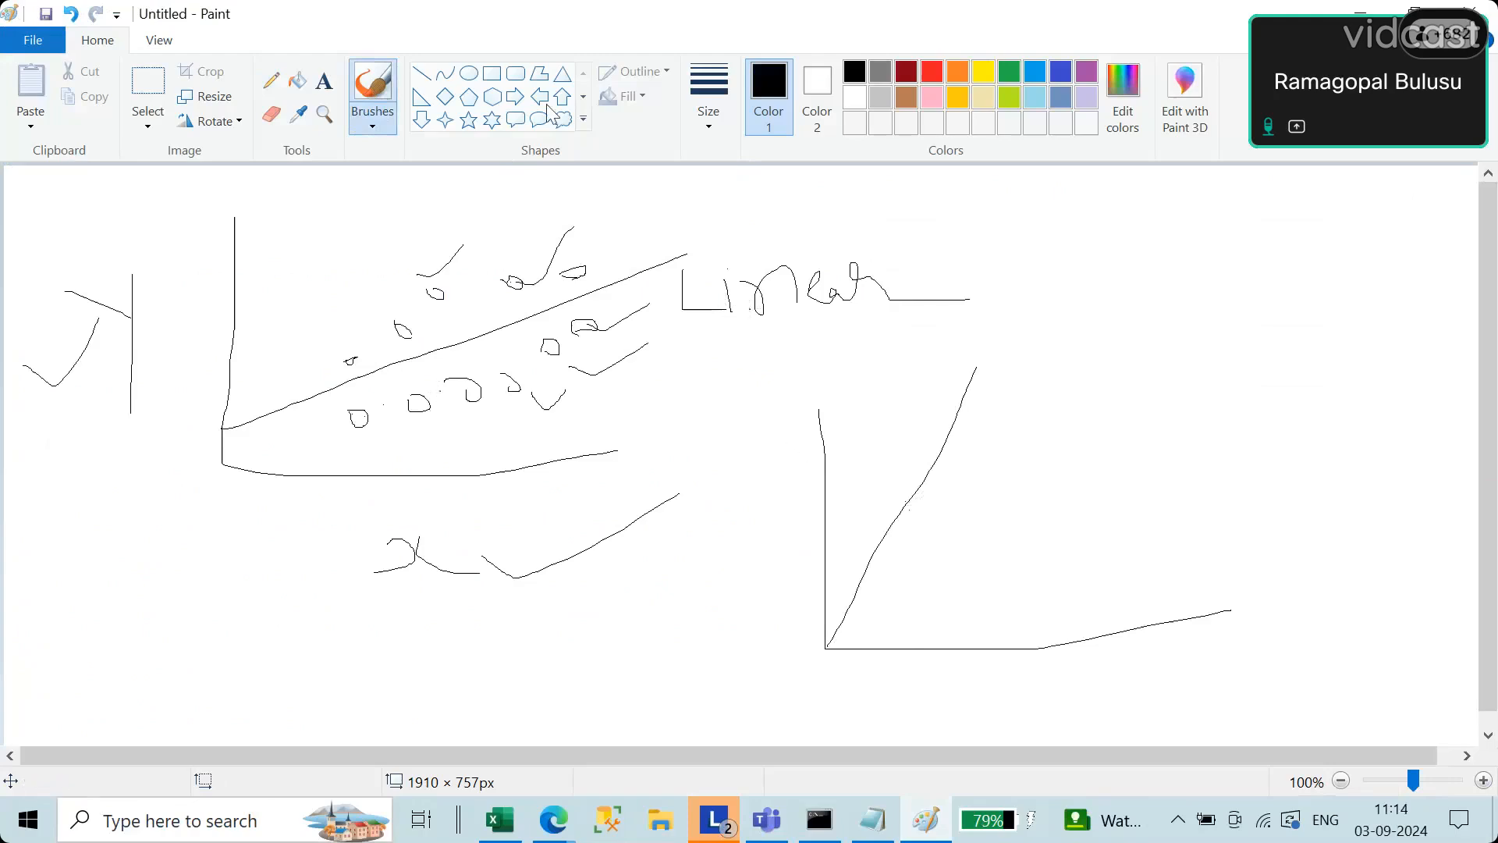
click(297, 81)
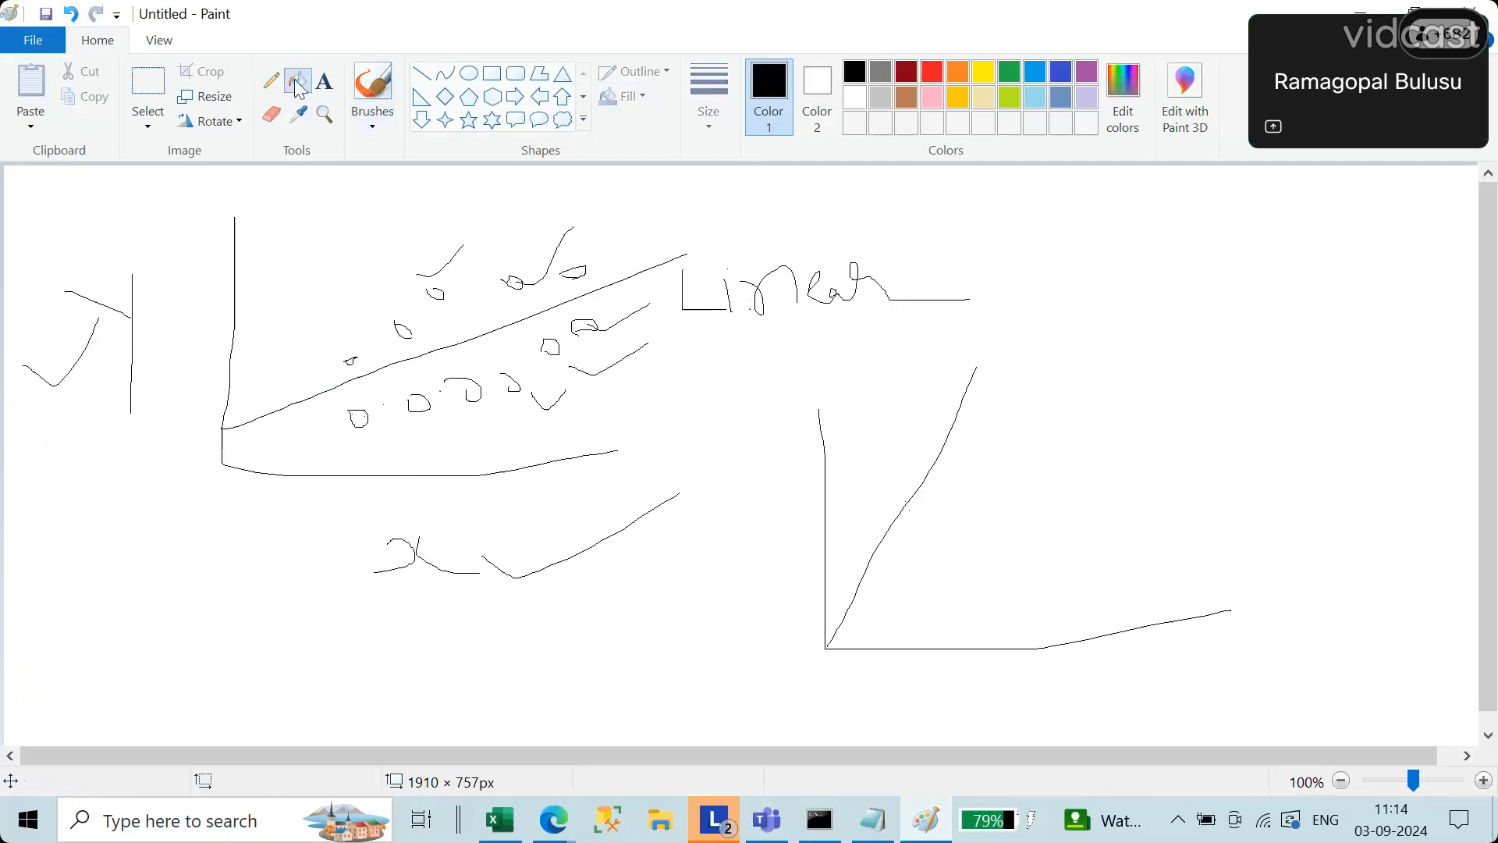
click(908, 497)
key(ctrl+z)
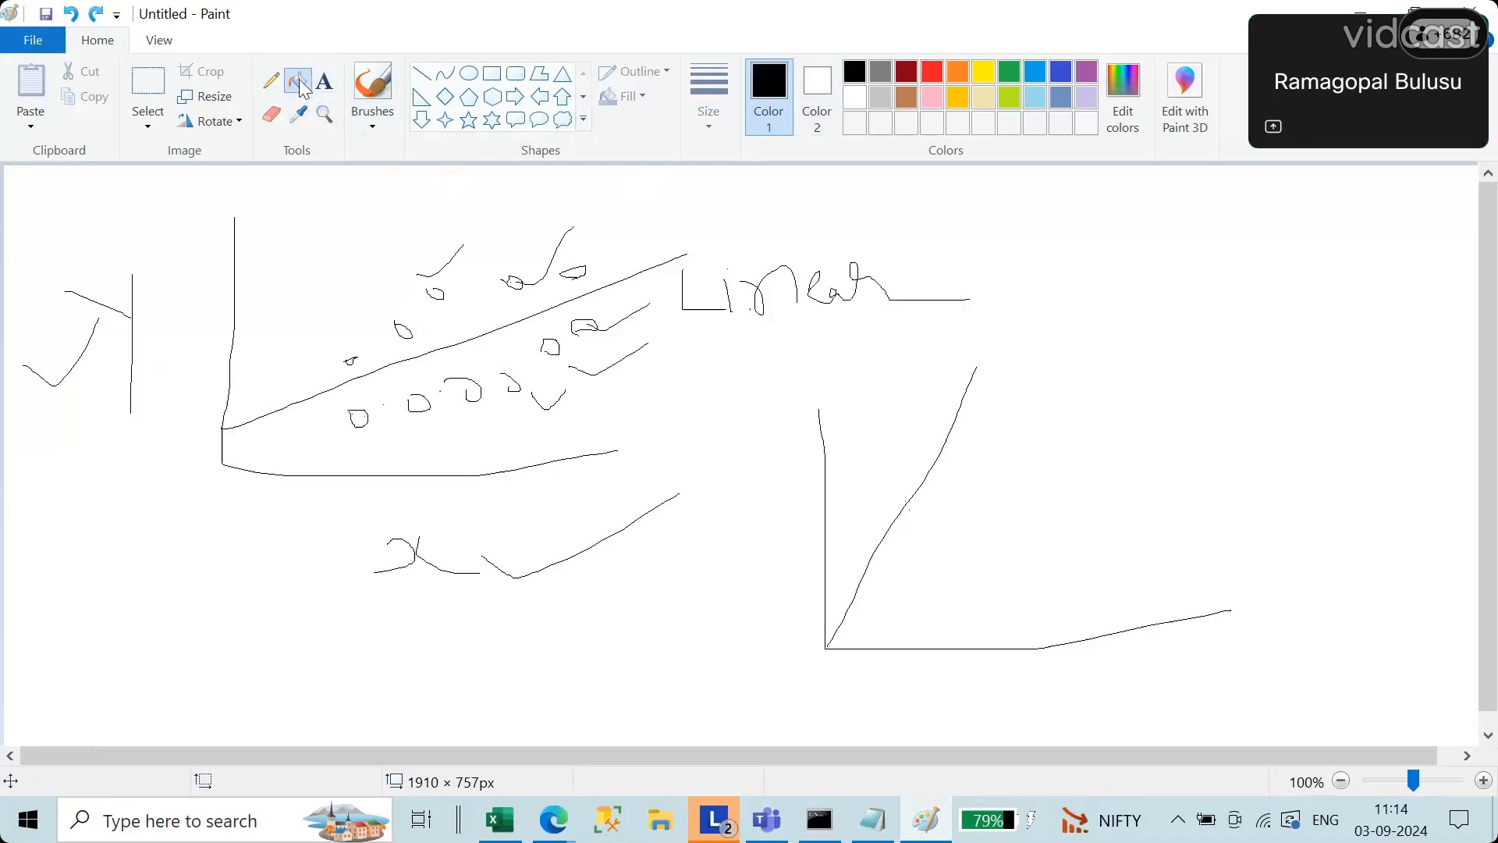
Step: With a different brush, draw a thick curve across the lower part of the steep line and small marks near its middle
click(373, 82)
click(378, 124)
click(421, 162)
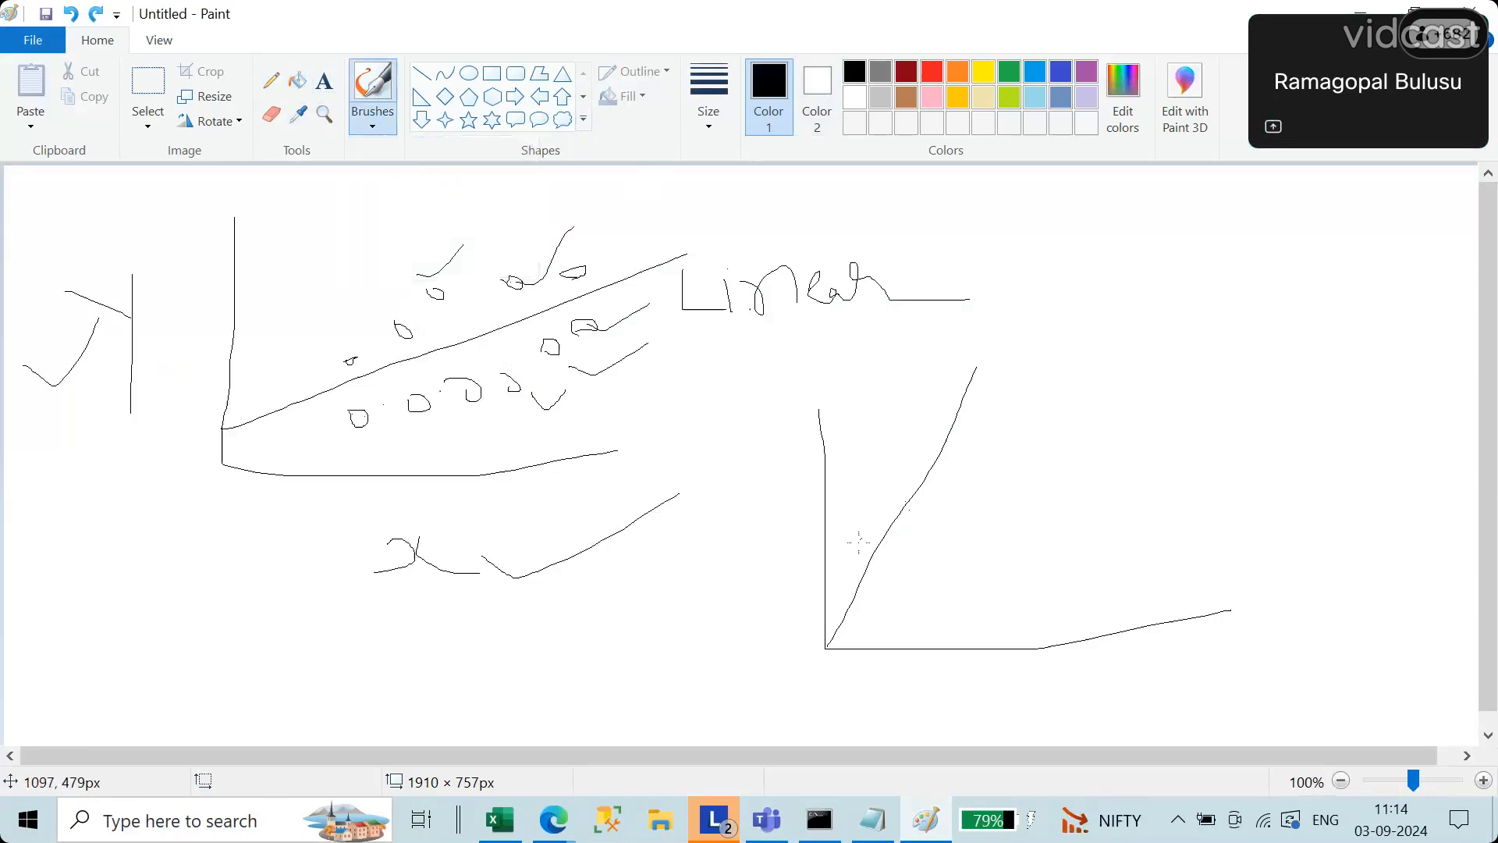
mouse_move(785, 547)
mouse_down()
mouse_move(830, 589)
mouse_move(934, 573)
mouse_up()
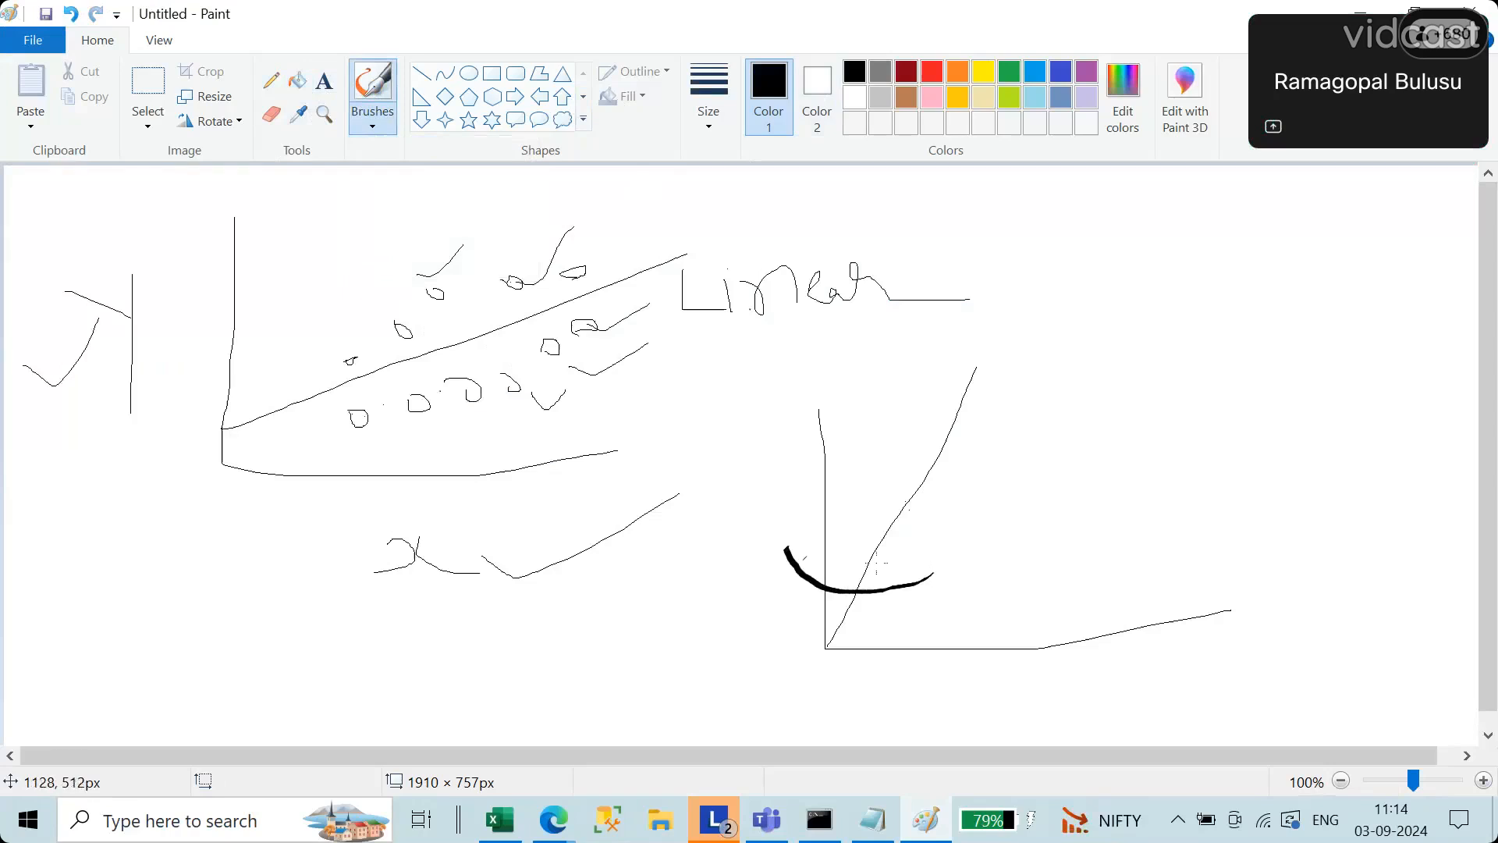
drag(850, 522, 867, 528)
drag(905, 493, 910, 491)
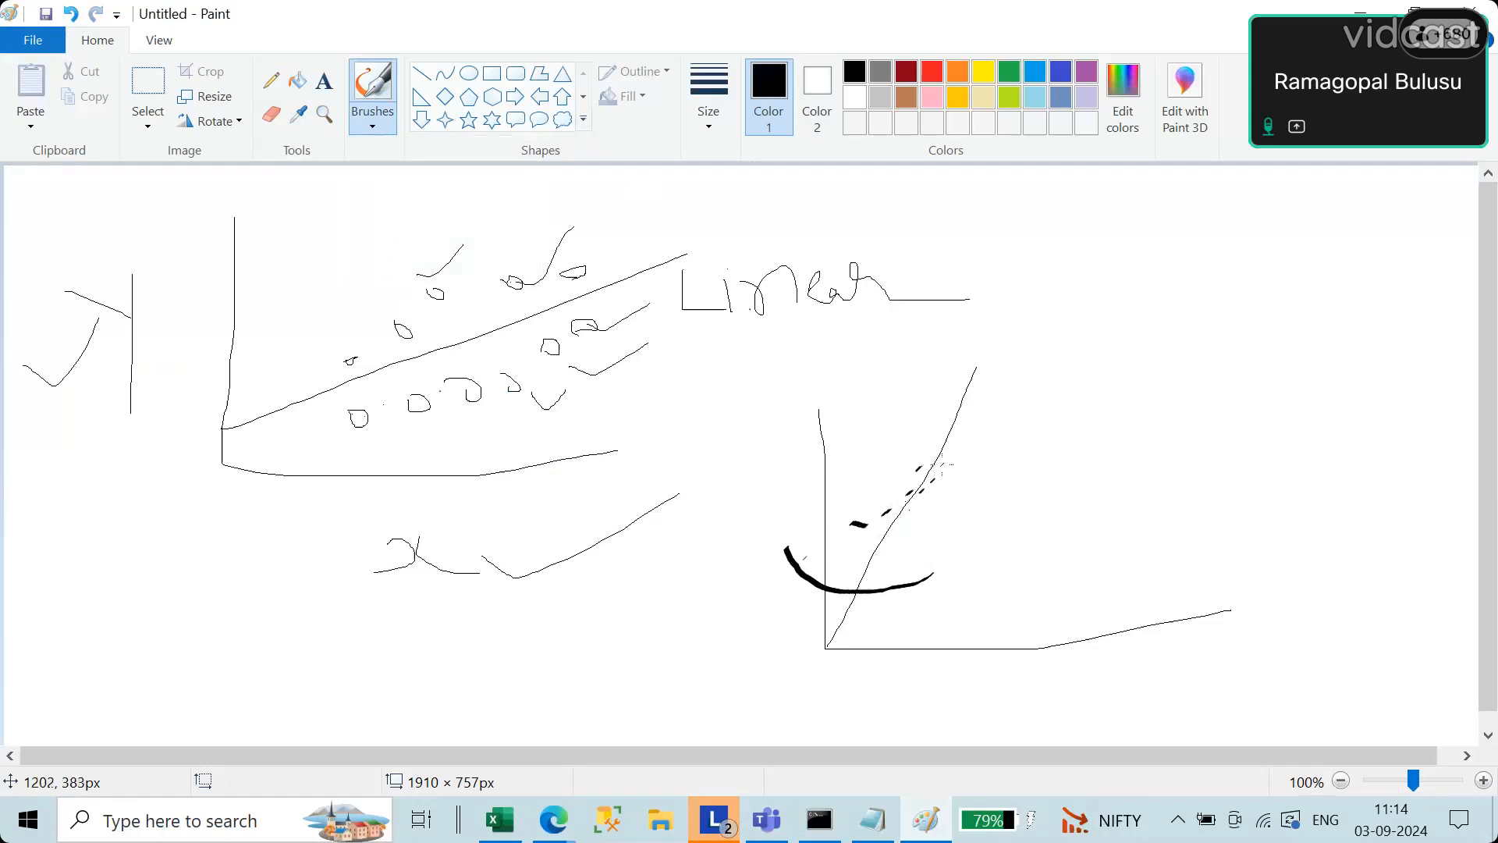
Step: Scatter short brush strokes on both sides of the steep line as distant data points, and add small marks along its upper part
drag(889, 415, 902, 376)
drag(1003, 434, 1022, 421)
drag(983, 540, 1010, 551)
drag(920, 598, 952, 609)
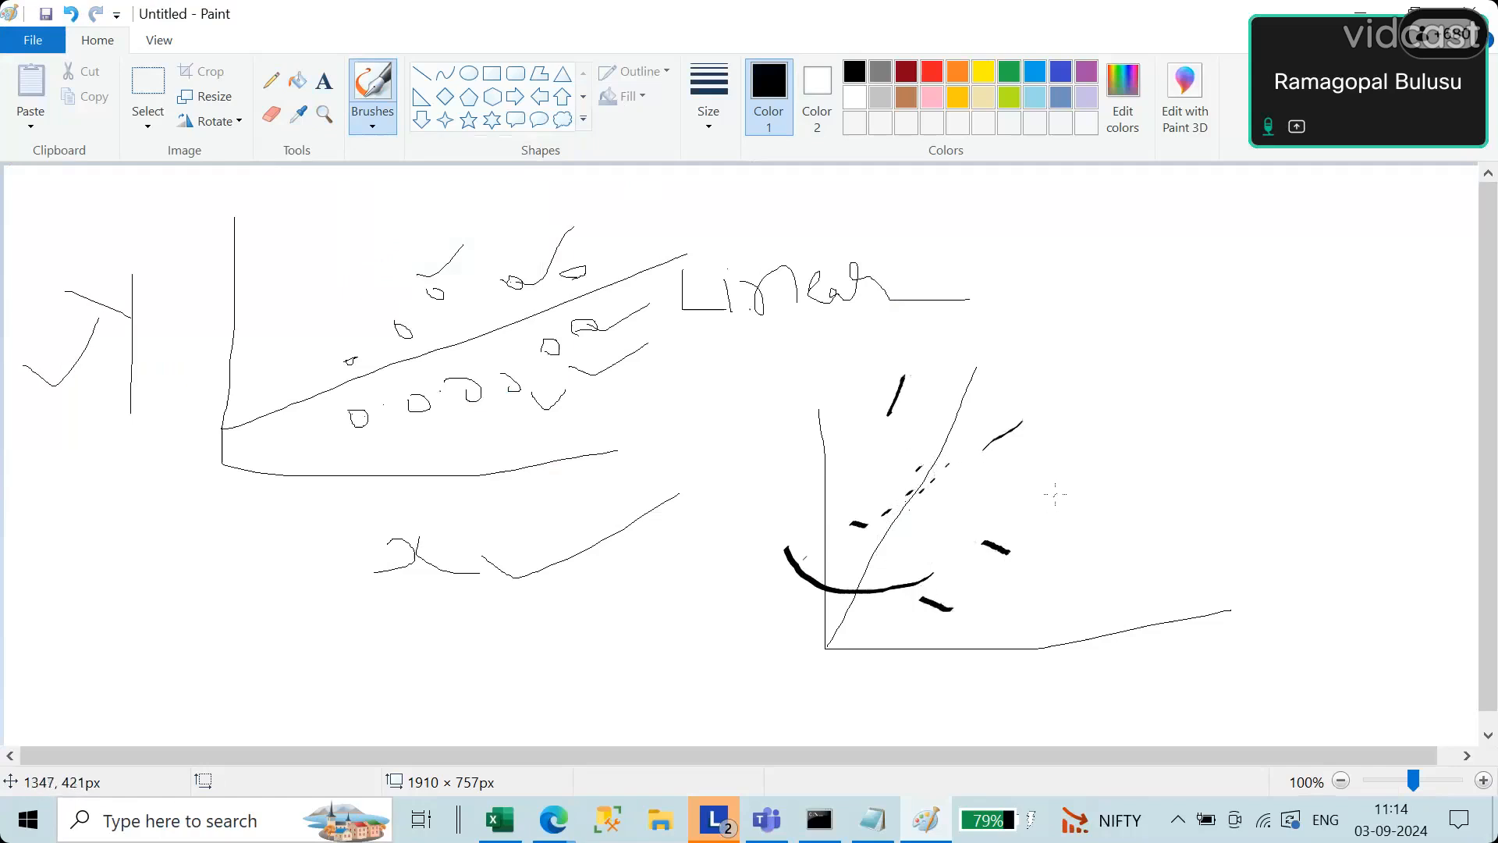
drag(1055, 493, 1094, 492)
drag(849, 469, 828, 436)
drag(940, 438, 970, 400)
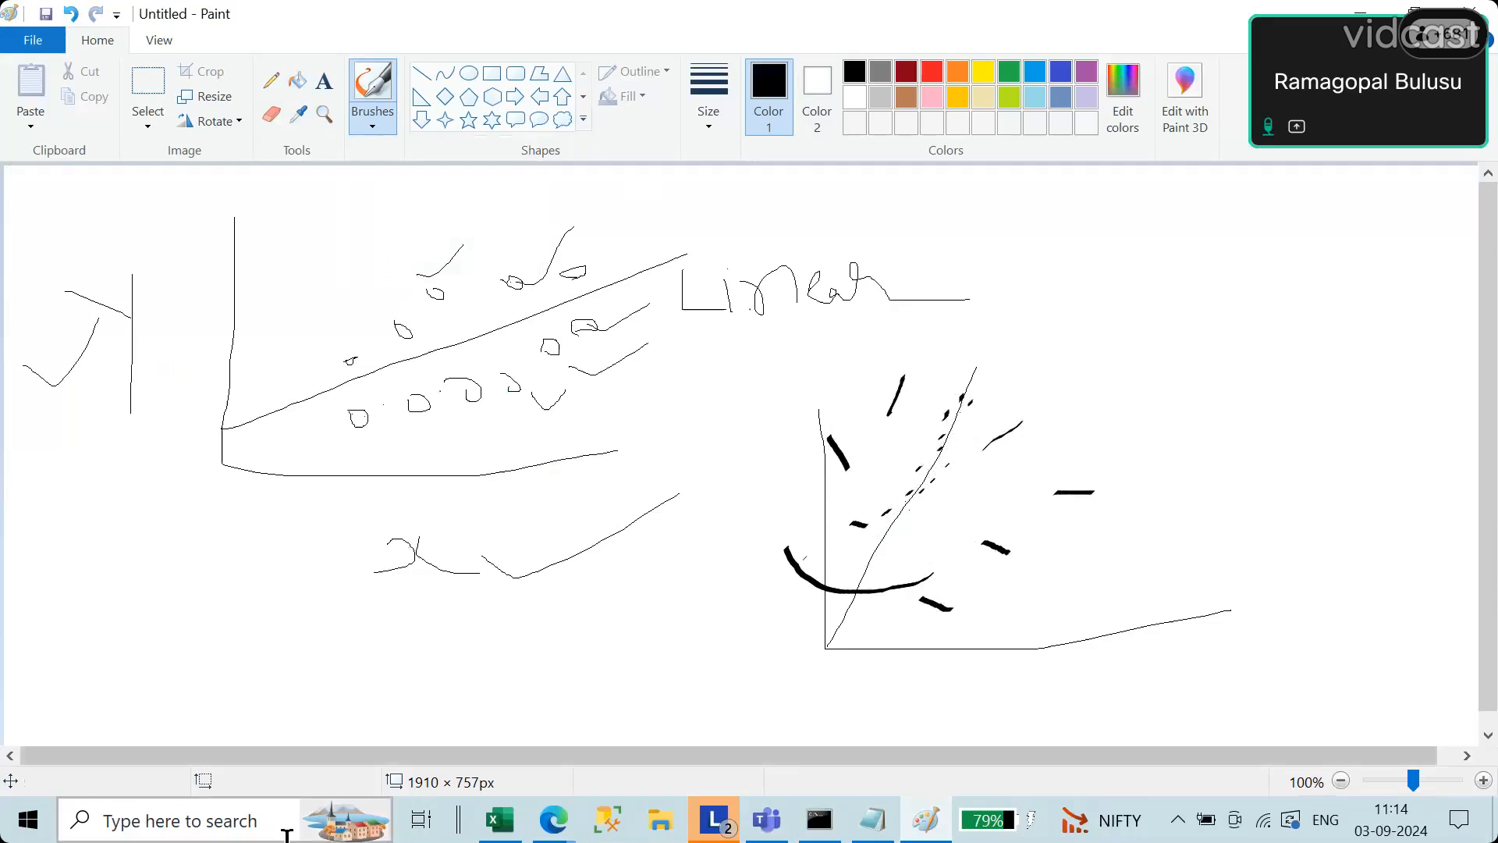
Step: Switch to the Notepad notes and review the line equation with its definitions of y, x, m and c
click(873, 819)
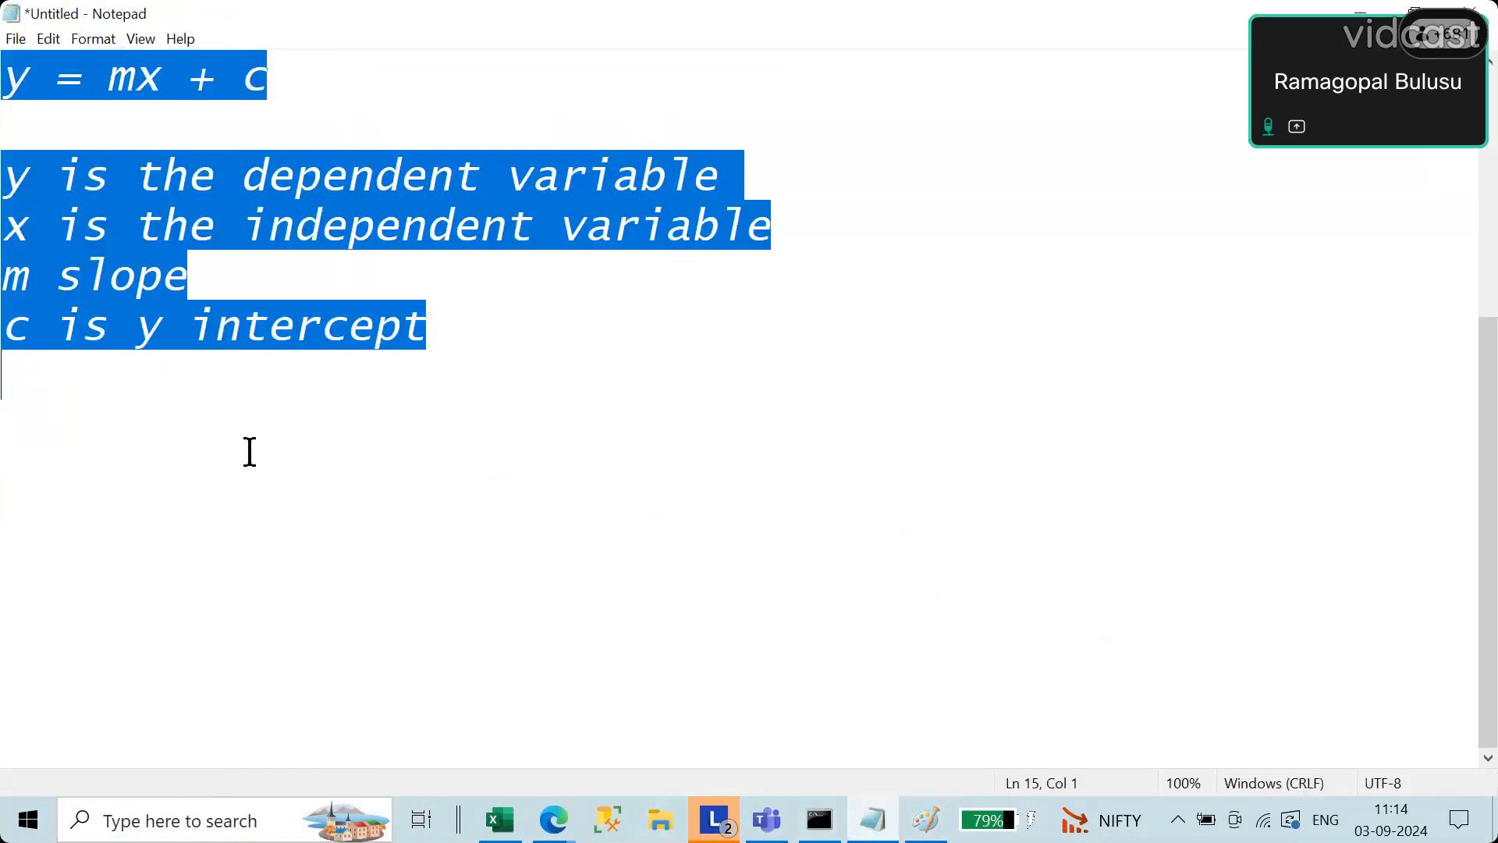
click(367, 381)
drag(4, 97, 612, 335)
key(ctrl+c)
key(alt+Tab)
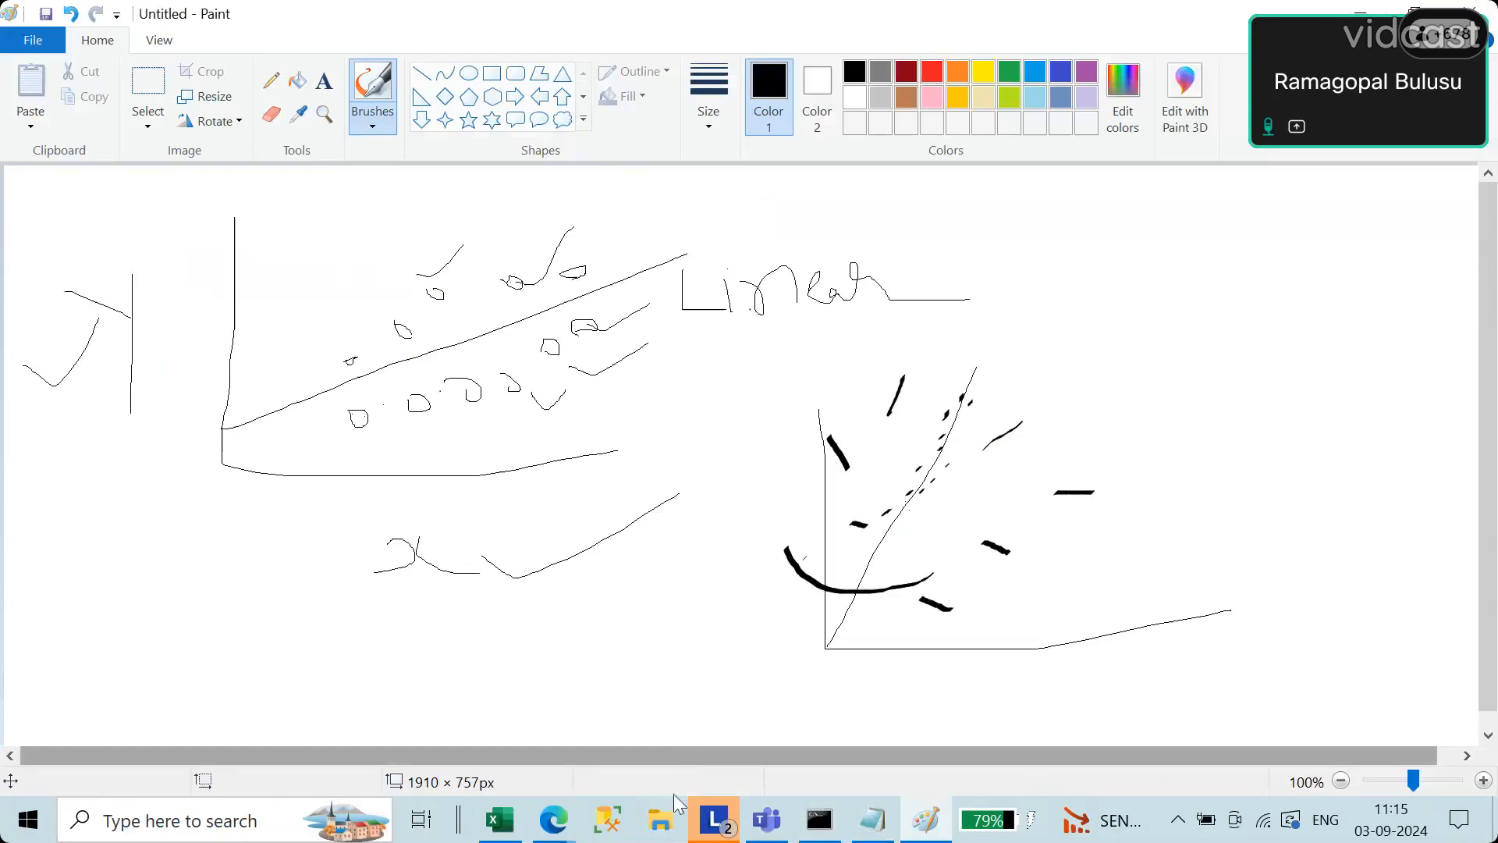
click(872, 819)
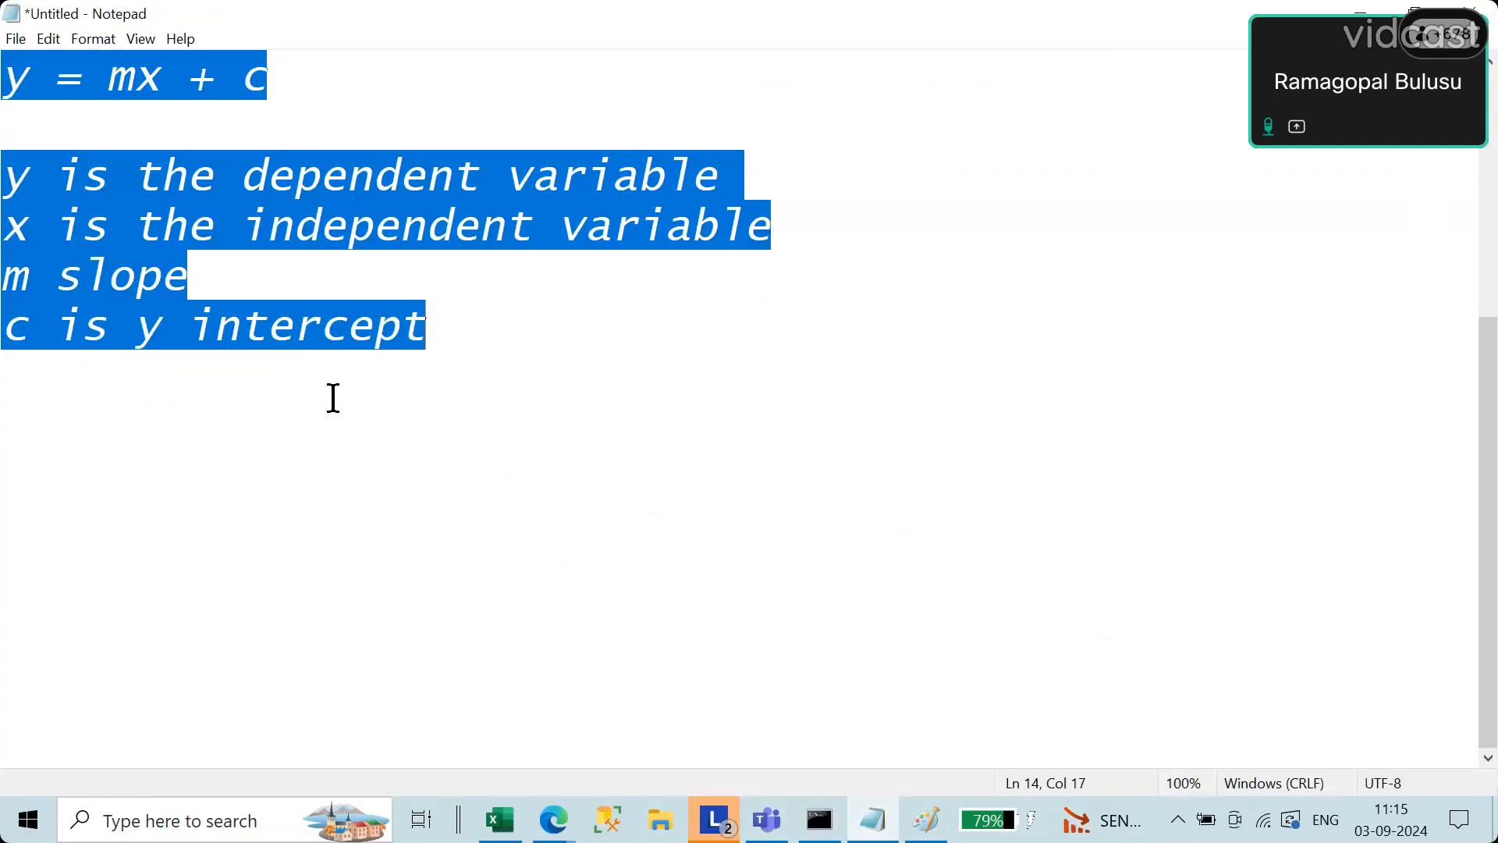
scroll(1496, 414, up, 1)
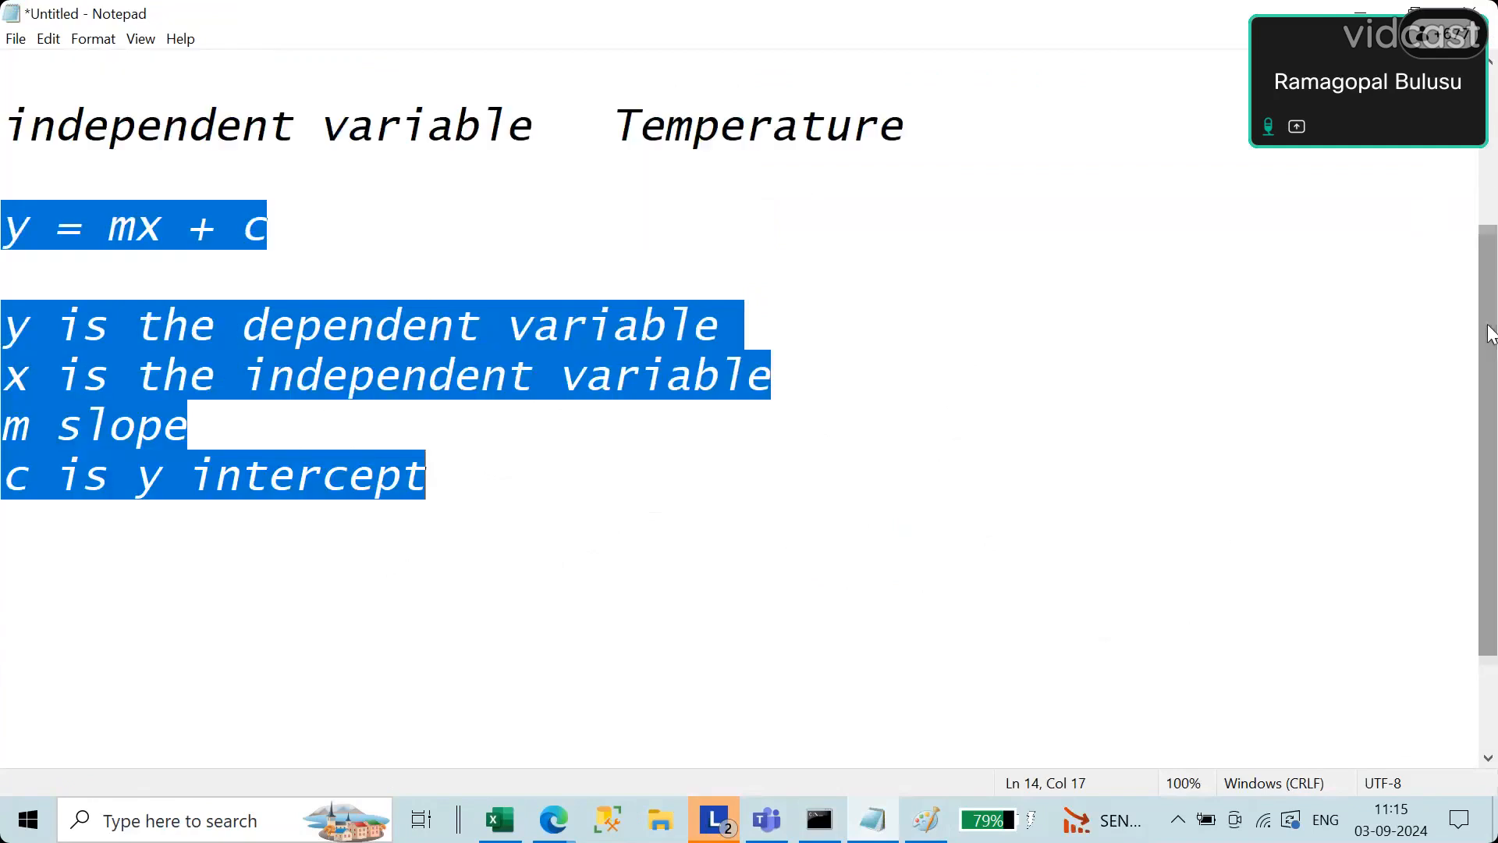
click(482, 503)
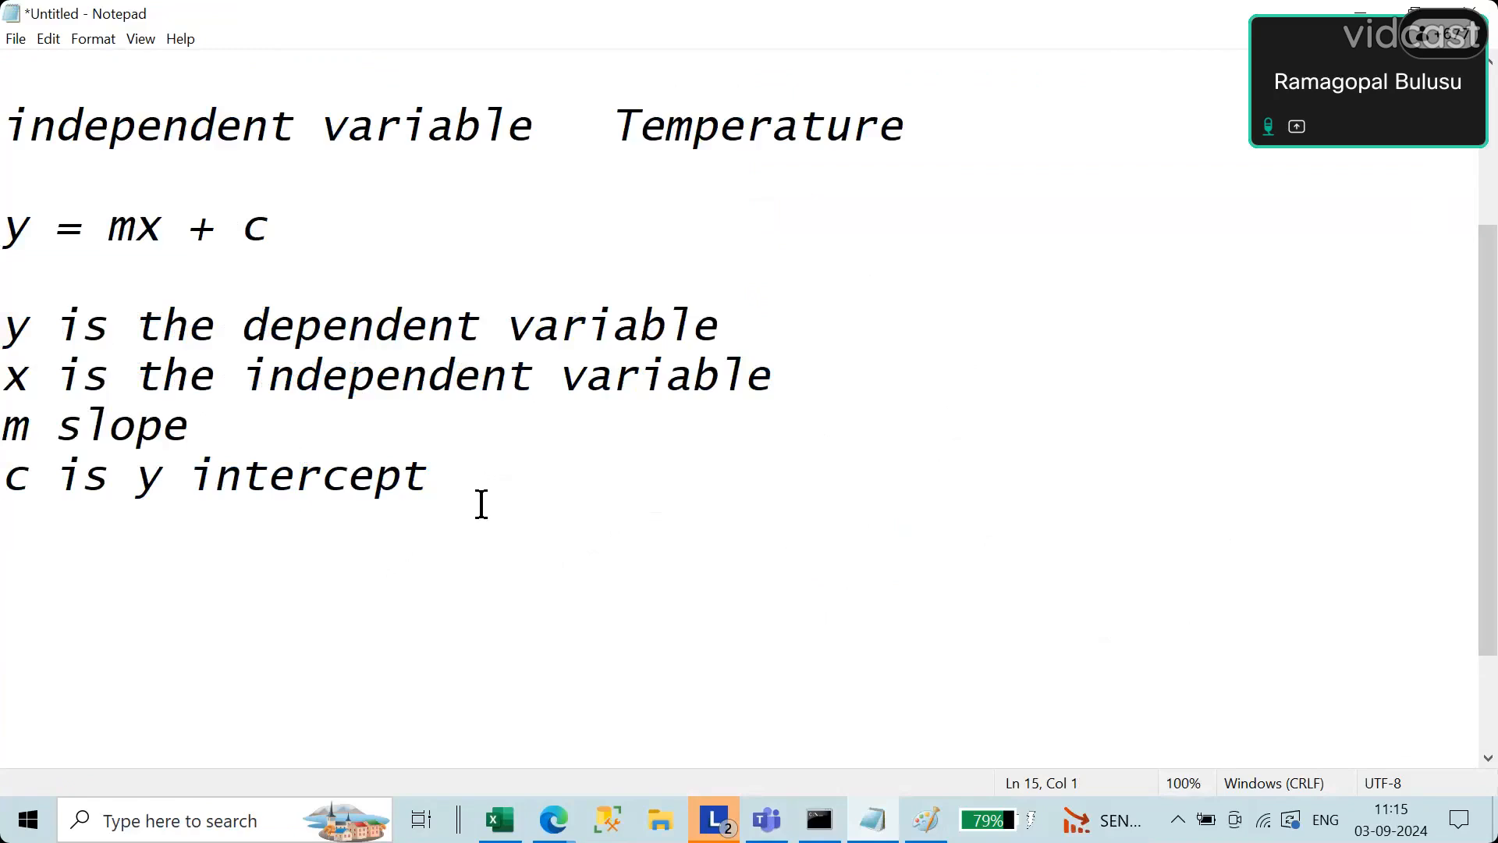
Step: Add blank space below the y intercept definition and highlight the notes from the independent variable line down to it
click(488, 499)
key(Return)
key(Return)
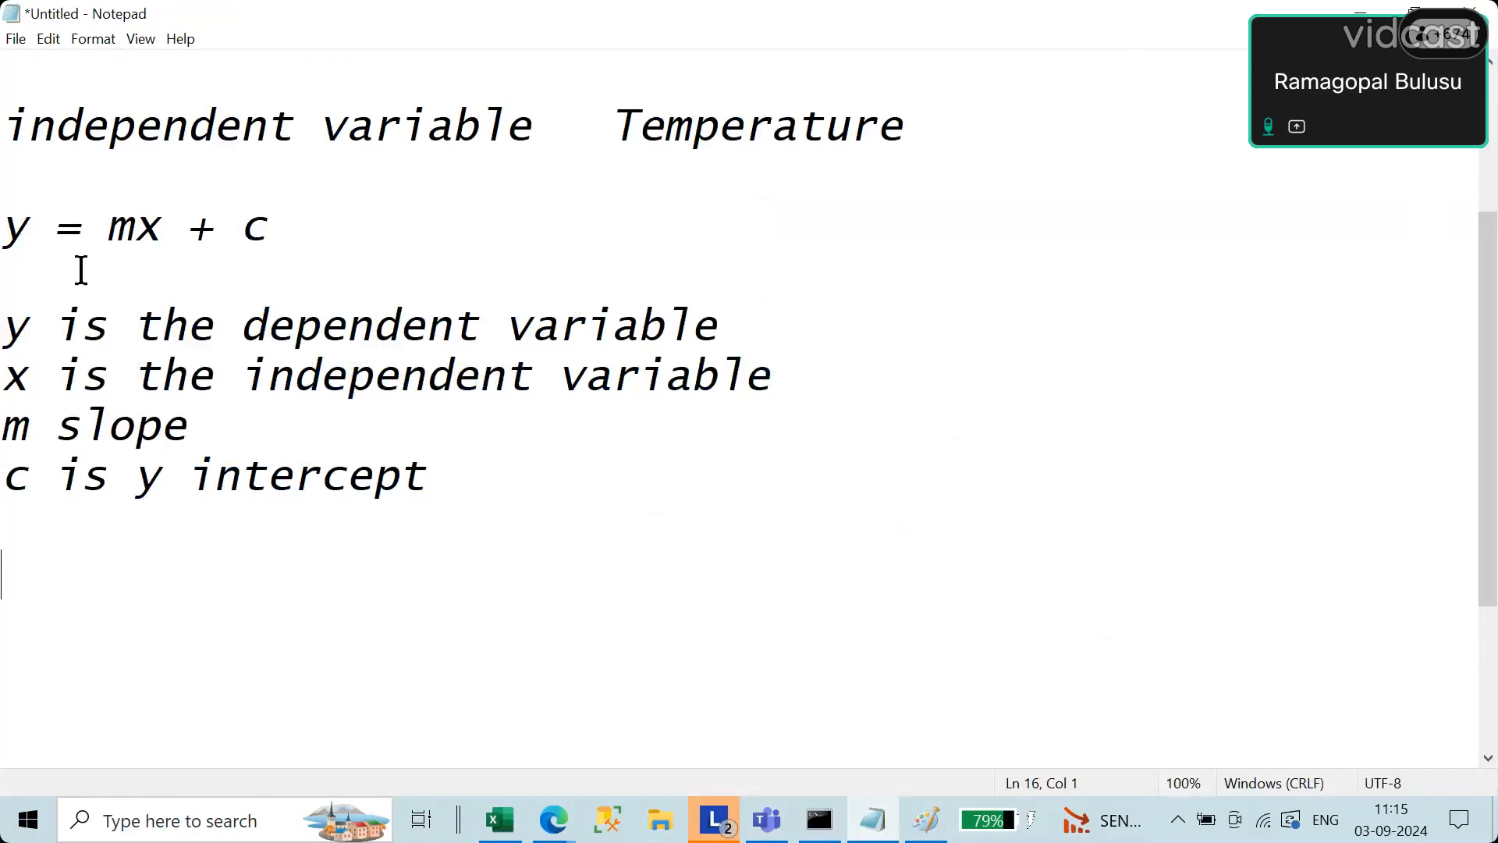
drag(7, 124, 562, 489)
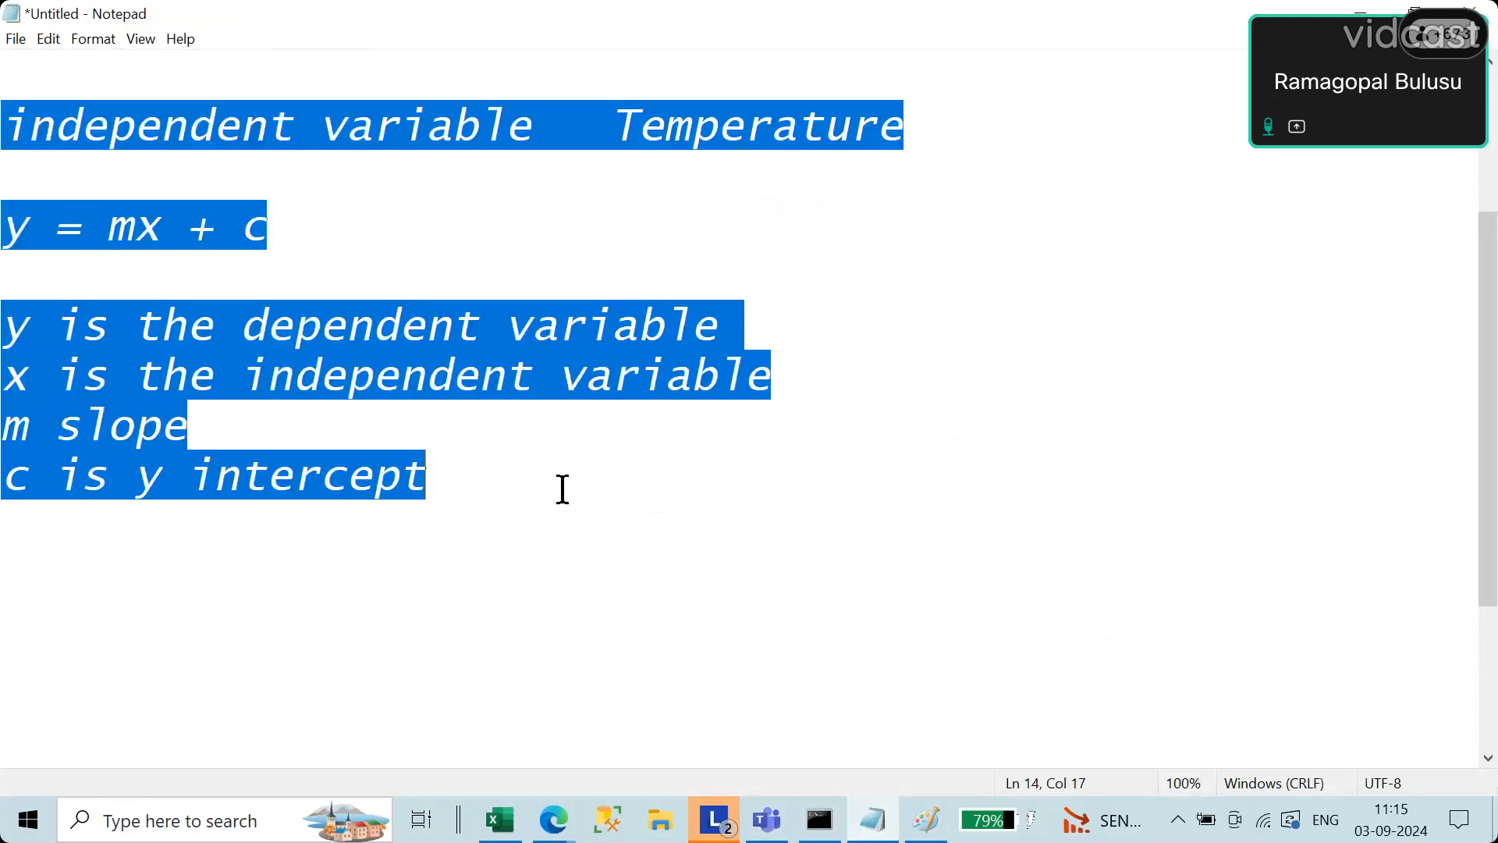
click(563, 489)
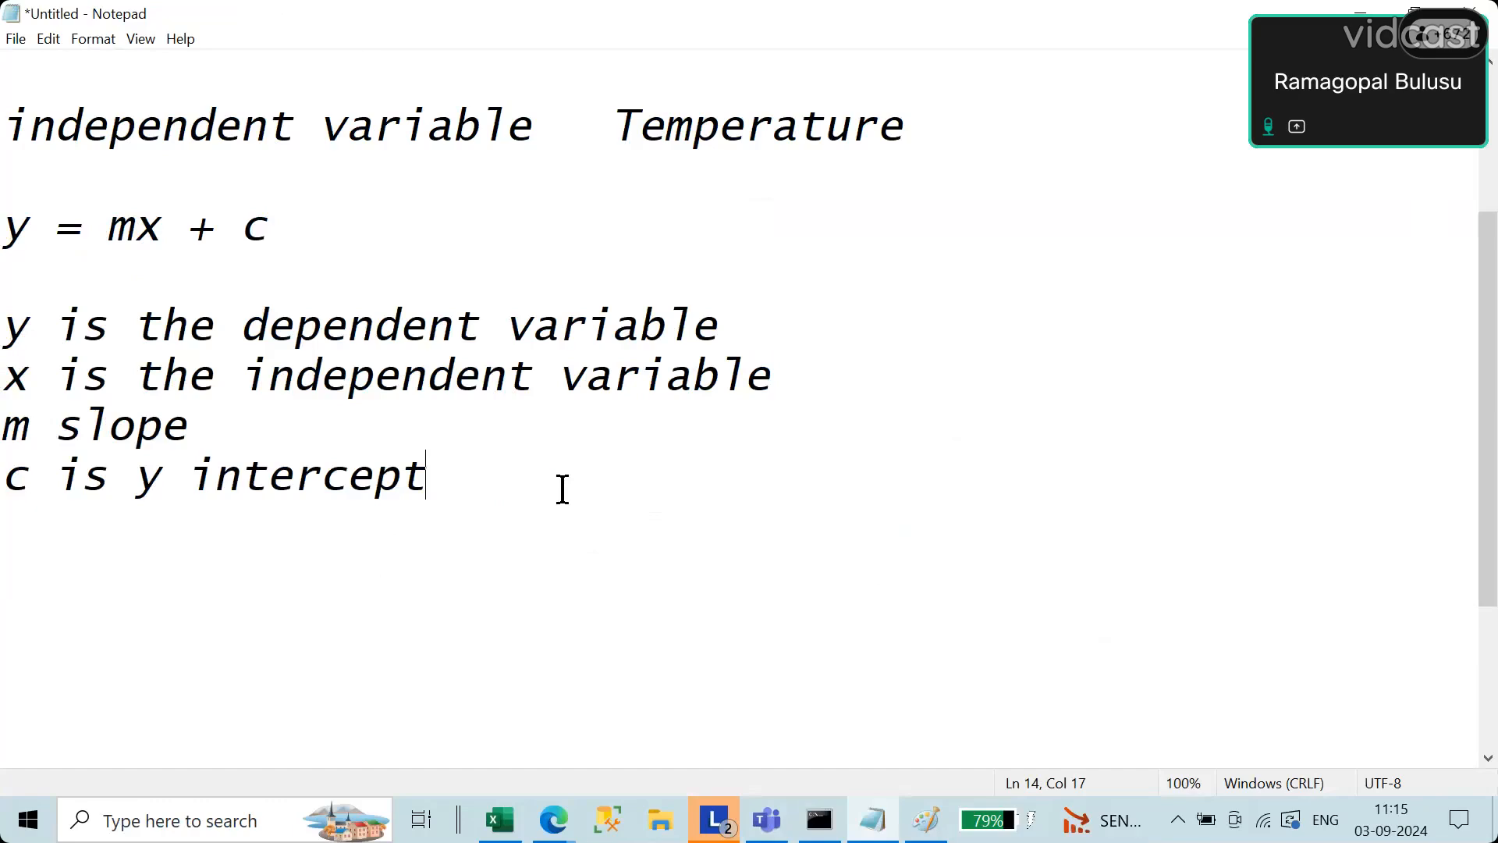
Step: Write the row labels "x" and "y" below the y intercept definition, with a blank line between them
key(Return)
key(Return)
key(Return)
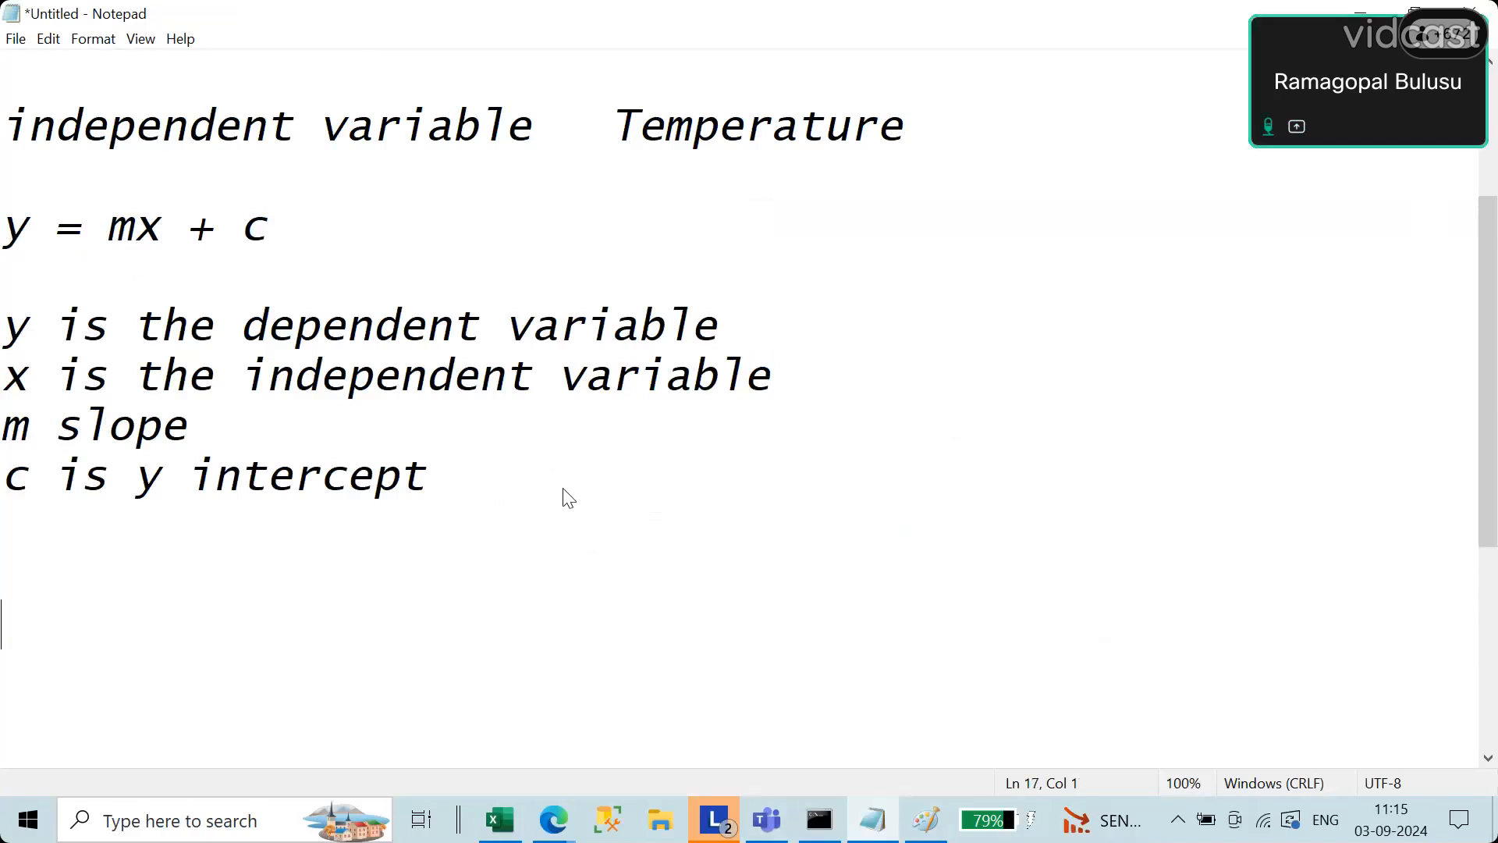
text(x)
key(Return)
key(Return)
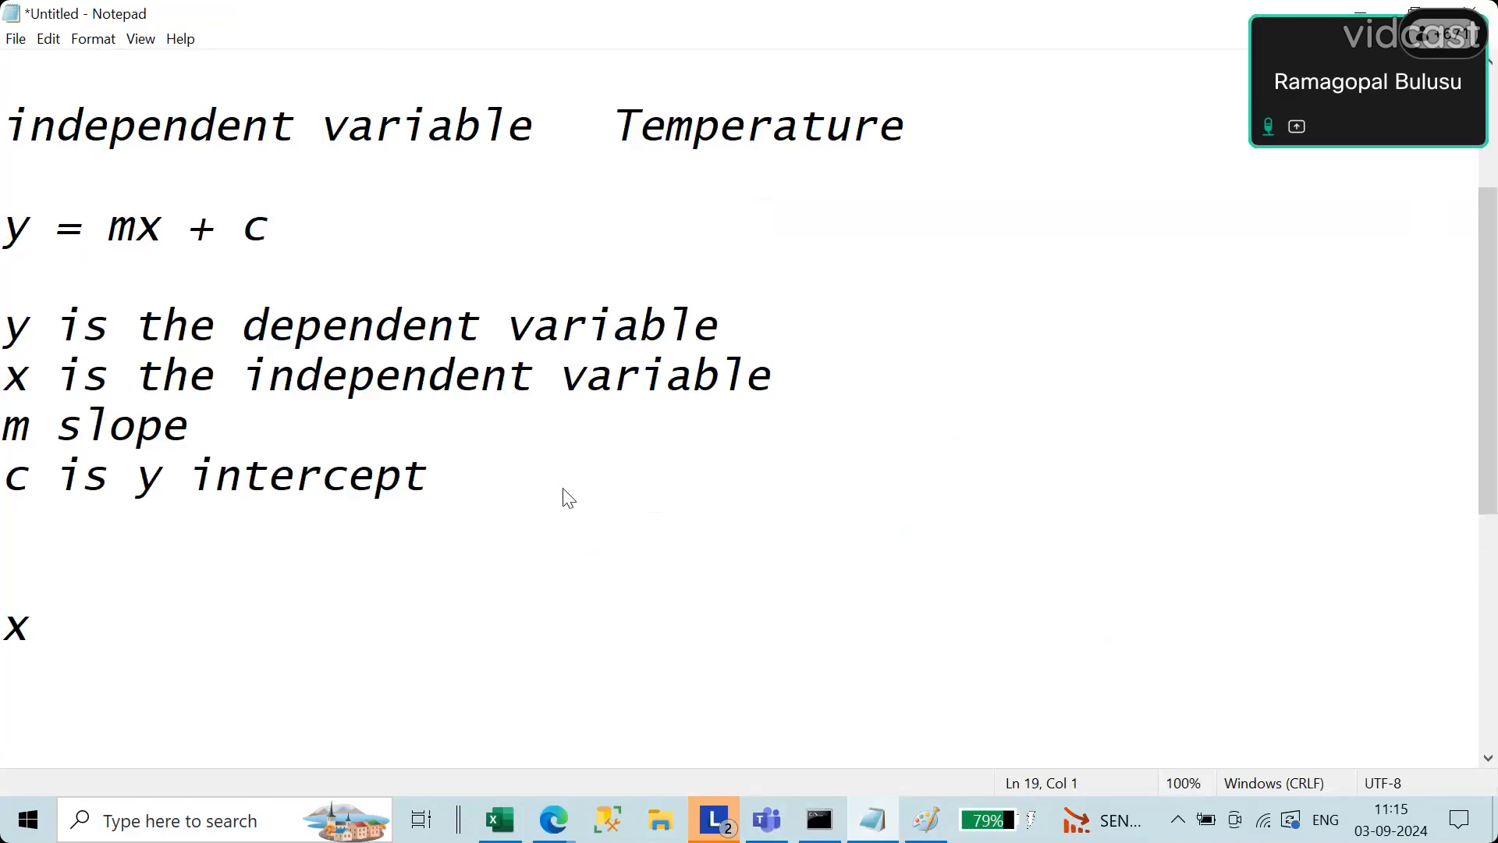
text(y)
key(Return)
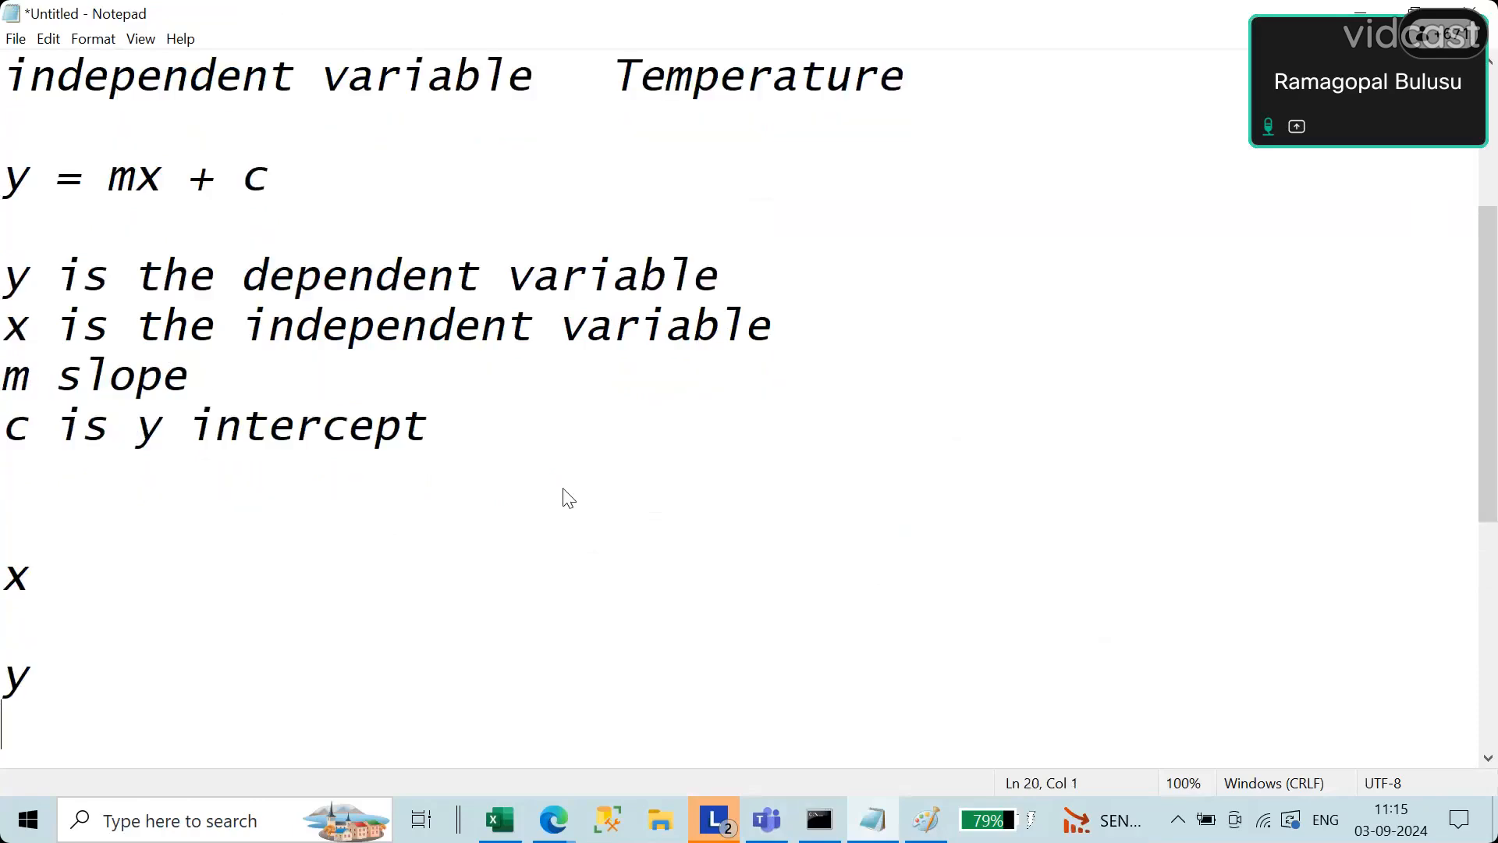
Step: Fill the x row with the sample values 2, 4, 6 and 8
click(171, 569)
key(Tab)
text(2  4)
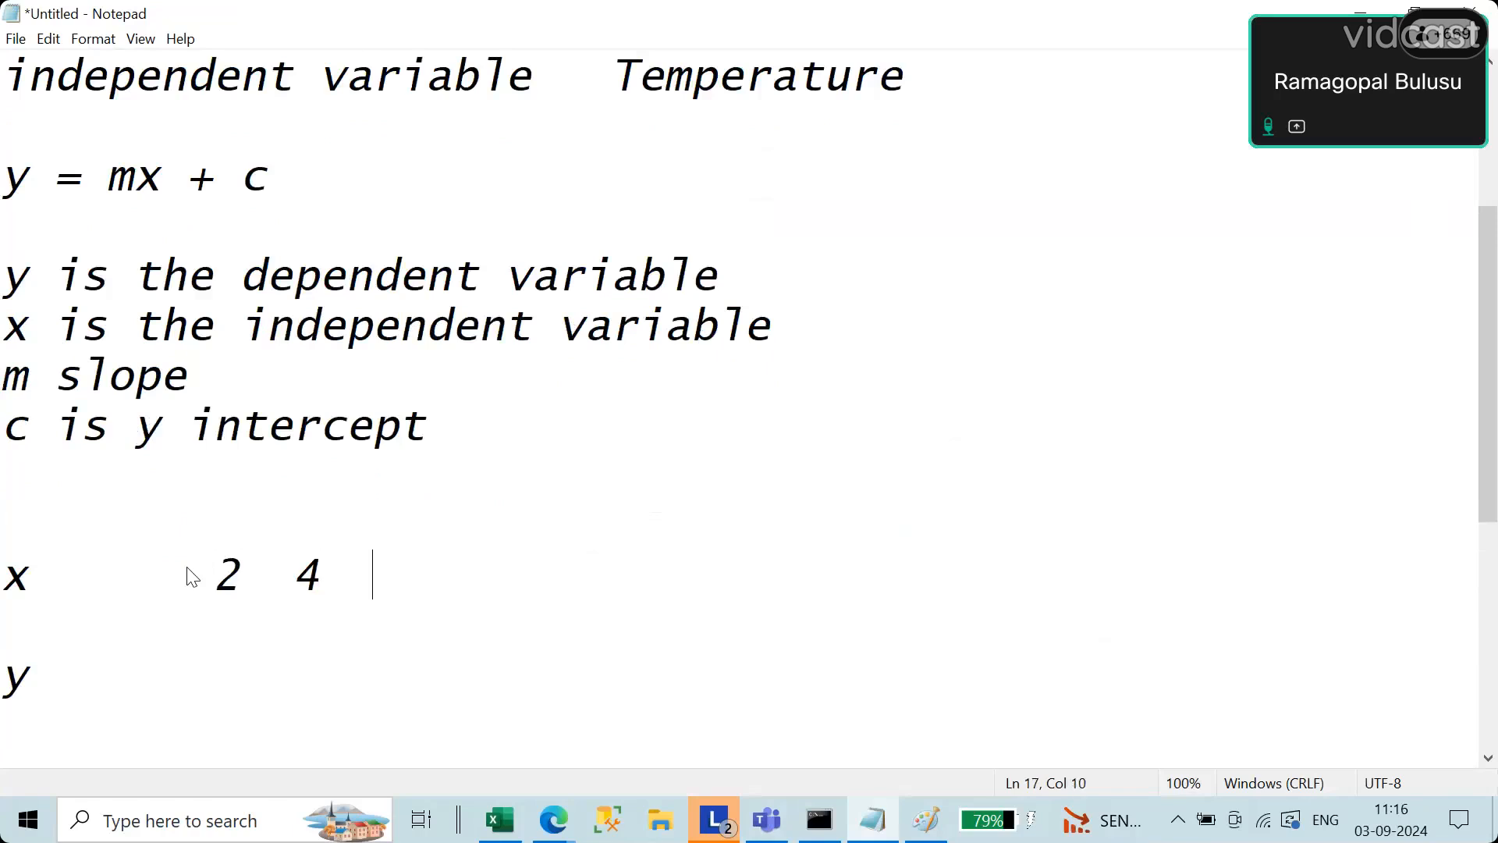
text(  8)
key(BackSpace)
text(6  8)
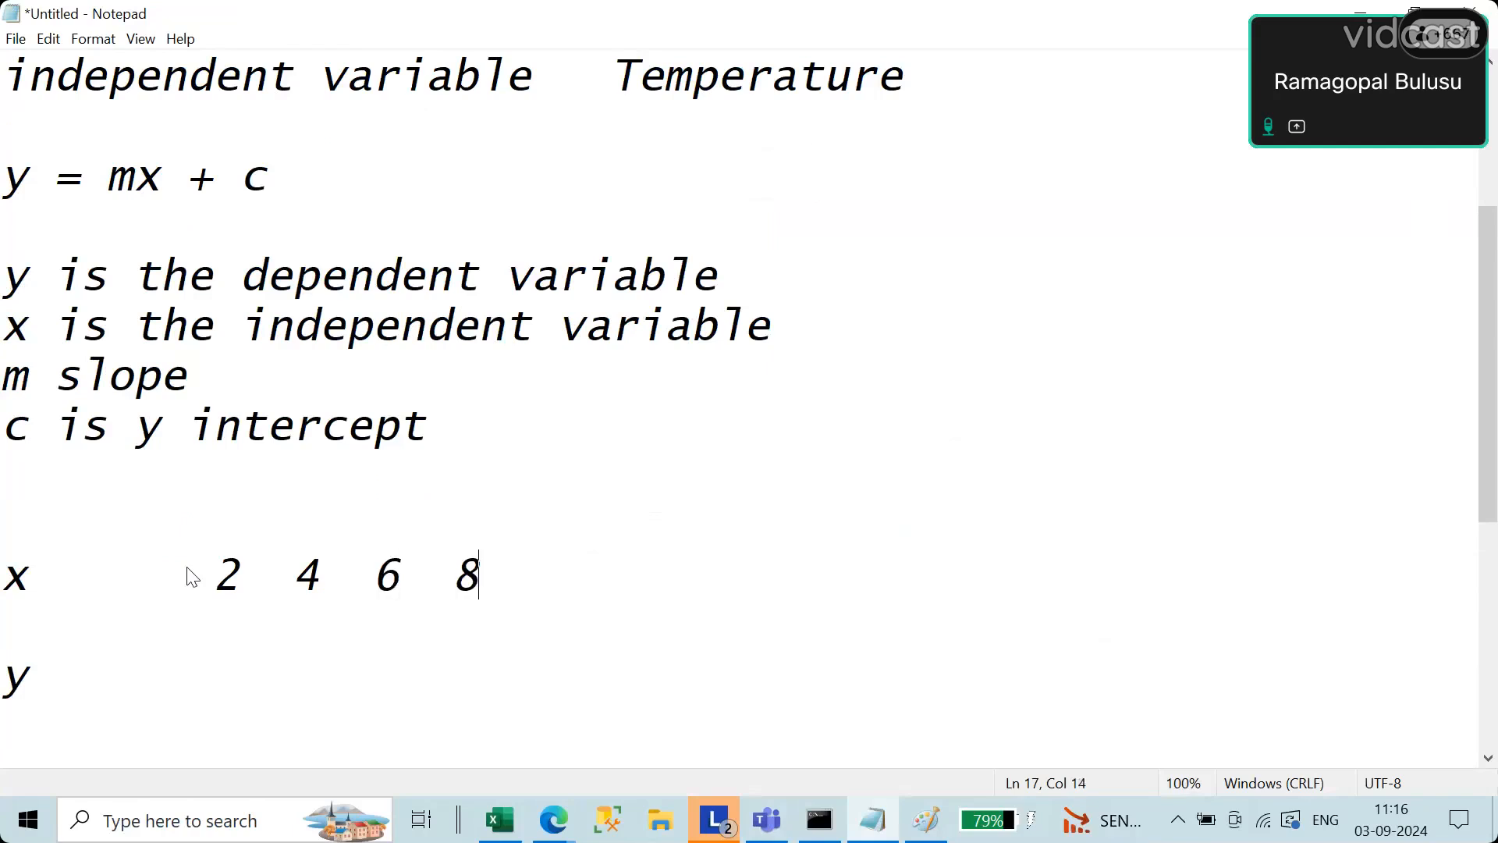
Step: Enter 3 as the first value in the y row, aligned under the 2
key(Down)
key(Down)
key(Tab)
key(BackSpace)
key(Right)
key(Tab)
key(Tab)
key(BackSpace)
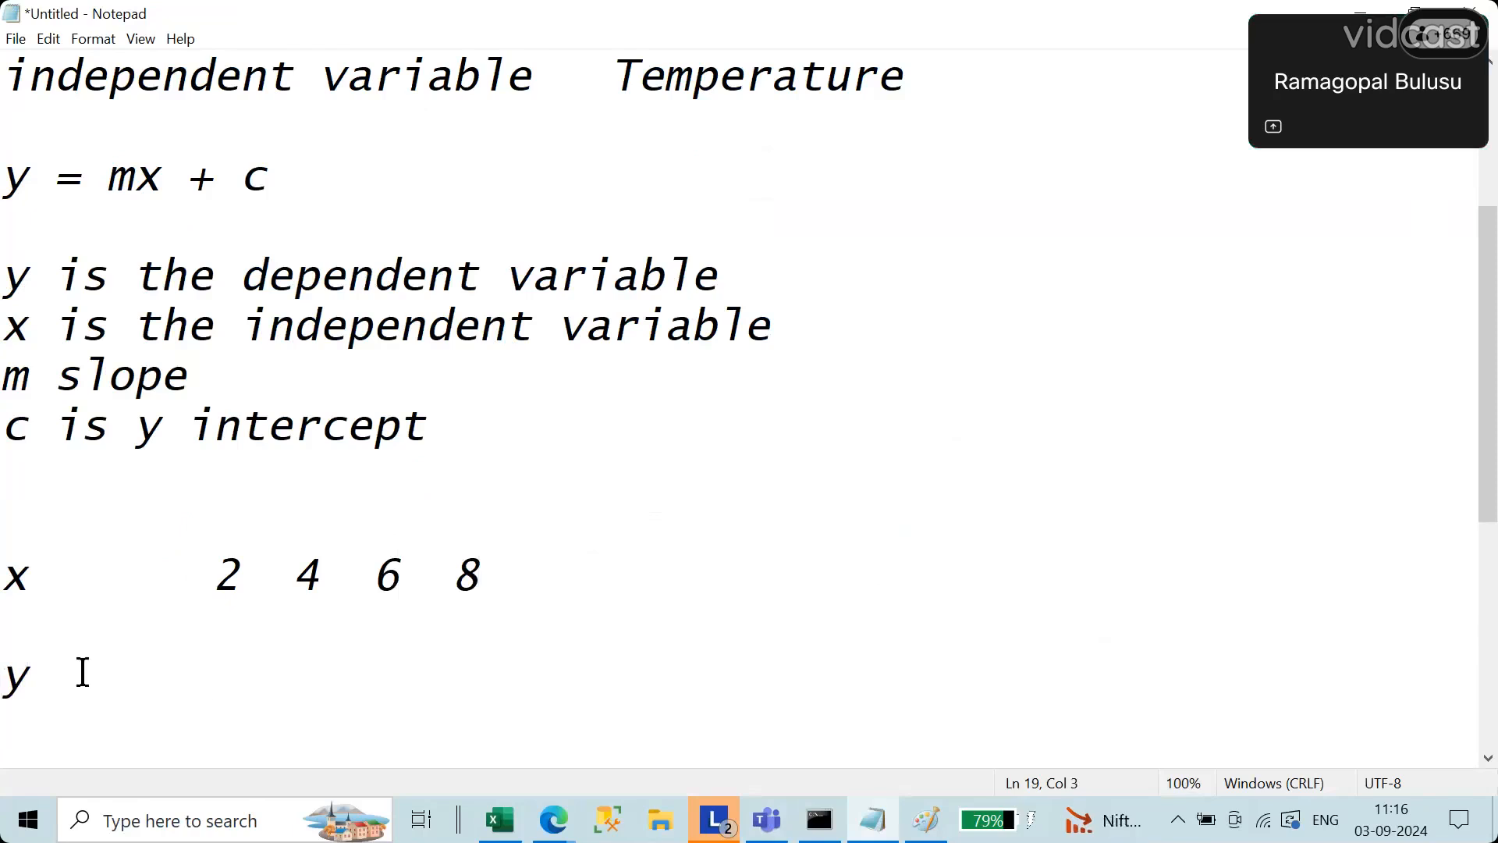
text(7)
key(BackSpace)
text(3)
Step: Enter 7 and 5 as the next y values, aligned under the 4 and 6
key(Return)
text(7)
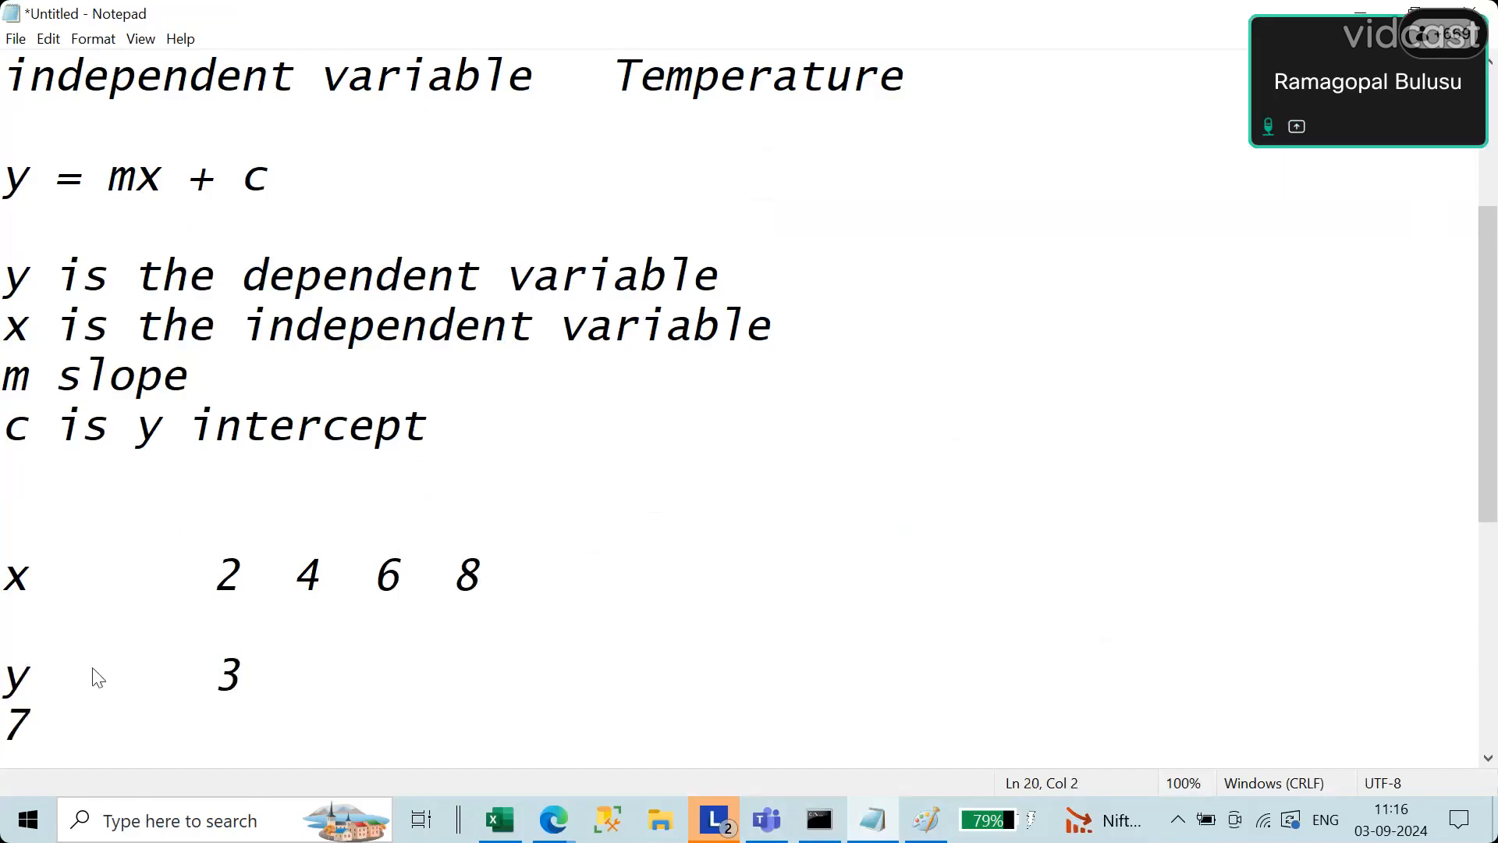
key(BackSpace)
click(264, 679)
text(7)
key(Return)
click(348, 682)
text(5)
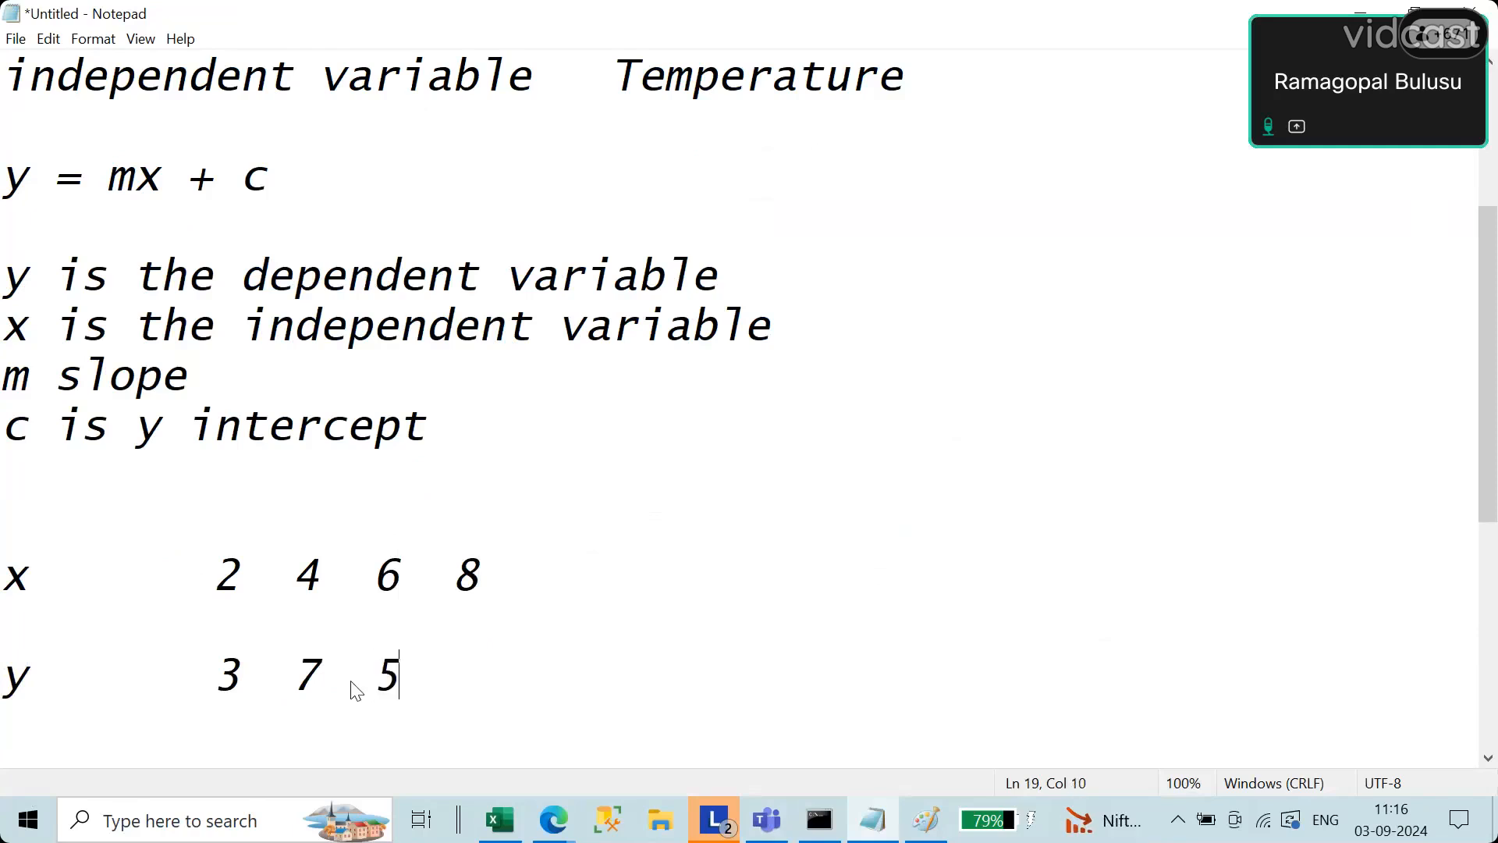
text( 11)
Step: Enter 10 as the fourth y value and shift the 8 in the x row to line up above it
key(BackSpace)
text(0)
key(Left)
key(Left)
click(450, 596)
click(537, 679)
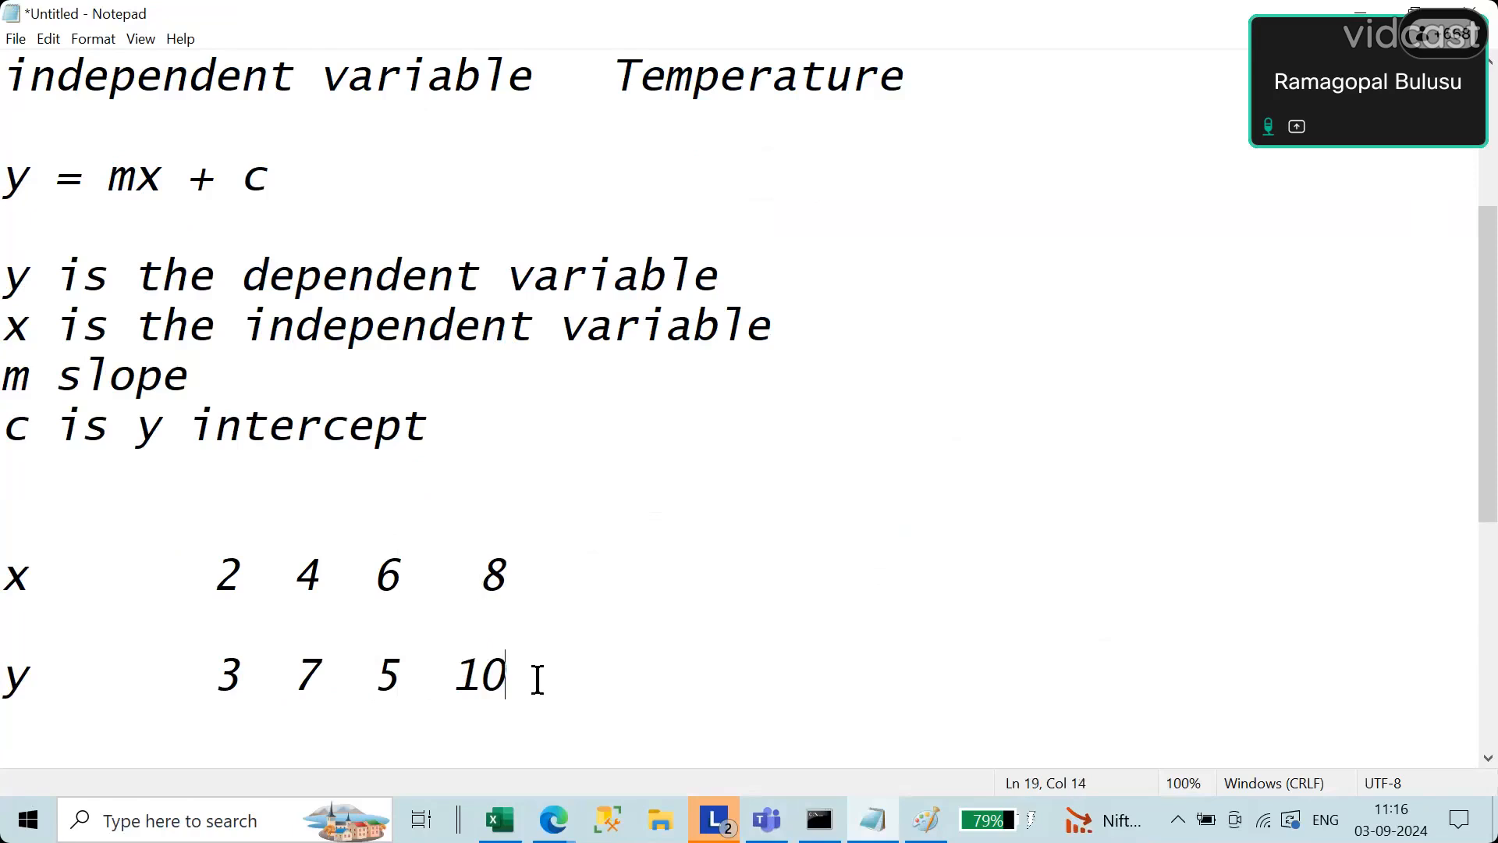
key(Return)
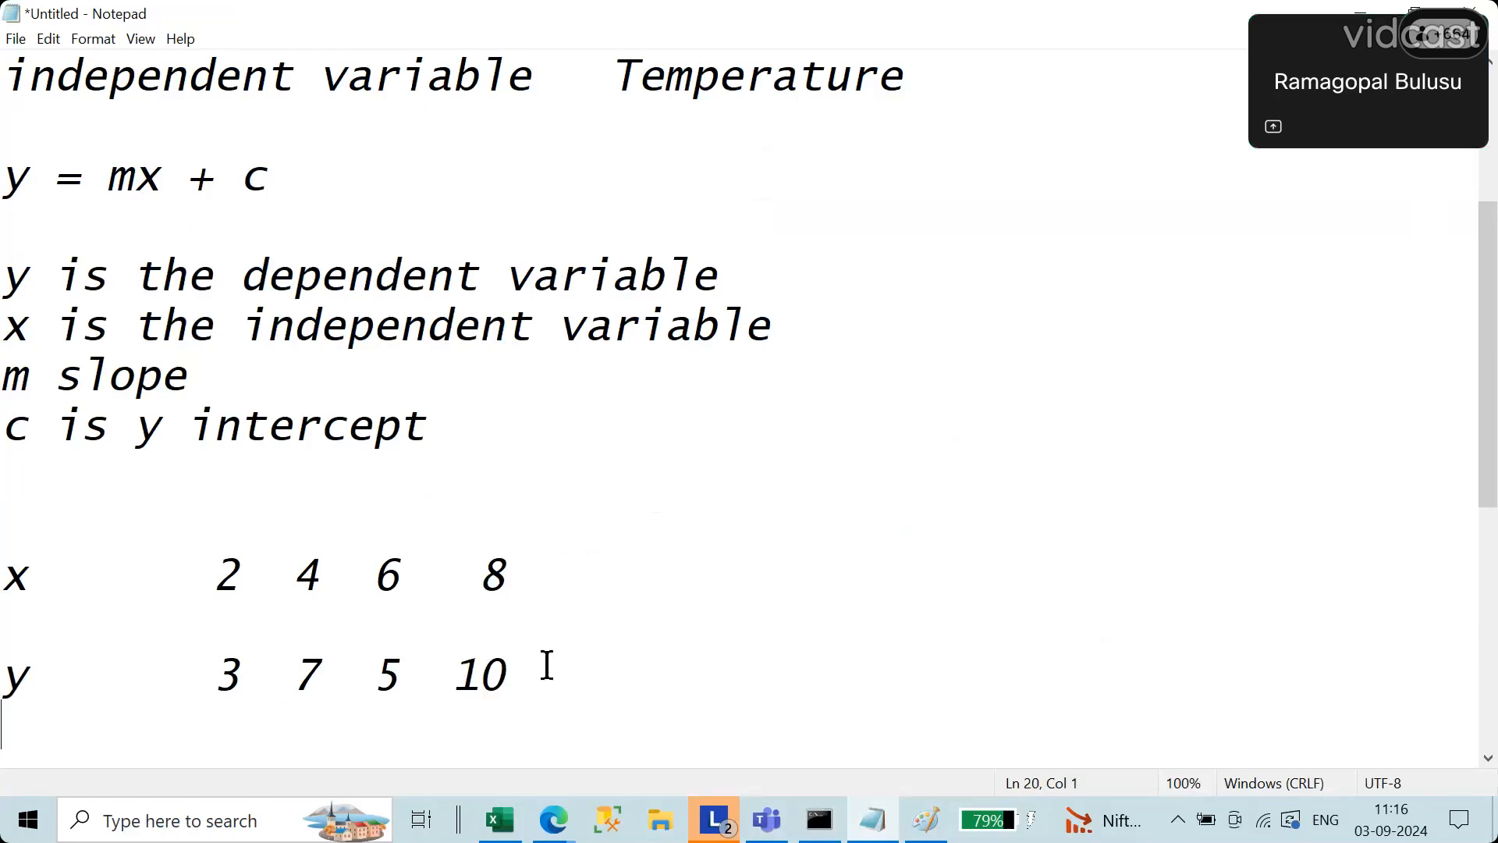
Step: Switch to the Excel workbook, add a new sheet, and label F6 as x and F7 as y
click(483, 833)
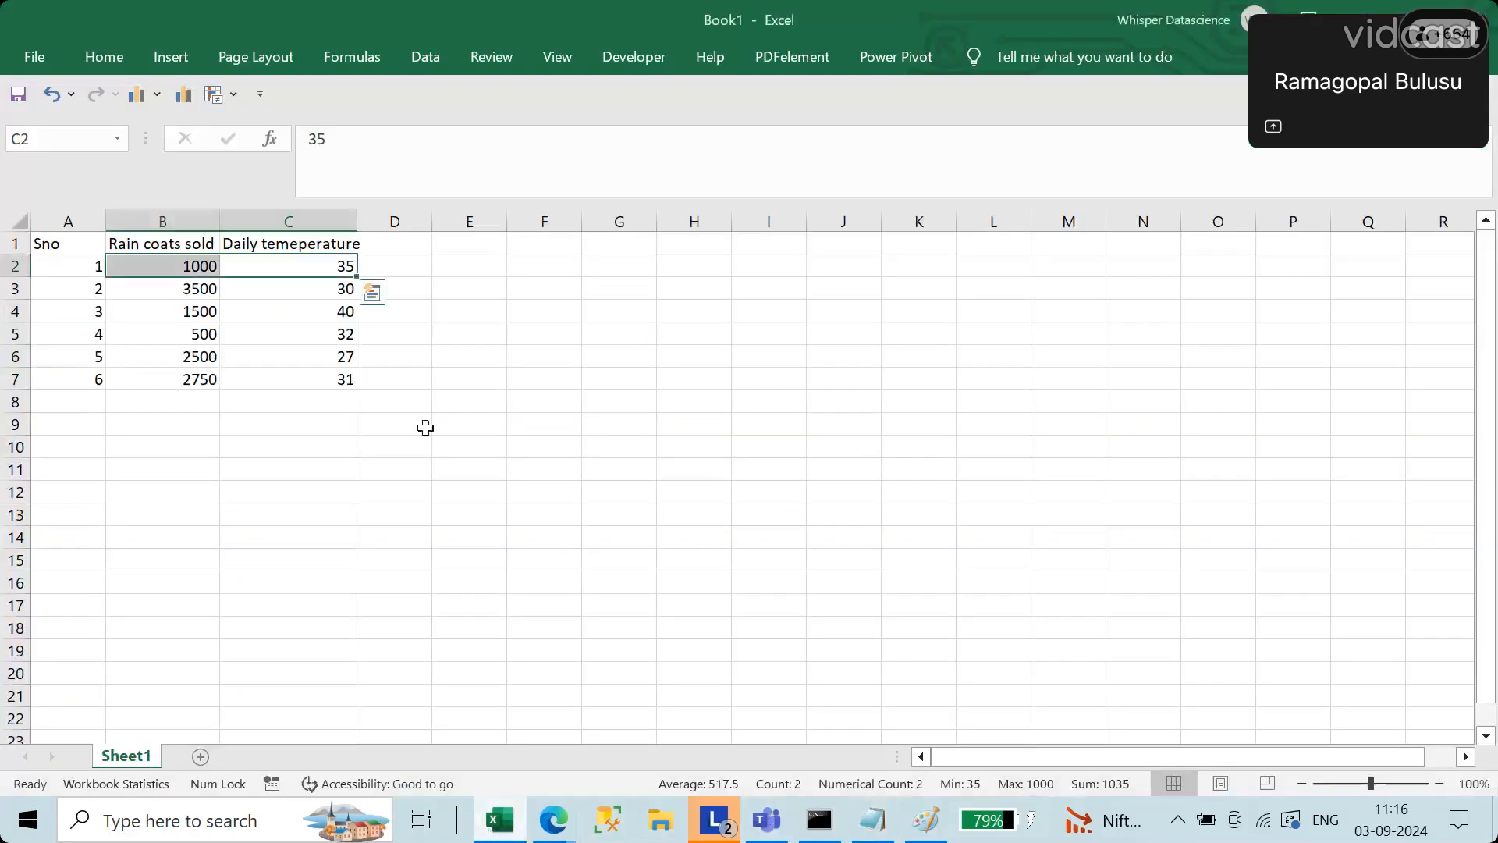
click(200, 757)
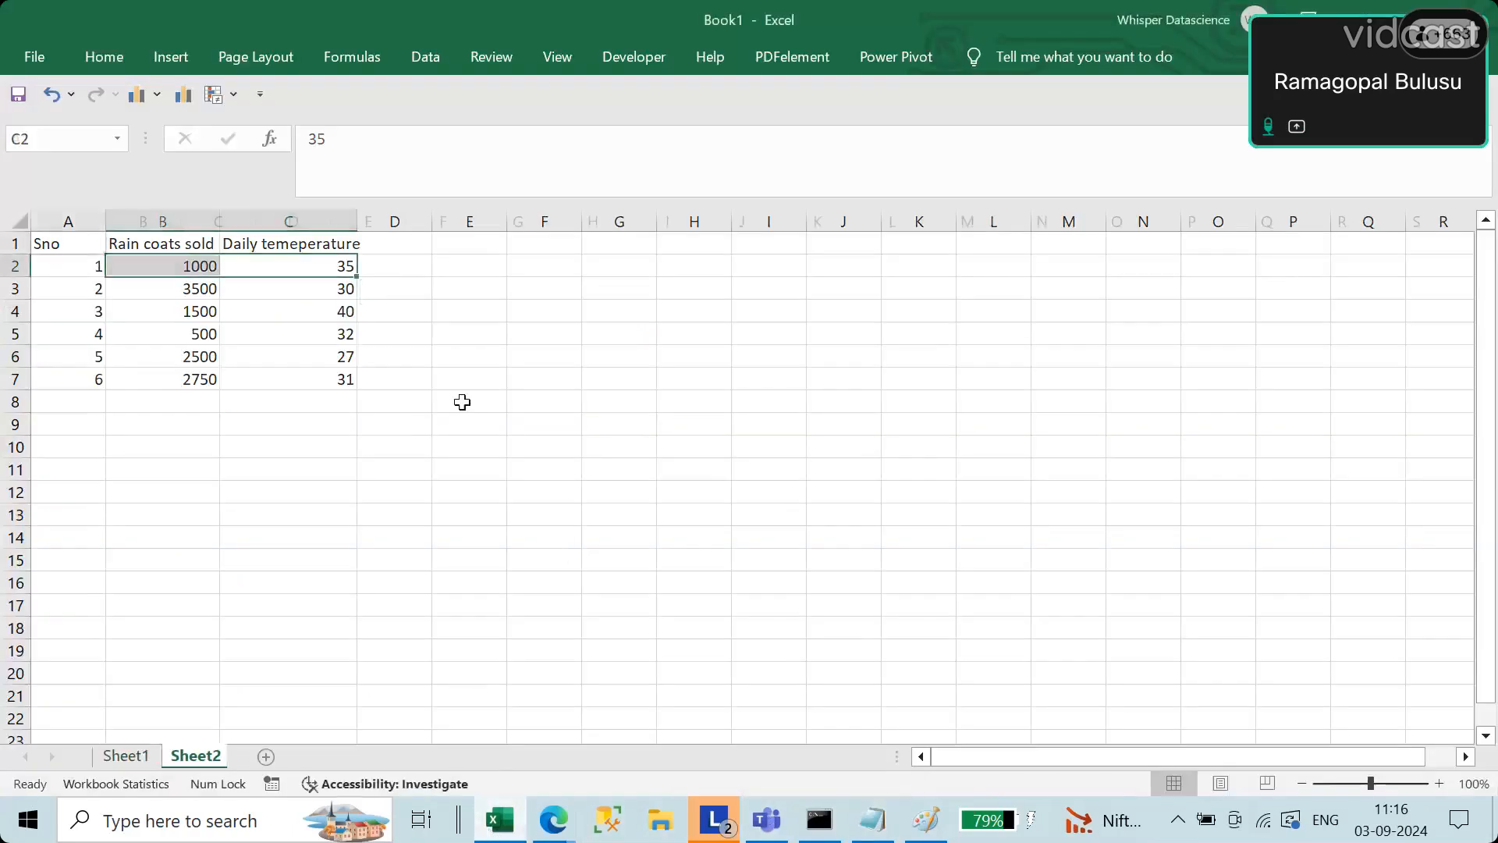
click(451, 350)
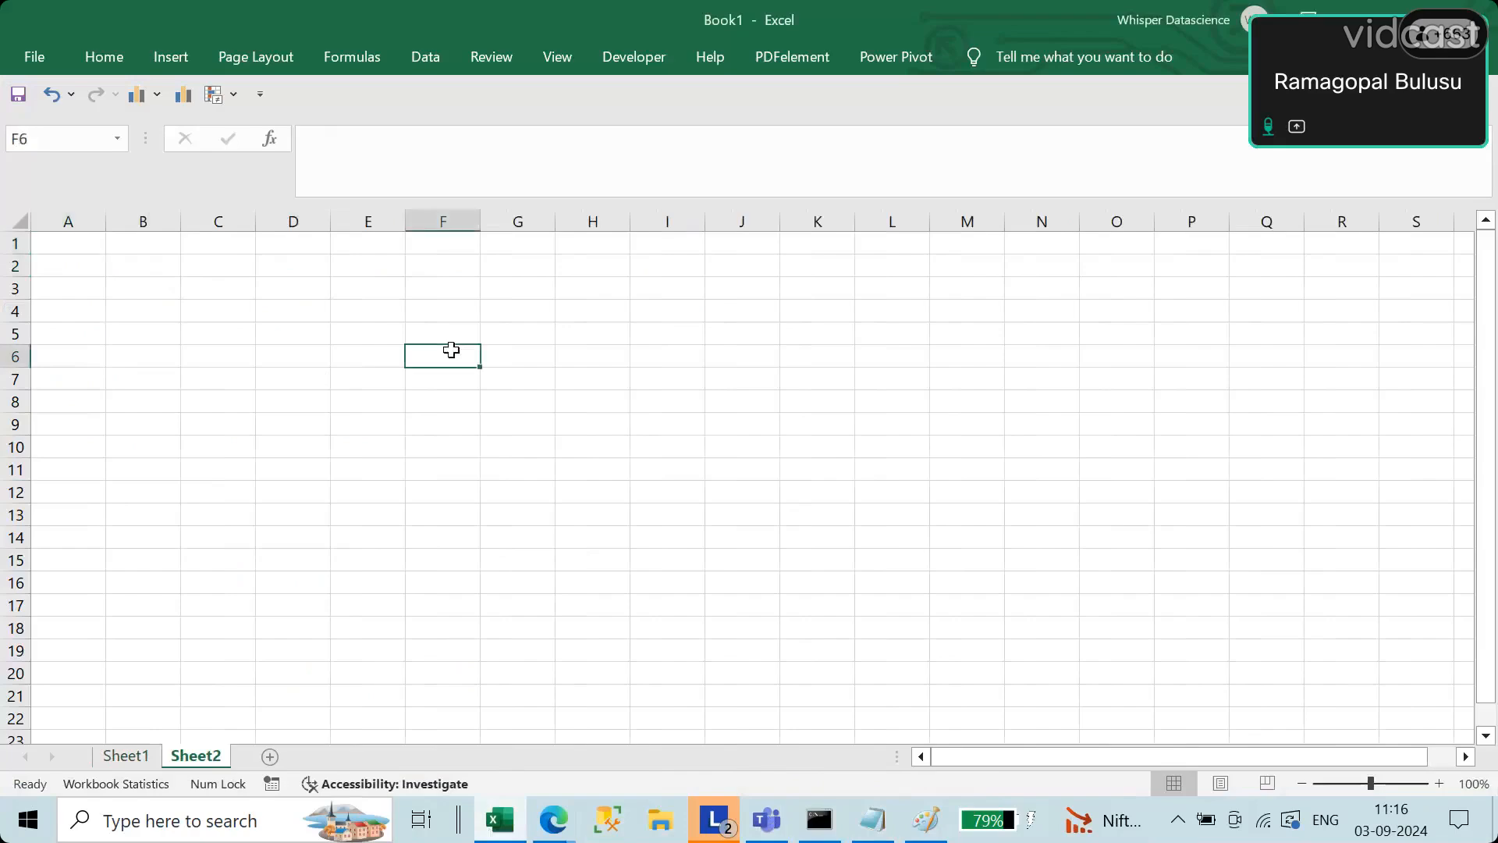
key(Return)
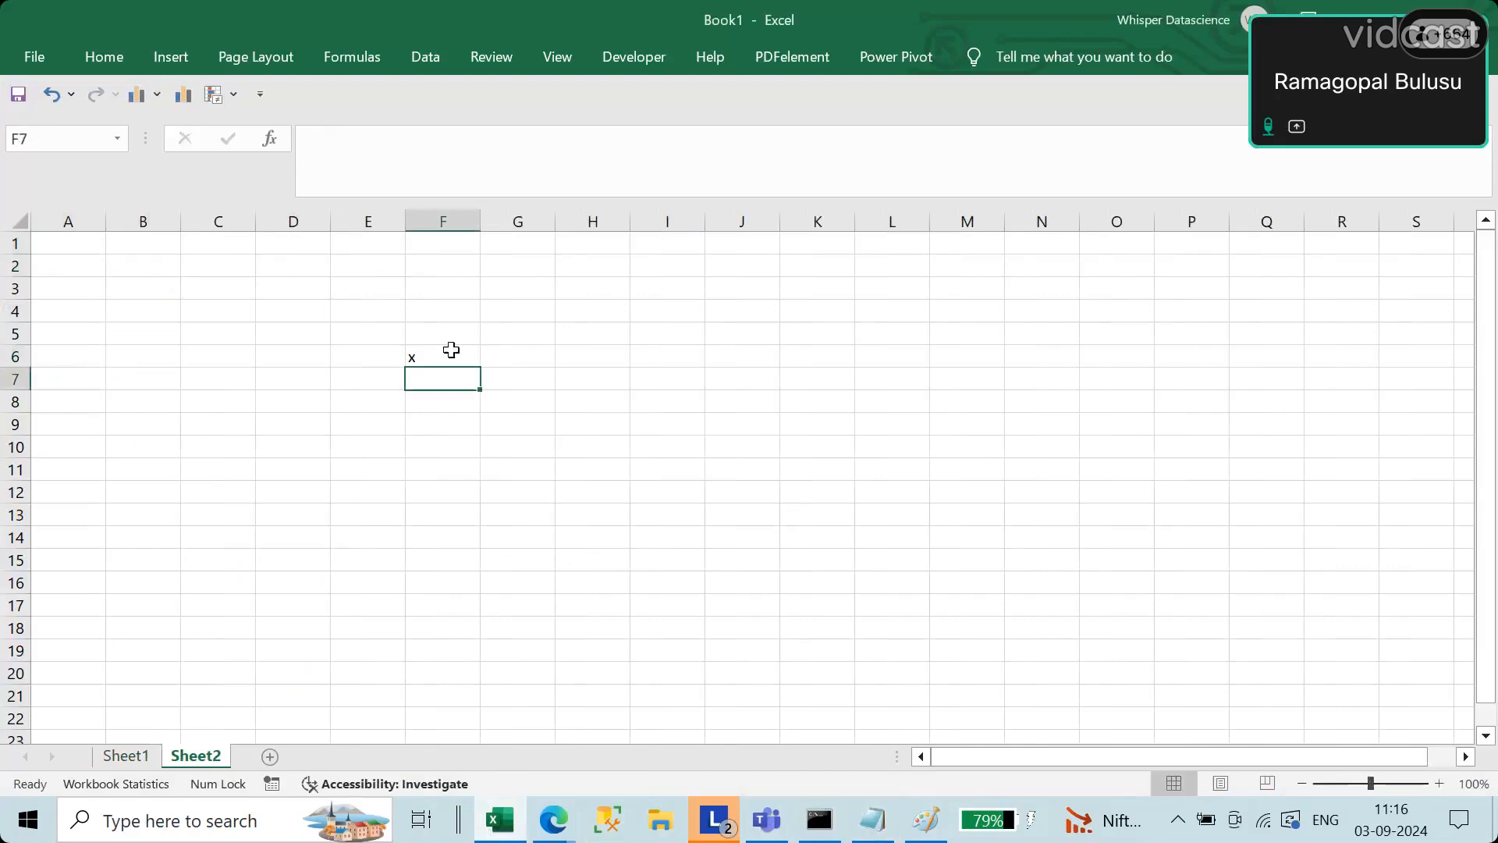
text(y)
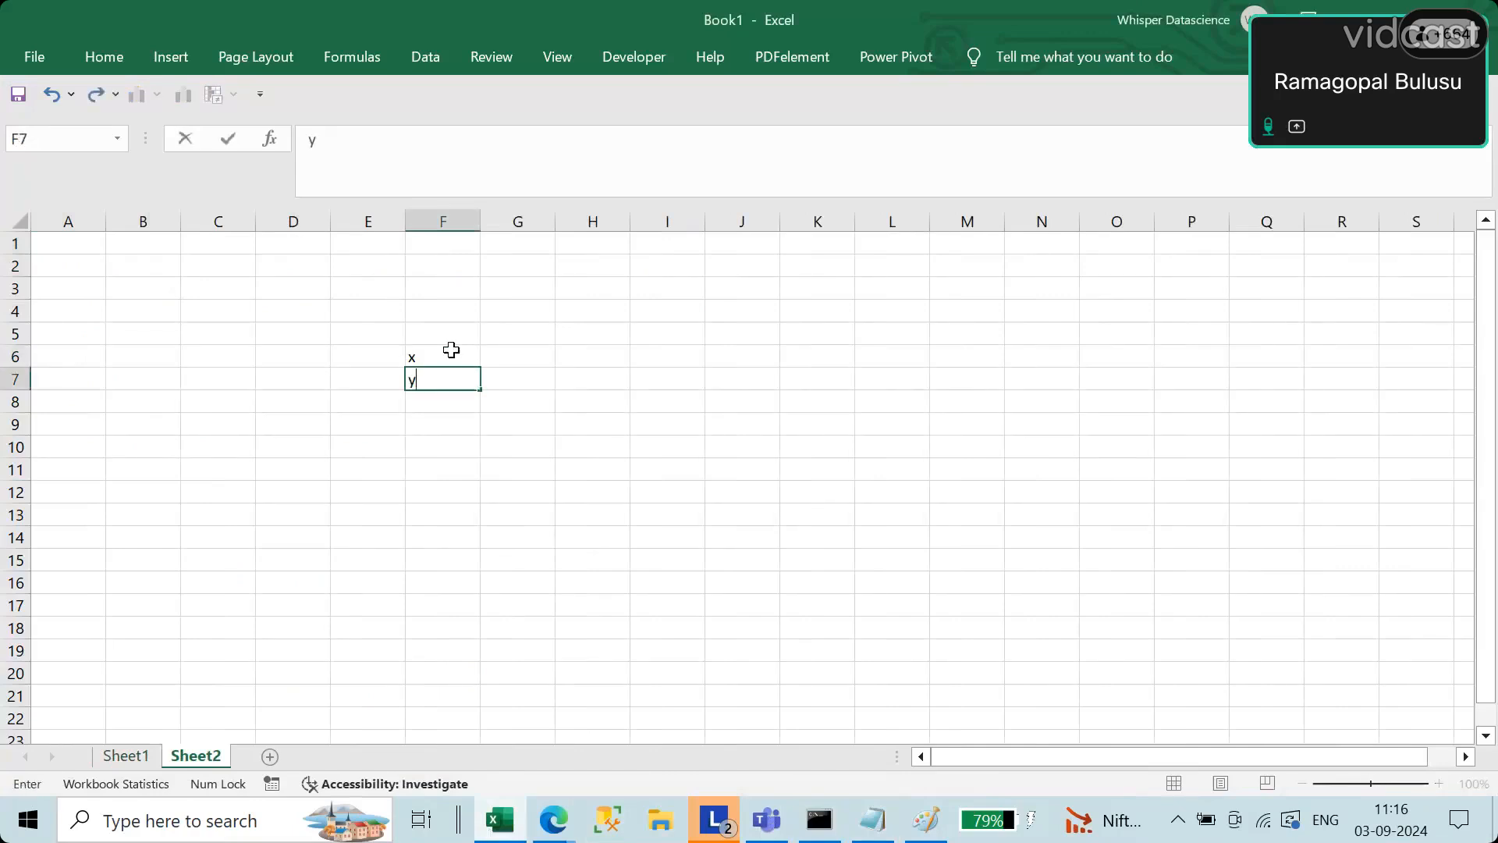
Step: Fill the x row in G6:J6 with the values 2, 4, 6 and 8
click(476, 354)
click(484, 359)
text(2)
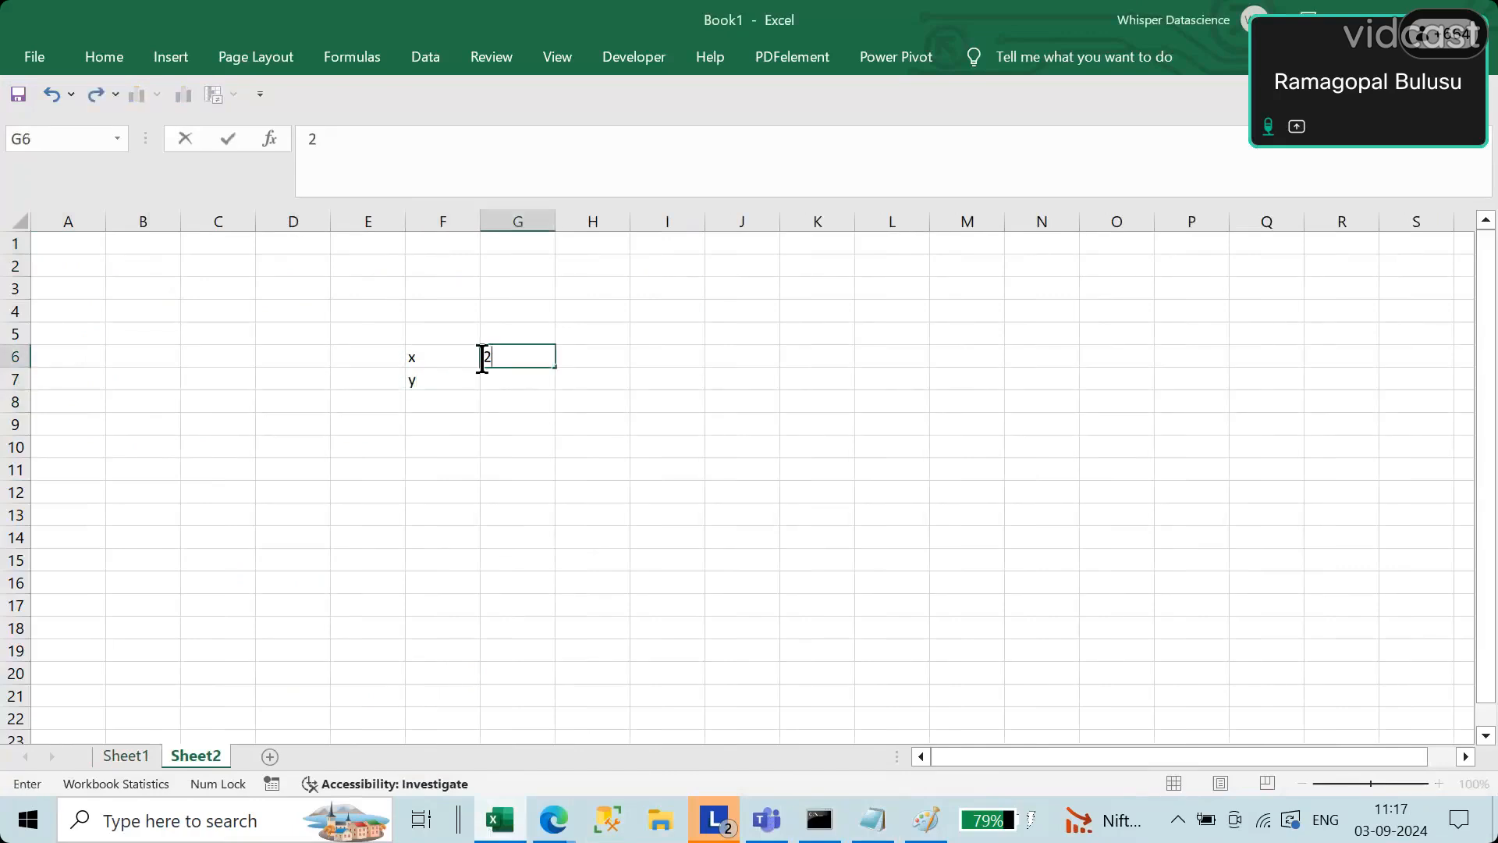
key(Return)
key(Up)
key(Right)
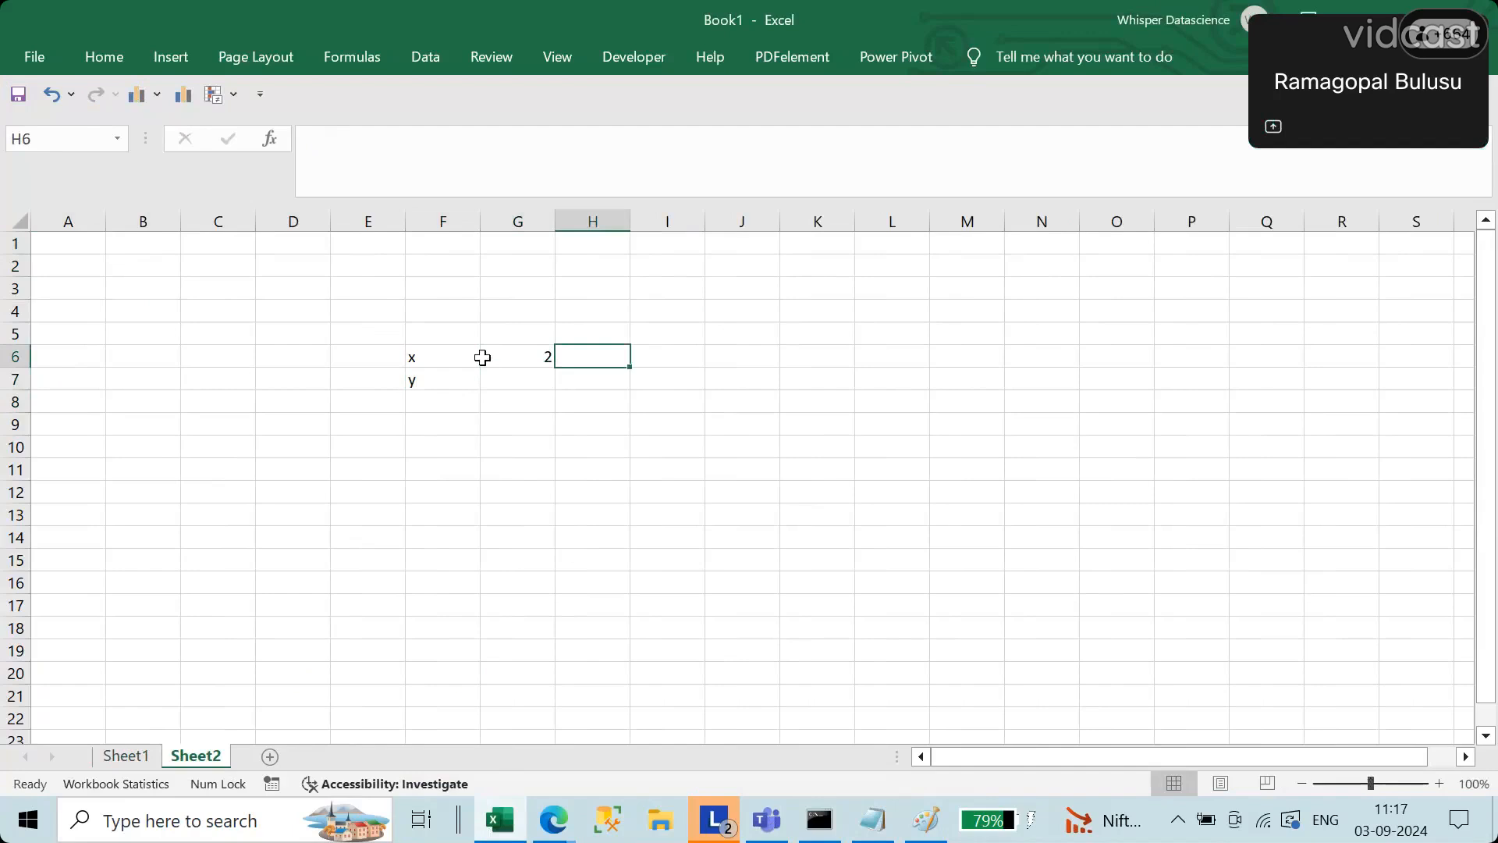
text(4)
key(Right)
text(6)
key(Right)
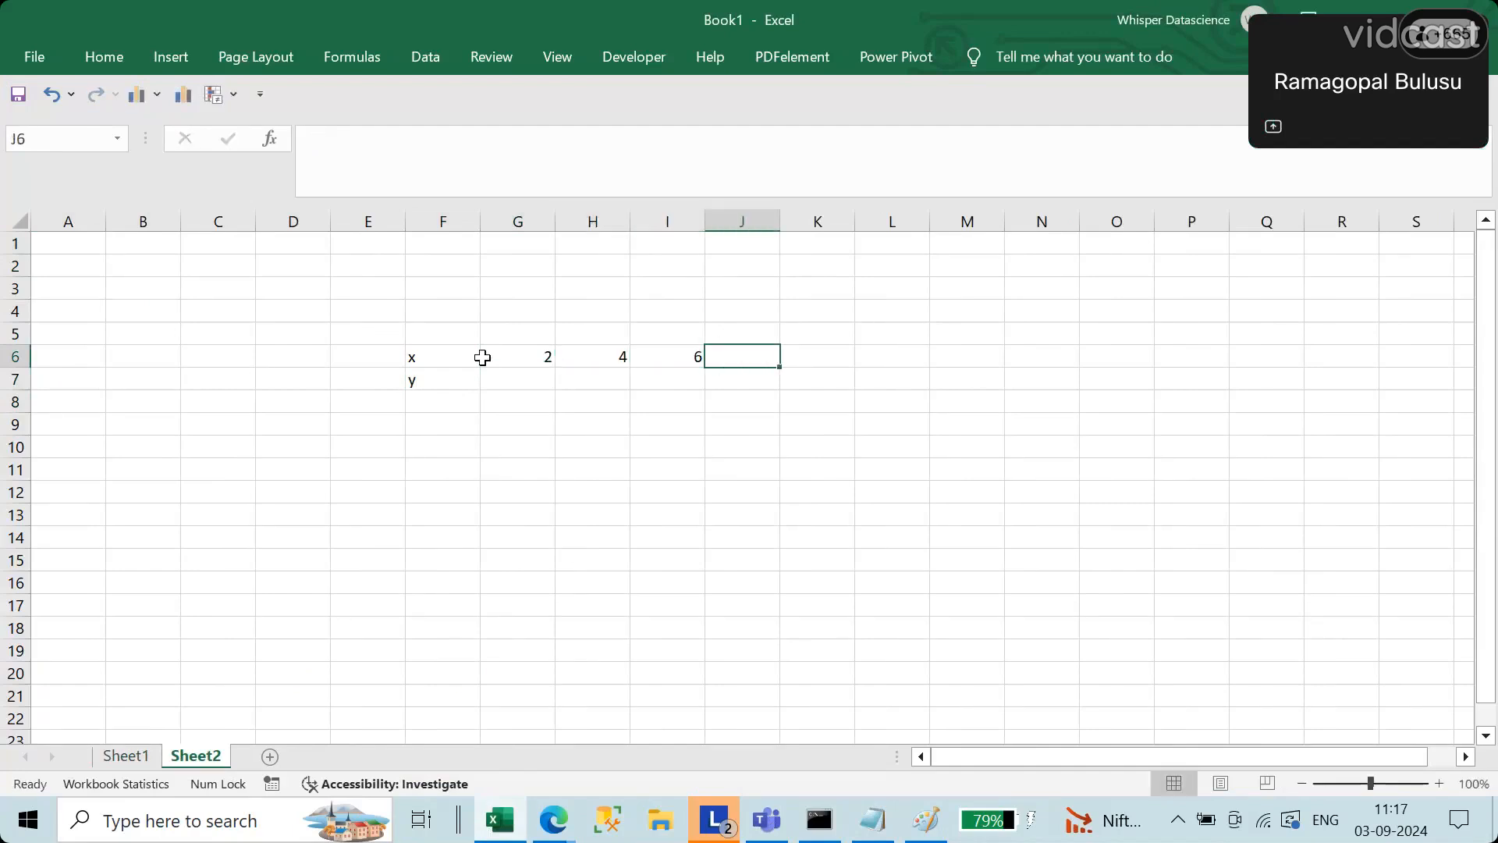
text(8)
key(Return)
Step: Fill the y row in G7:J7 with the values 2, 7, 5 and 10
key(Left)
key(Left)
key(Left)
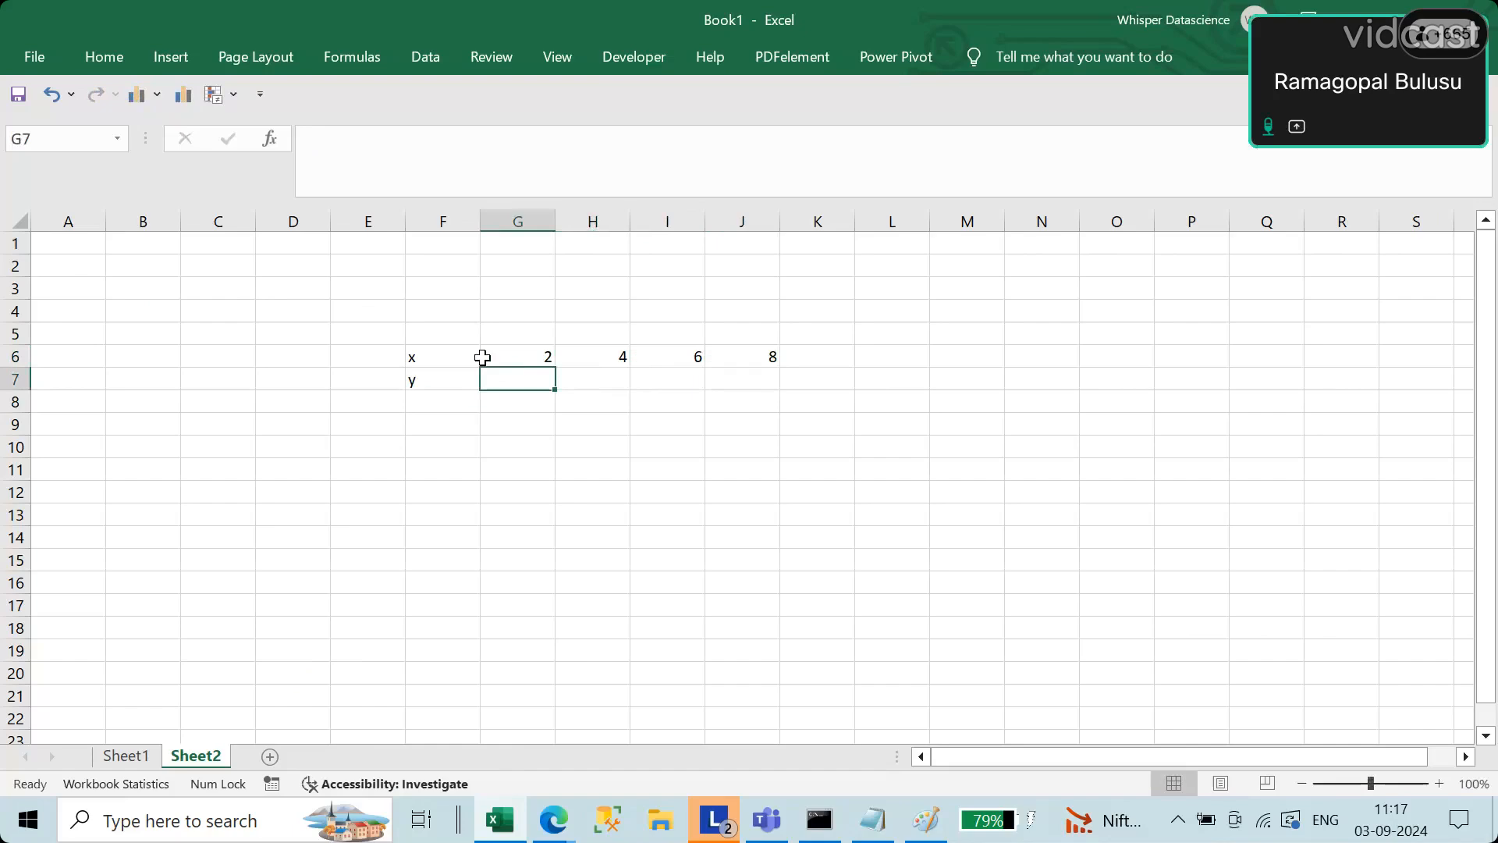
text(2)
key(Right)
text(7)
key(Right)
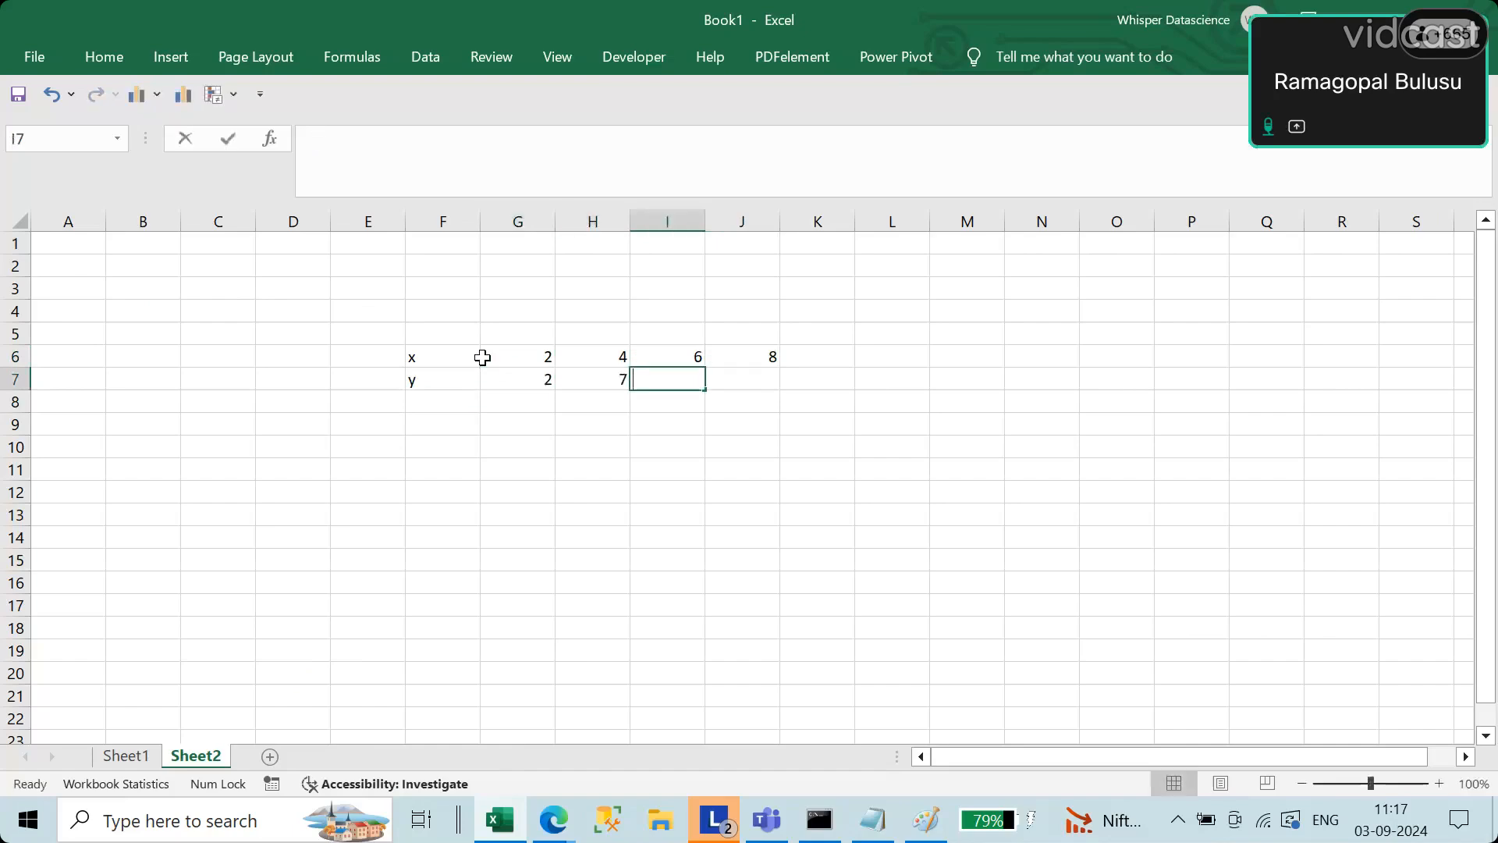
text(5)
key(Right)
text(10)
key(Return)
Step: Start a calculation table with the column headings x in E11 and y in F11
key(Left)
key(Left)
key(Left)
key(Left)
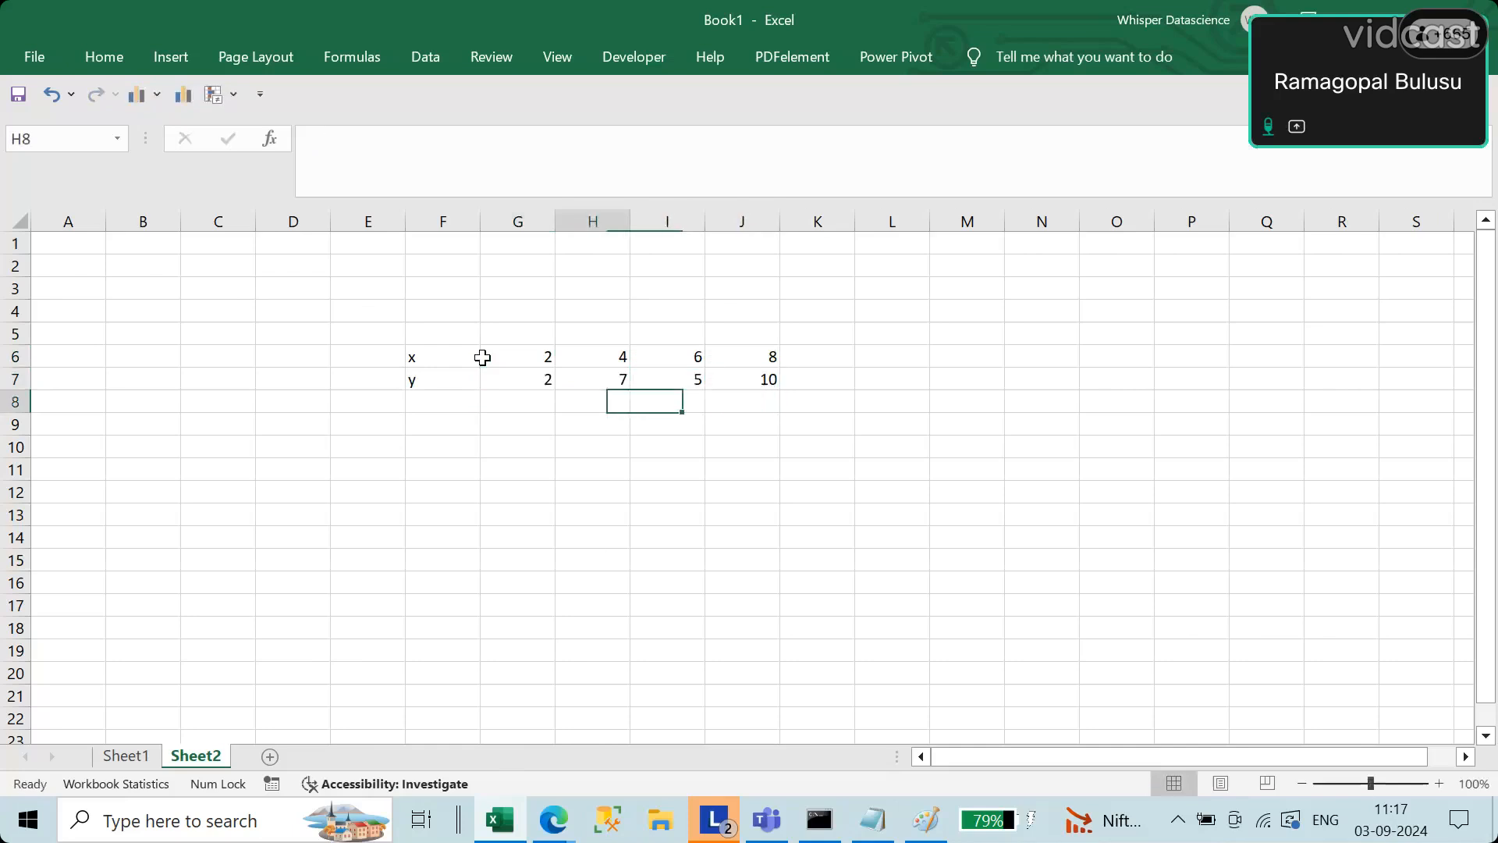
key(Left)
key(Down)
key(Down)
key(Down)
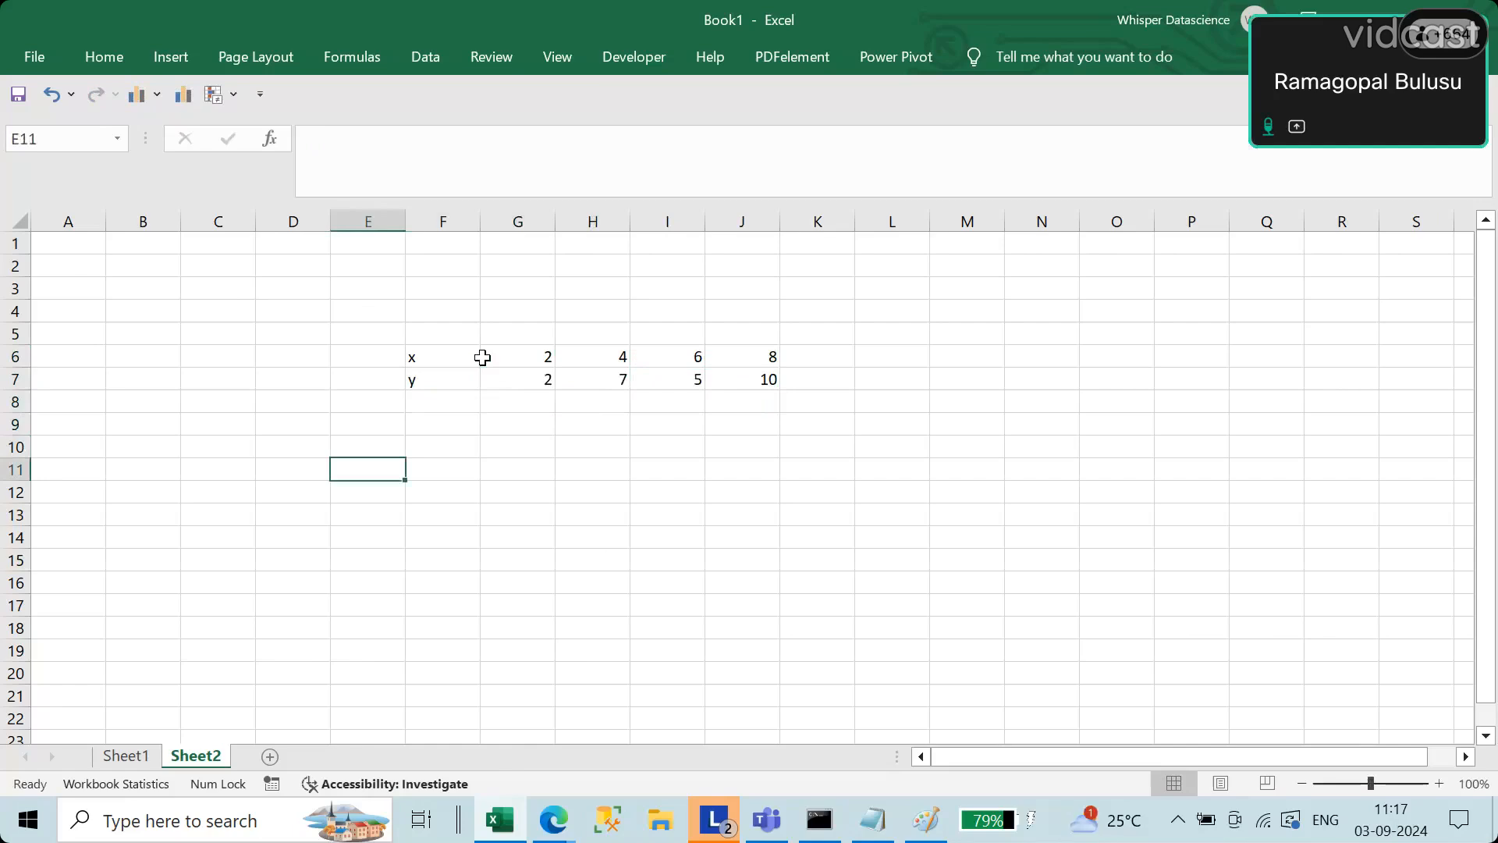
text(x)
key(Tab)
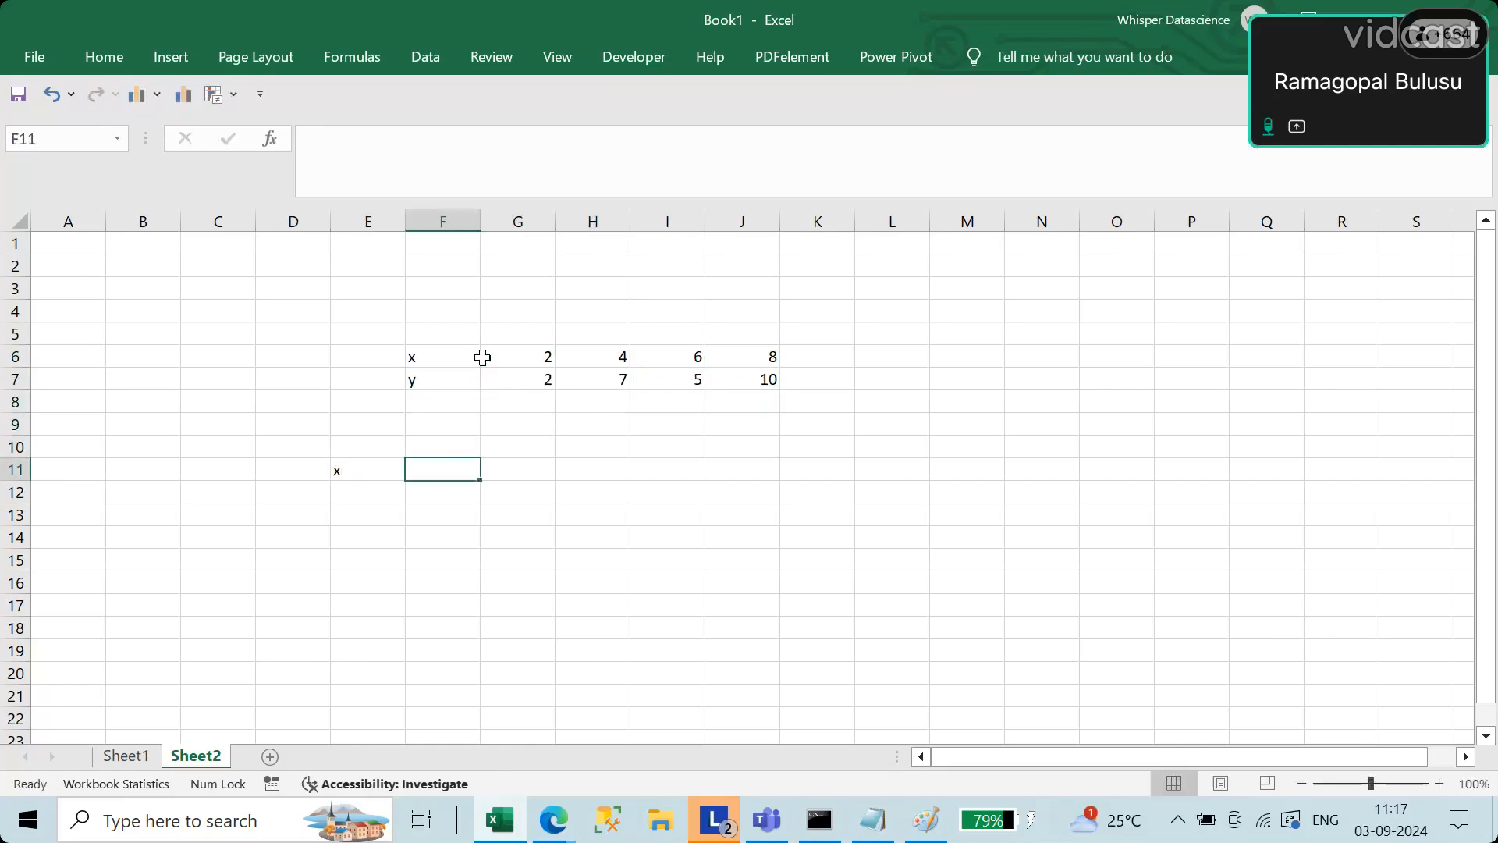
text(y)
key(Tab)
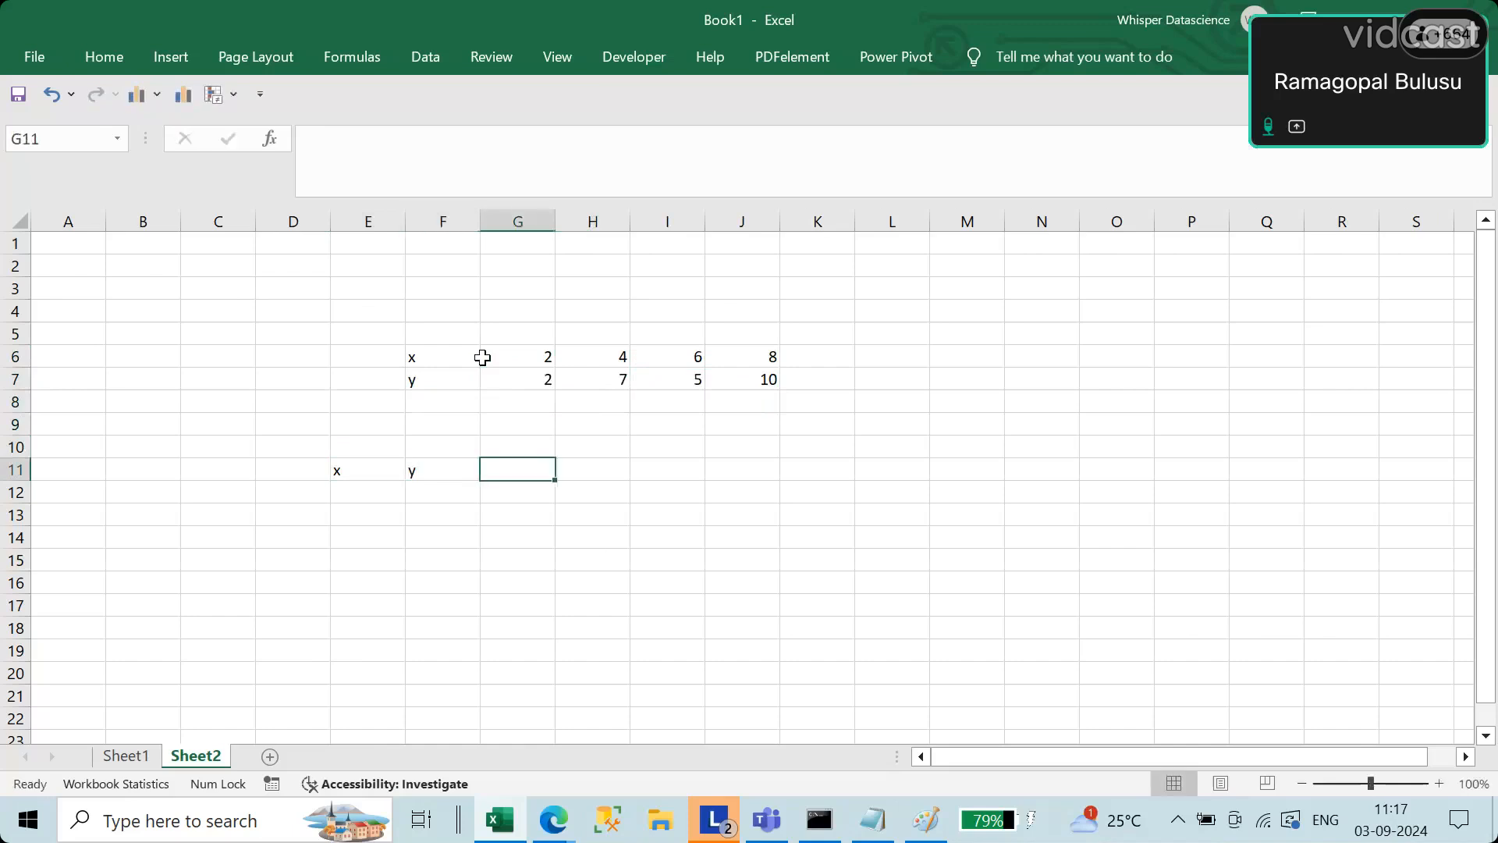
Step: Add the column headings x2 in G11 and xy in H11 to the calculation table
text(x)
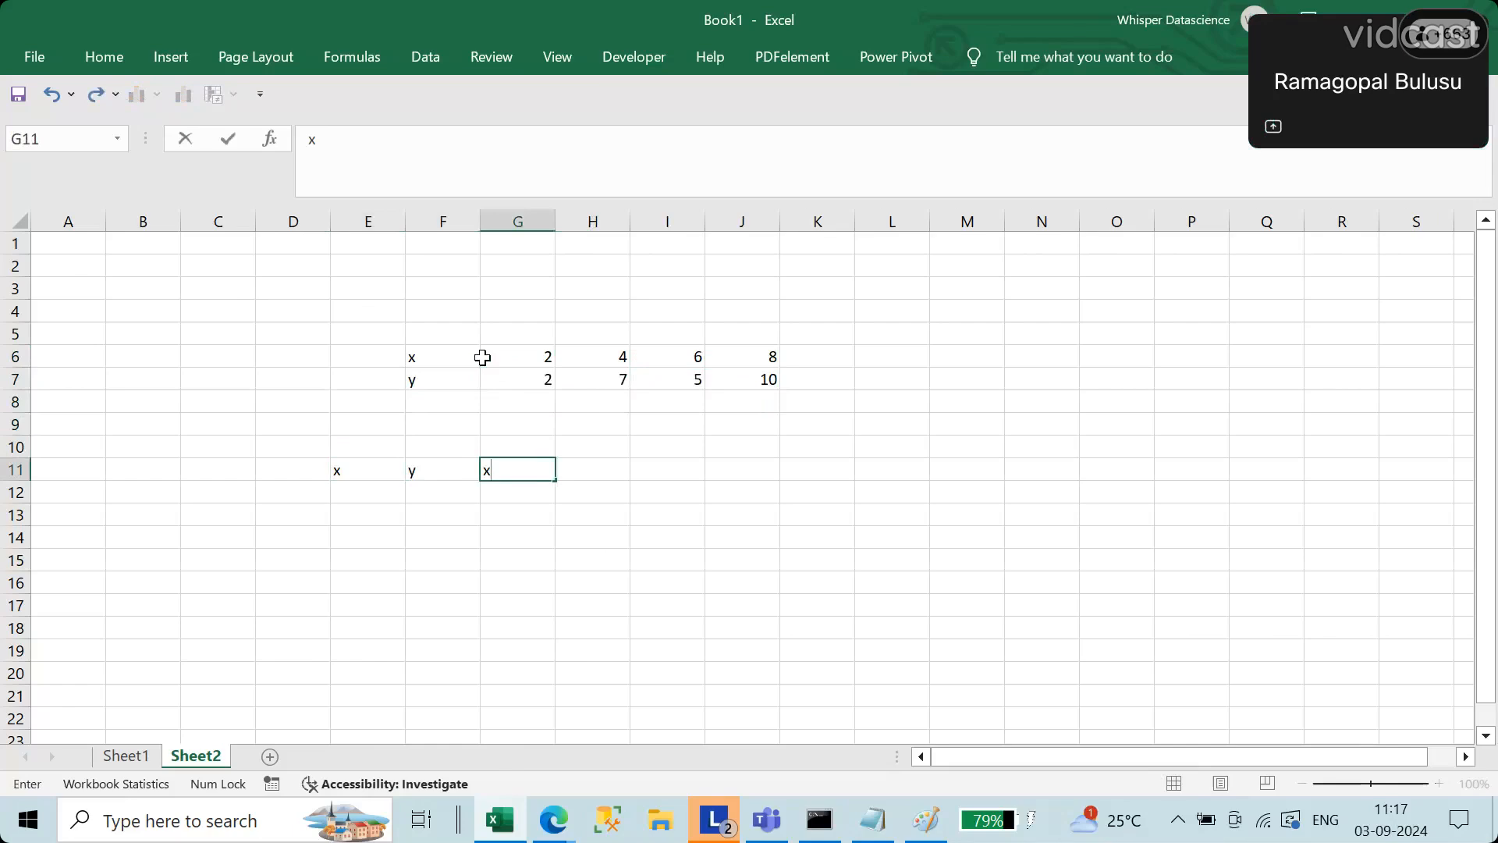
text(2)
key(Tab)
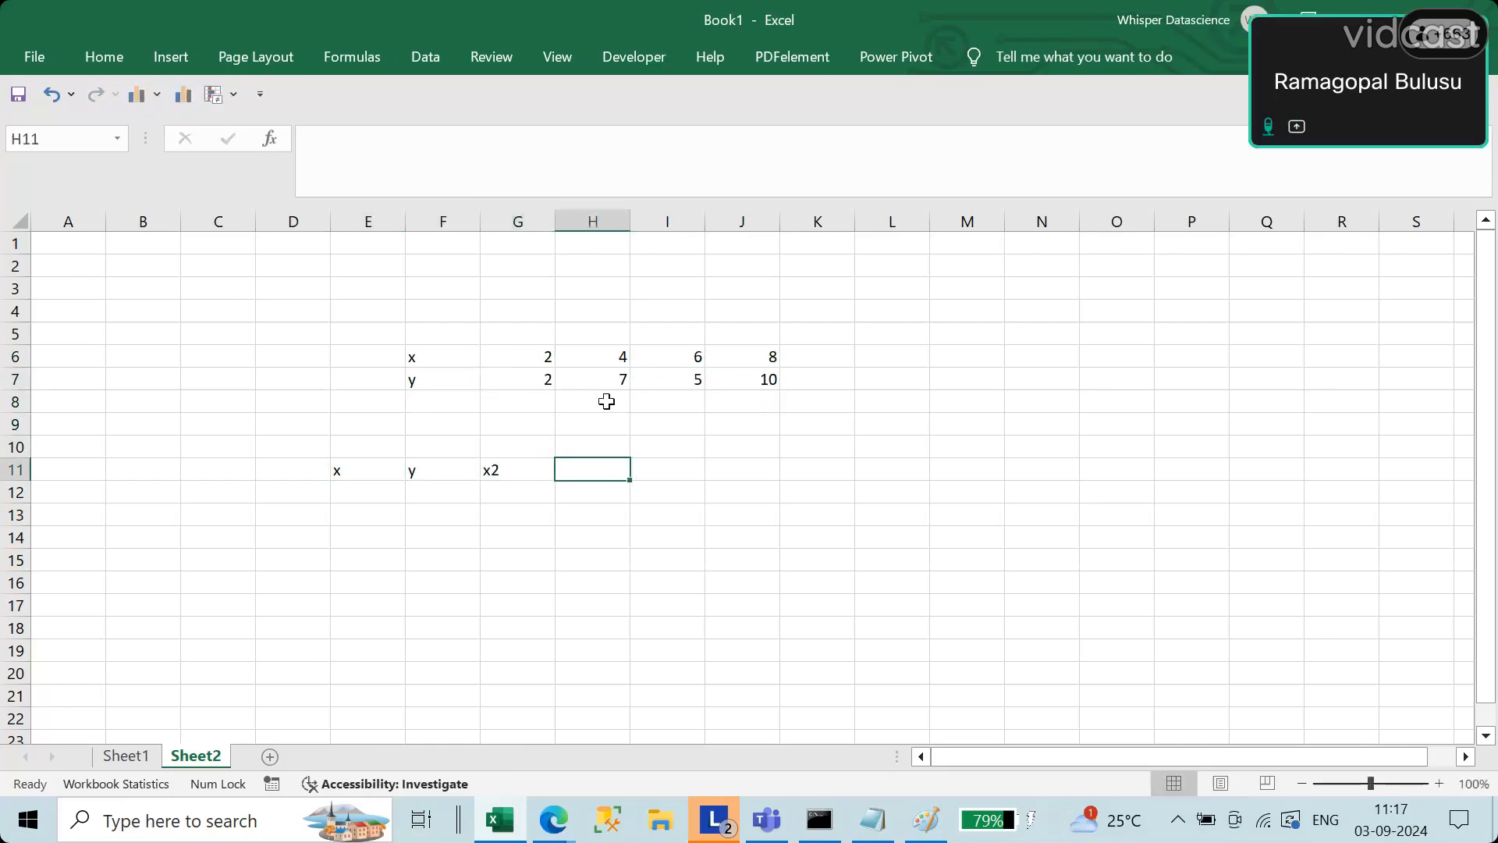
text(x)
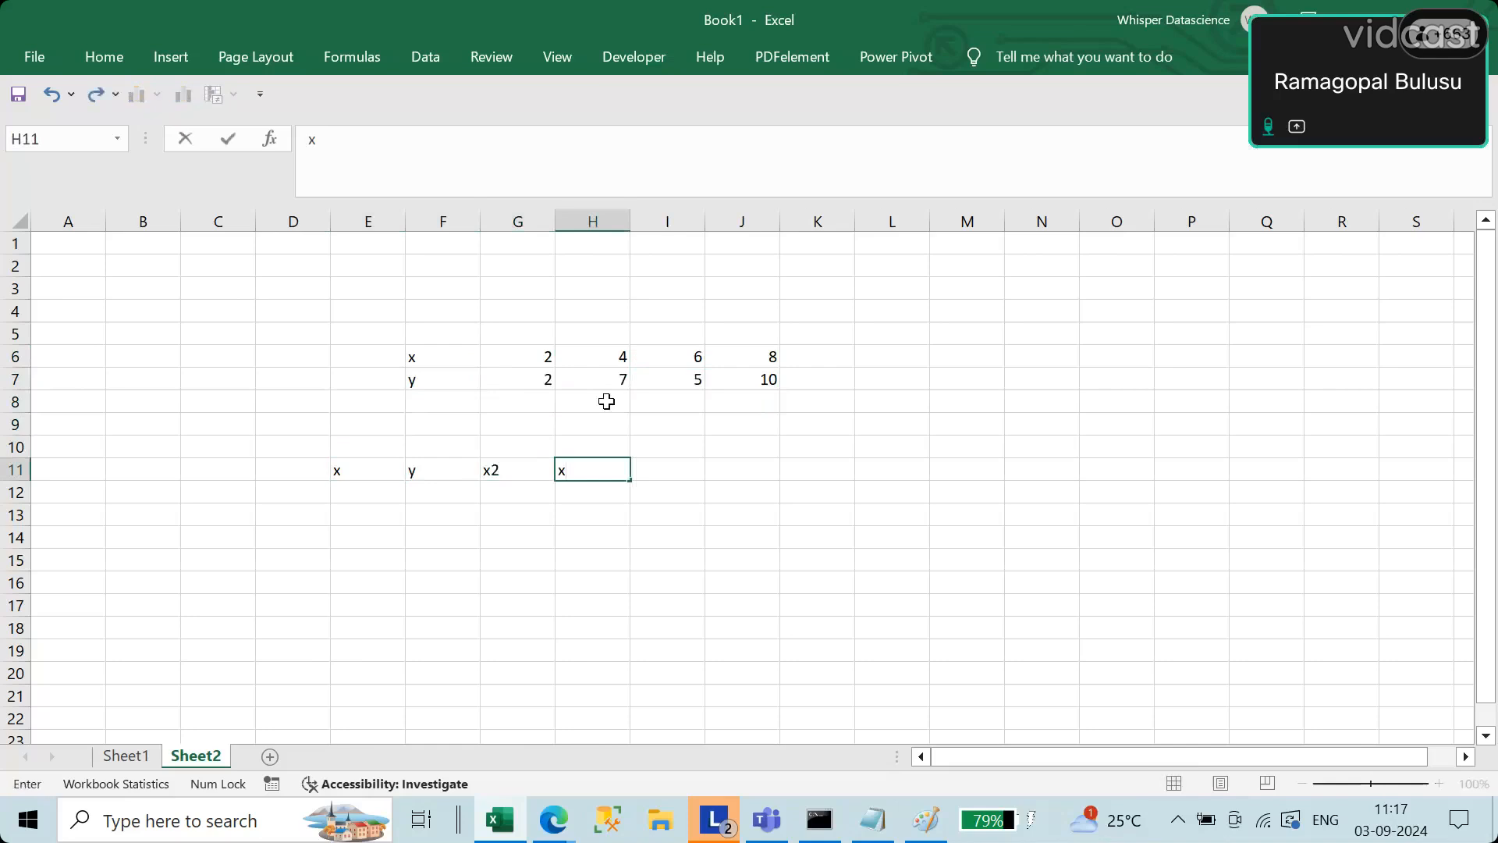
text(y)
key(Return)
key(Left)
key(Left)
key(Left)
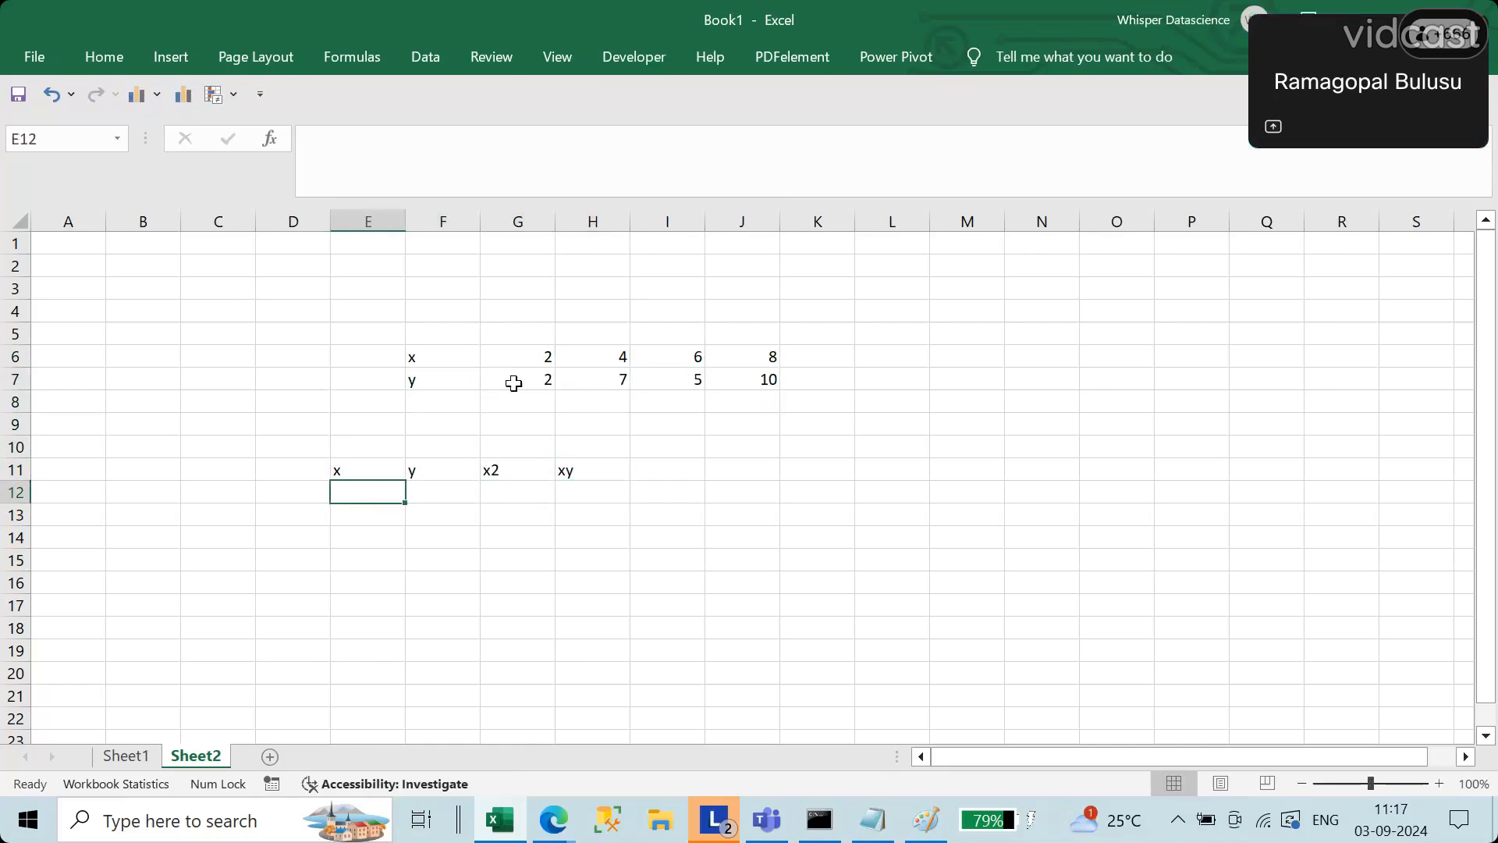
Step: Correct the first y value in G7 to 3
click(513, 379)
text(3)
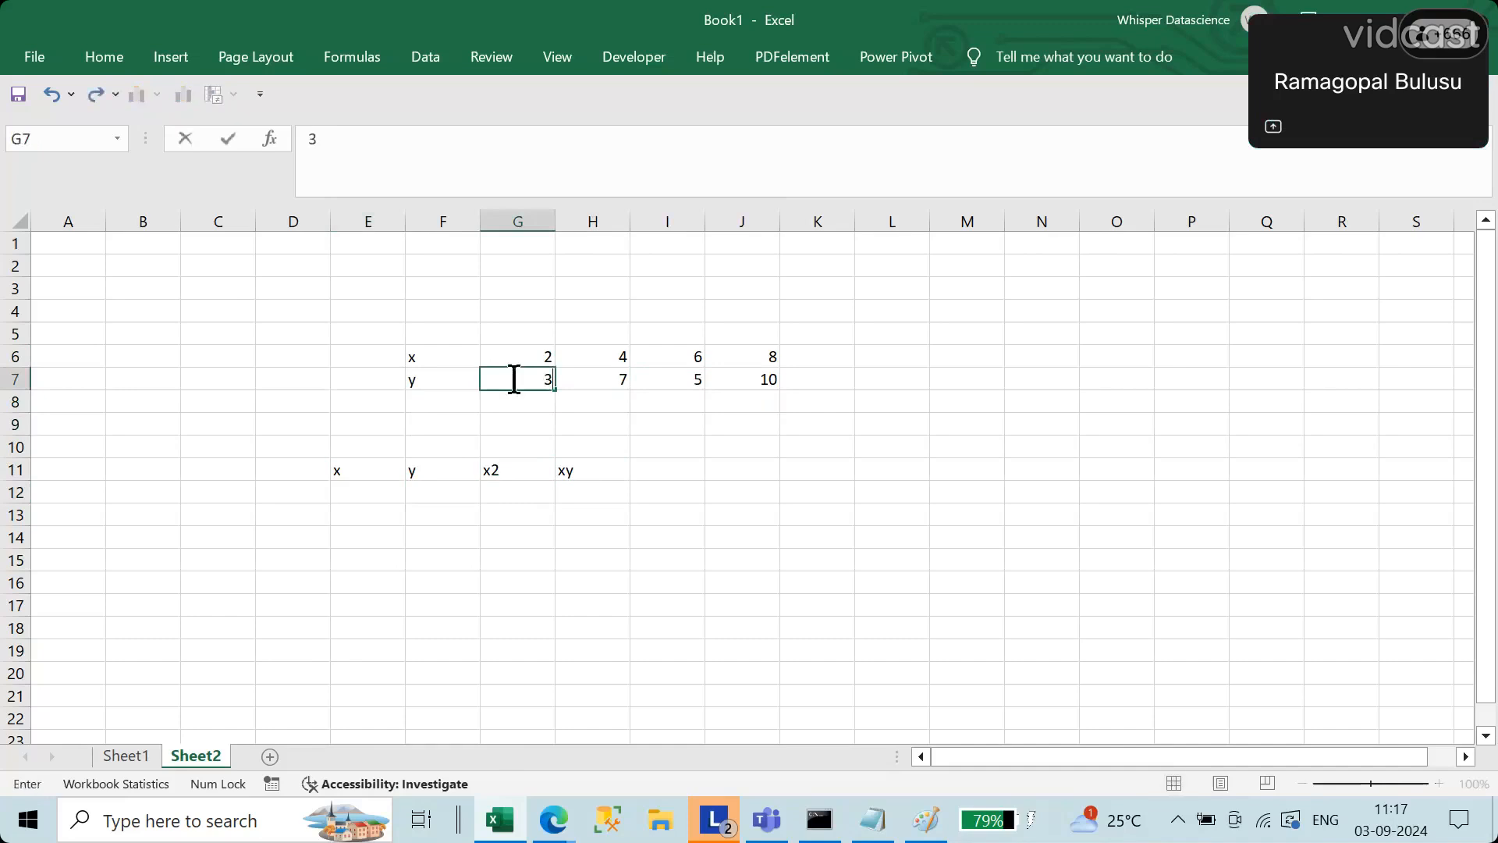
key(Return)
Step: Enter 2 as the first value under the x heading, in E12
key(Down)
key(Down)
key(Down)
key(Down)
key(Left)
key(Left)
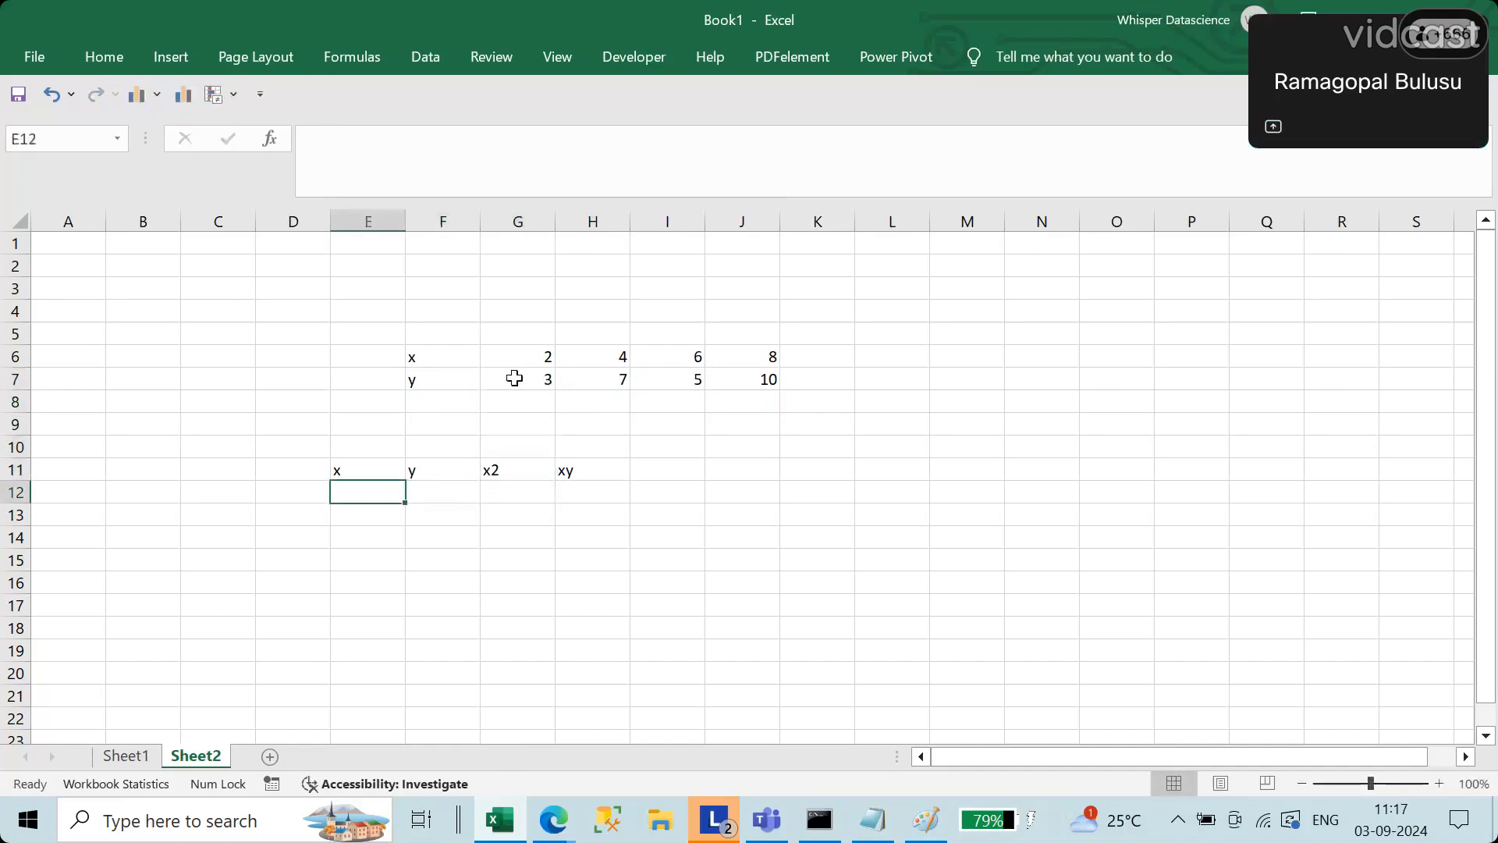
text(2)
key(Return)
Step: Fill the rest of the x column in E13:E15 with 4, 6 and 8
text(3)
key(Return)
key(Up)
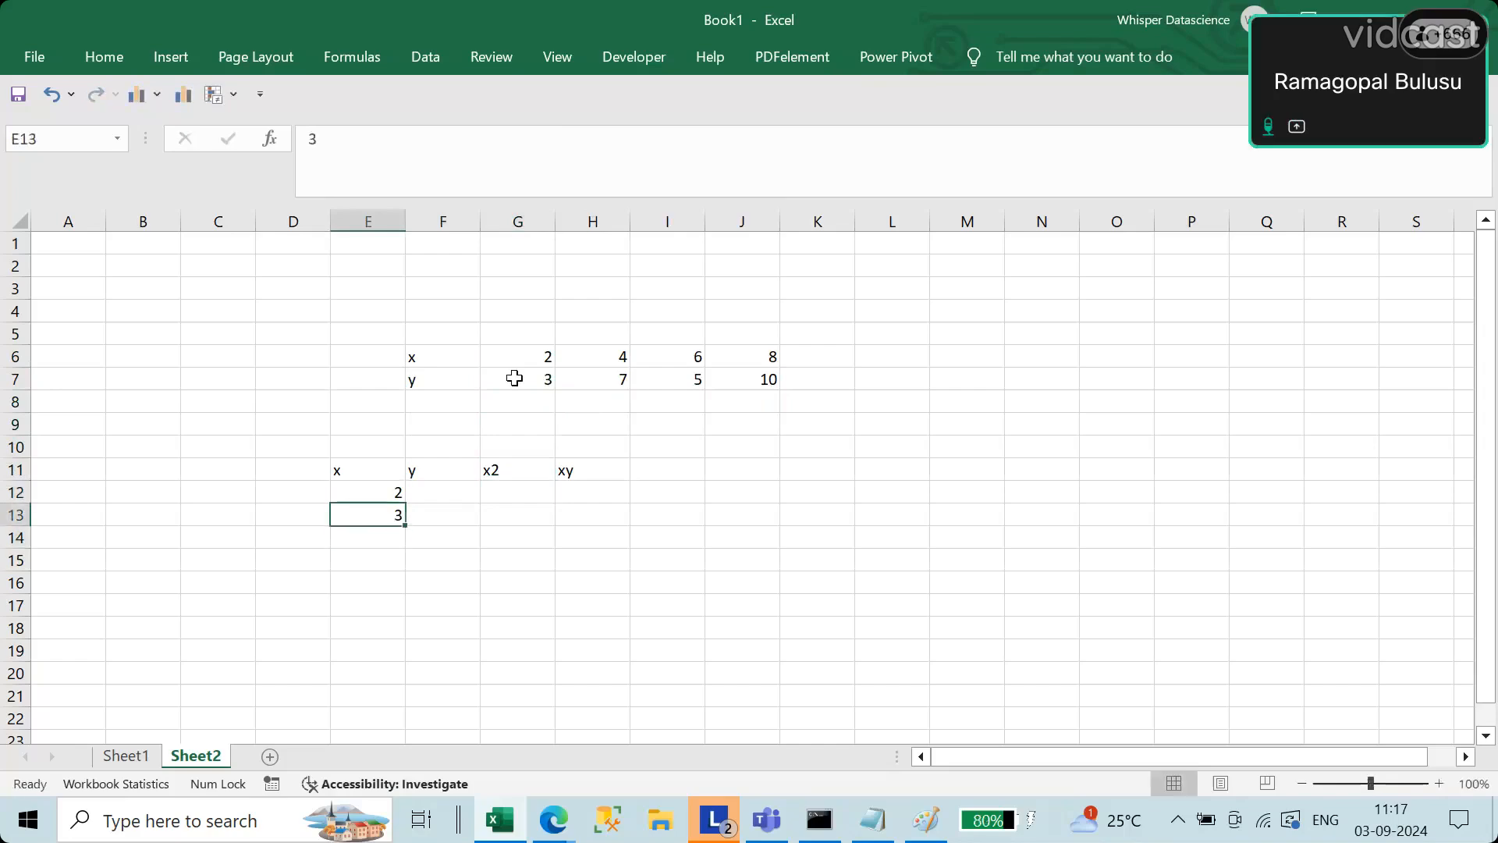
text(4)
key(Return)
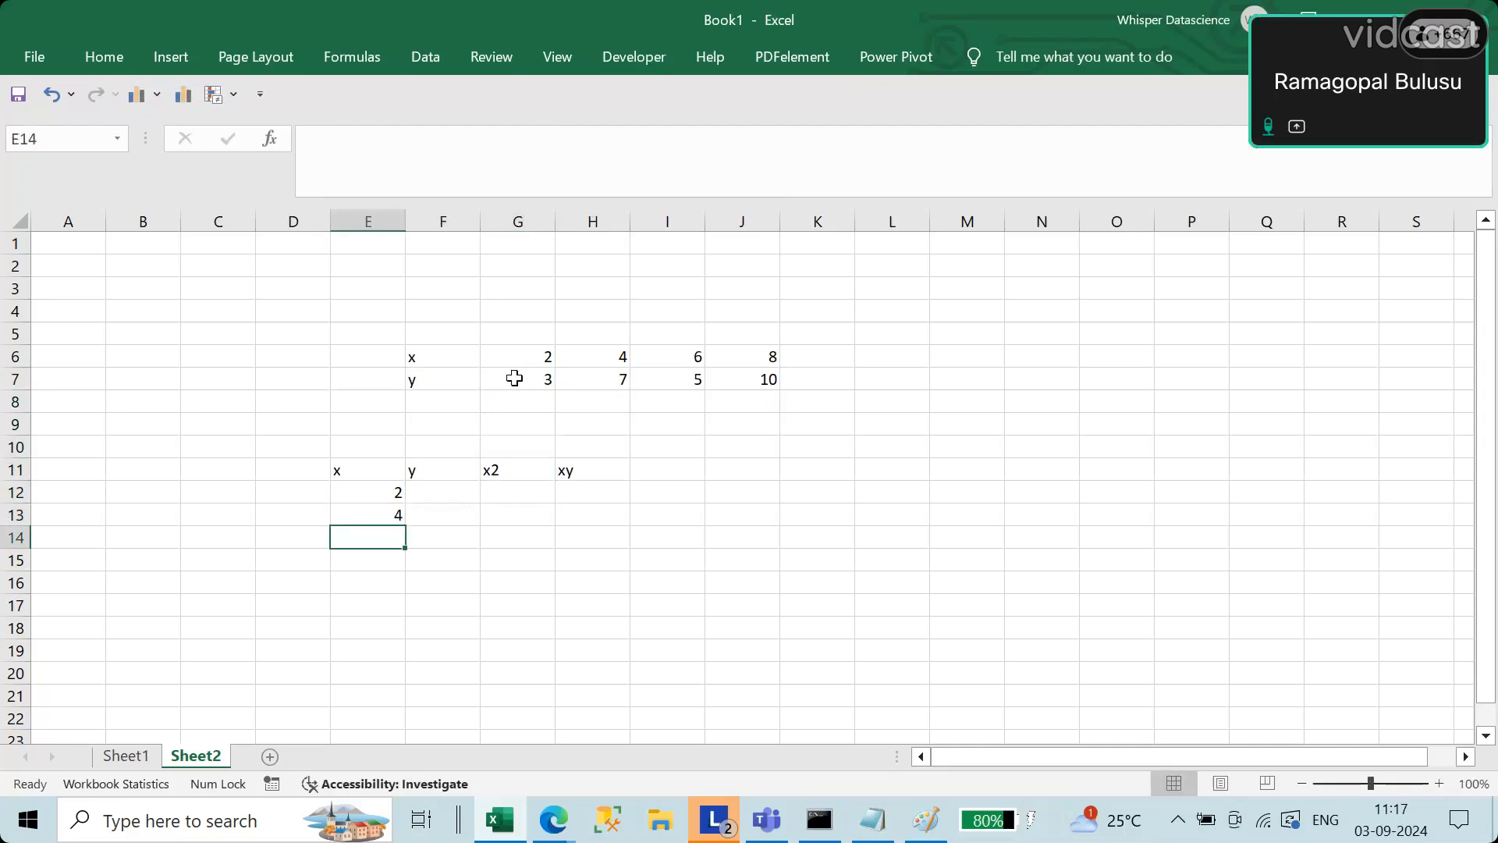
text(6)
key(Return)
text(8)
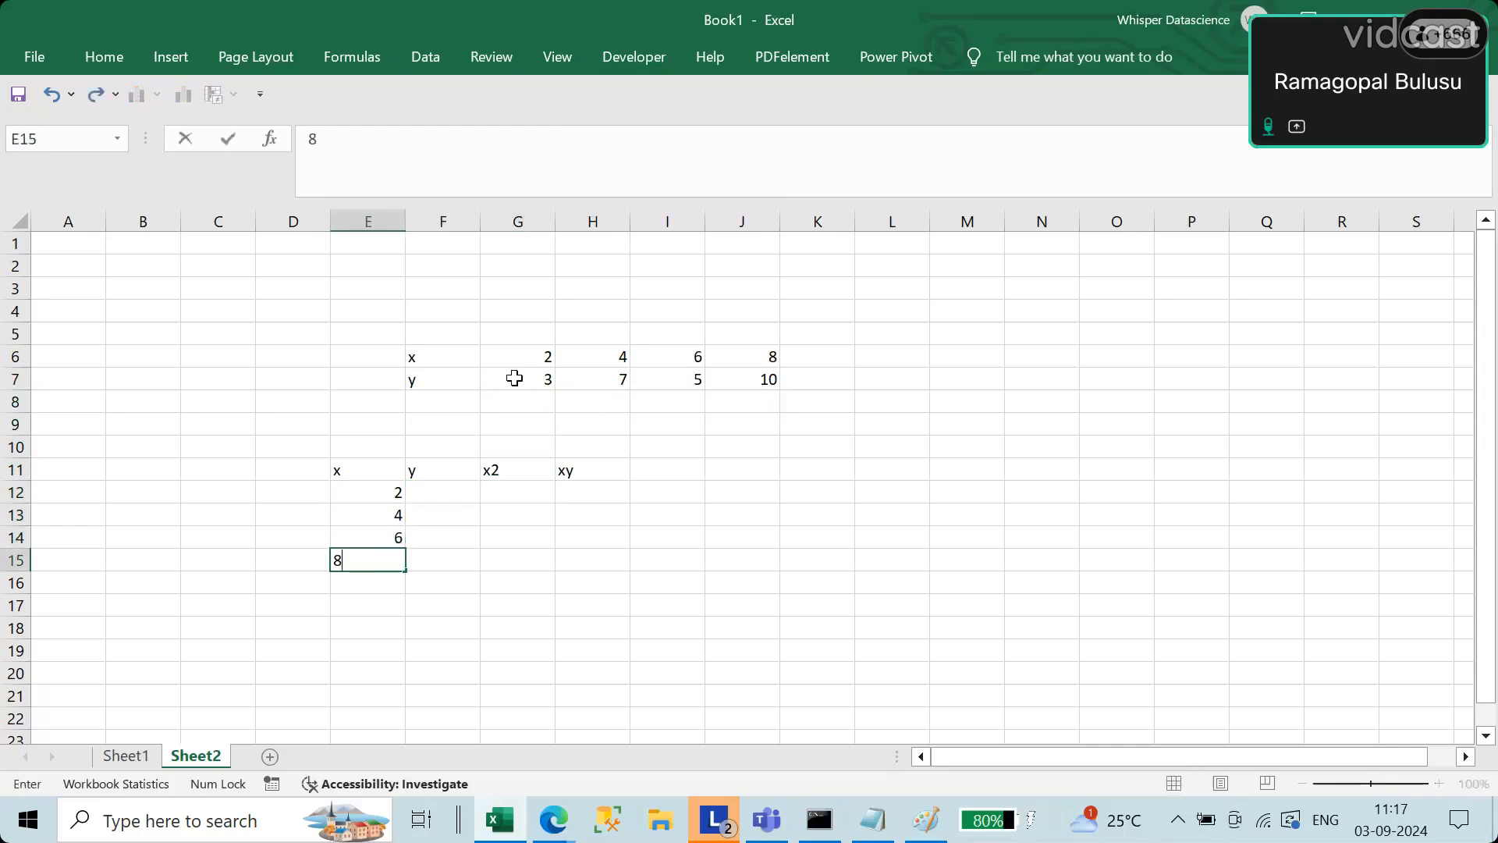
key(Up)
key(Up)
key(Up)
Step: Fill the y column in F12:F15 with the values 3, 7, 5 and 10
key(Right)
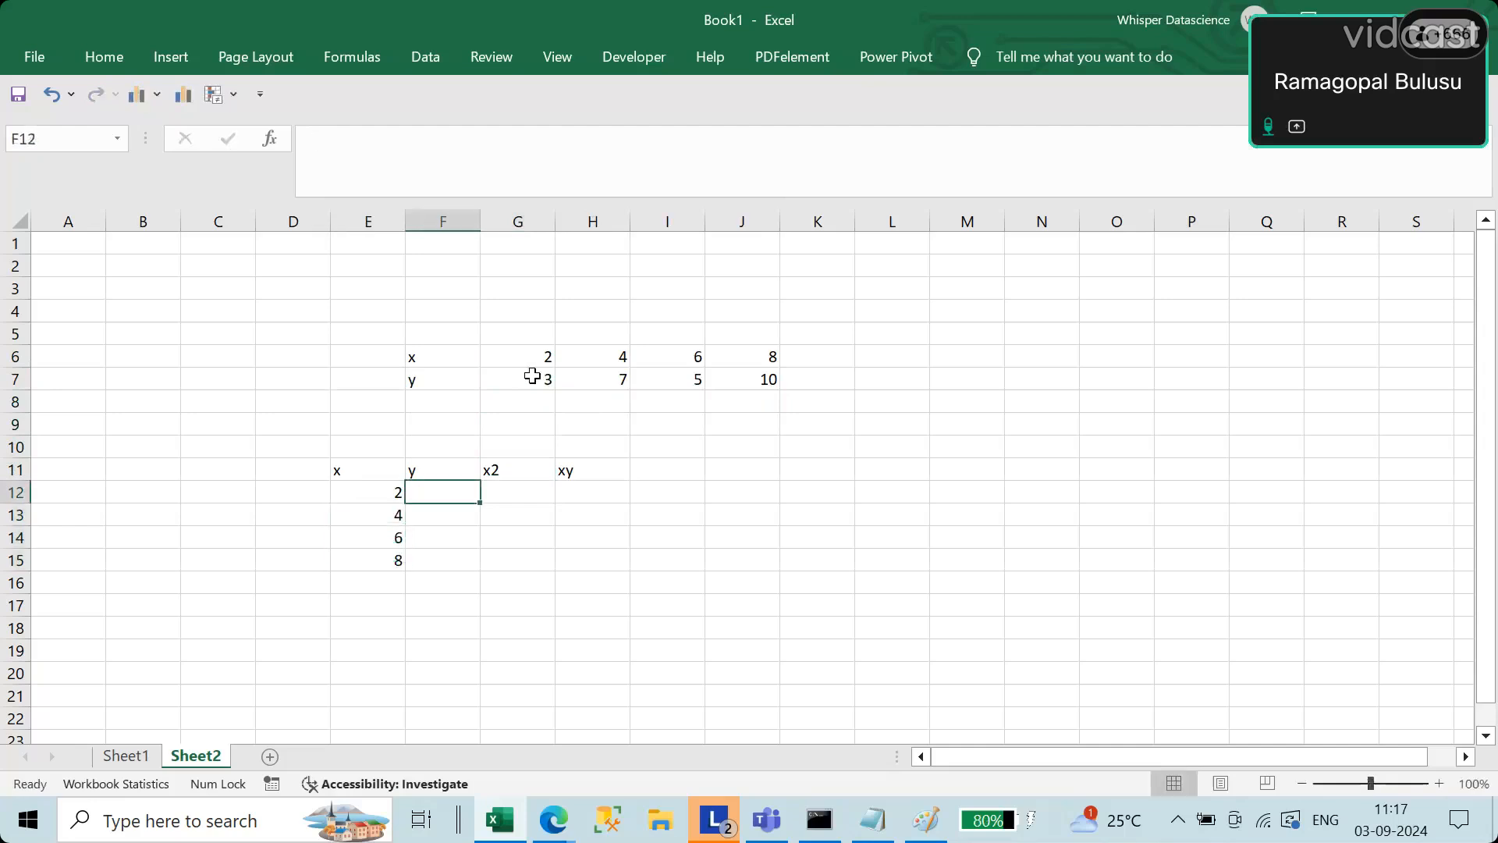
text(3)
key(Return)
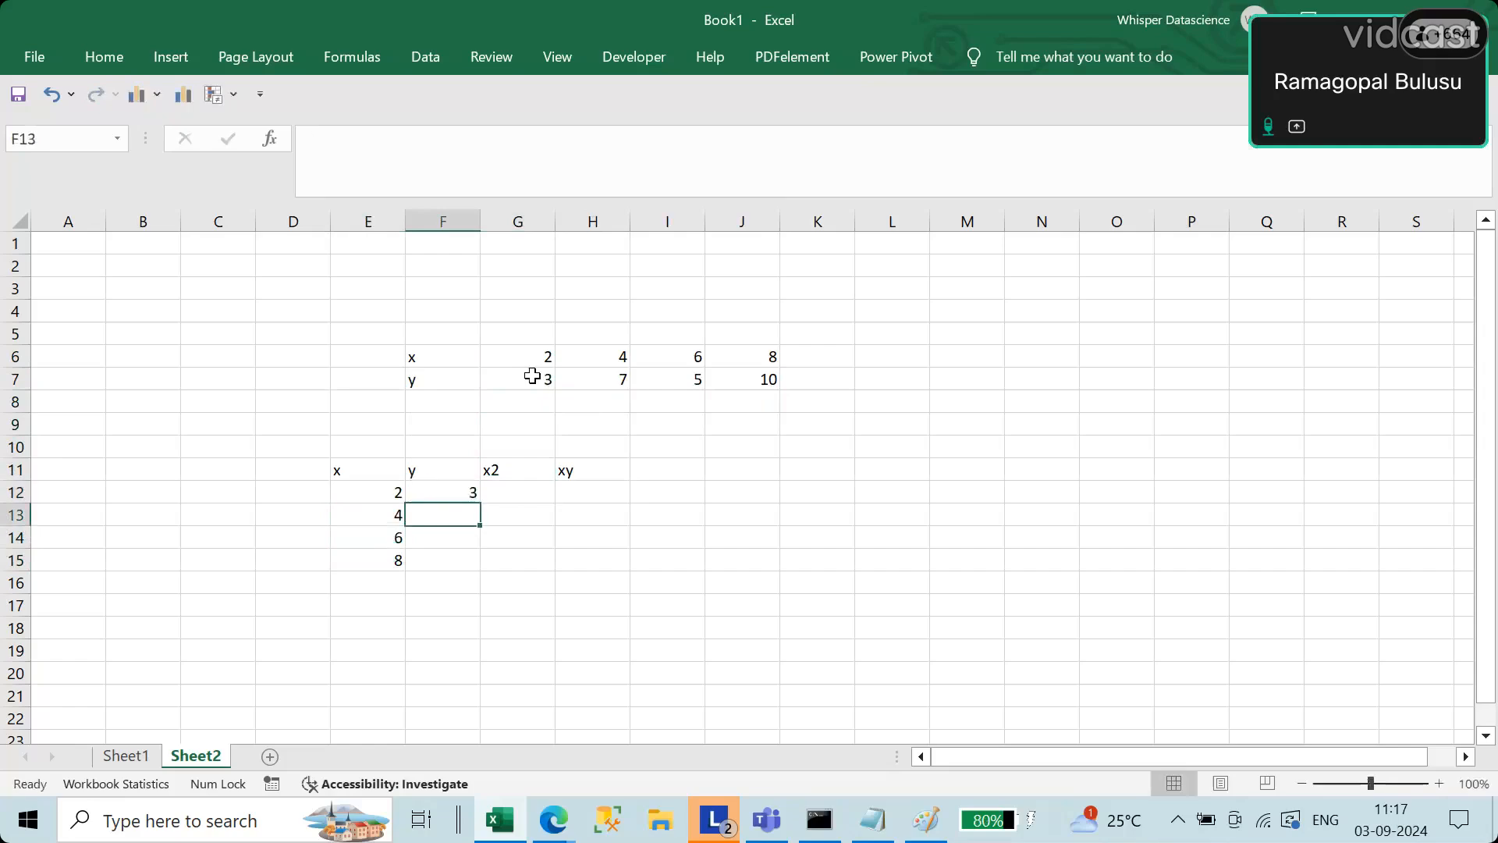
text(7)
key(Return)
text(5)
key(Return)
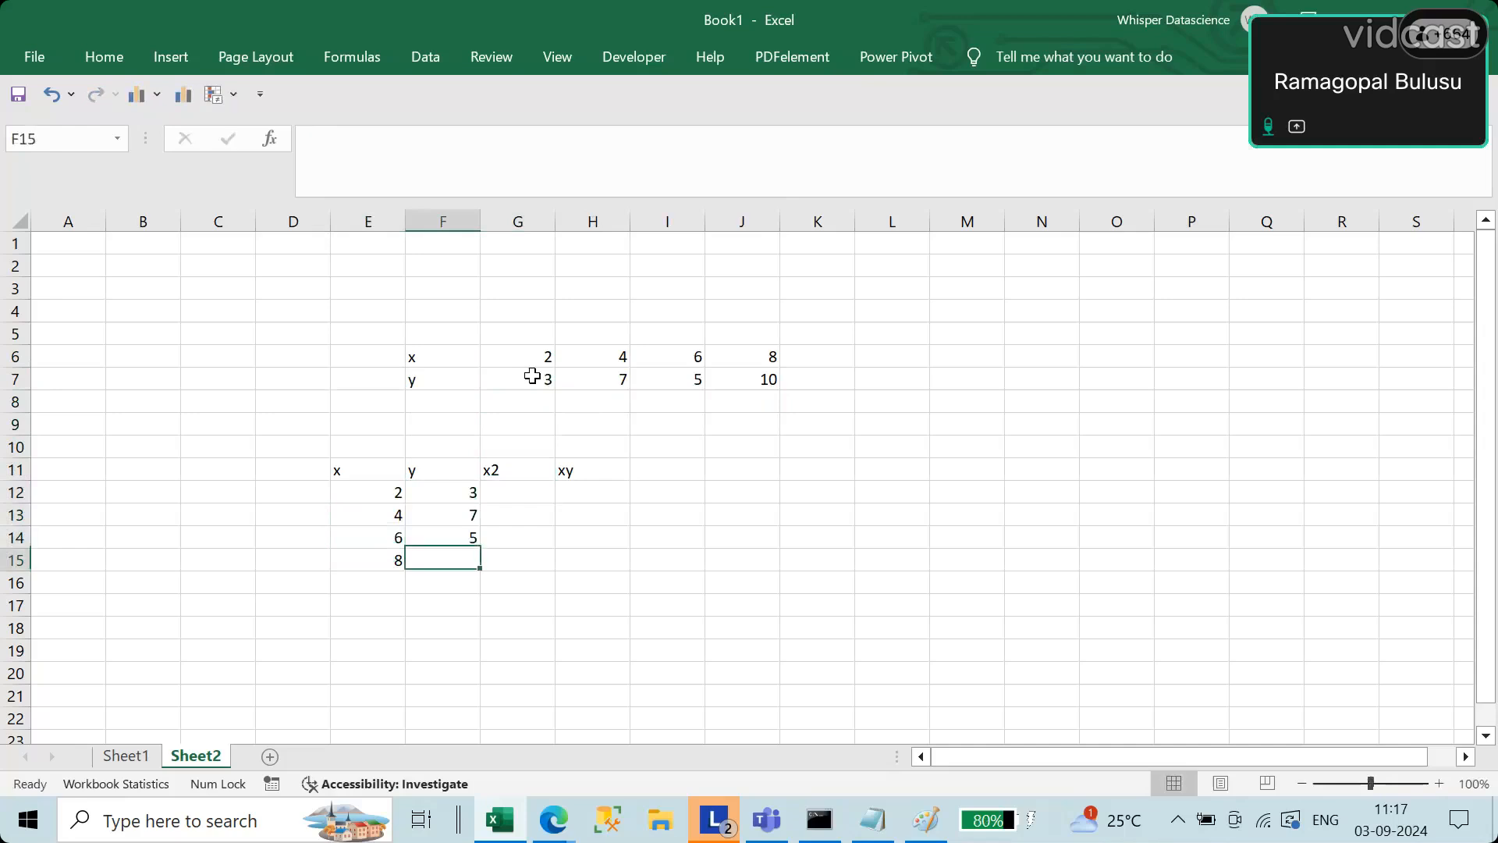
text(10)
key(Return)
Step: Fill the x2 column in G12:G15 with the squares of x: 4, 16, 36 and 64
key(Up)
key(Up)
key(Up)
key(Up)
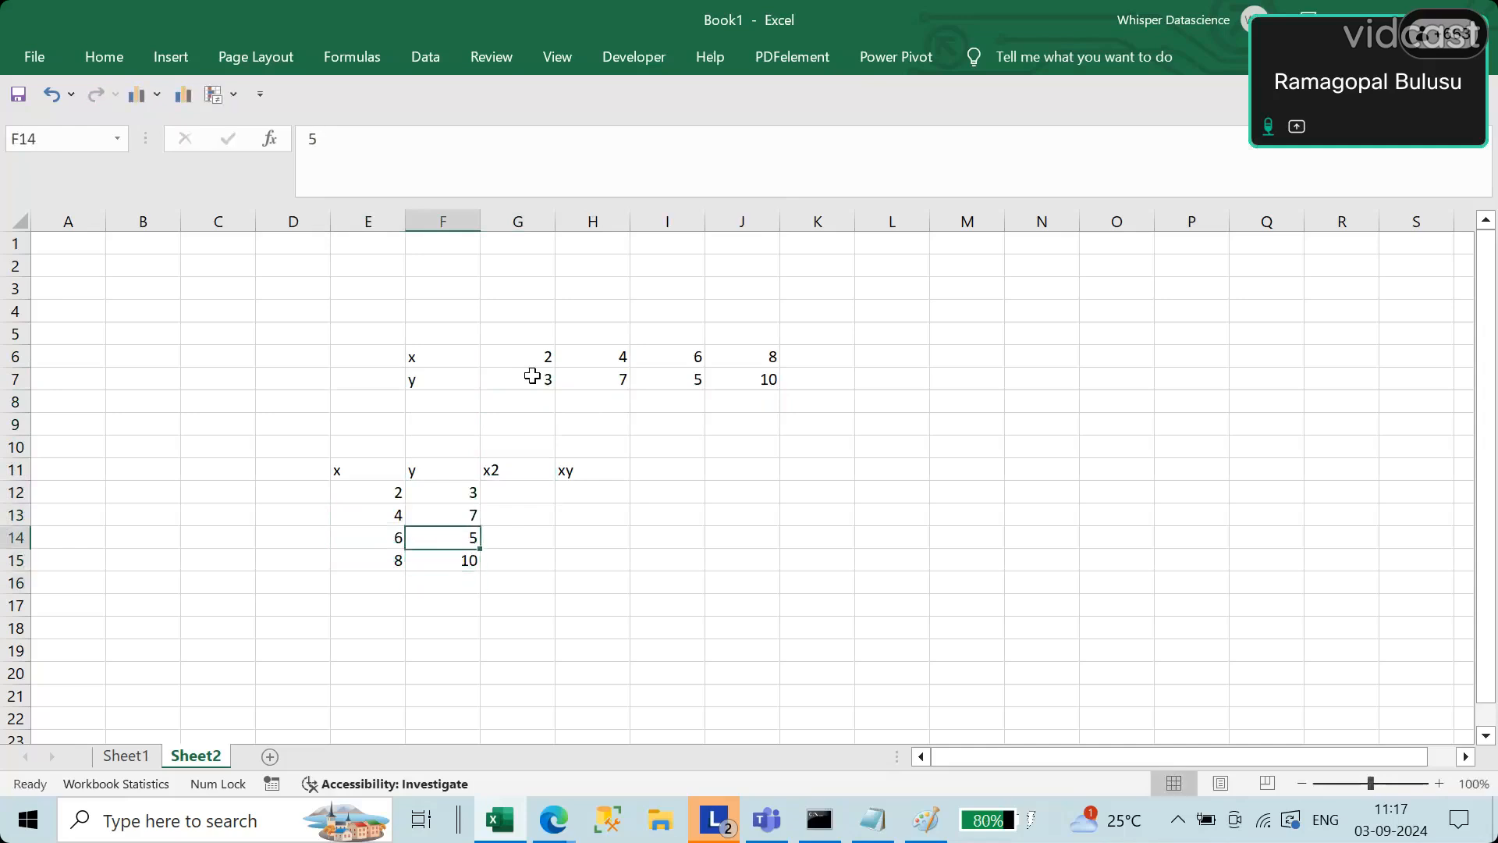
key(Right)
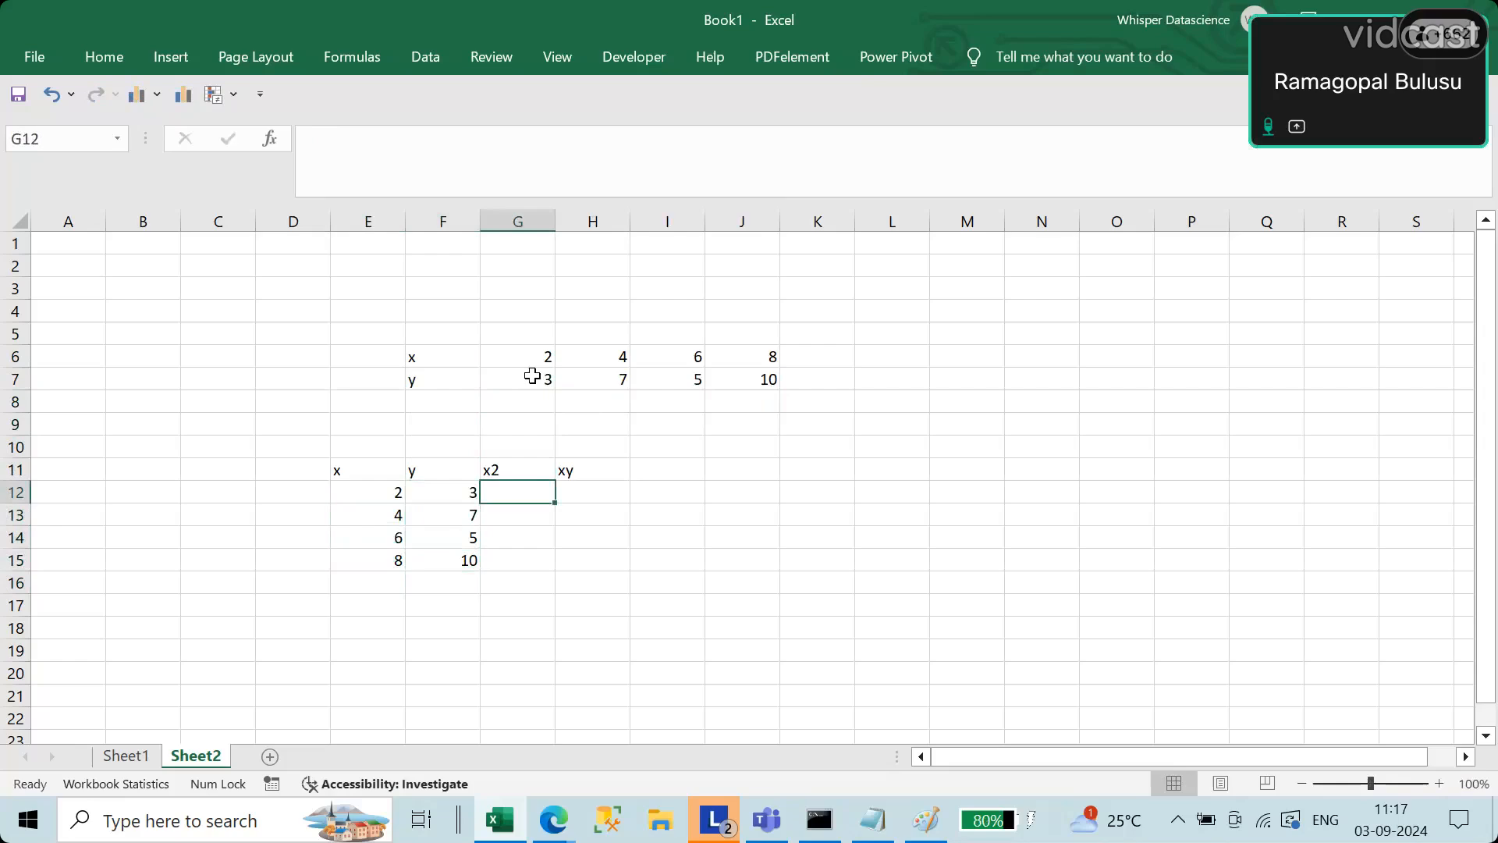
text(4)
key(Return)
text(1)
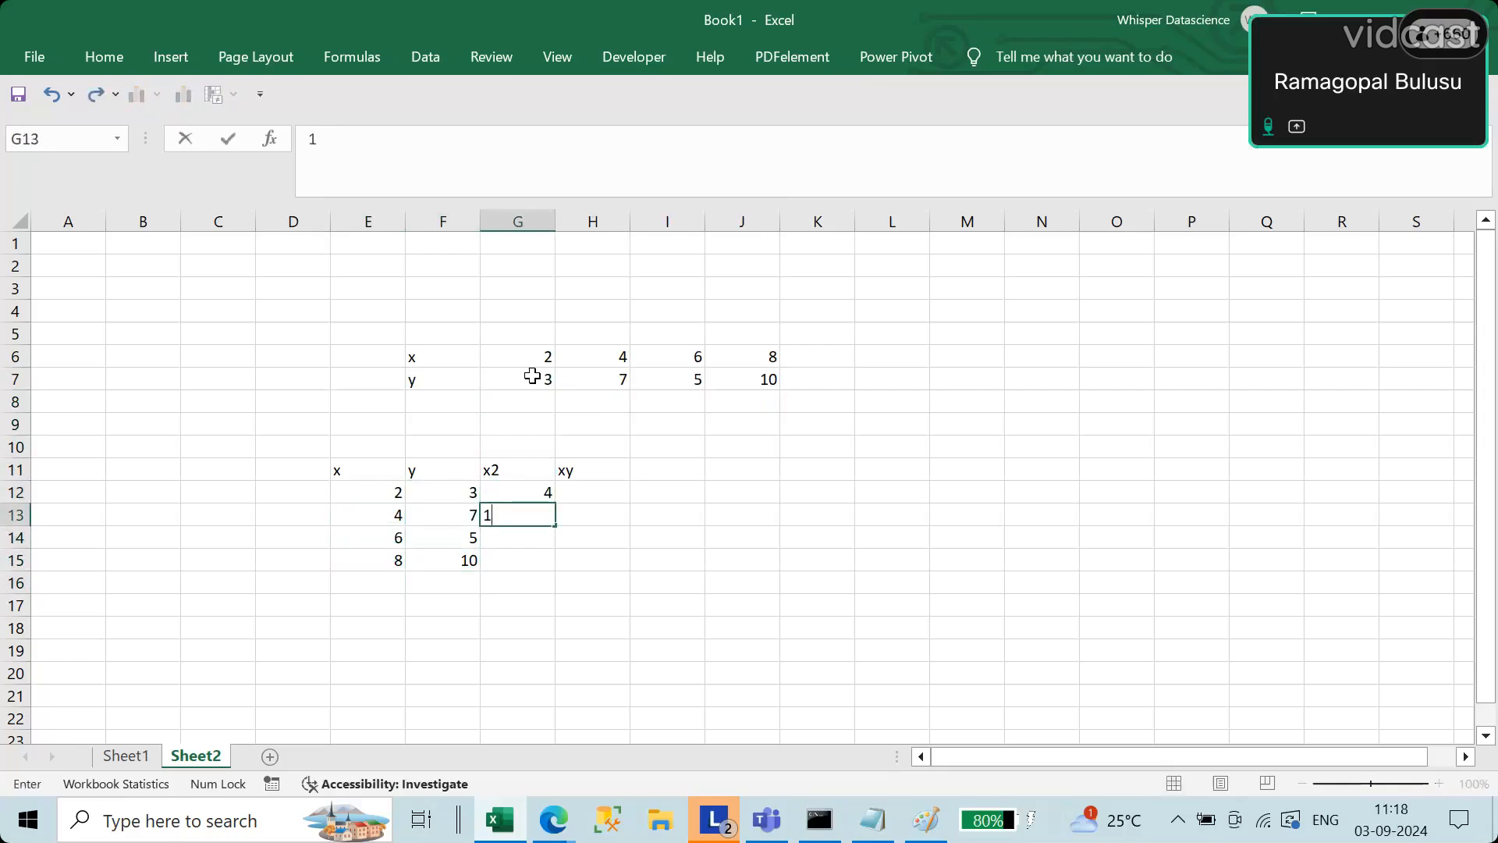
text(6)
key(Return)
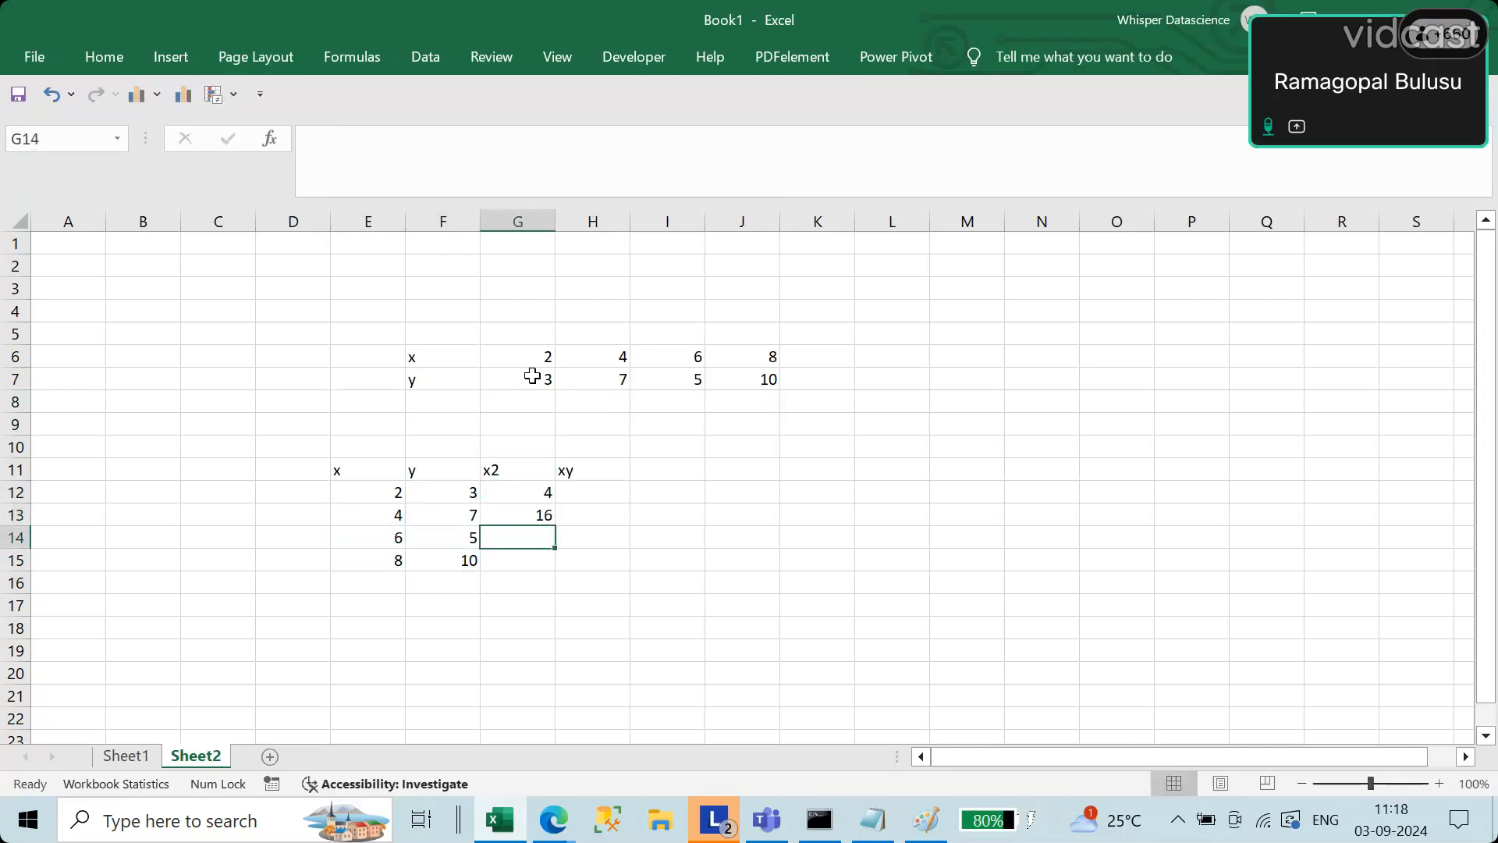
text(36)
key(Return)
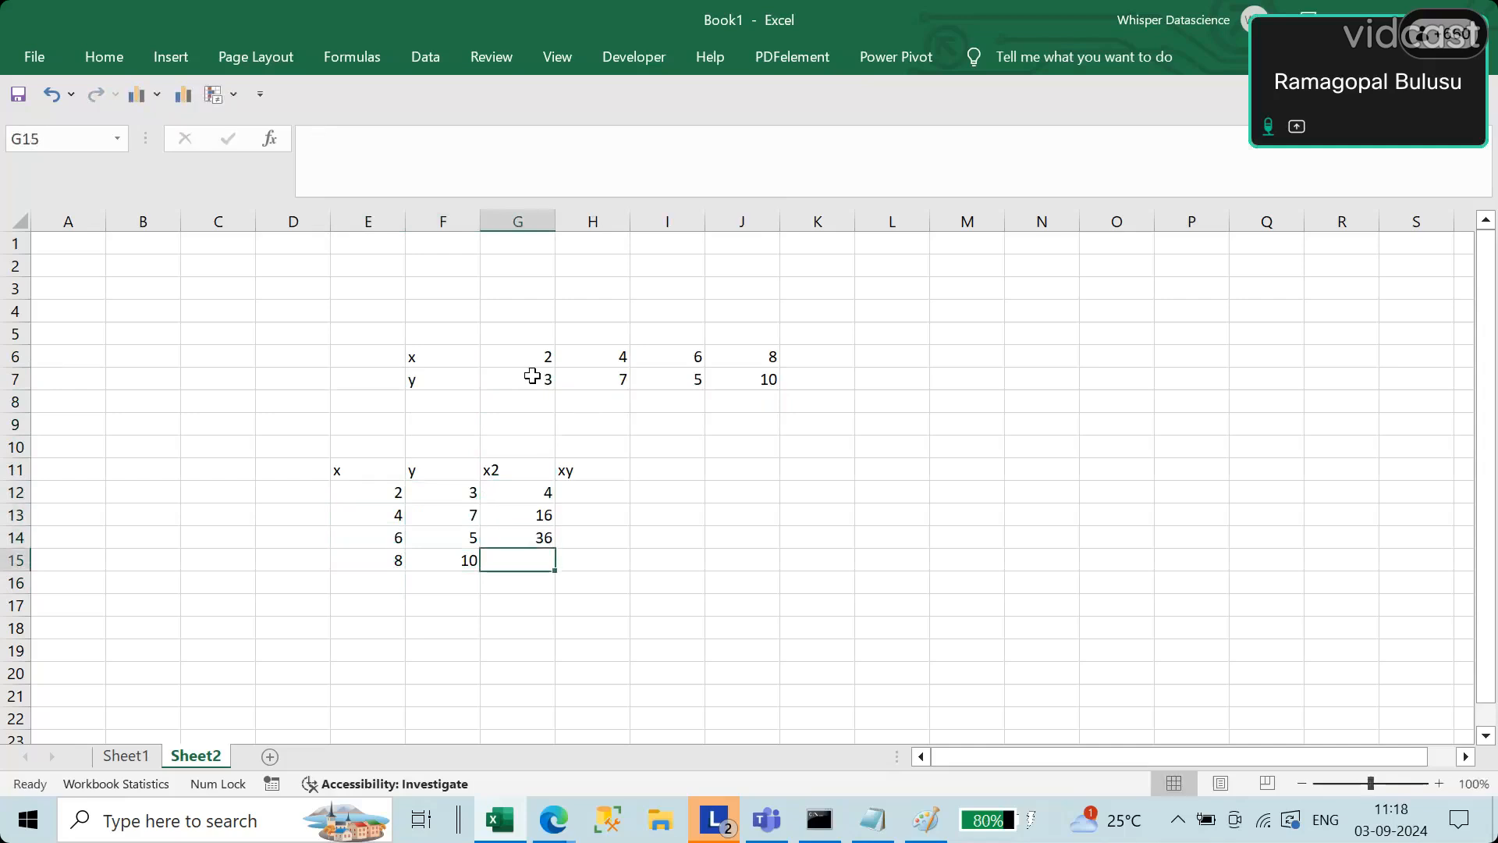
text(64)
key(Tab)
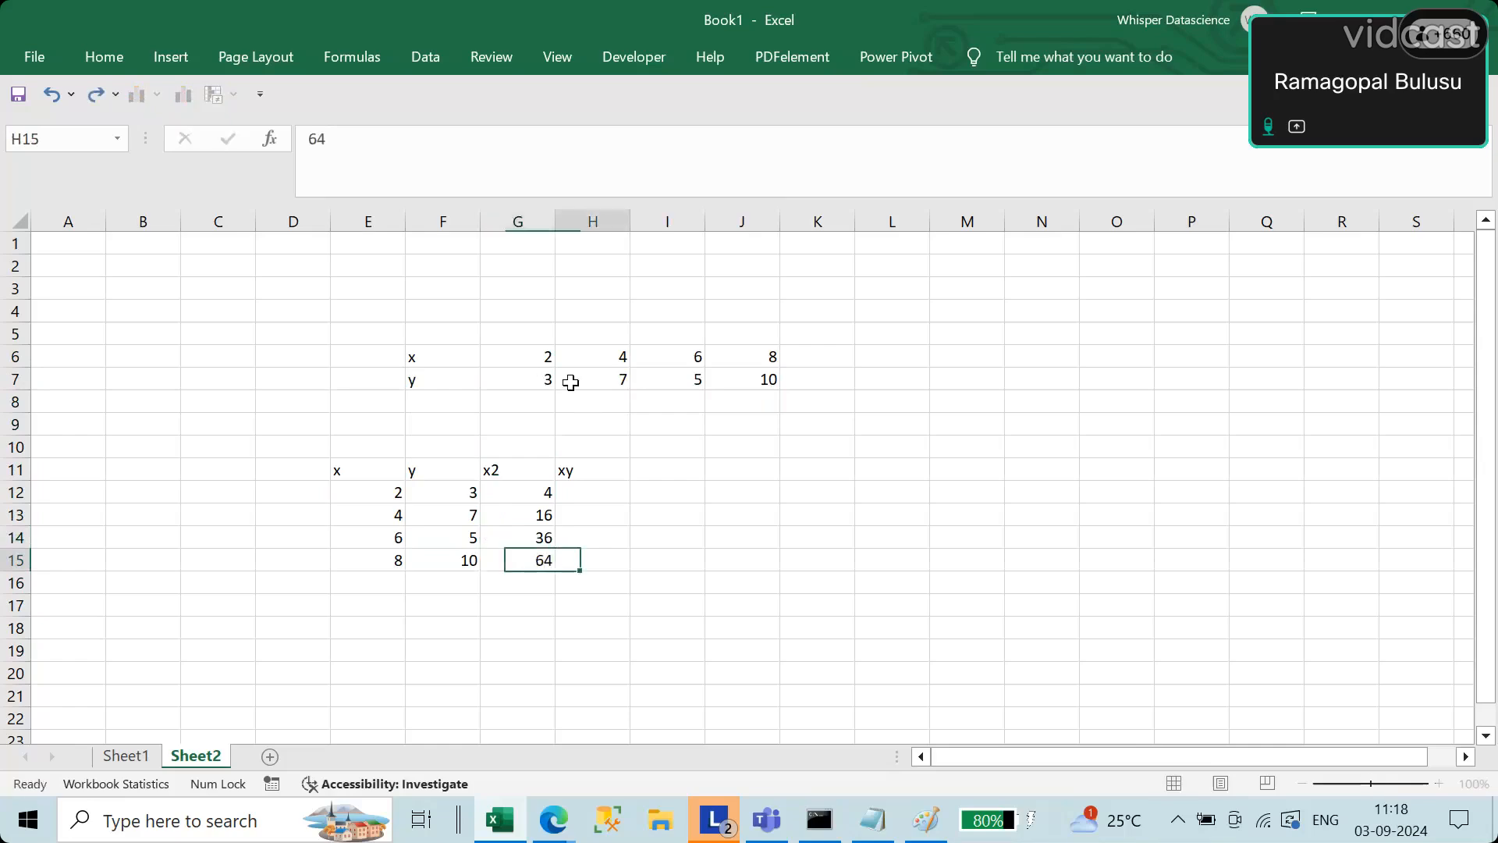
Step: Fill the xy column in H12:H15 with the products 6, 28, 30 and 80
key(Up)
key(Up)
key(Up)
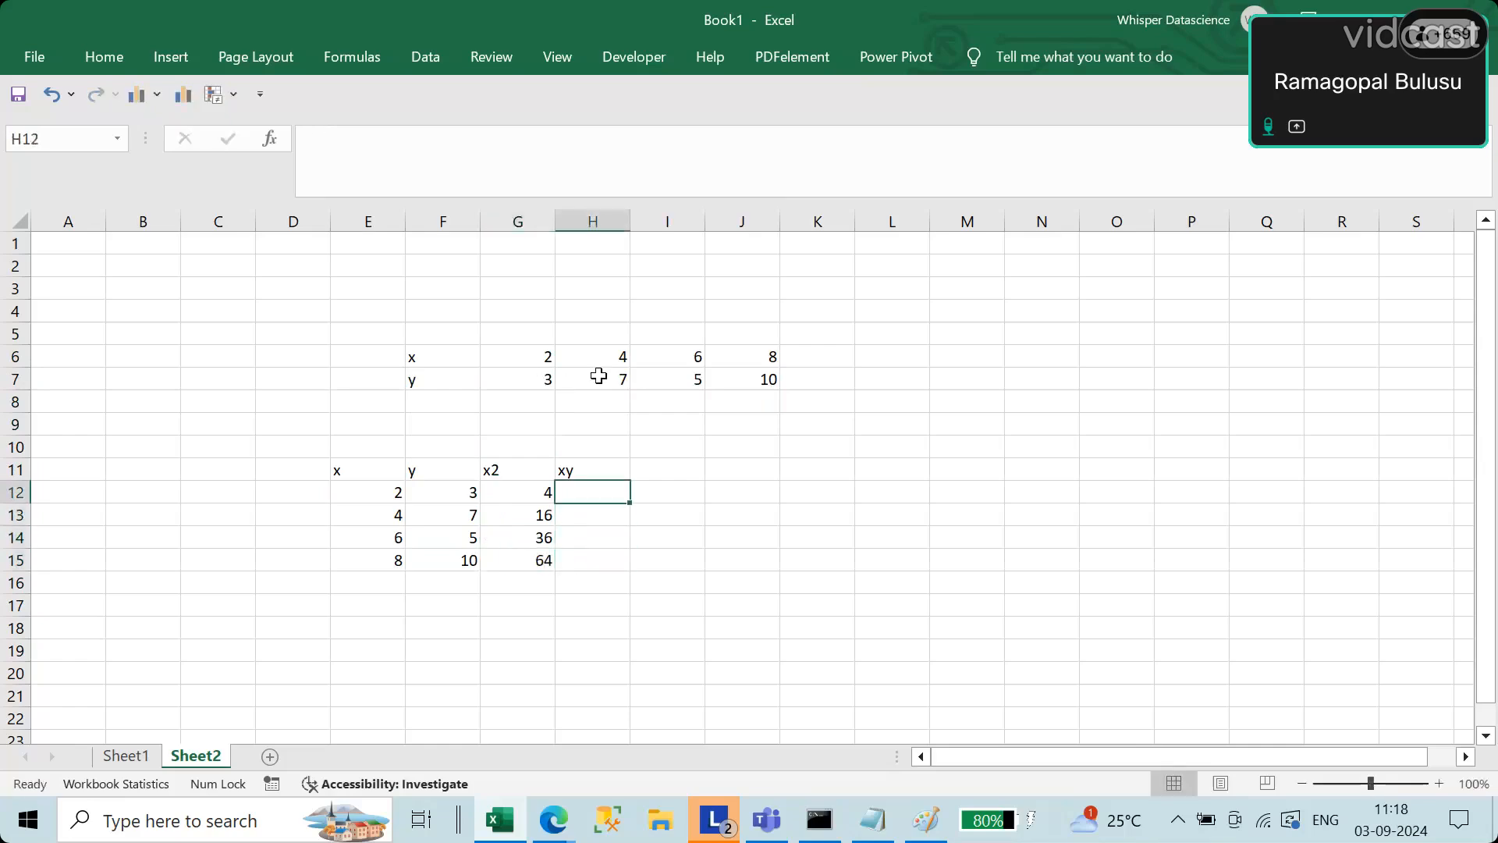
text(6)
key(Return)
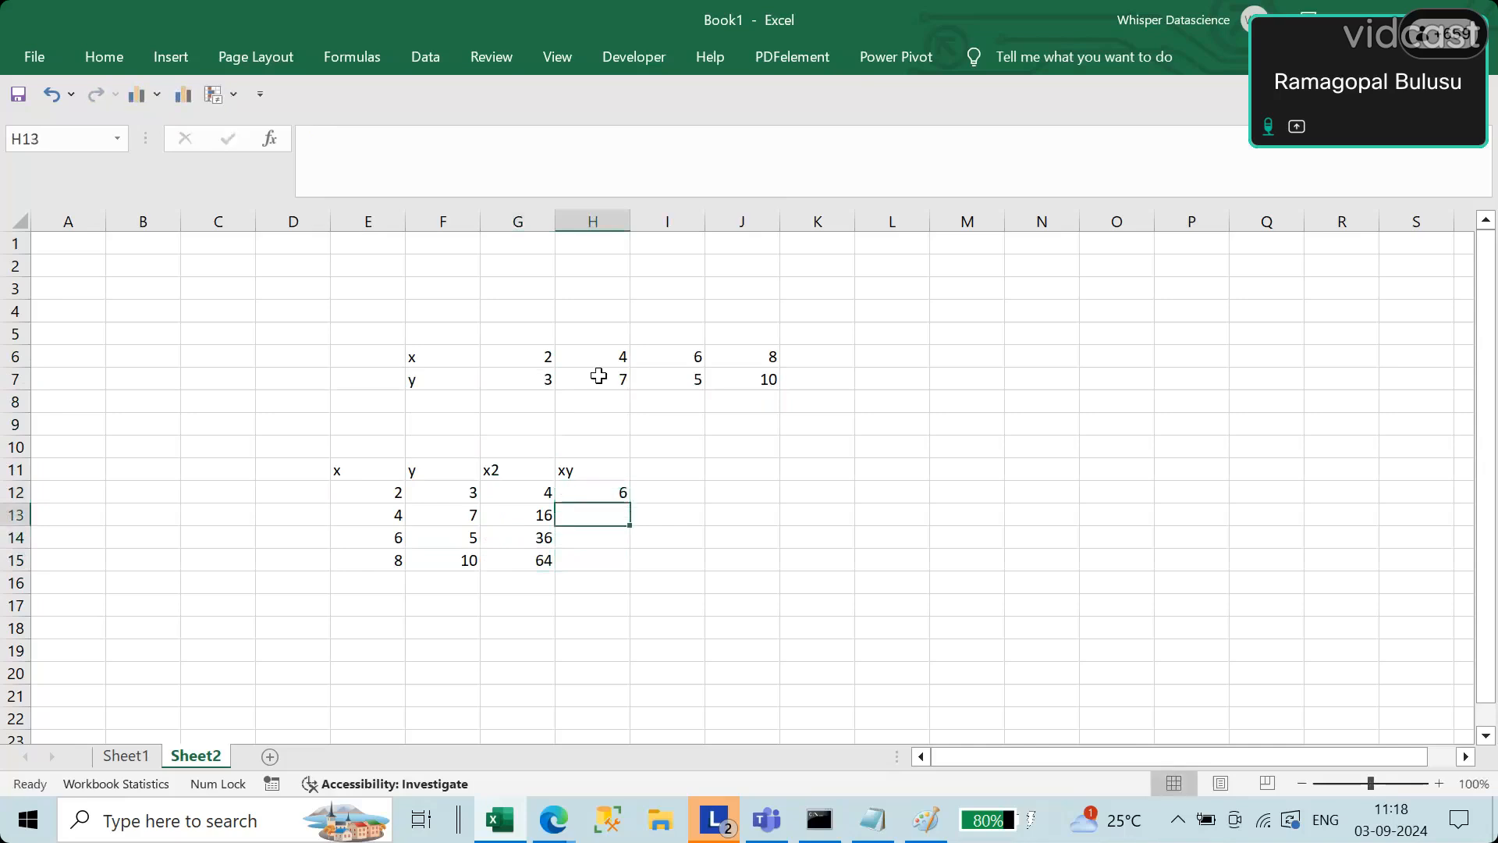
text(28)
key(Return)
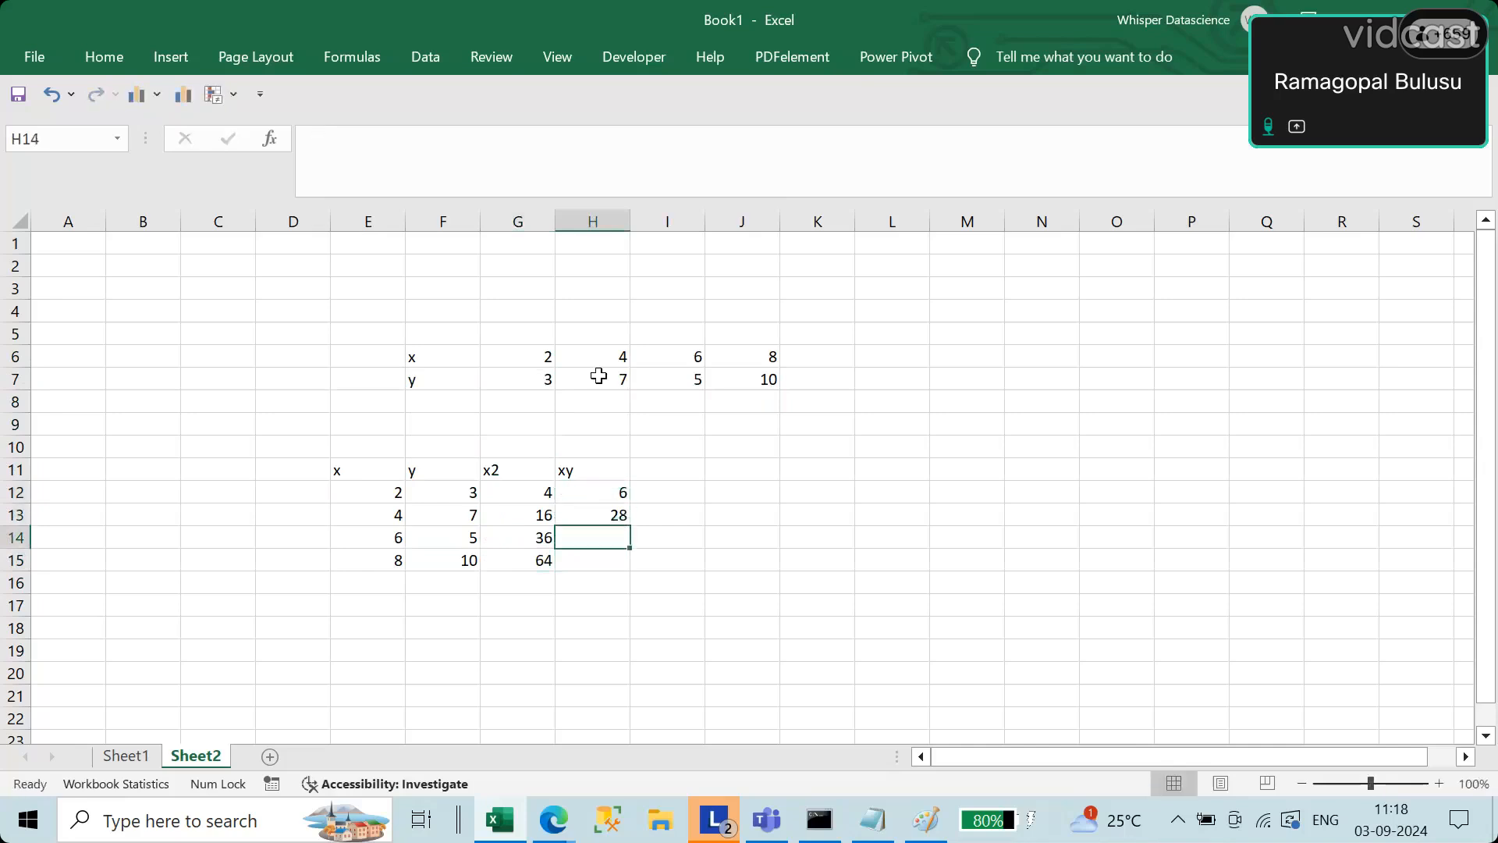
text(30)
key(Return)
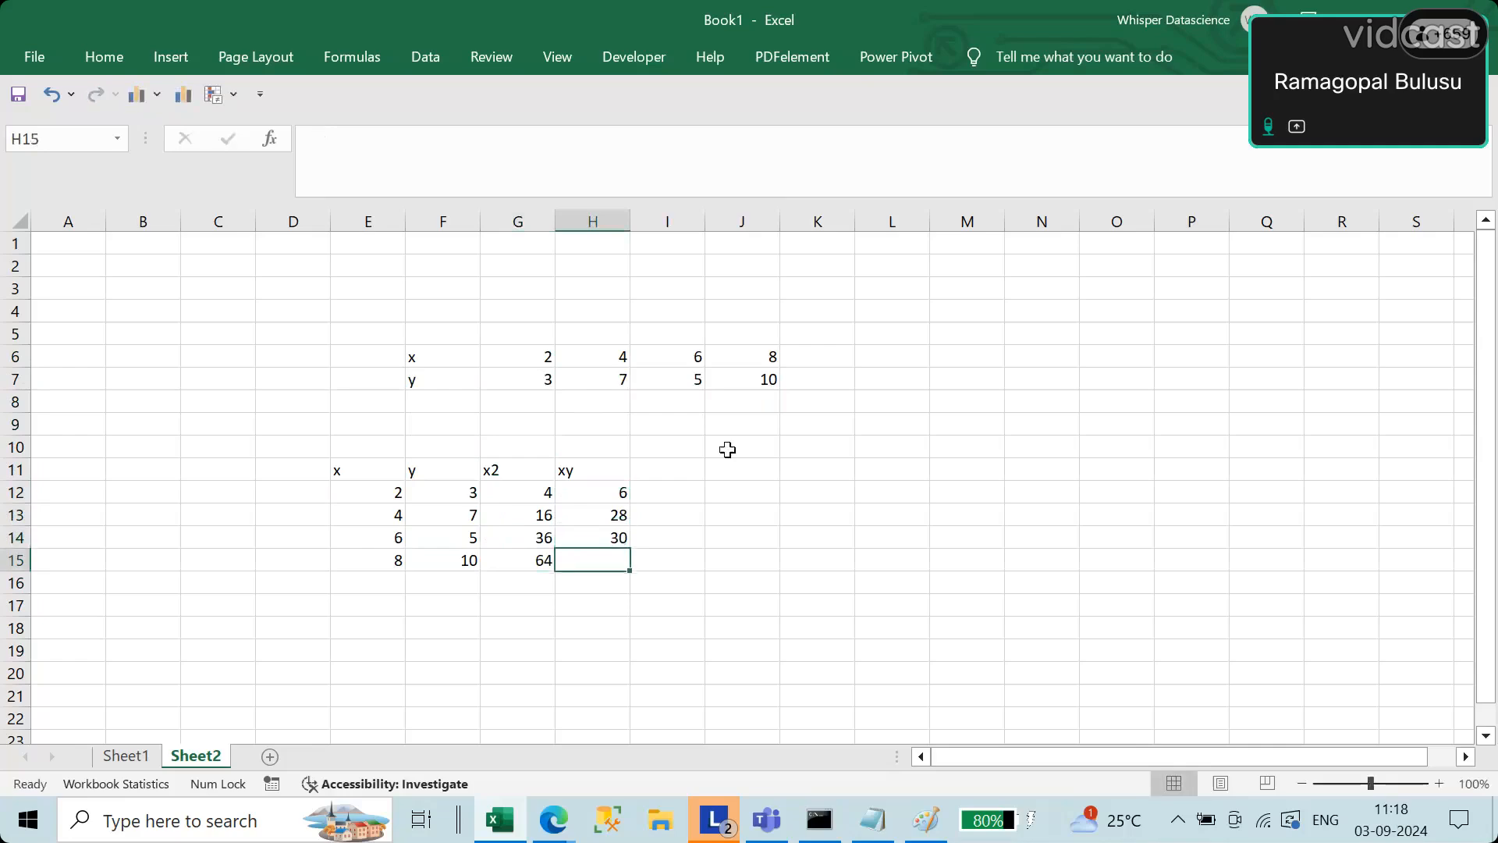
text(80)
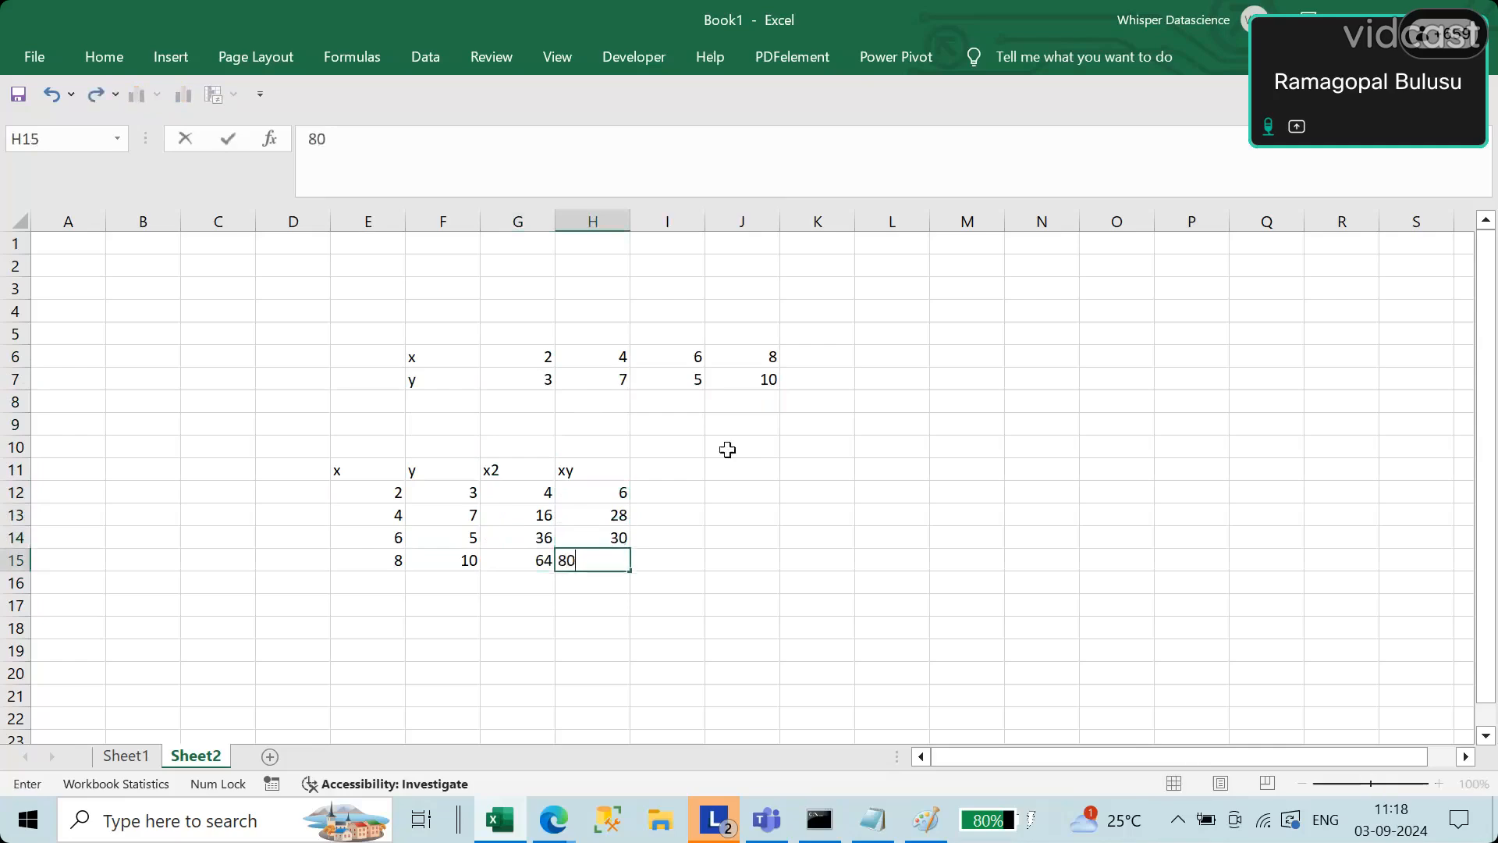
key(Return)
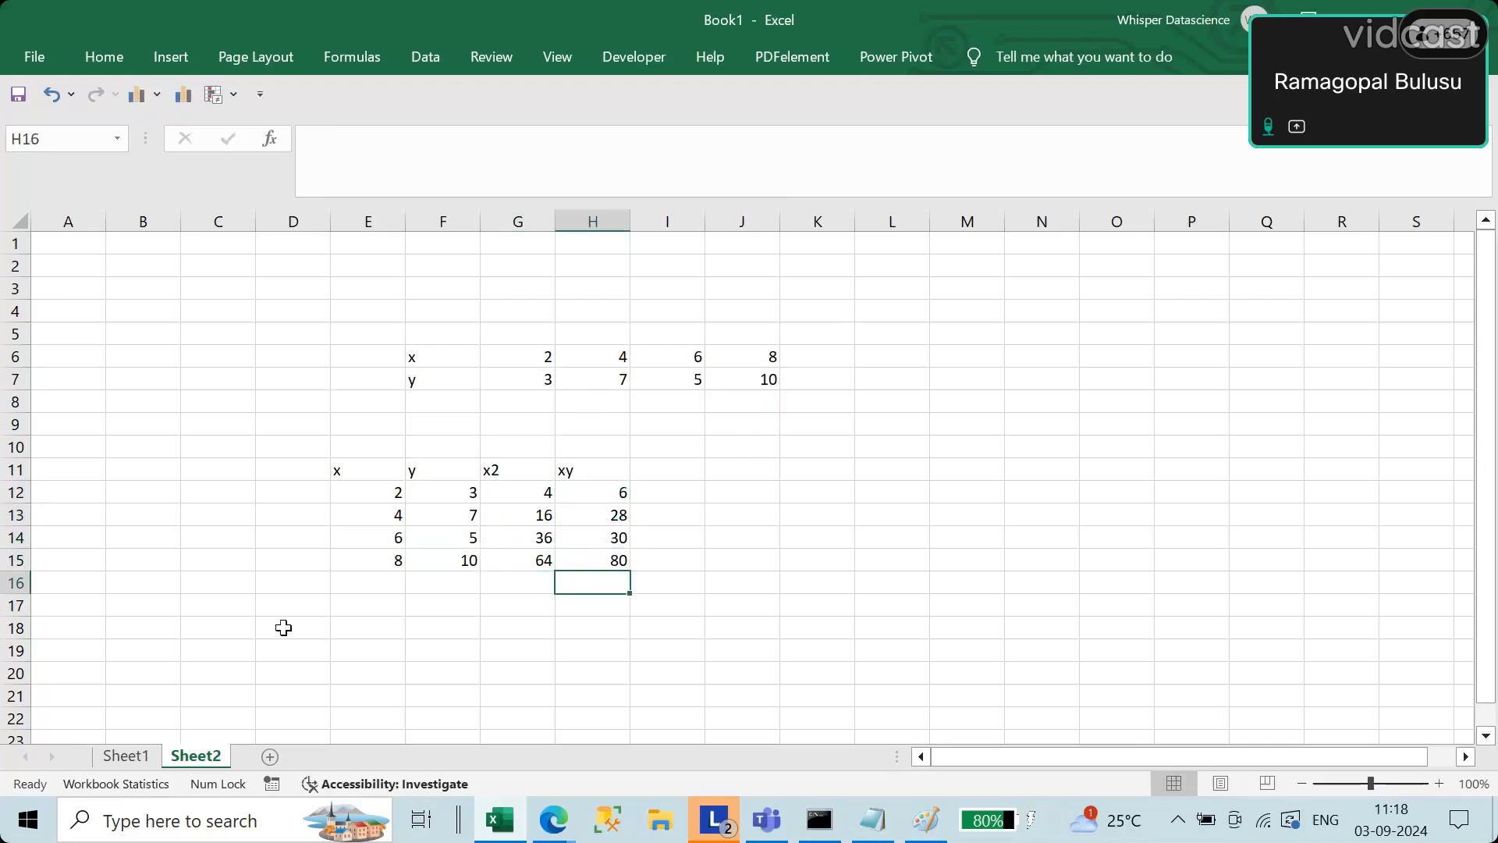
click(384, 589)
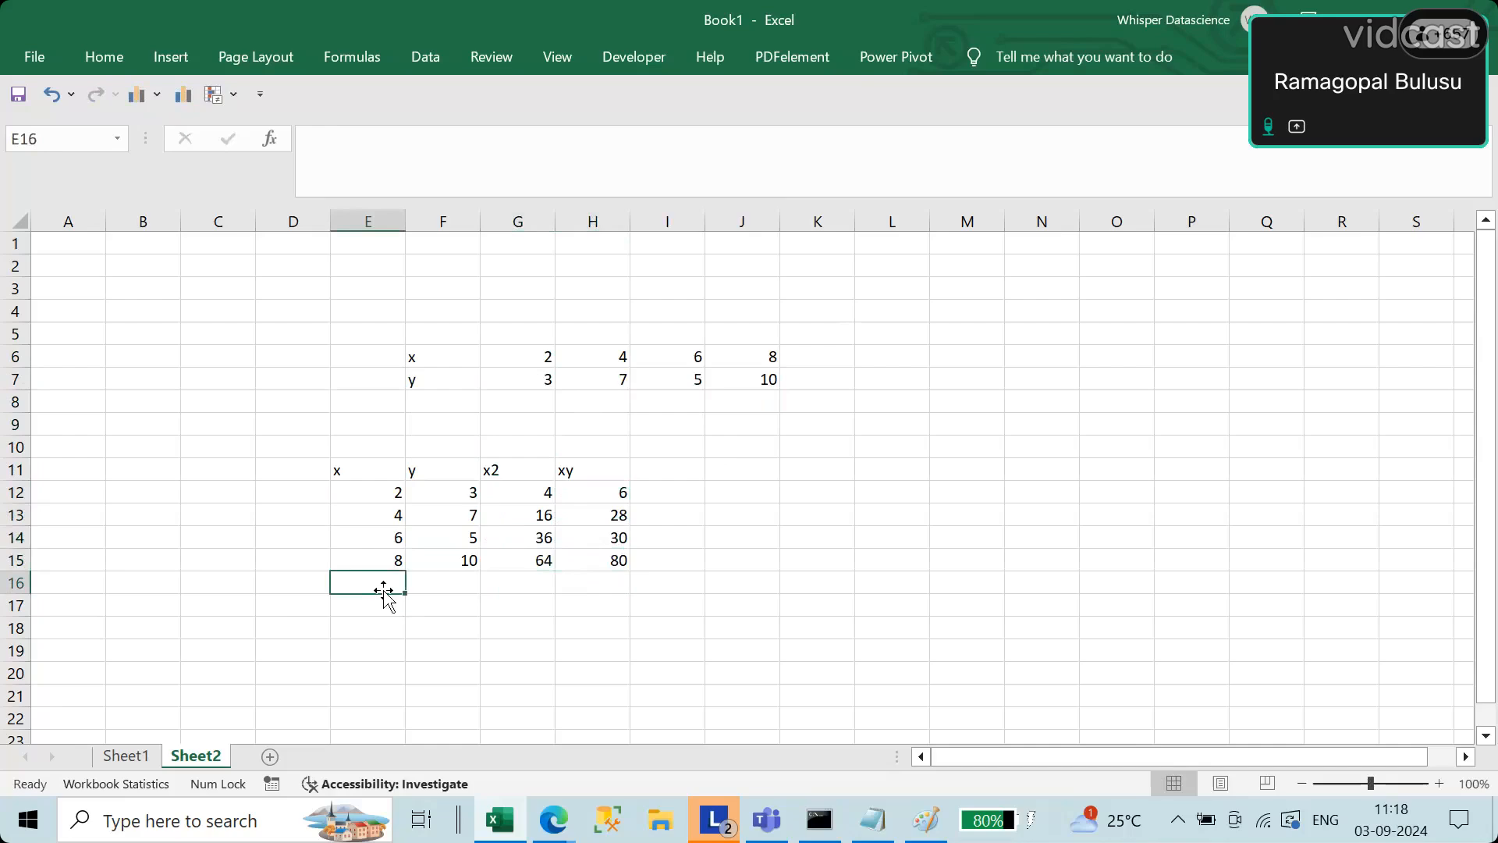
text(=sum)
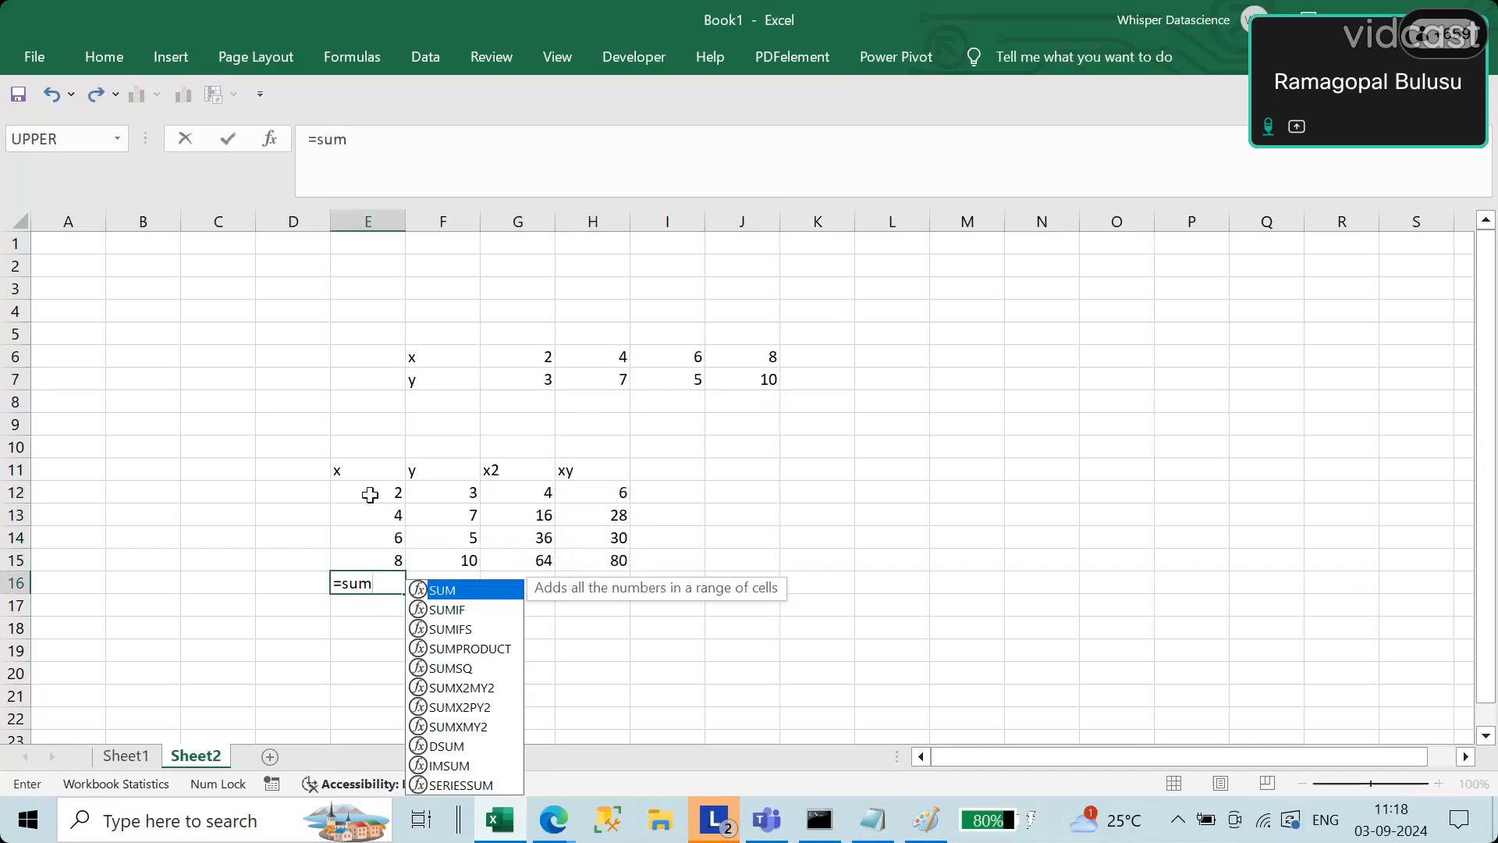
drag(367, 491, 381, 563)
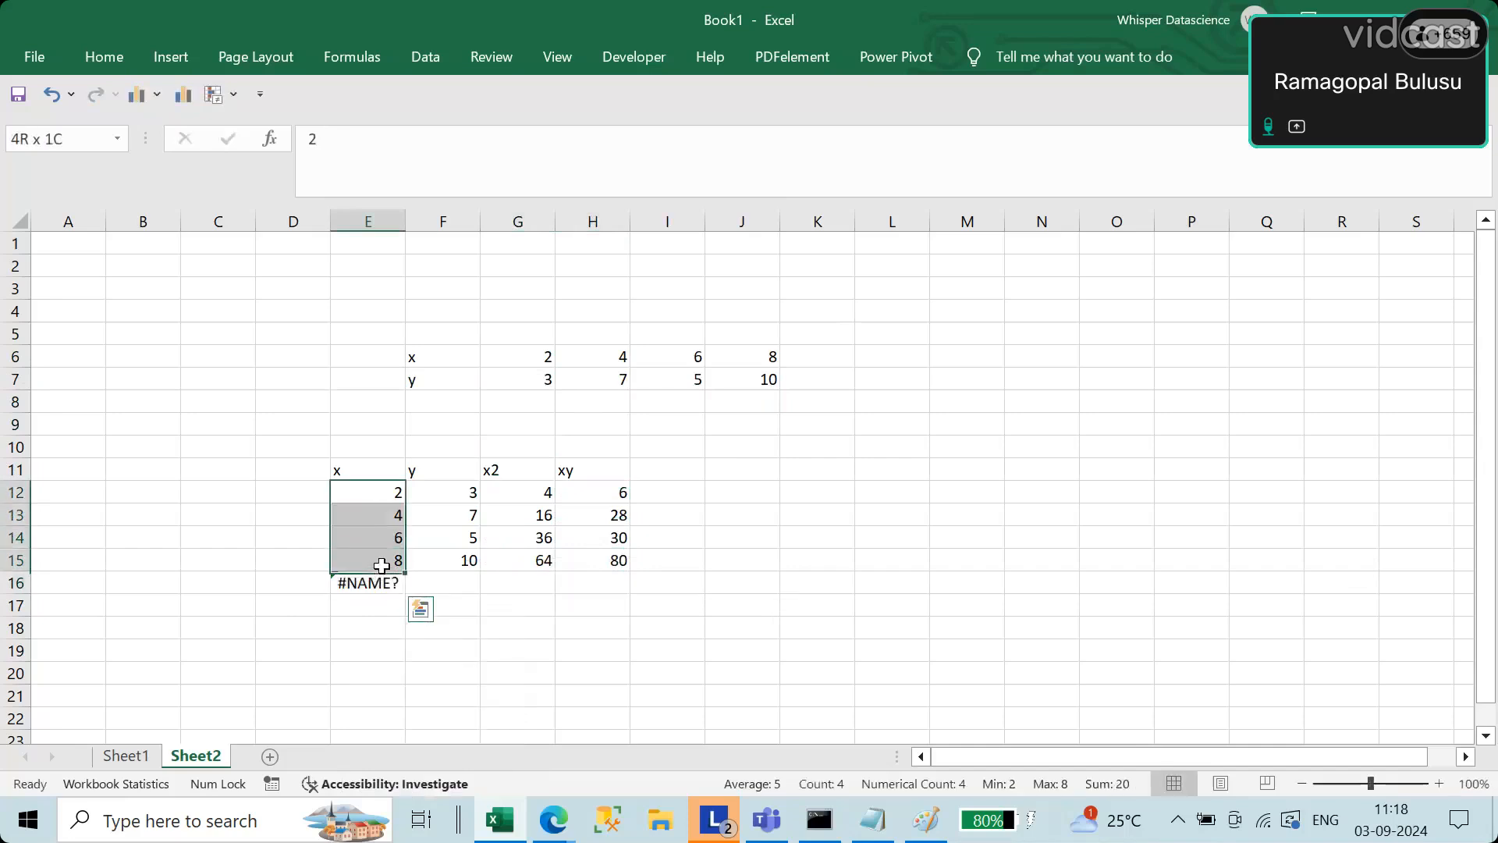
click(367, 583)
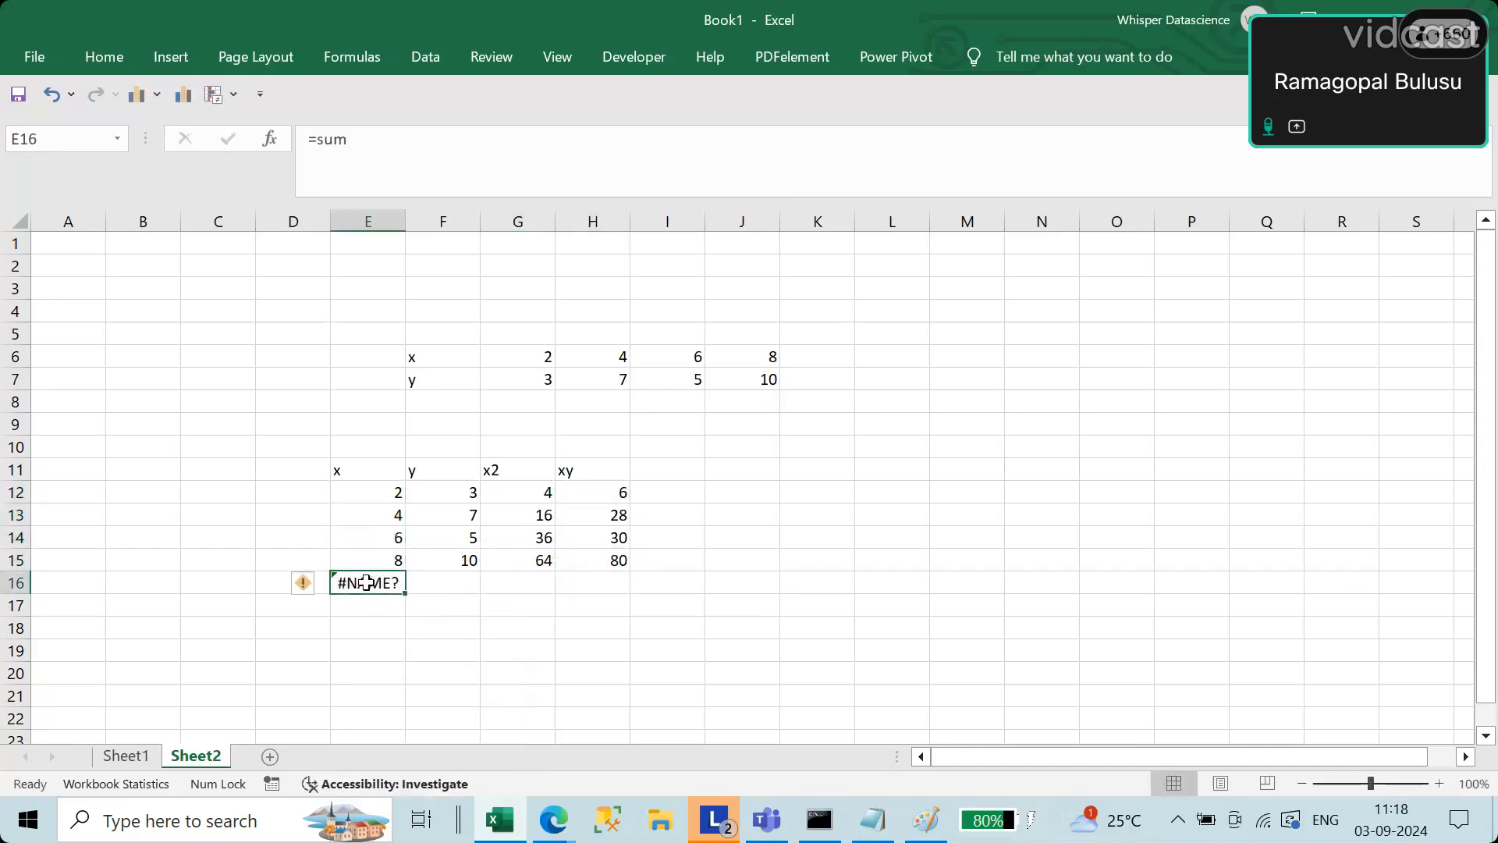
key(BackSpace)
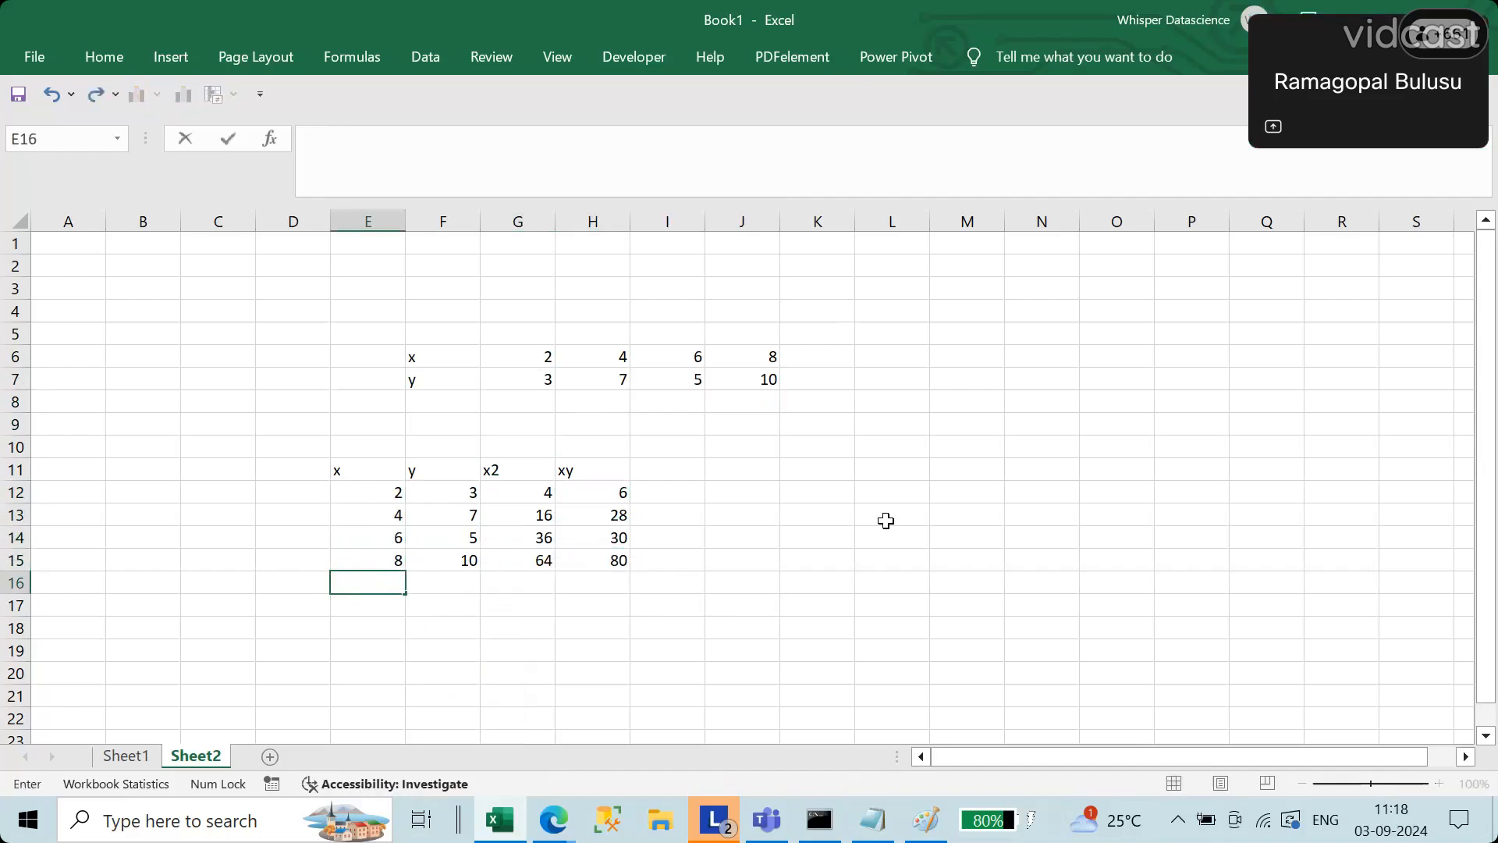
Step: Enter the column totals 20, 25 and 120 under x, y and x2 in E16:G16
drag(391, 500, 392, 565)
click(378, 587)
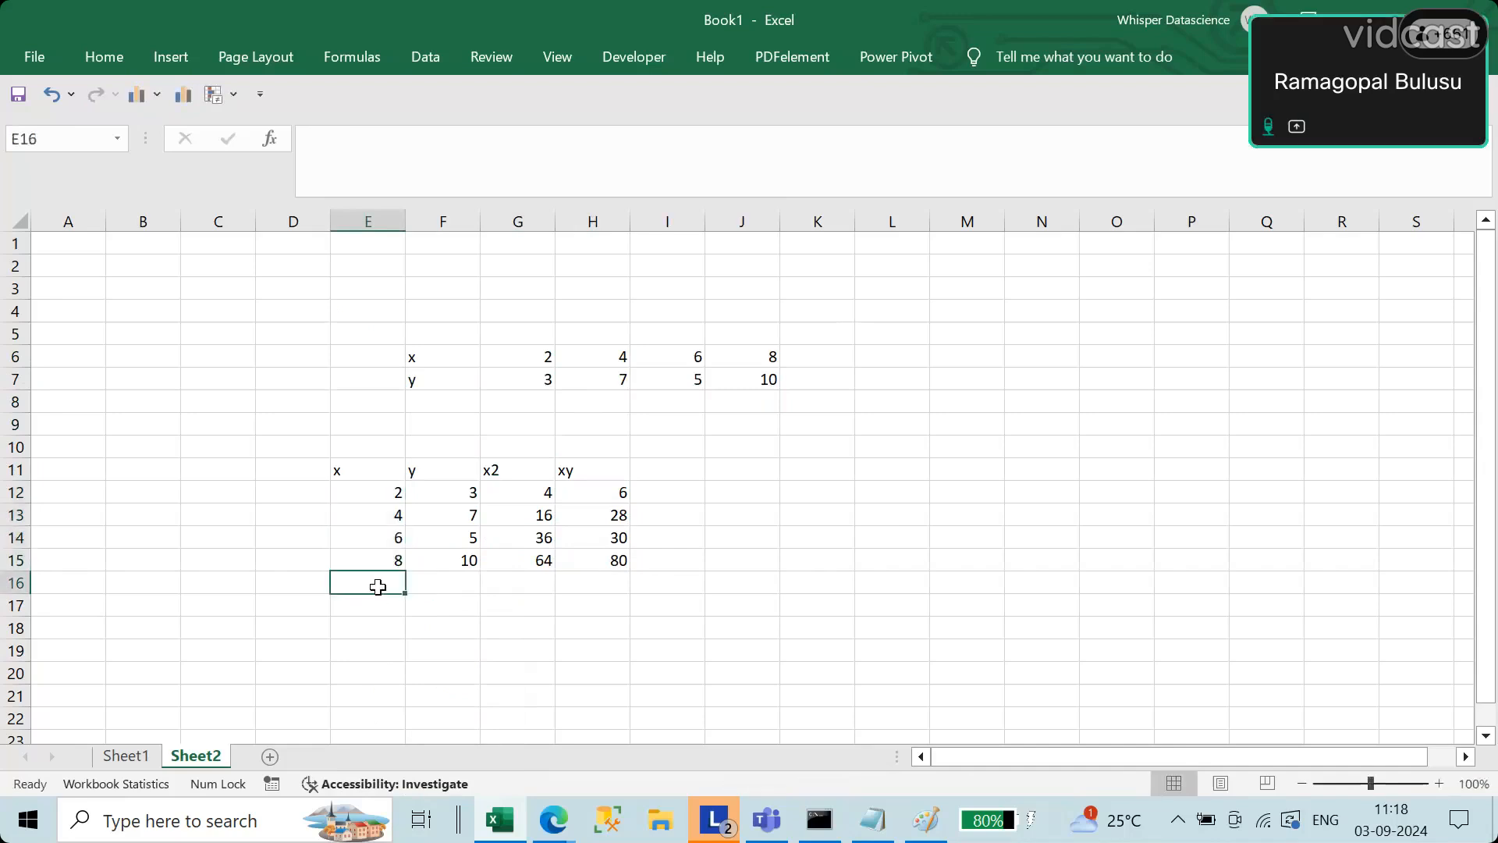
text(20)
key(Tab)
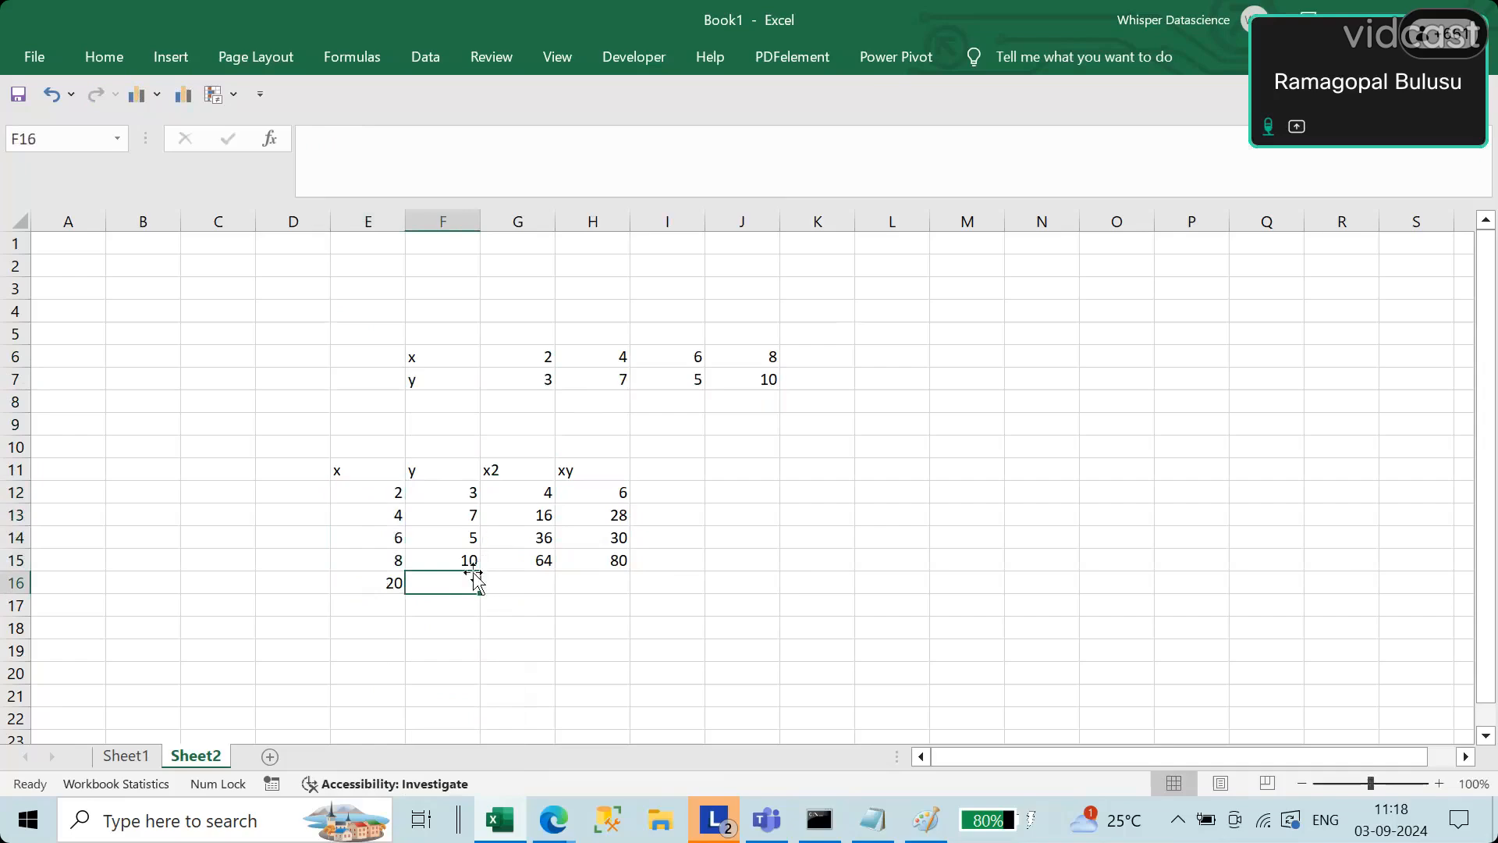
text(25)
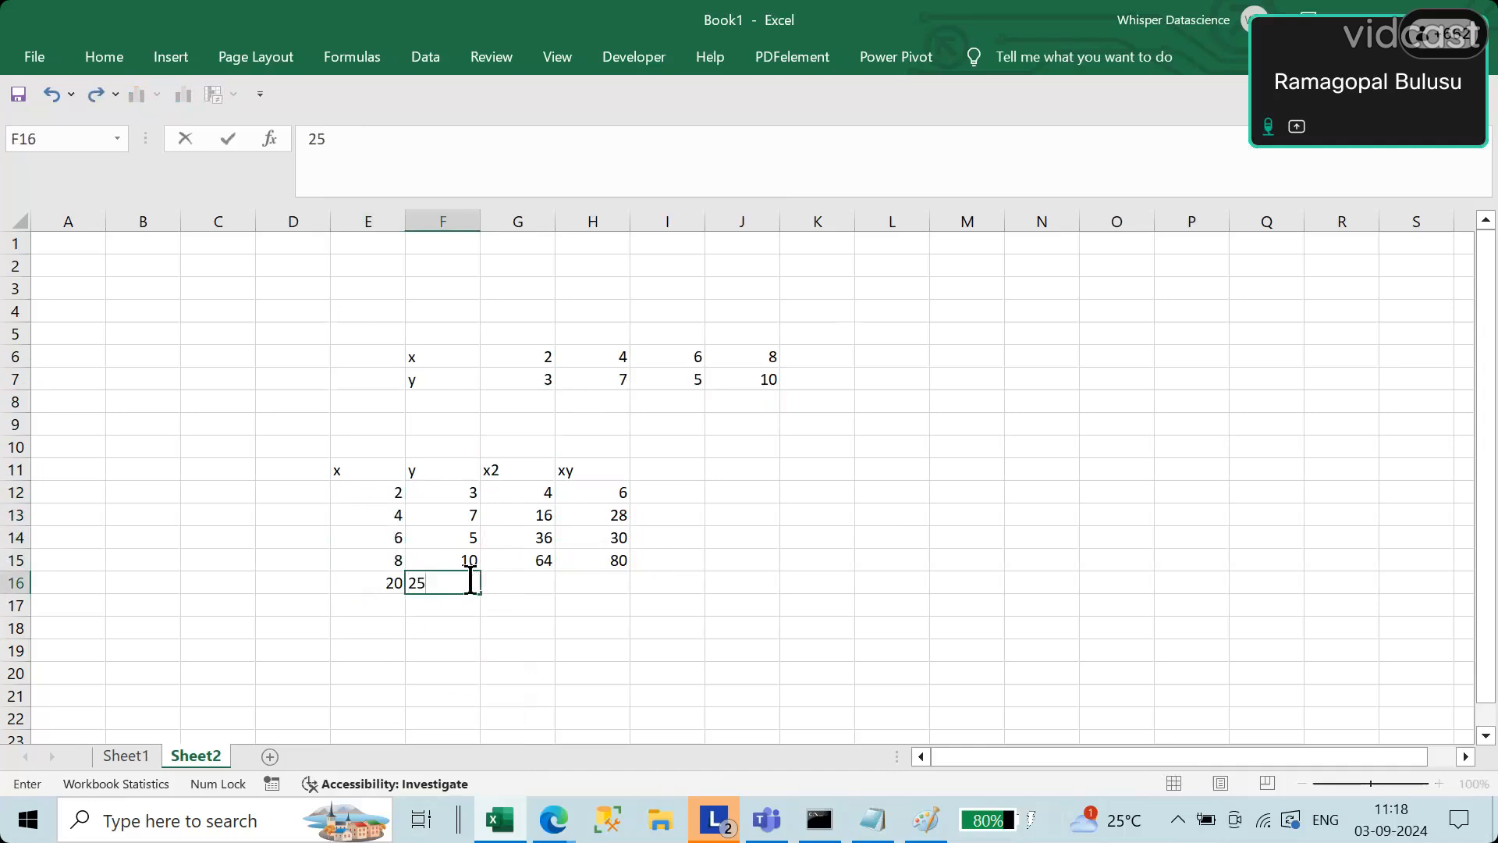
key(Tab)
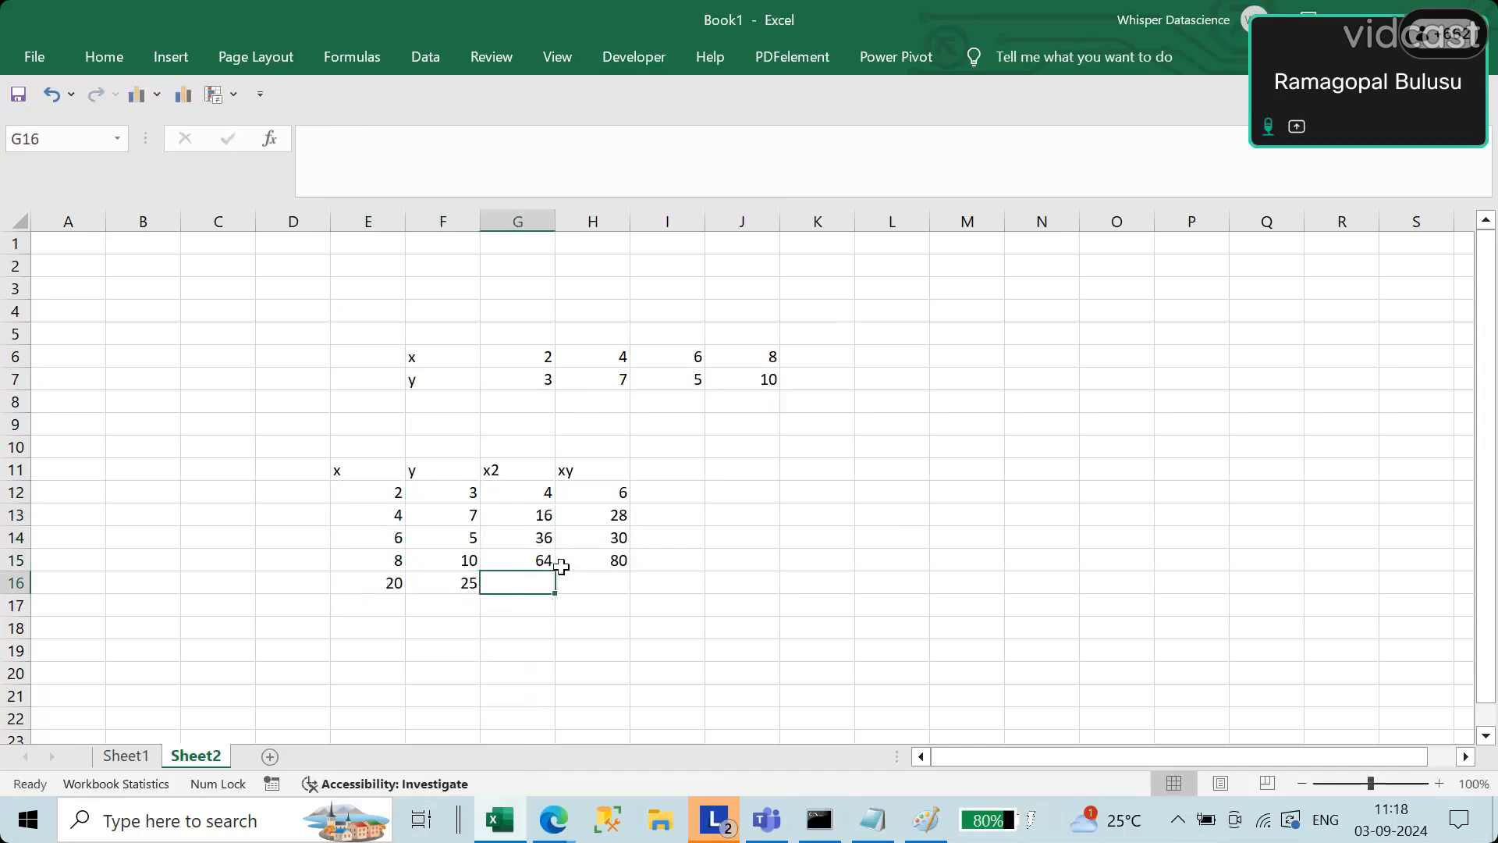
text(129)
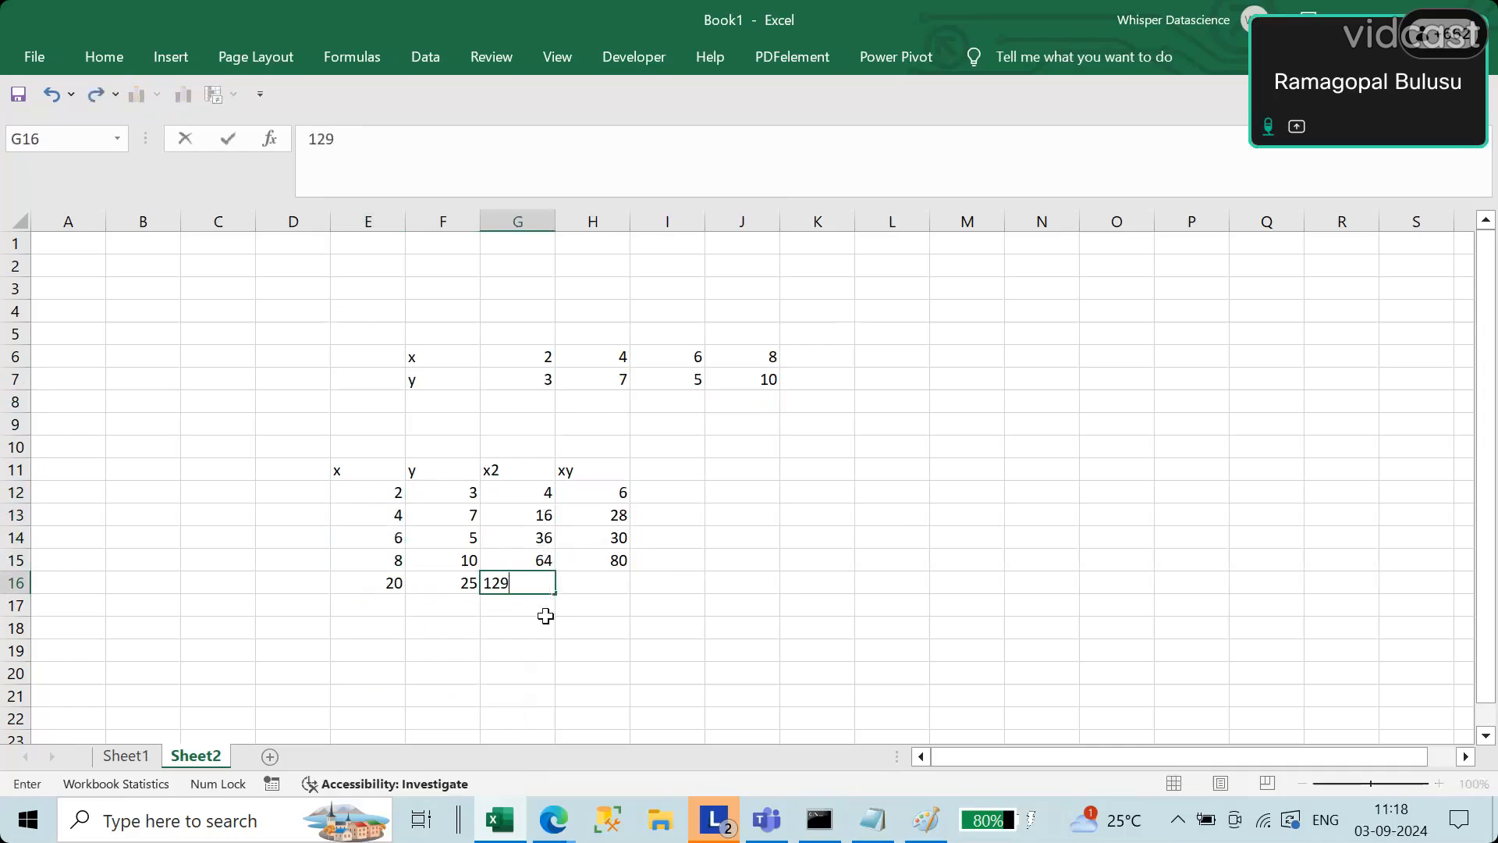
key(BackSpace)
text(0)
key(Tab)
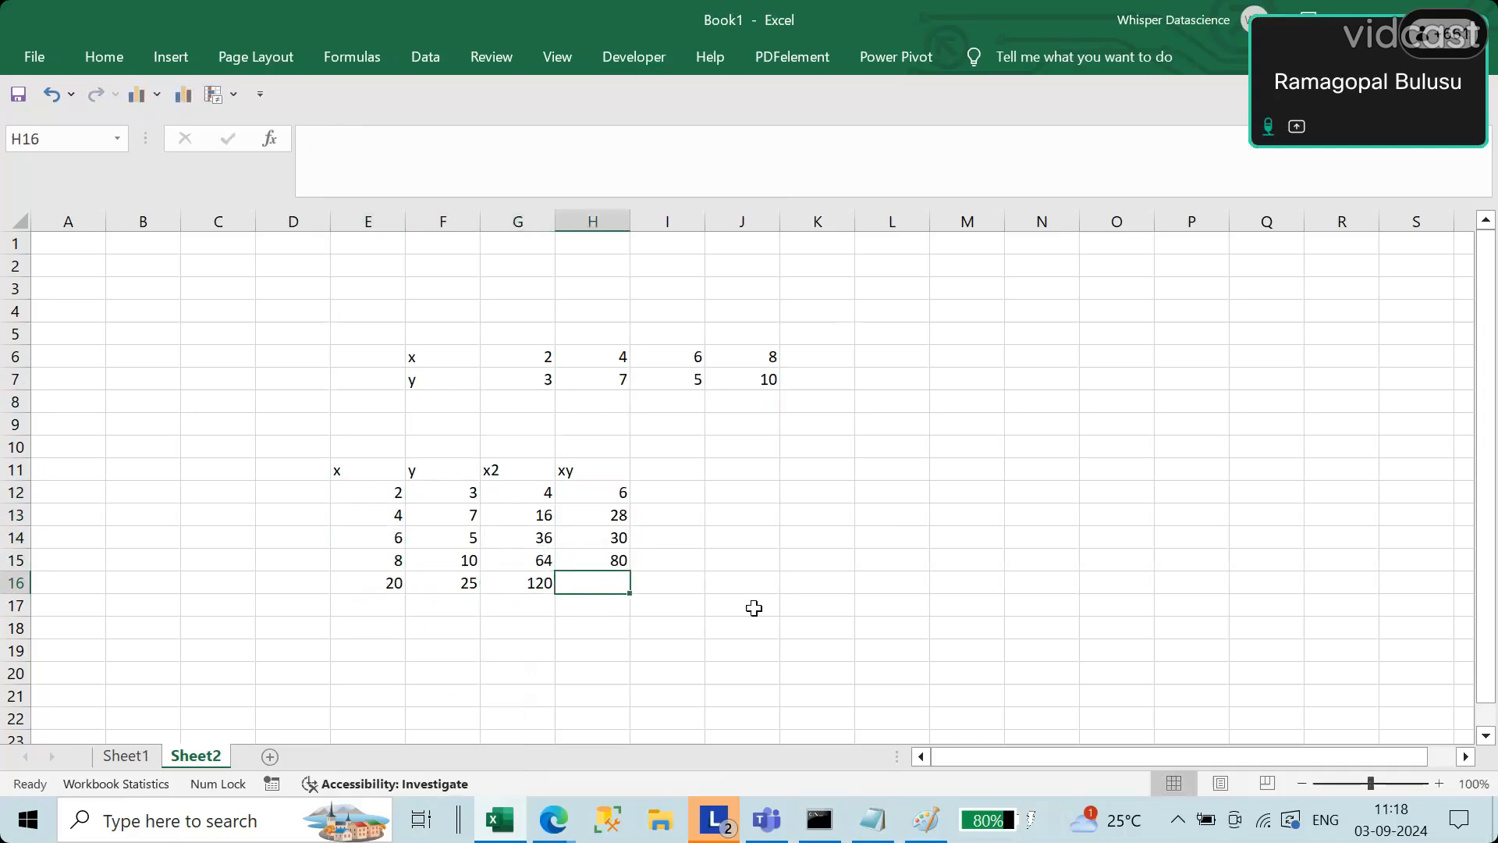
Step: Enter the total 144 under the xy column in H16
drag(622, 540, 620, 558)
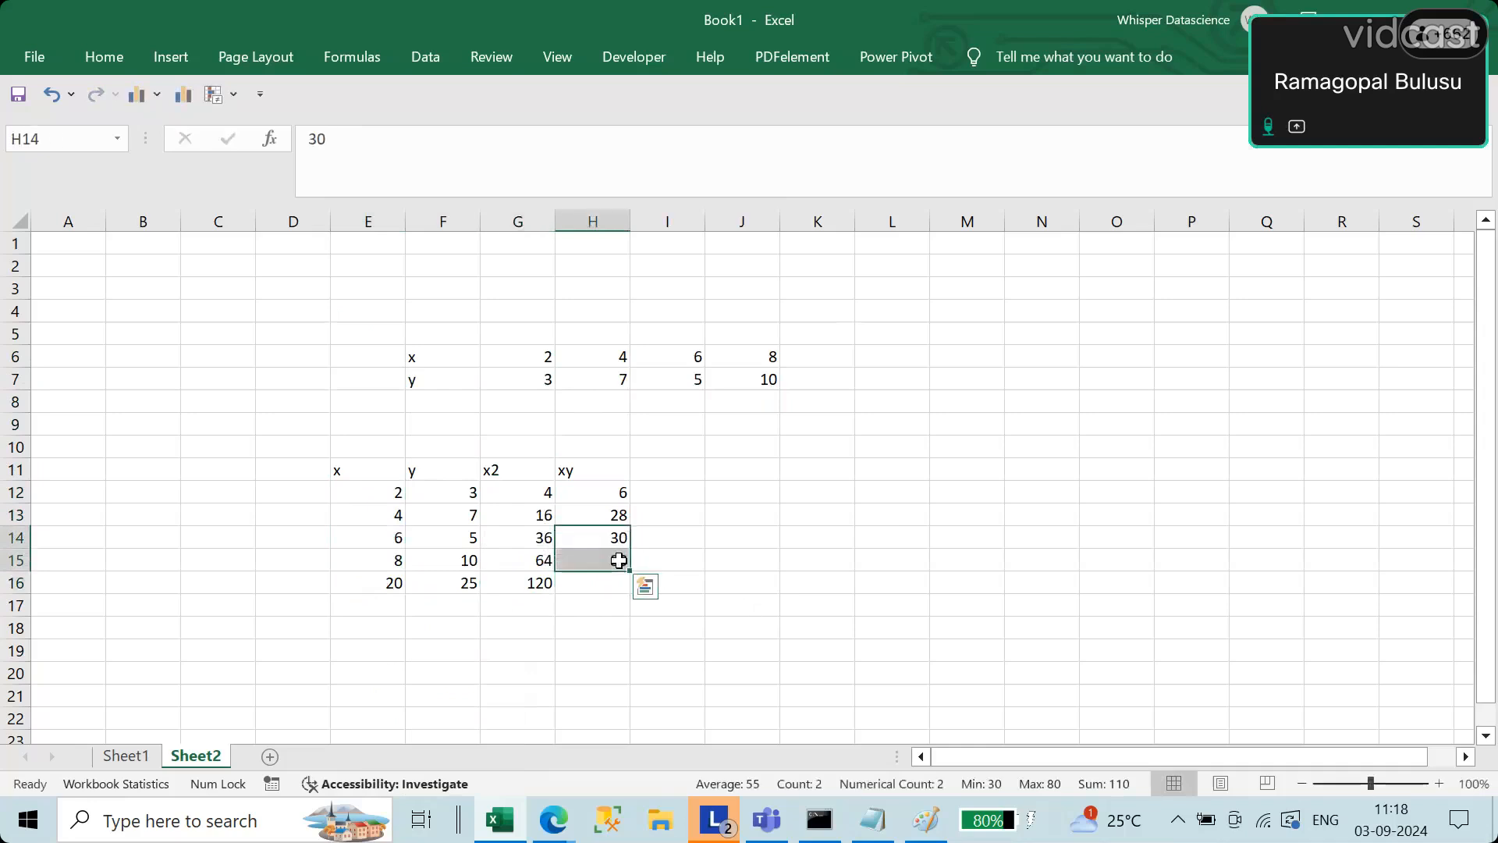
click(620, 514)
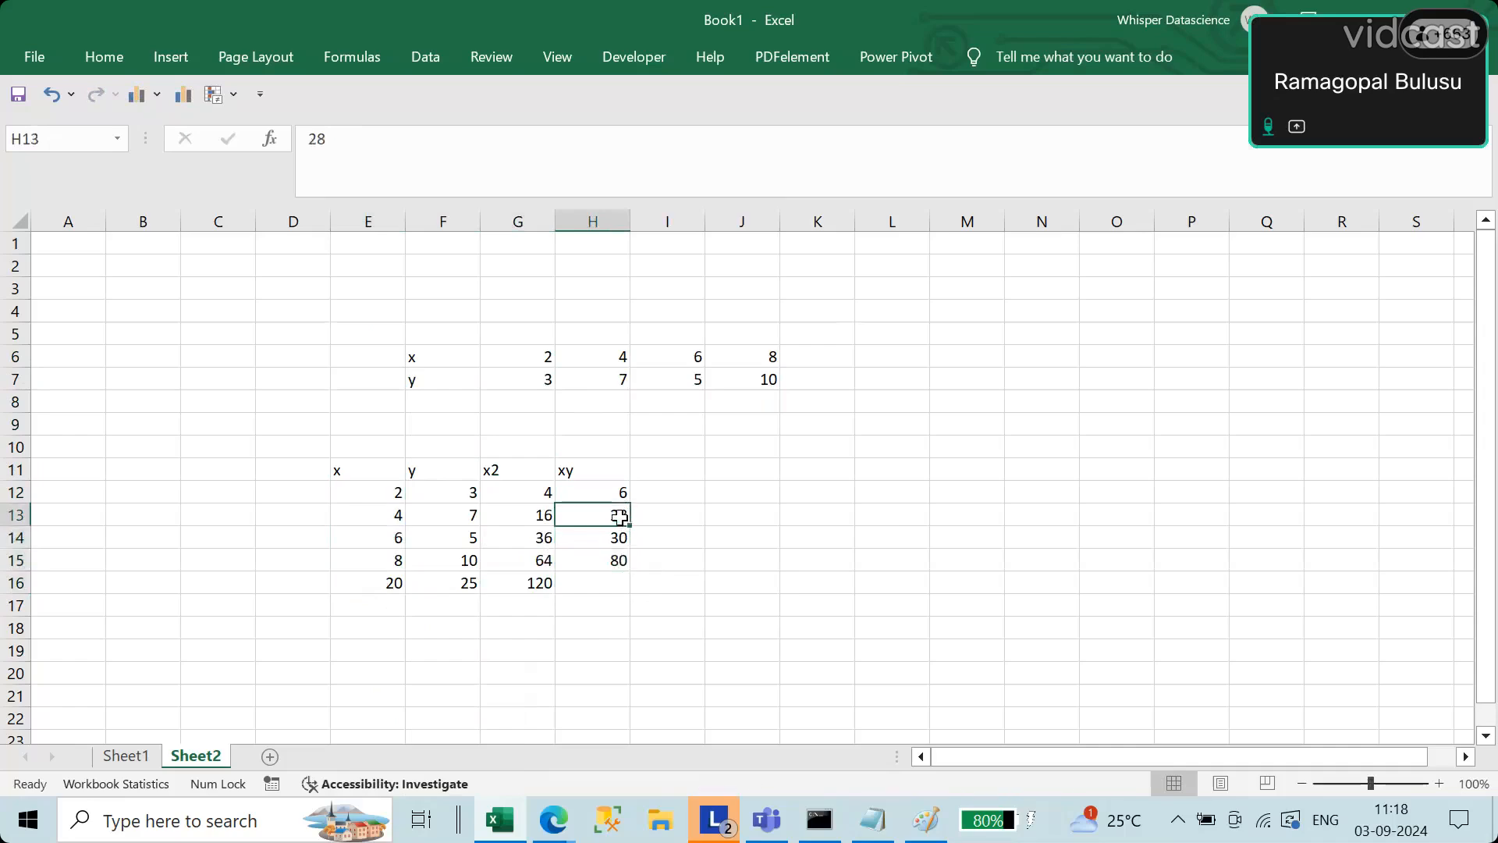
click(622, 486)
click(624, 588)
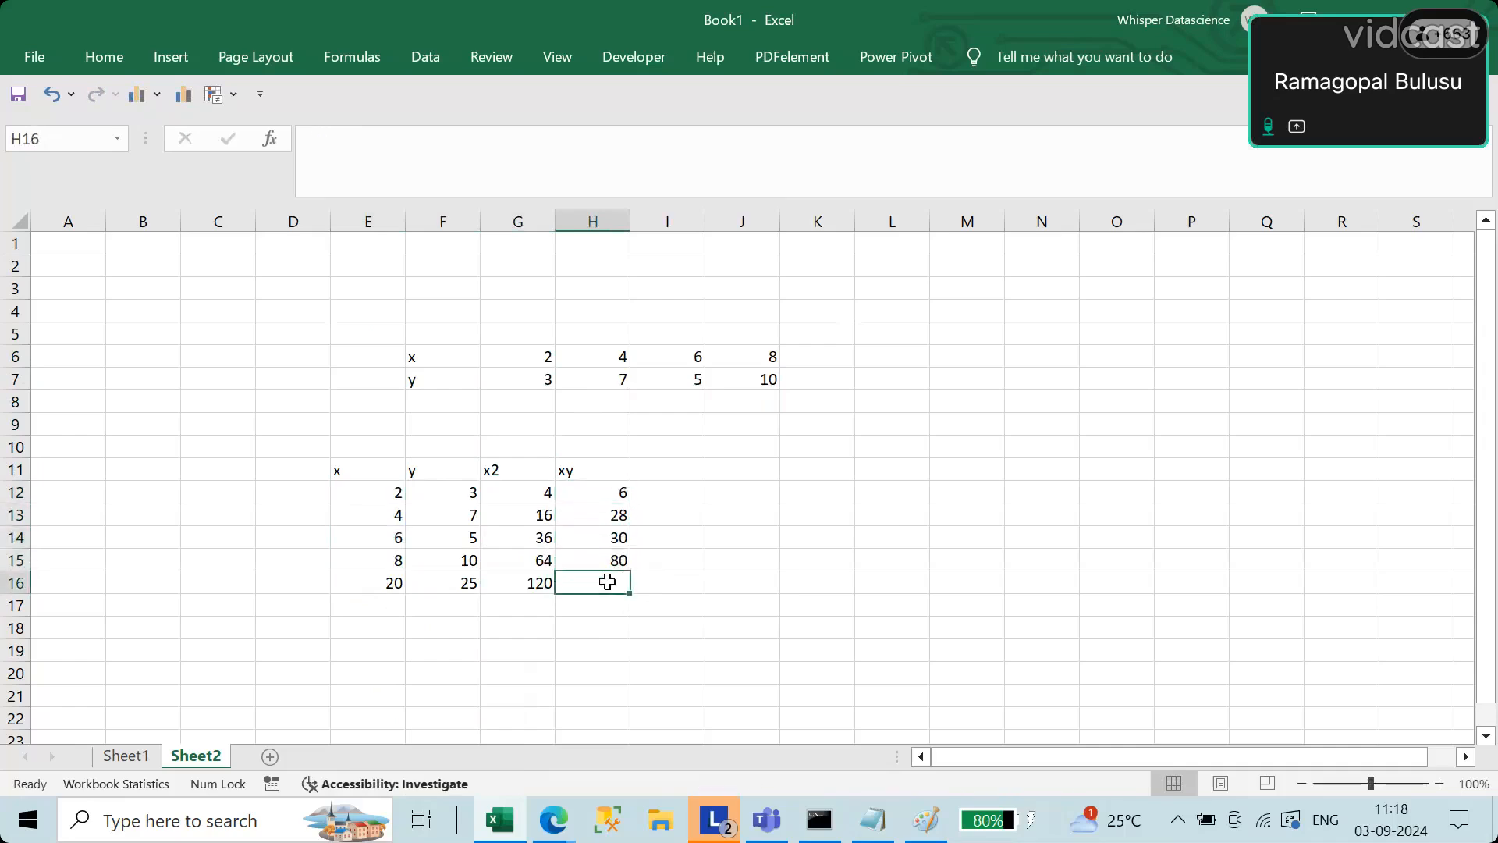
text(100)
key(BackSpace)
key(BackSpace)
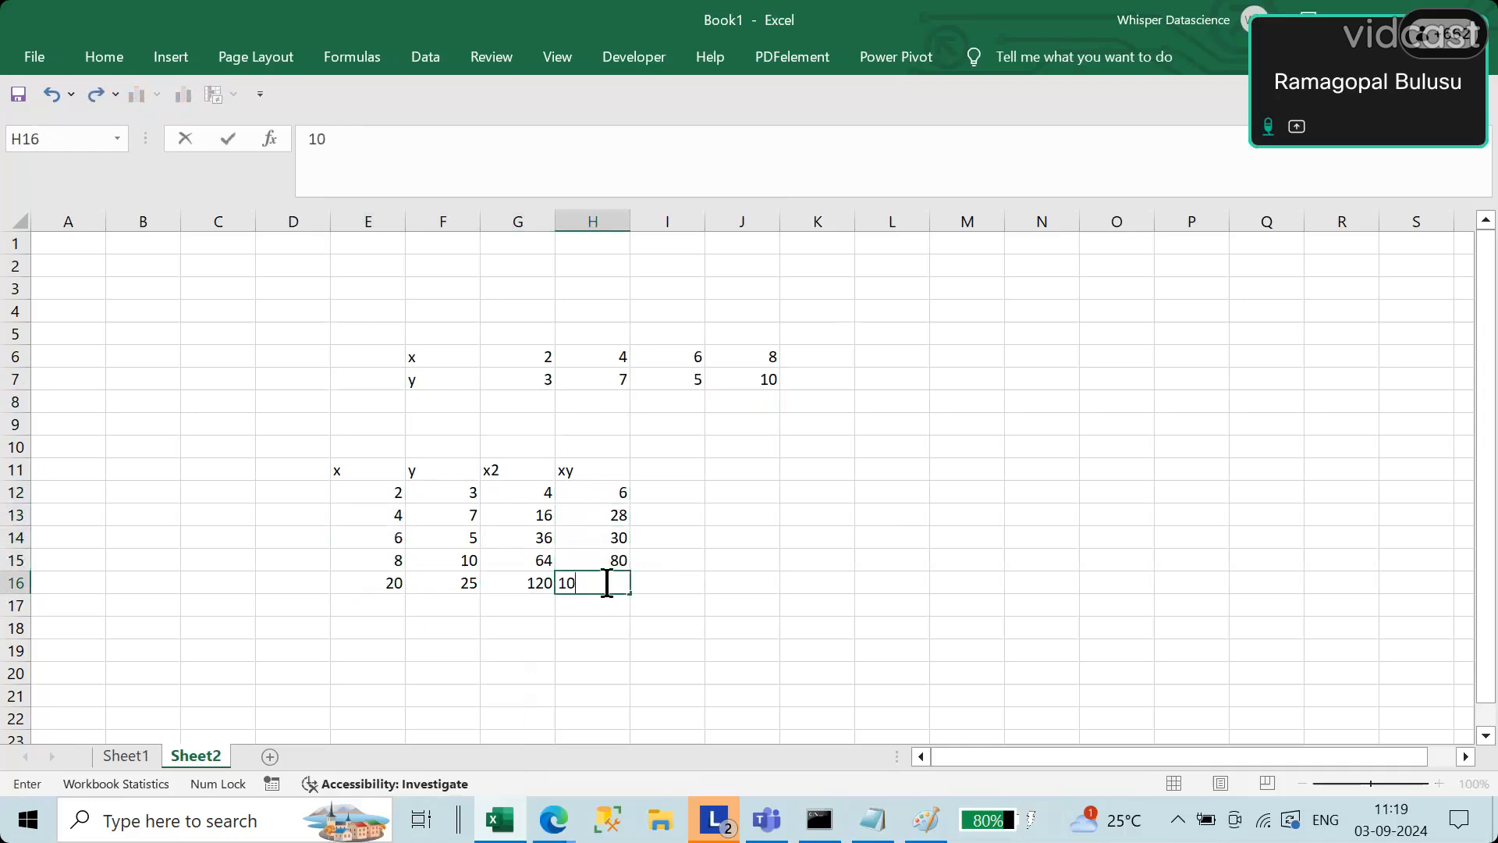
text(44)
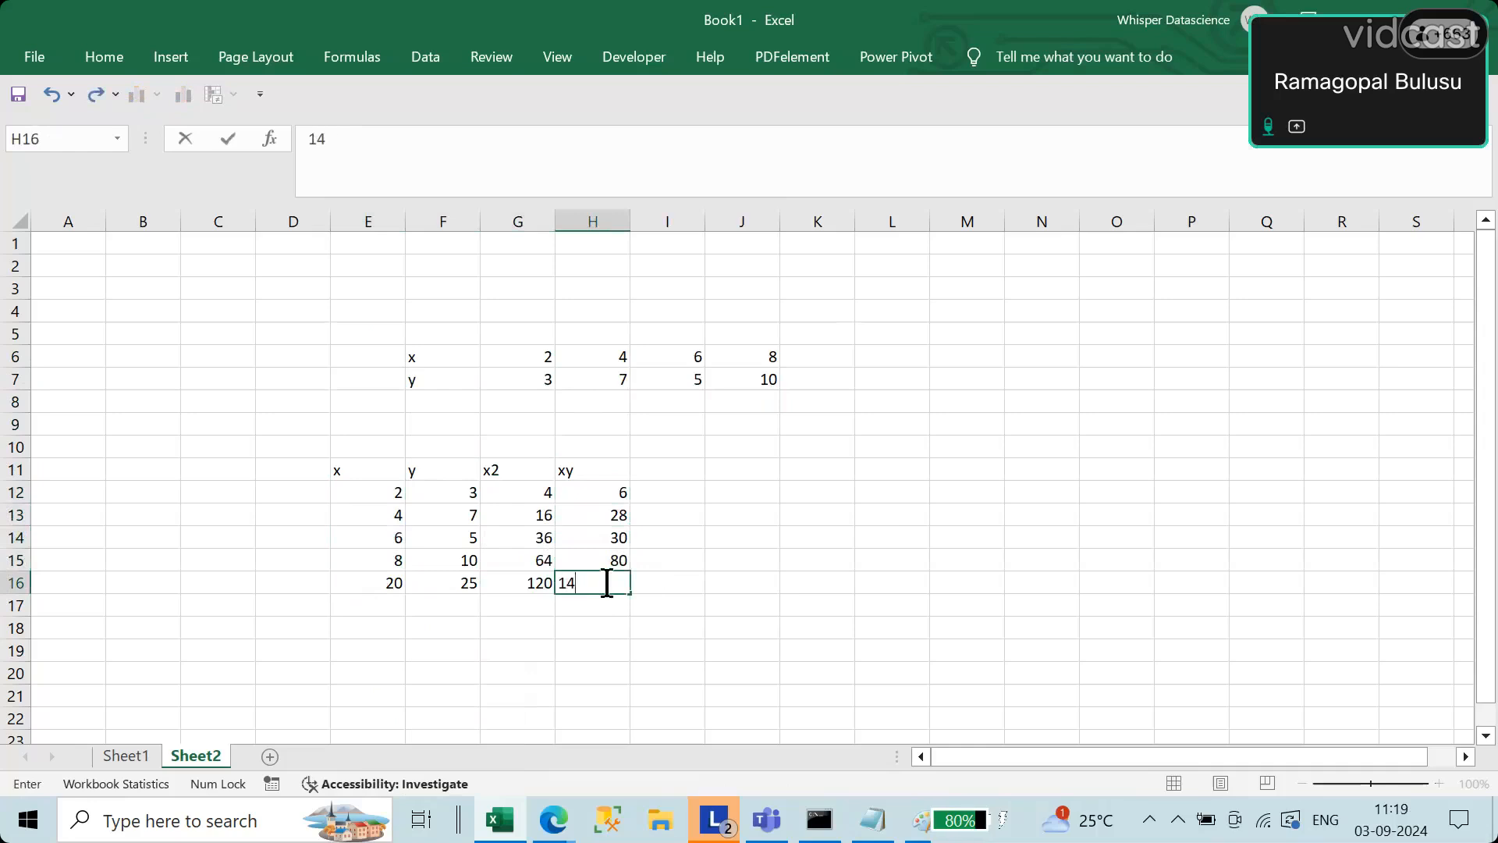
key(Return)
Step: Label the totals row summation in D16 and widen column D to fit the text
key(Up)
key(Left)
key(Left)
key(Left)
key(Left)
key(Left)
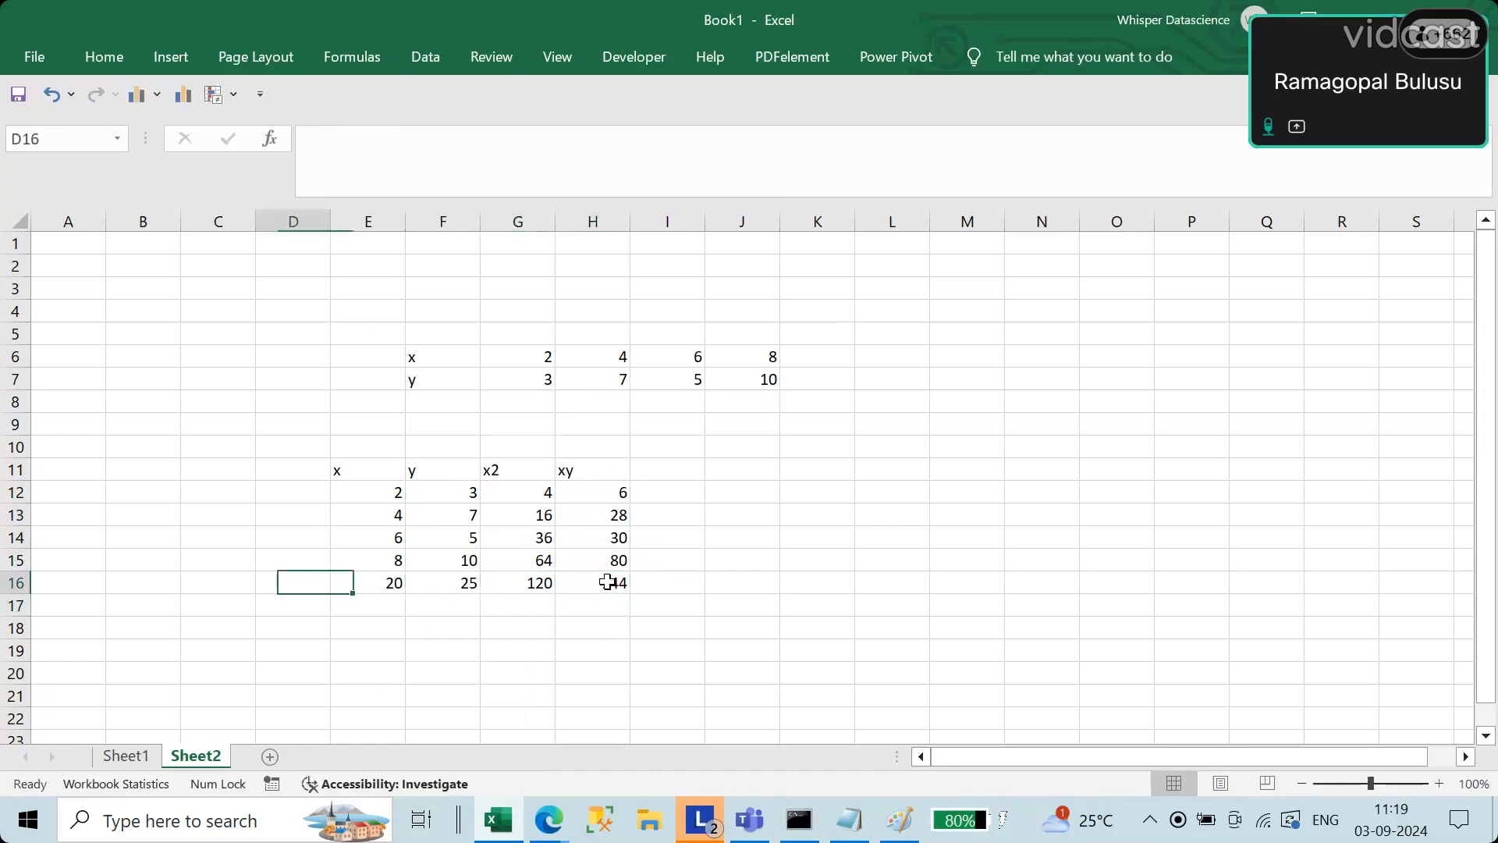
key(Right)
text(su)
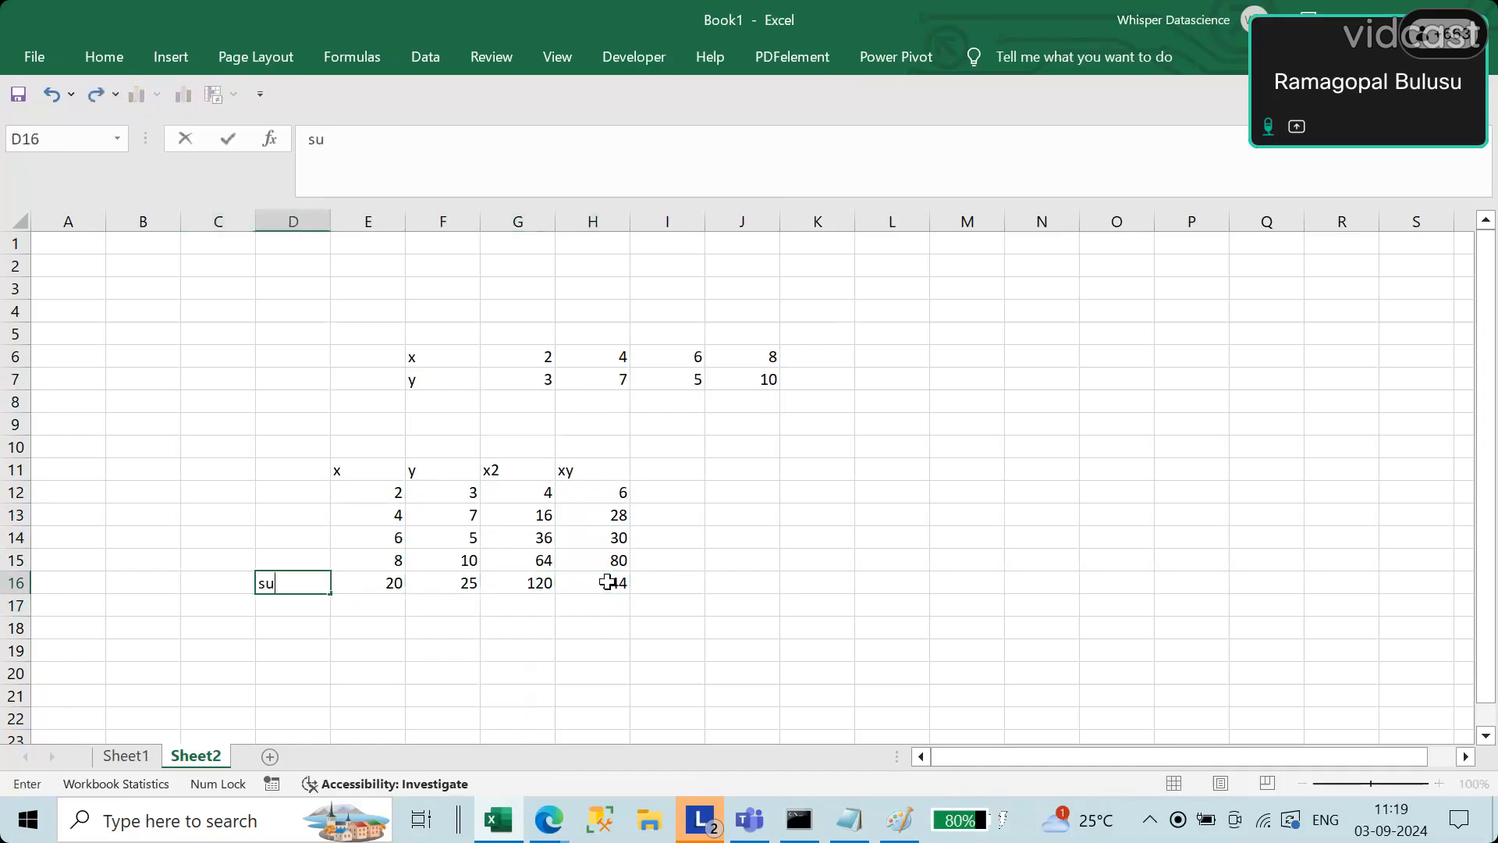
text(mmation)
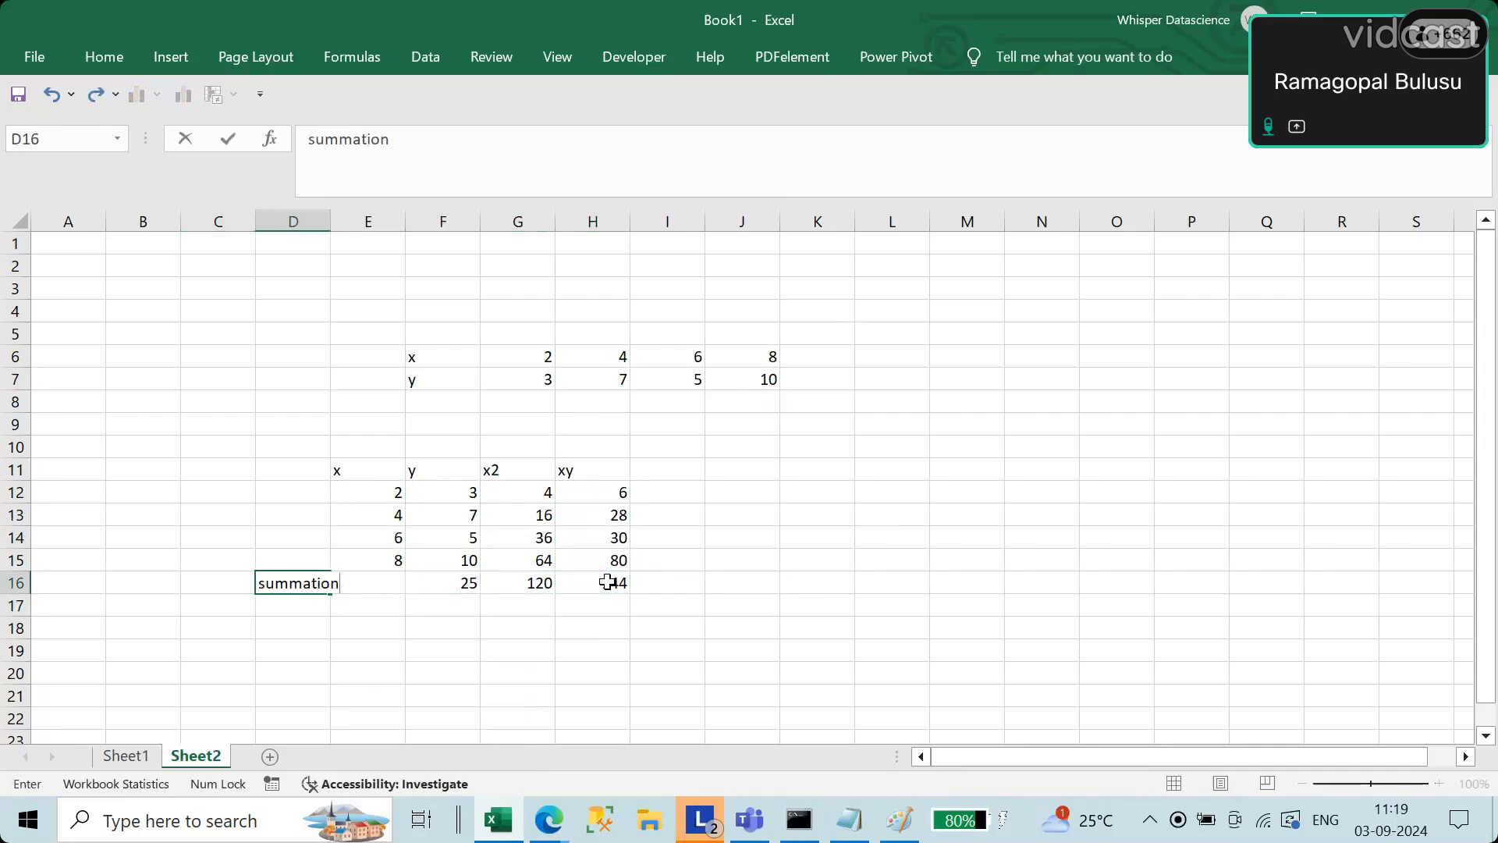
key(Return)
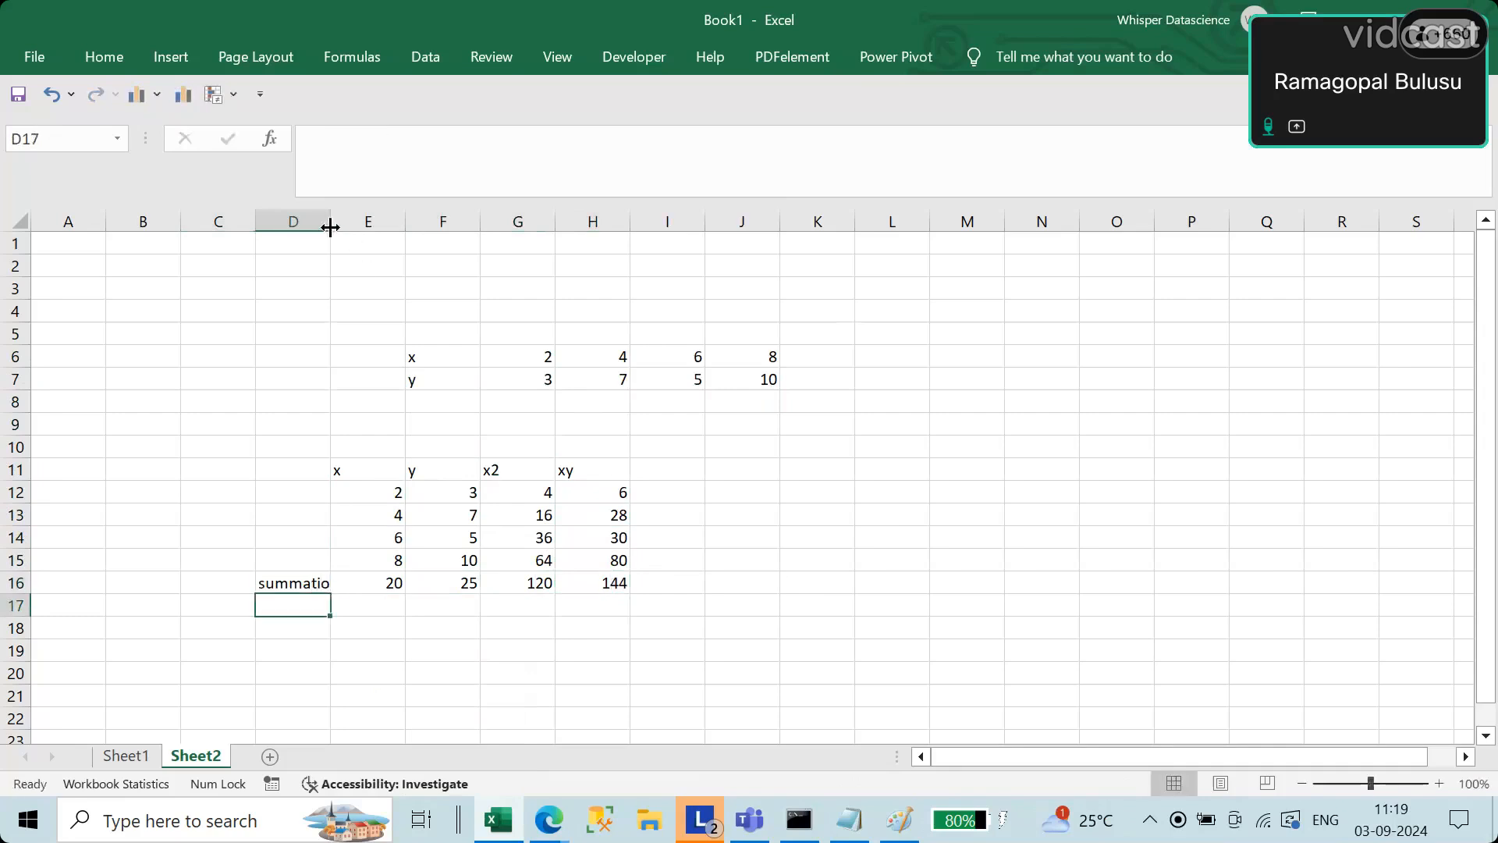
drag(331, 223, 360, 226)
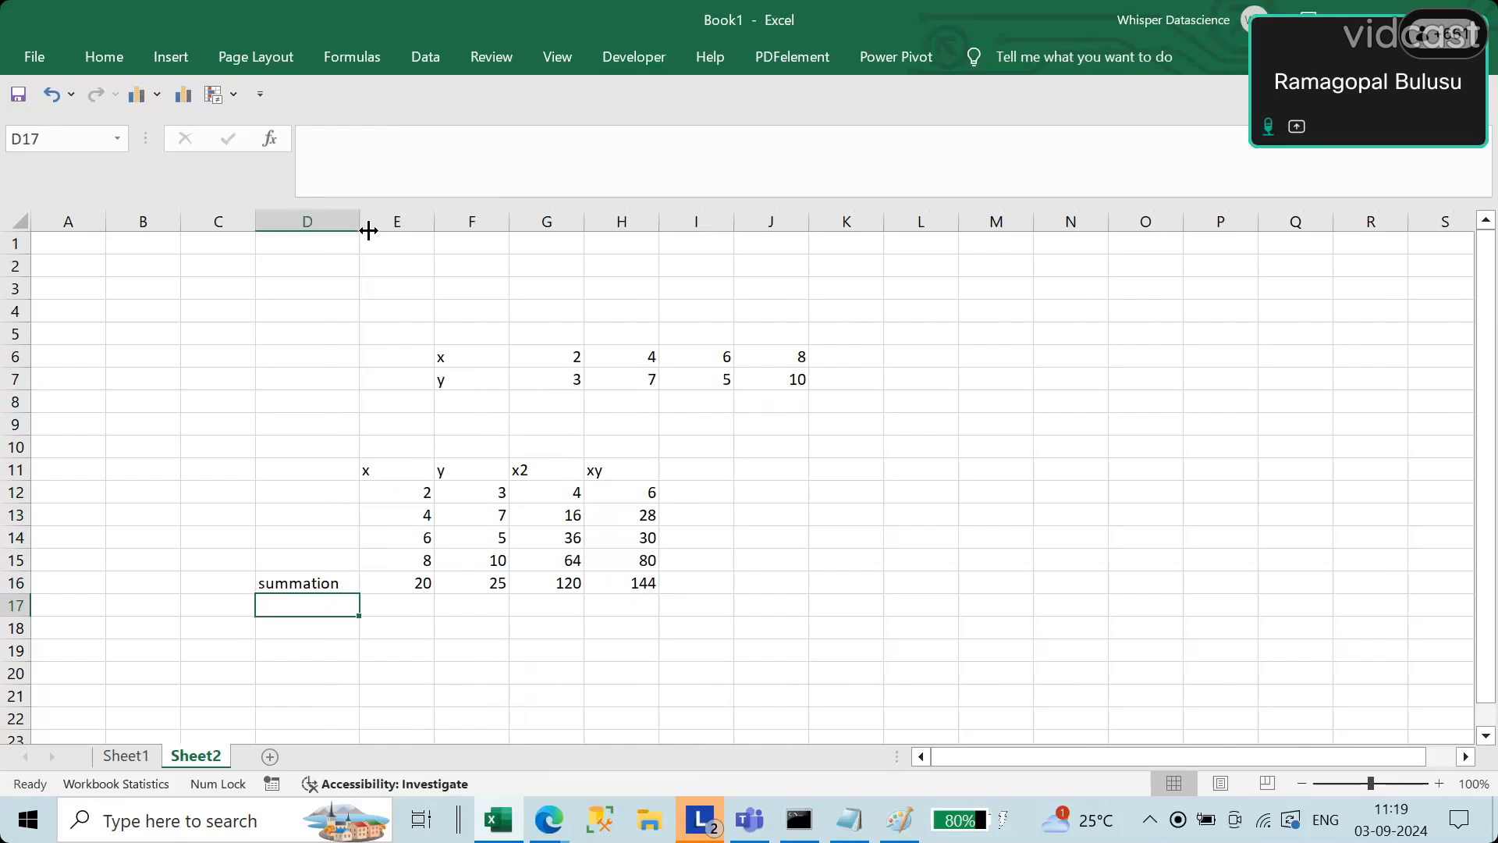
click(1044, 518)
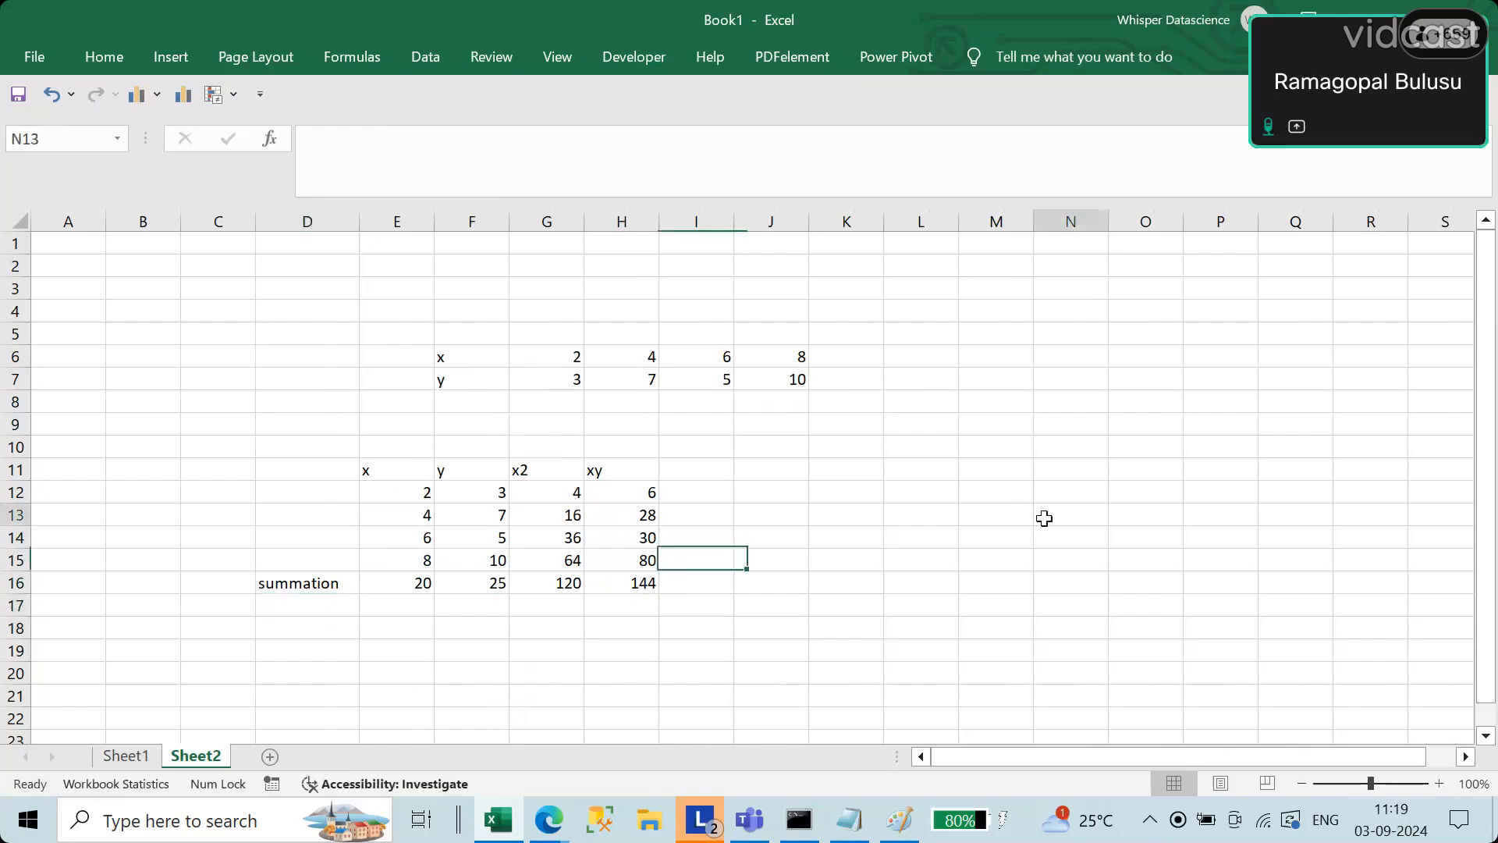
text(slope)
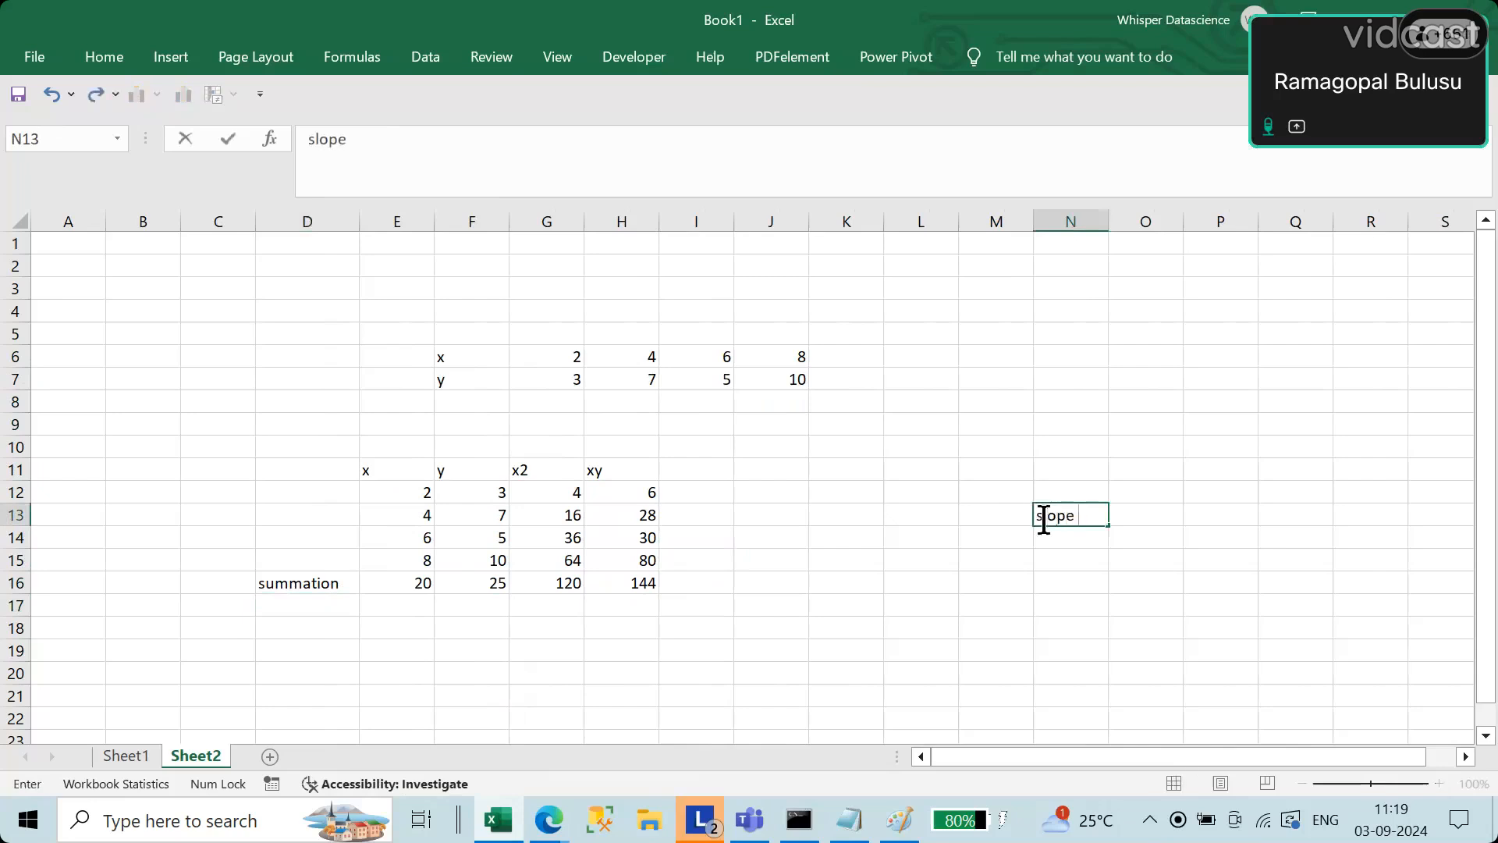
key(Return)
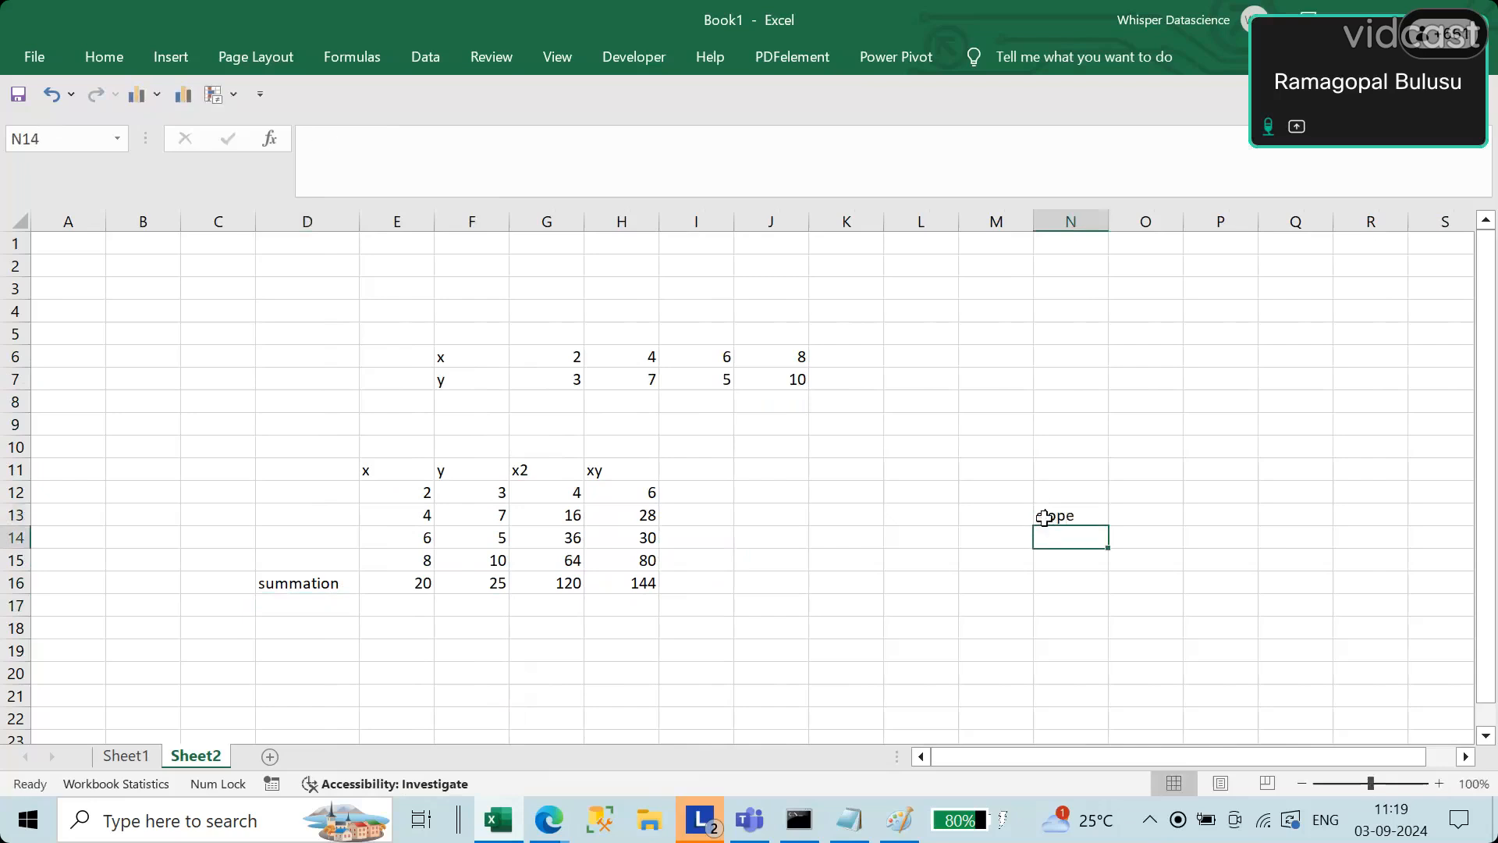
Step: Write the line equation across two cells, replacing the slope text in N13 with y and entering mx +C in O13
click(1044, 517)
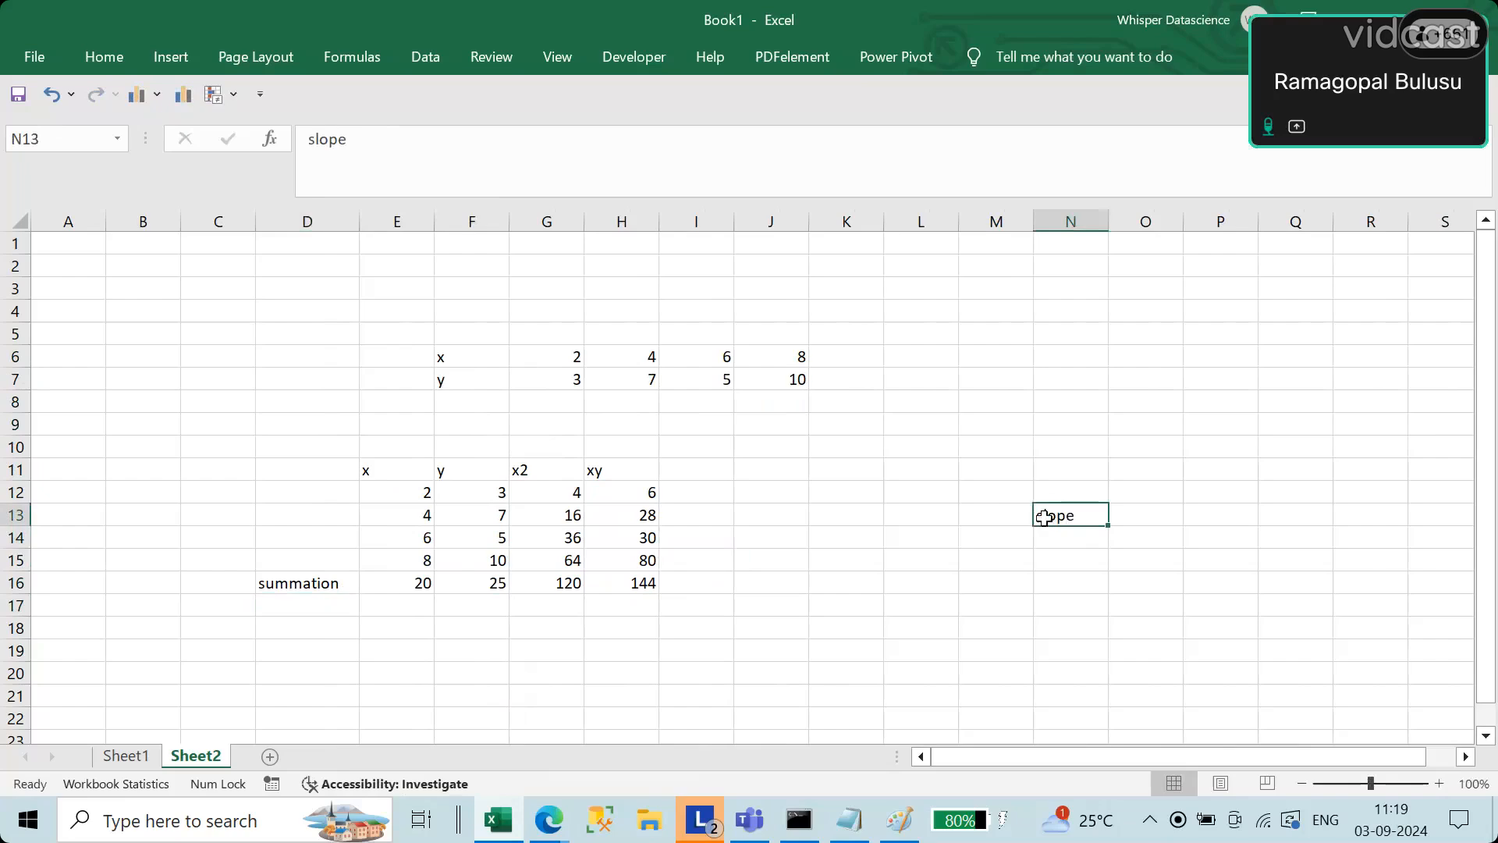
key(BackSpace)
key(Right)
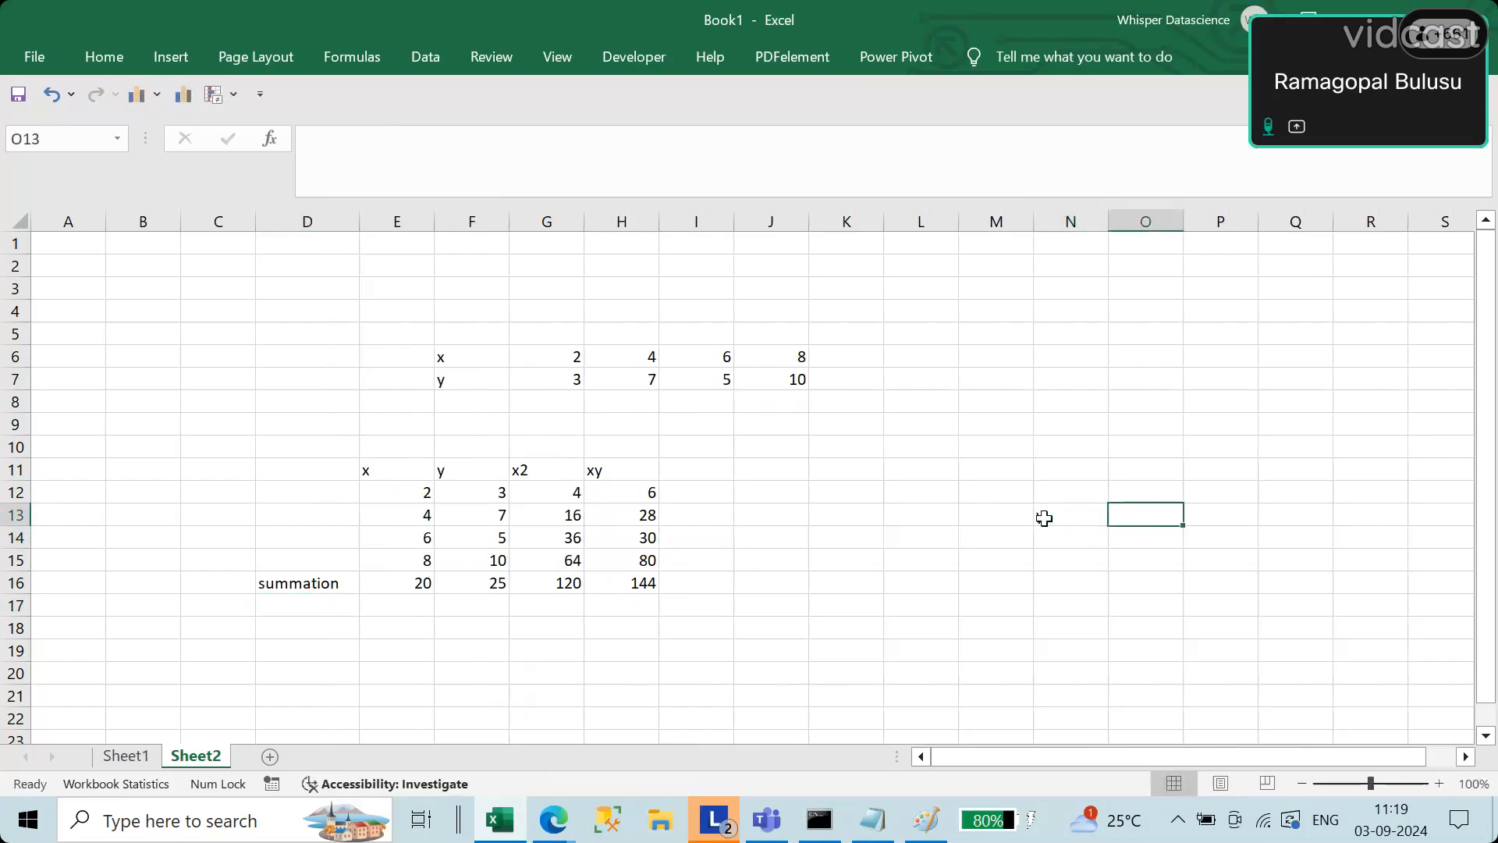
text(mx +)
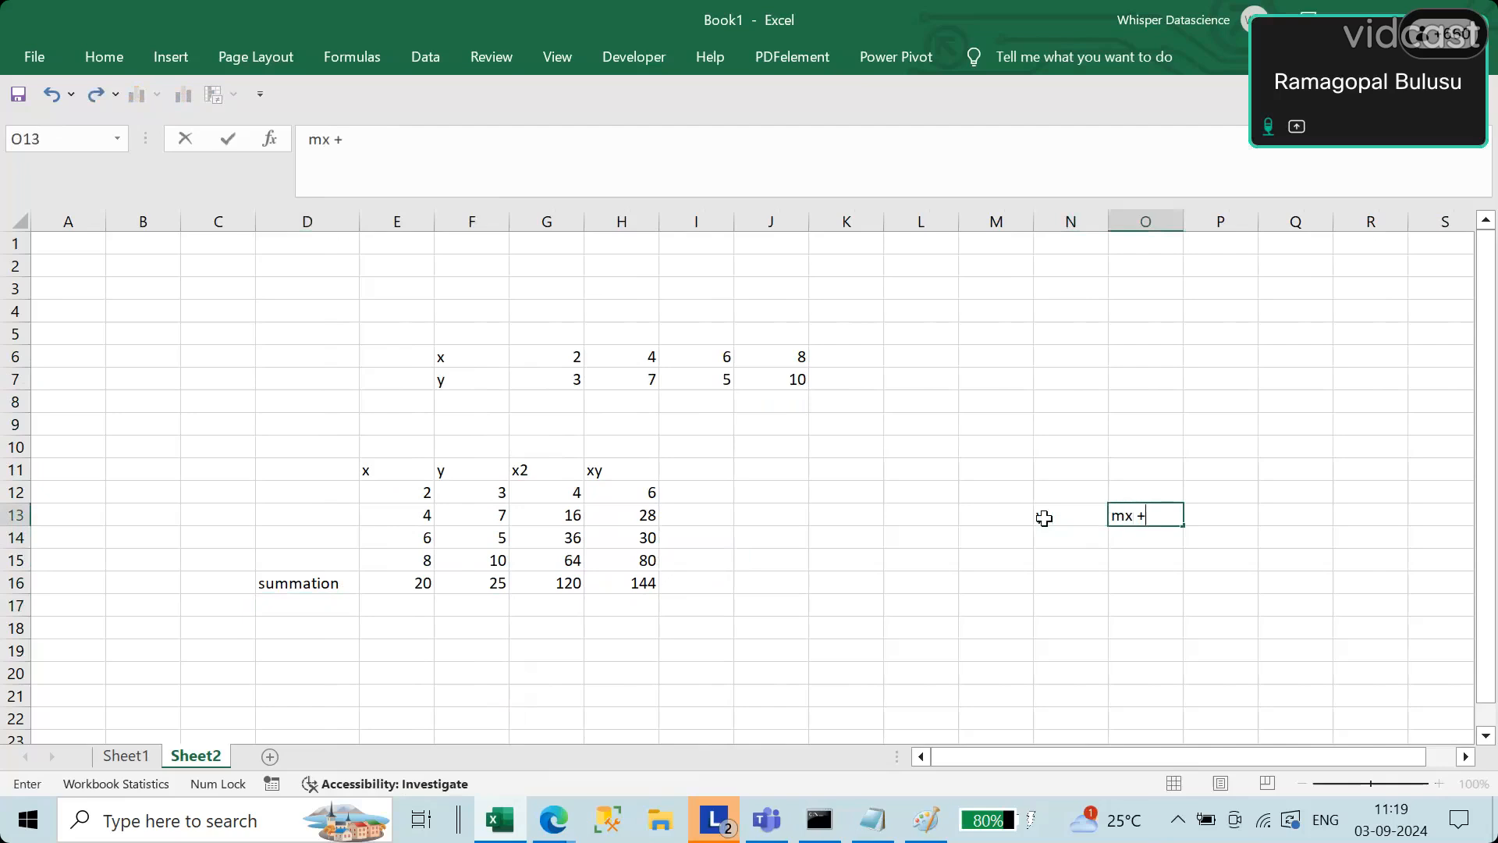
text(C)
key(Return)
Step: Complete the line equation in N13 as y = mx+c and clear the duplicate mx +C from O13
scroll(1187, 589, up, 4)
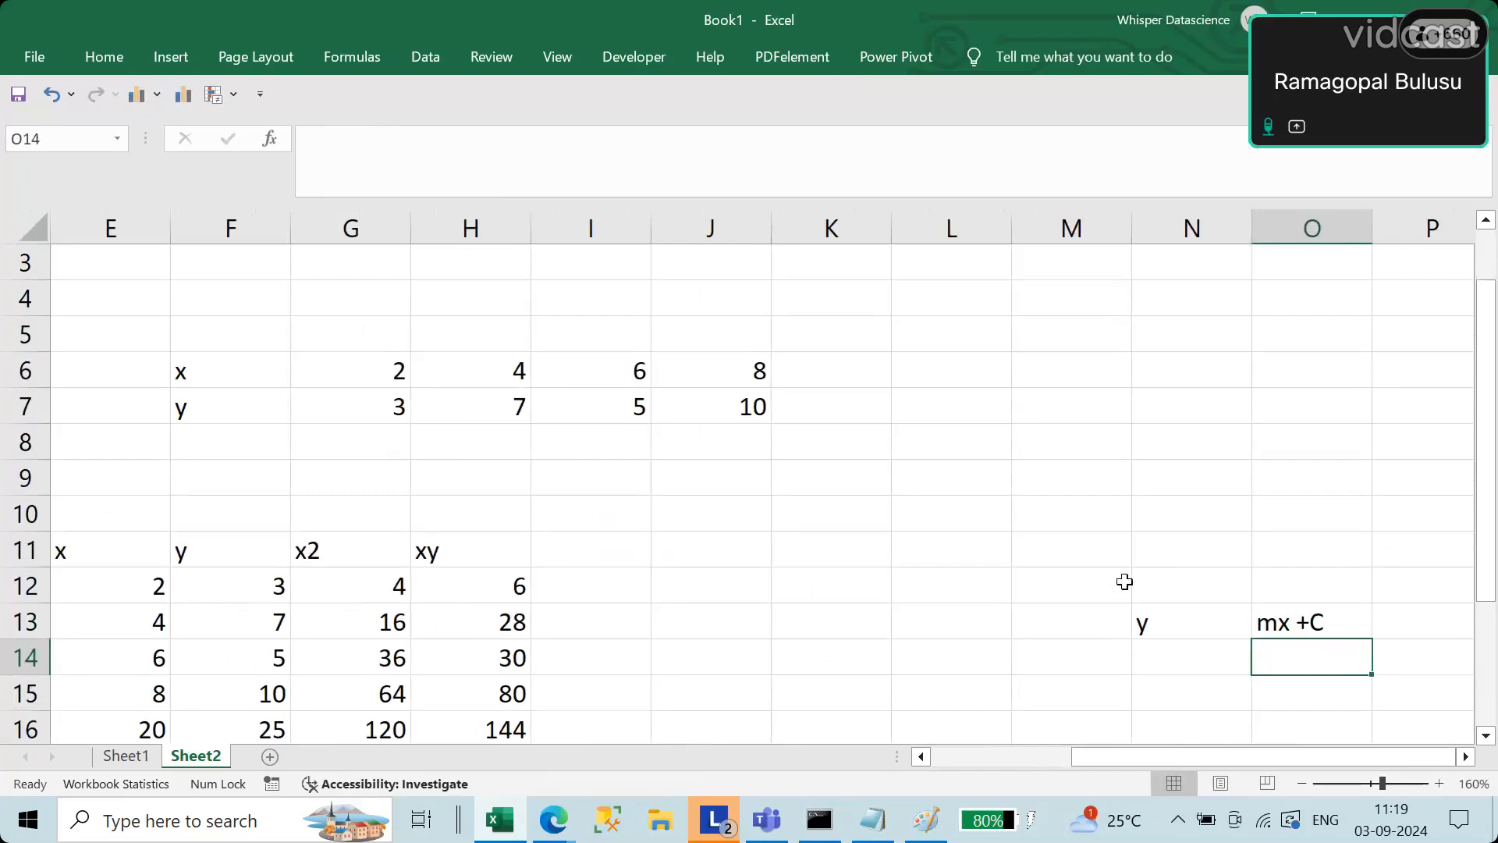
drag(1124, 581, 813, 498)
click(1107, 625)
click(1202, 625)
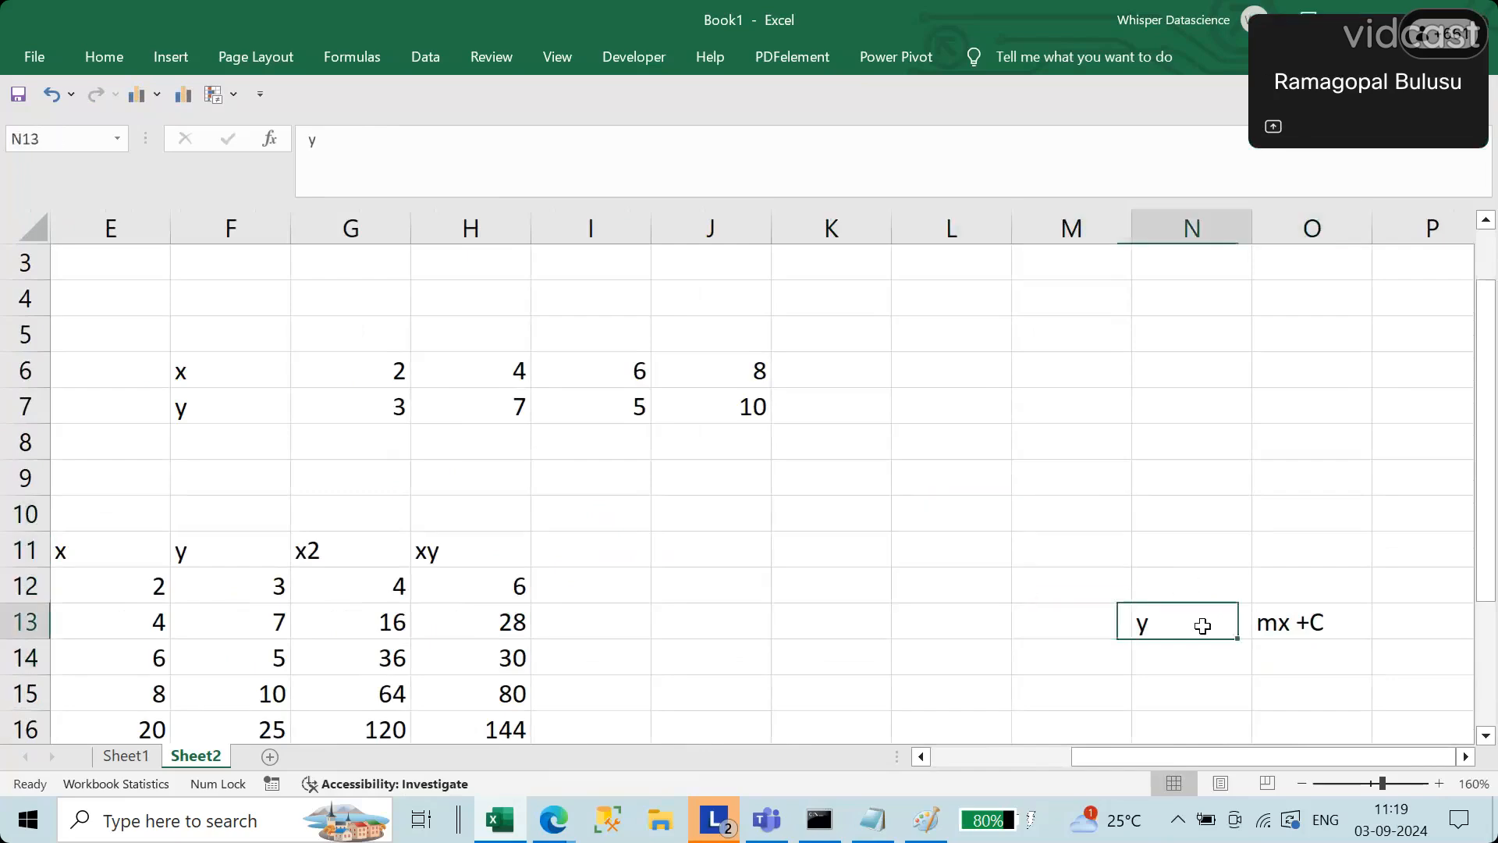
click(459, 148)
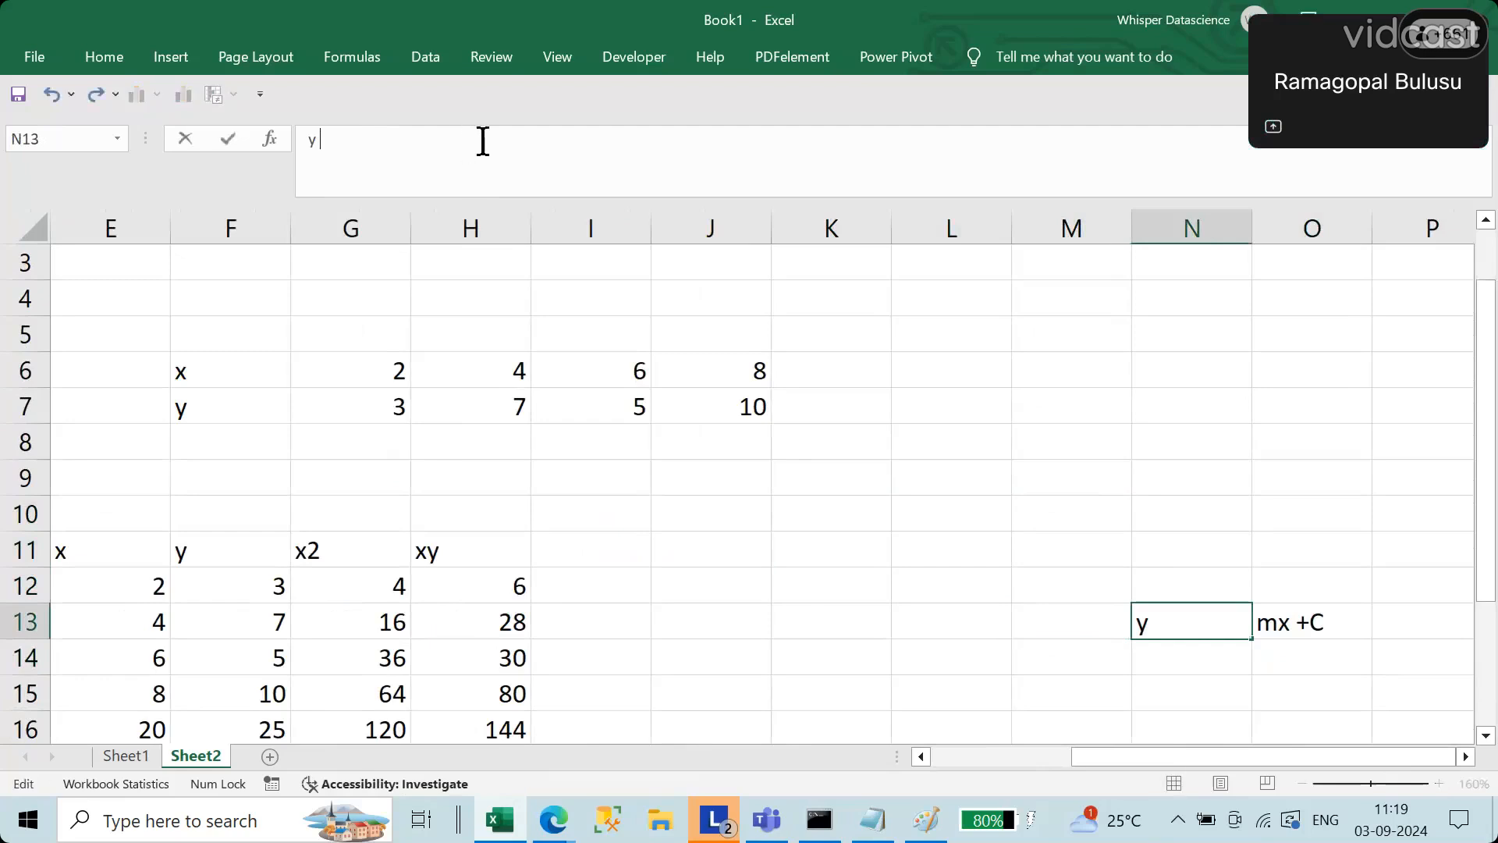
text(=)
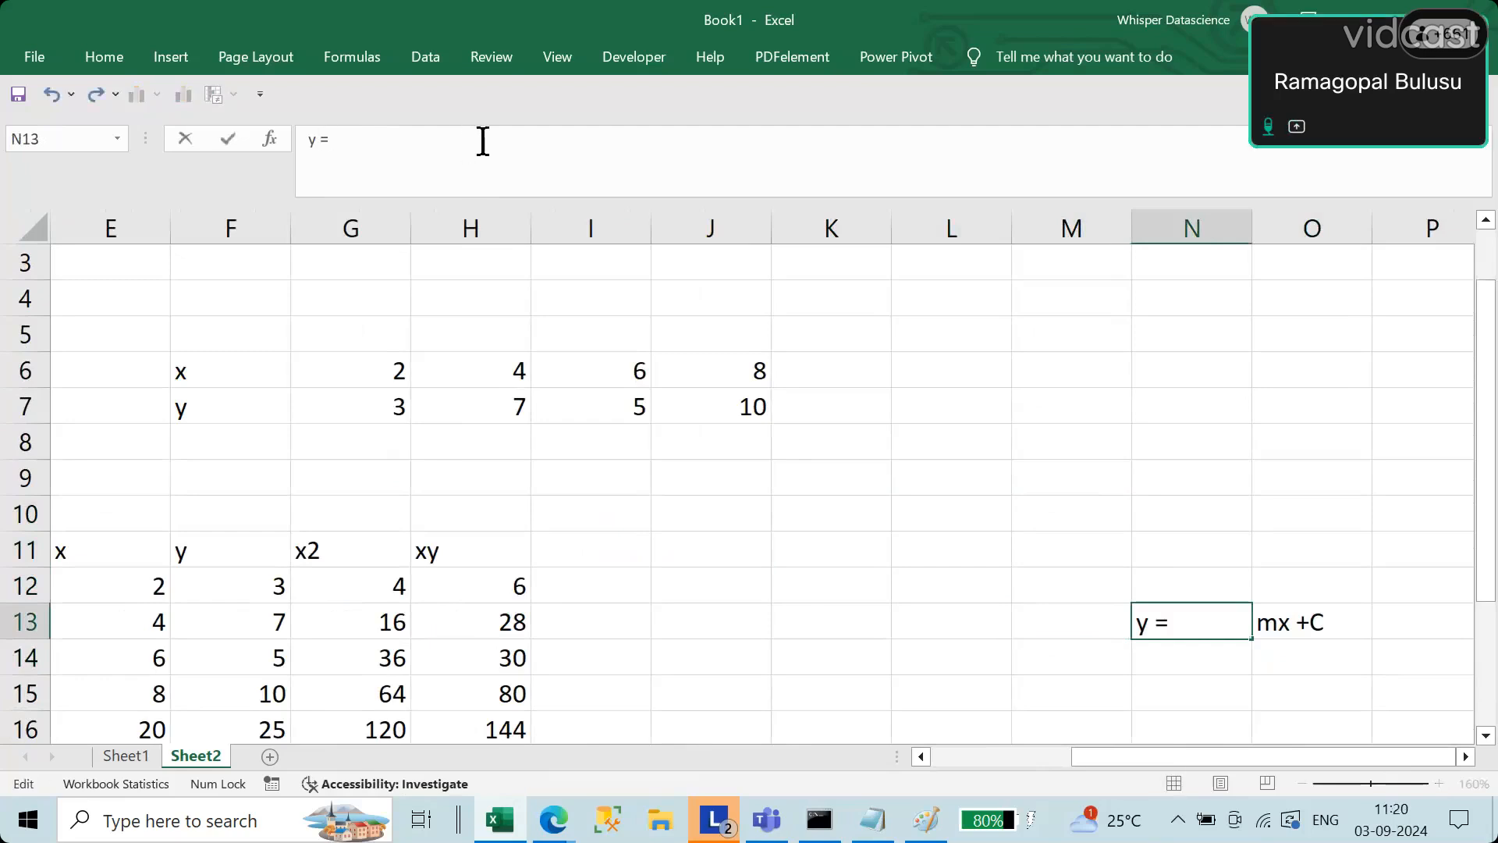
text( mx+c)
key(Return)
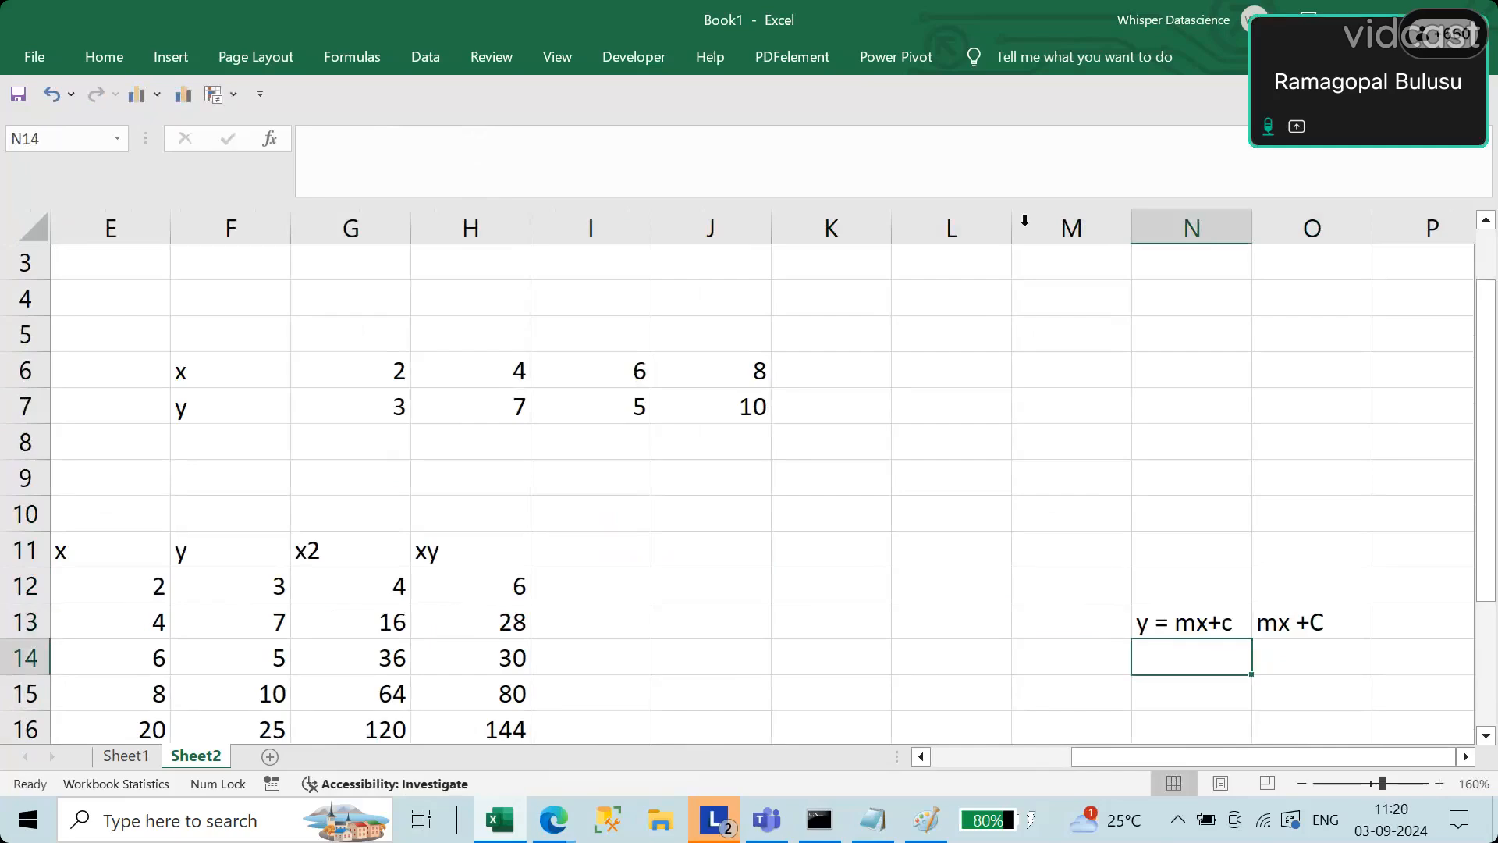
click(1318, 624)
key(Delete)
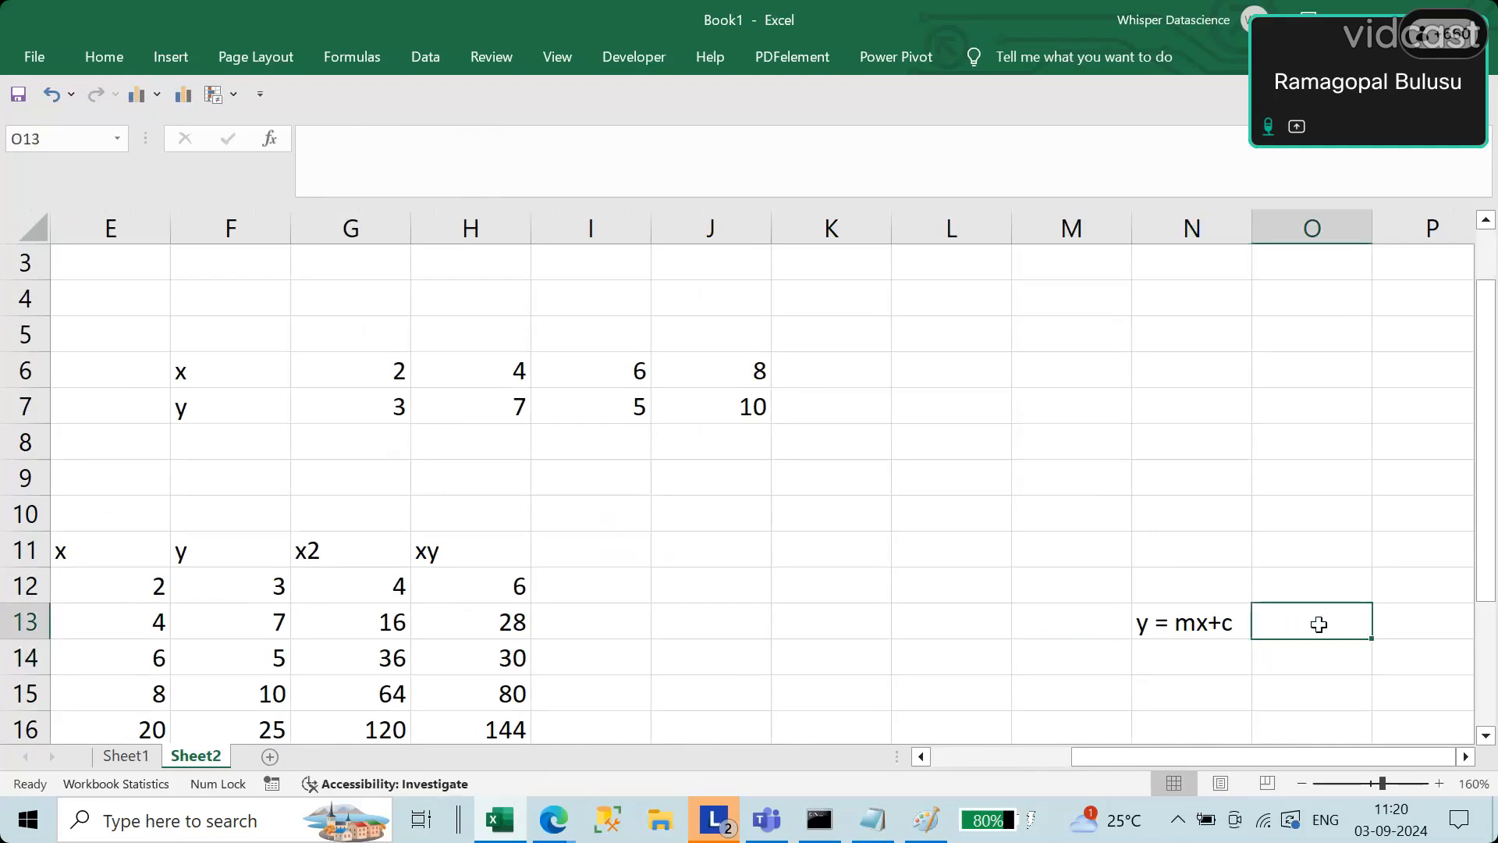
Step: Start the slope formula text in M15, below the line equation, with slope =
click(1205, 686)
ctrl+scroll(1205, 540, up, 3)
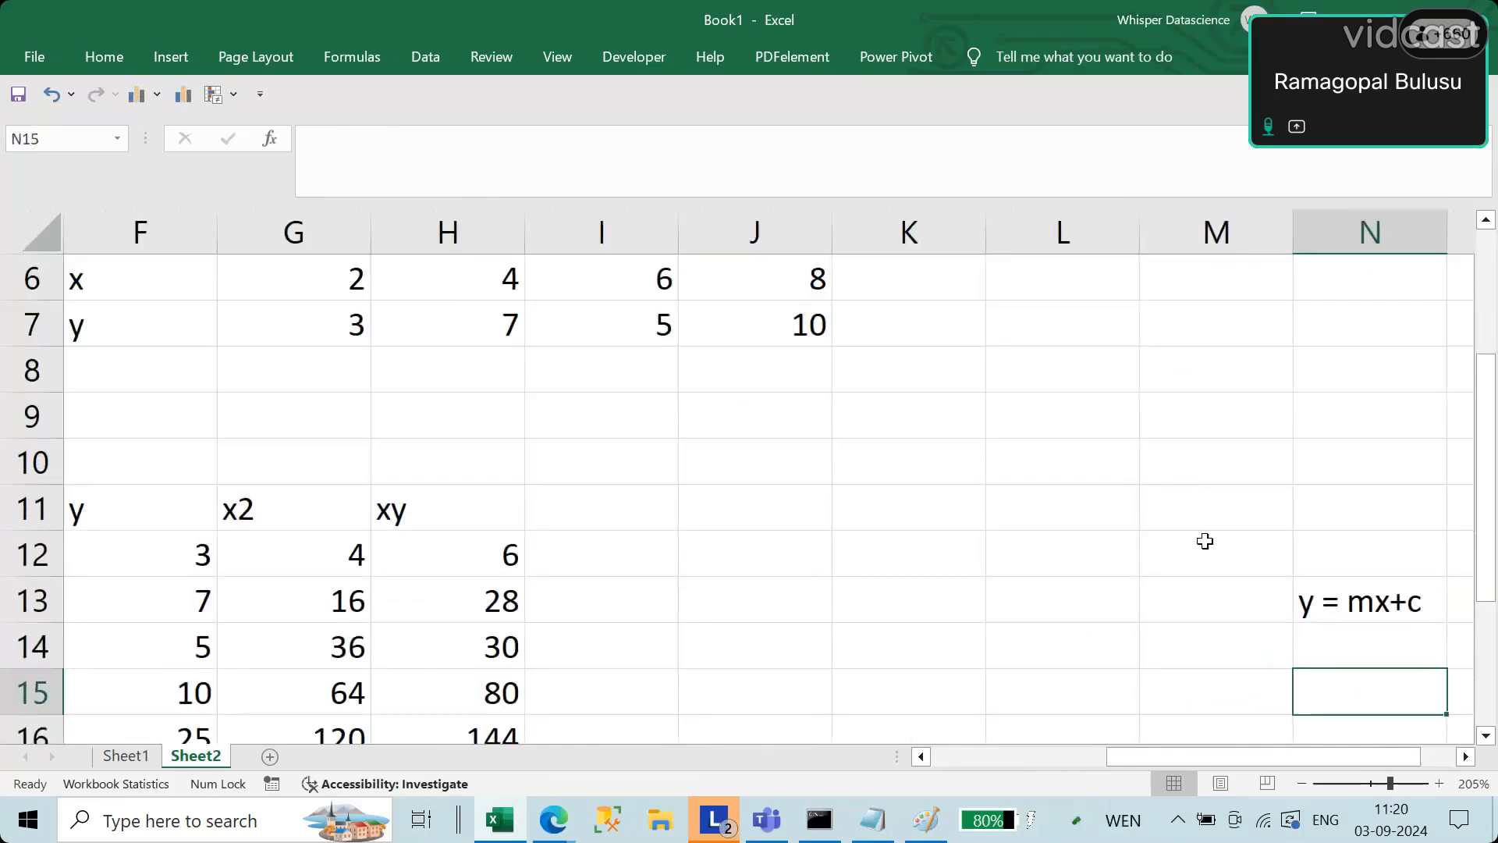
drag(1206, 540, 748, 499)
click(1076, 565)
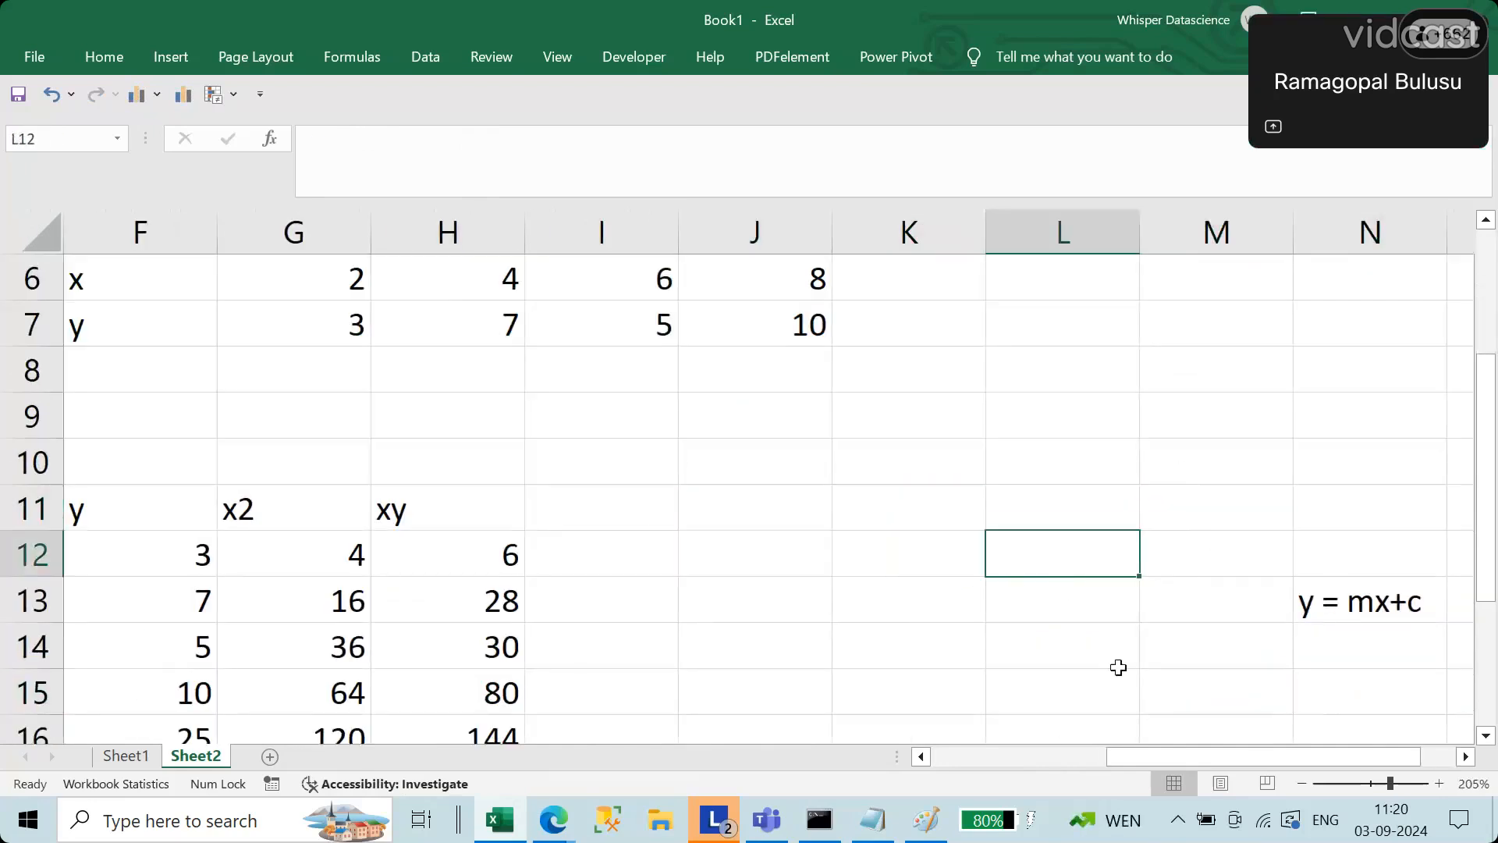
scroll(1118, 667, down, 1)
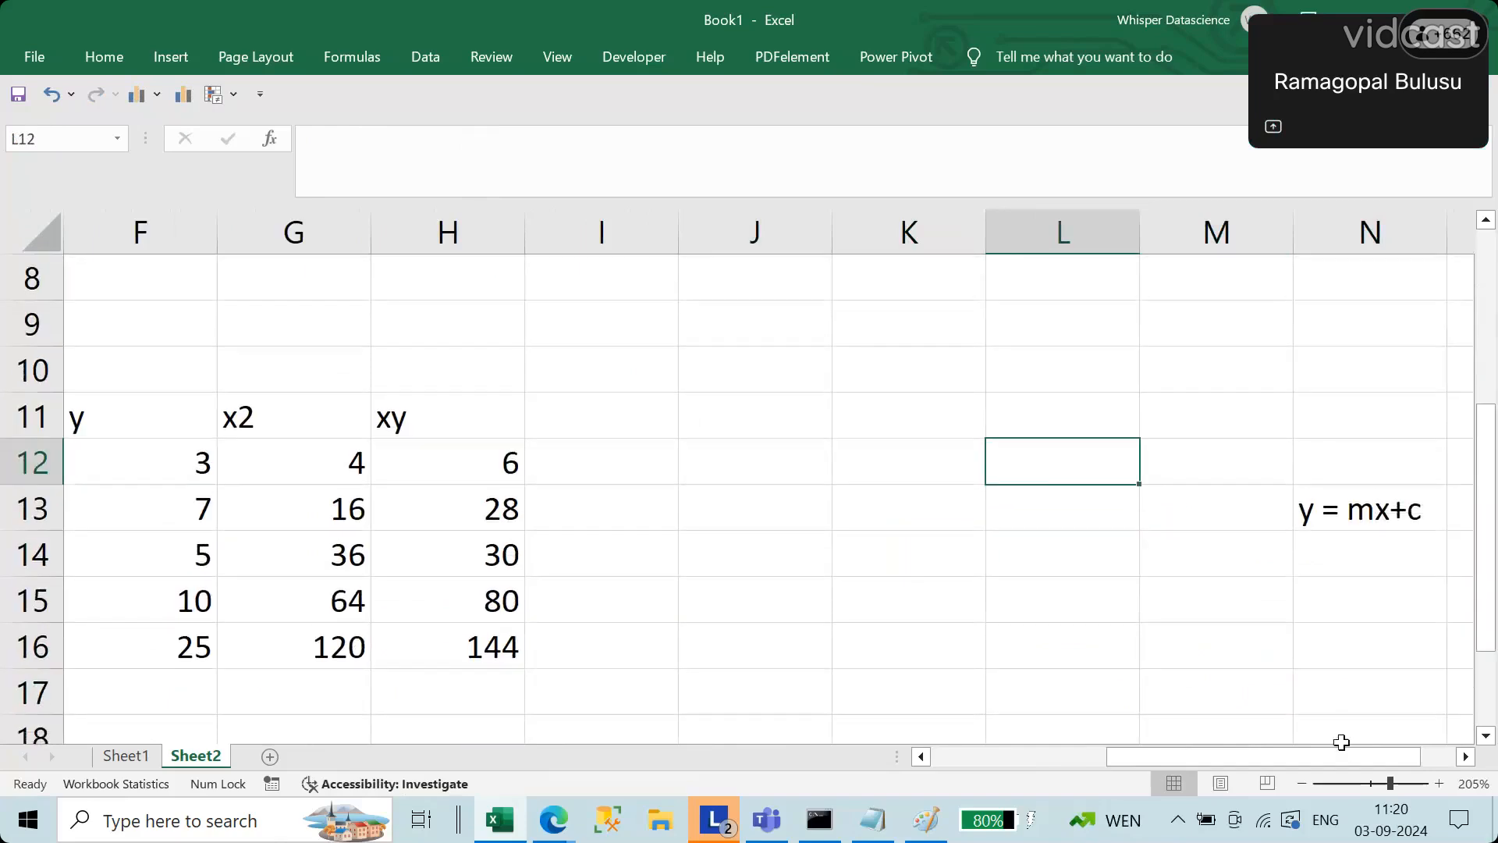
scroll(1341, 742, right, 1)
double_click(1033, 611)
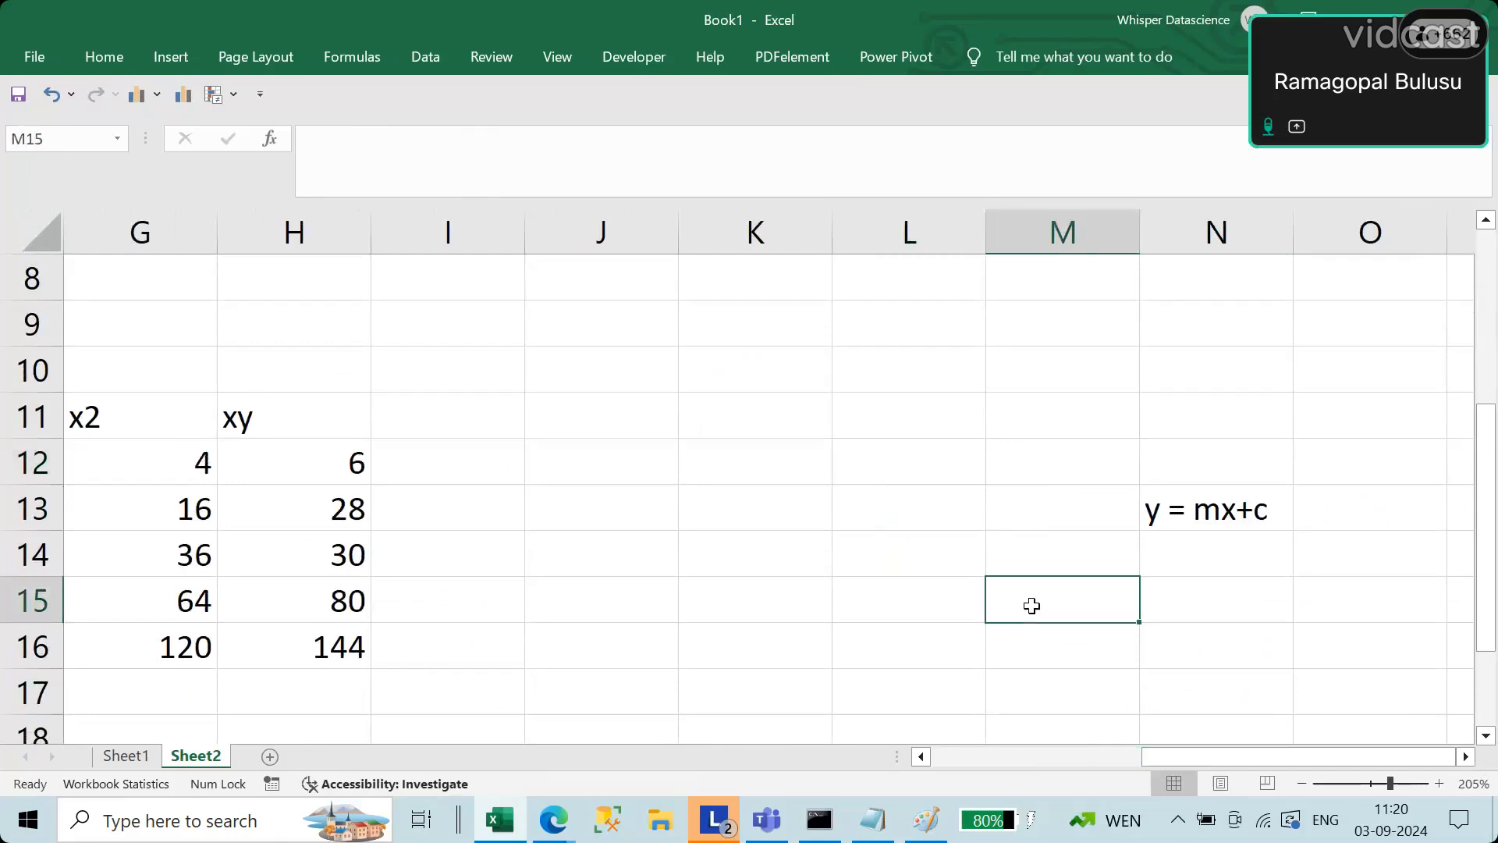
text(slope =)
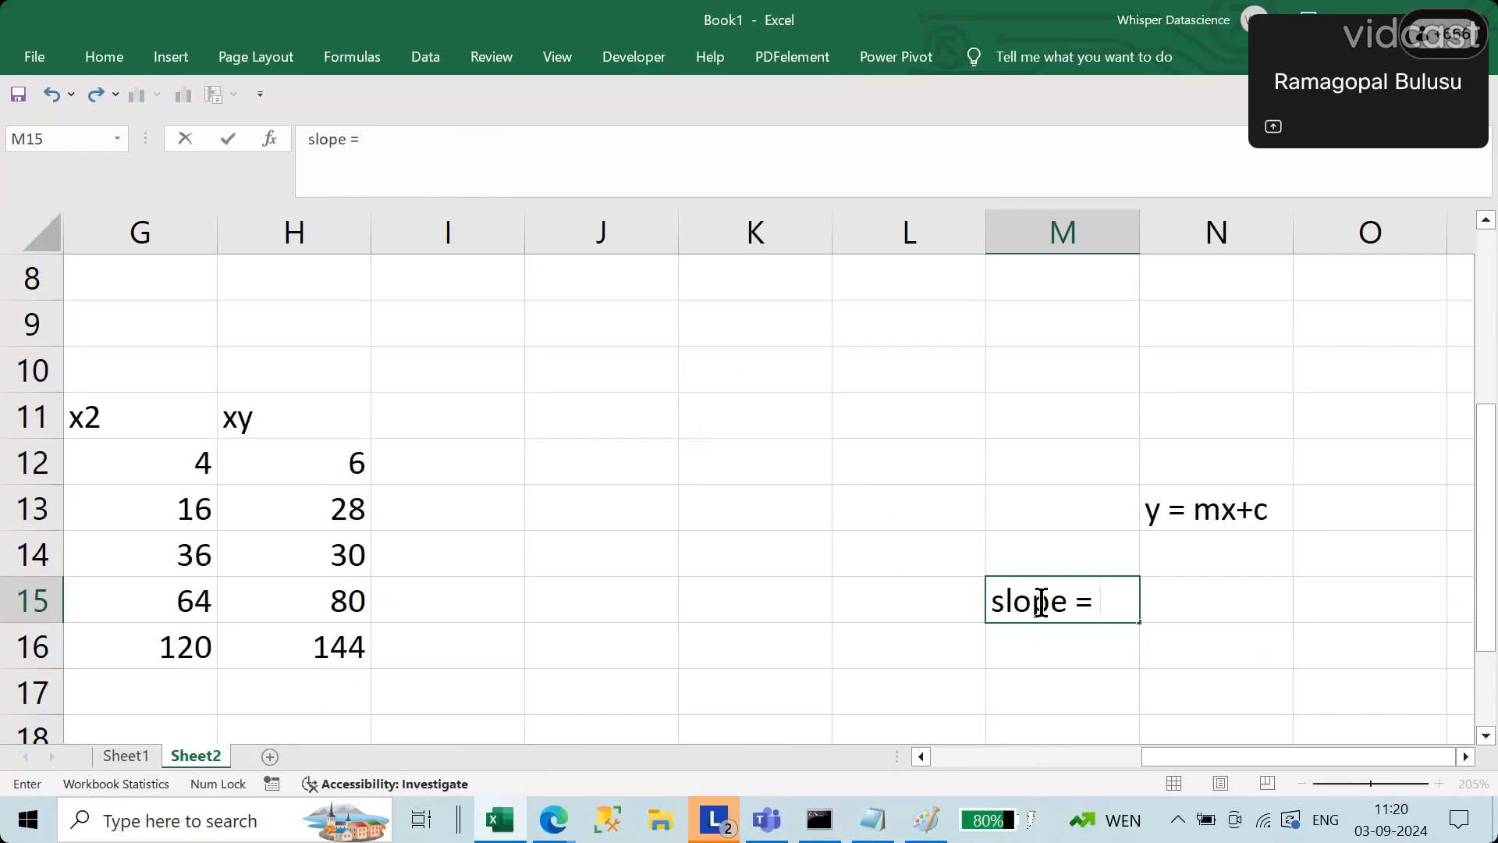
text(x)
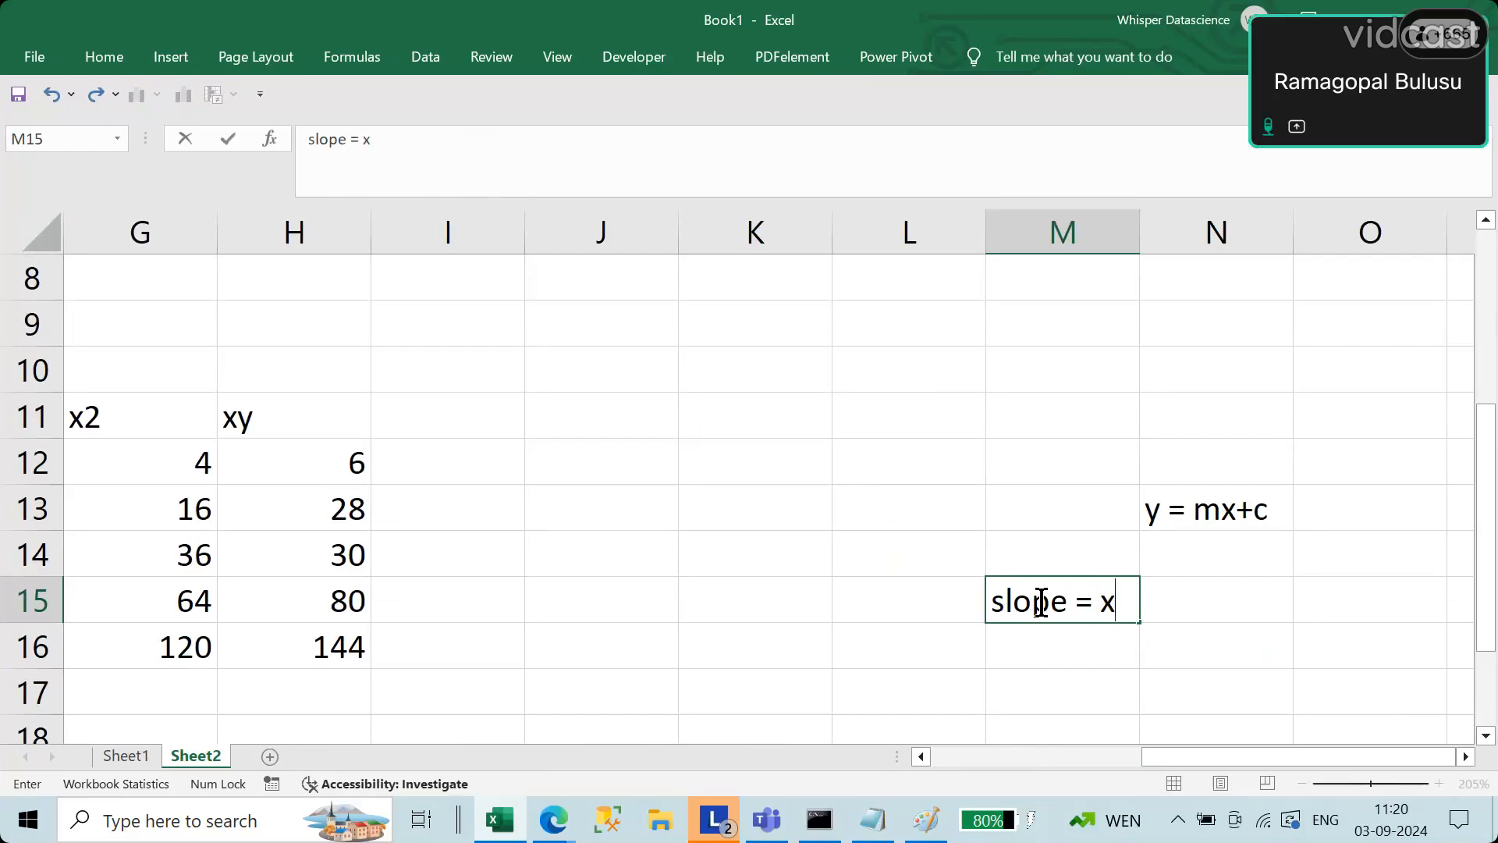
text(y-)
key(BackSpace)
key(BackSpace)
key(BackSpace)
Step: Add the first numerator term, summation of xy, to the slope formula text in M15
text(suma)
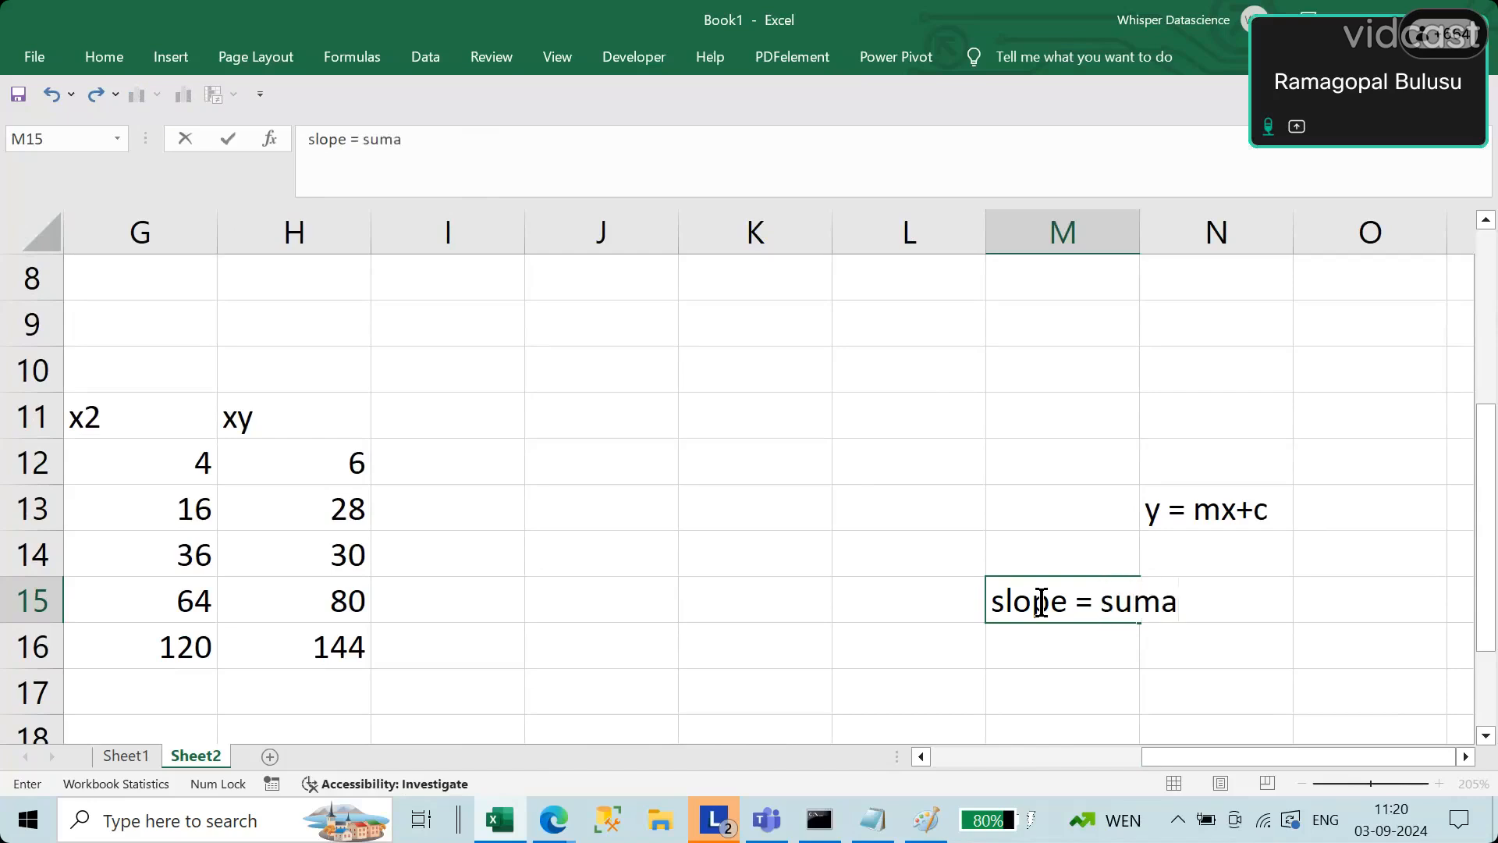
key(BackSpace)
text(mation o)
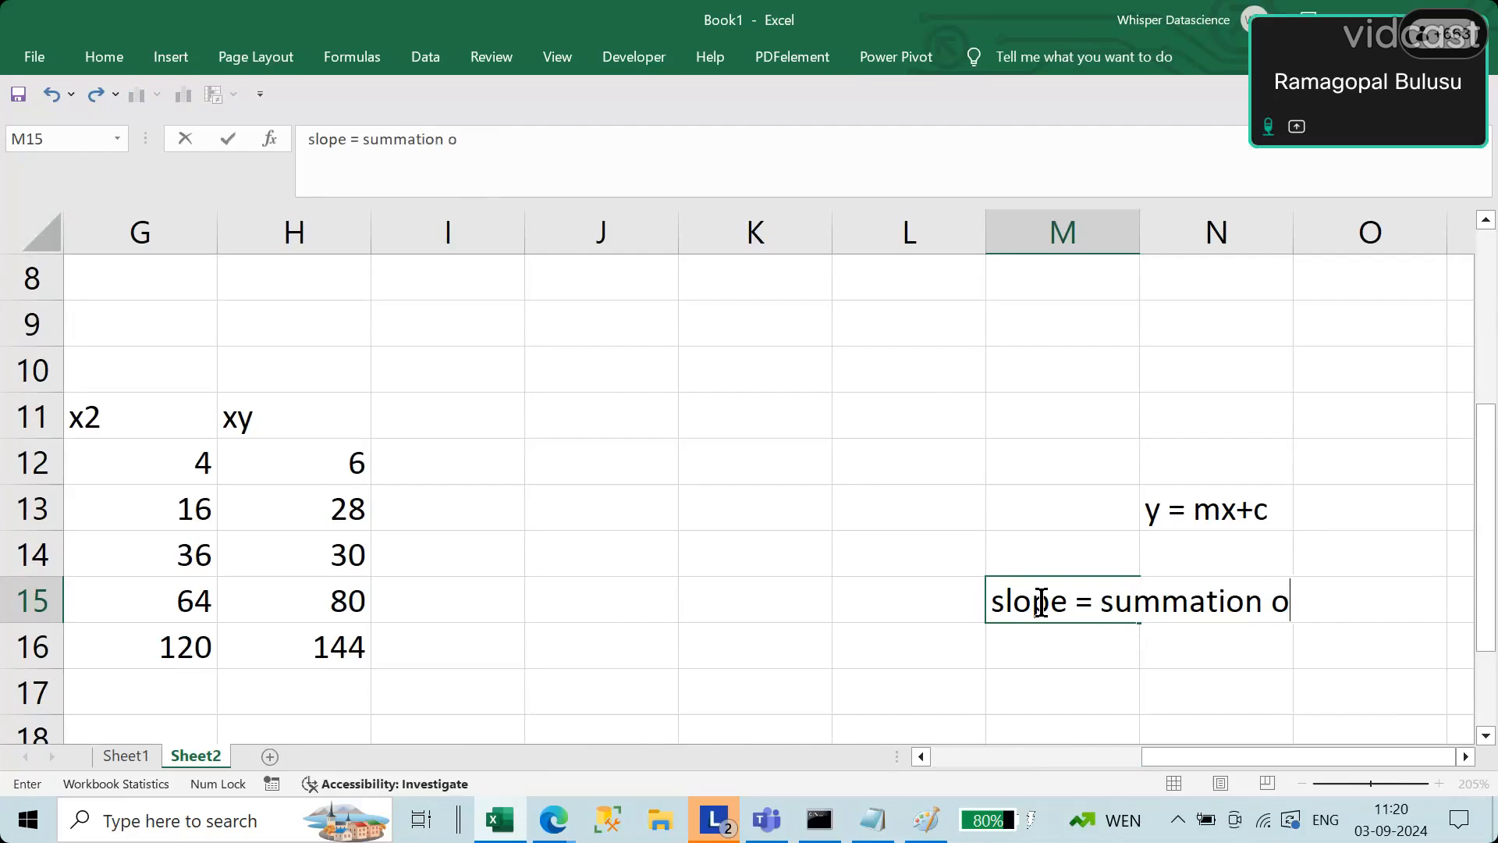
text(f xy - smmation)
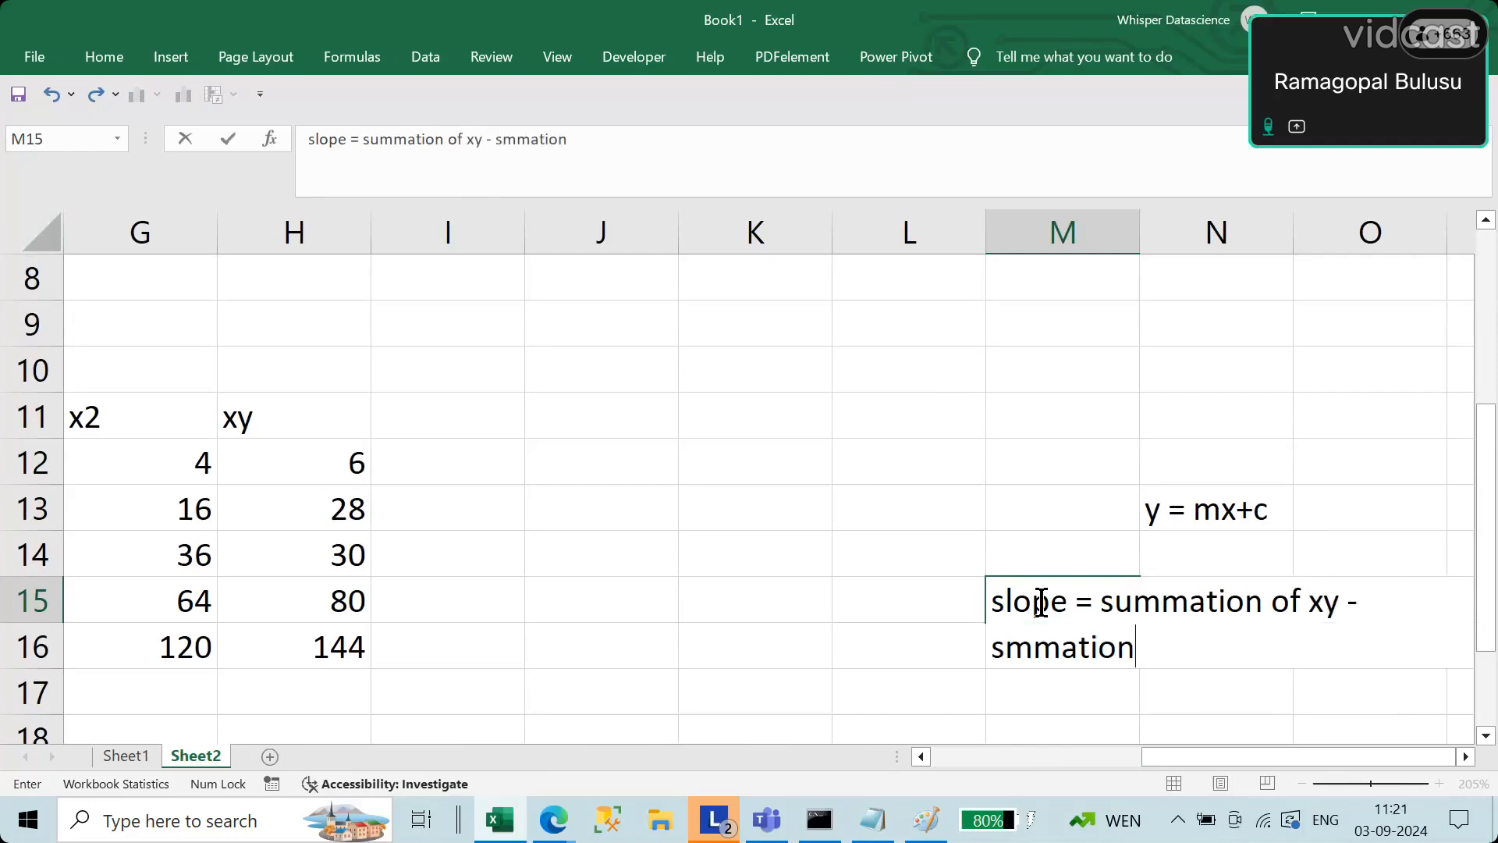
text( of )
text(x)
text( *)
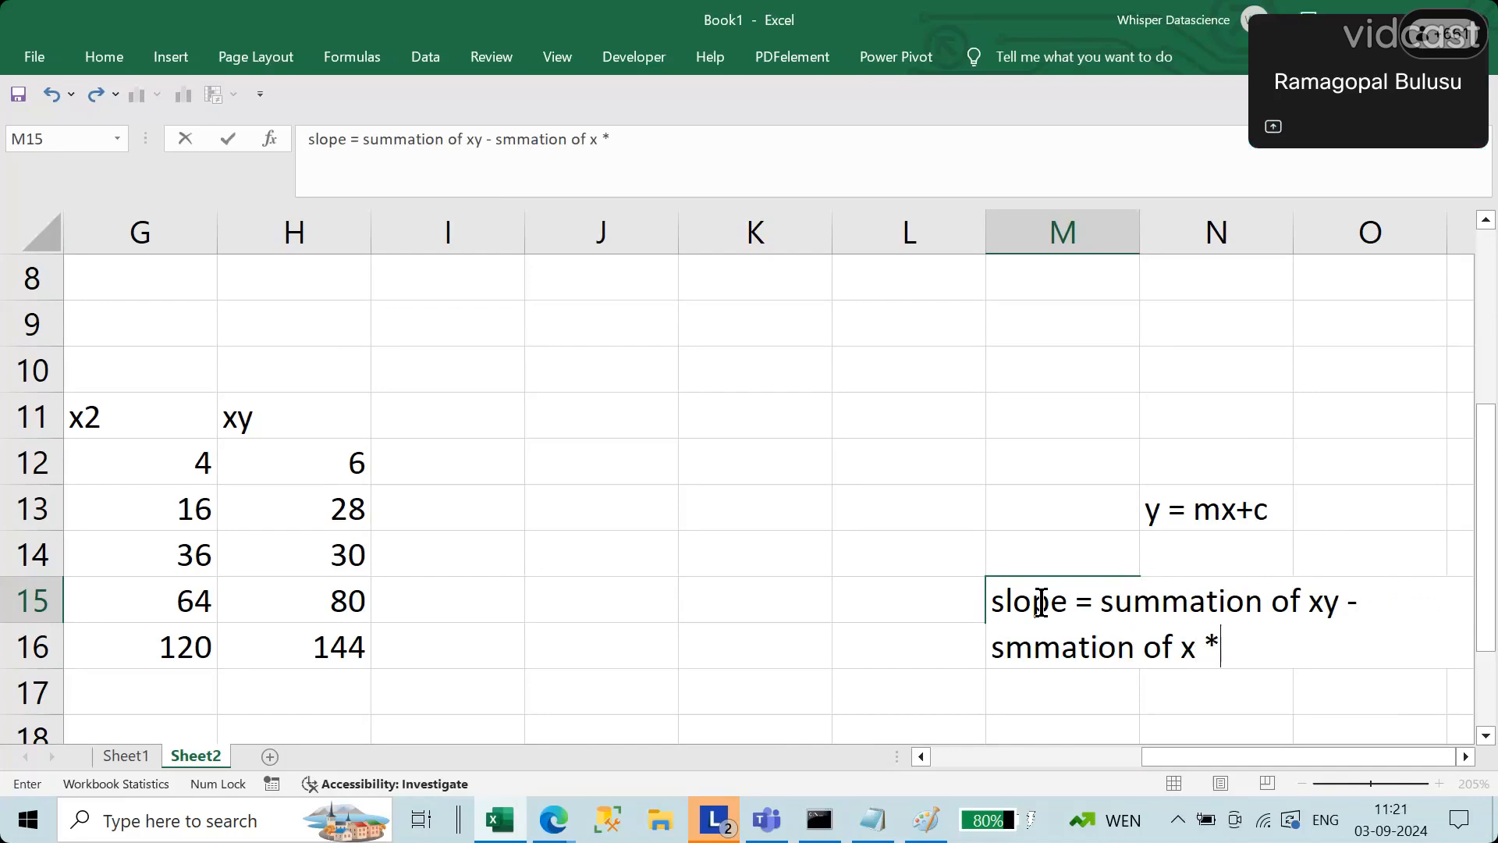
text( summation o)
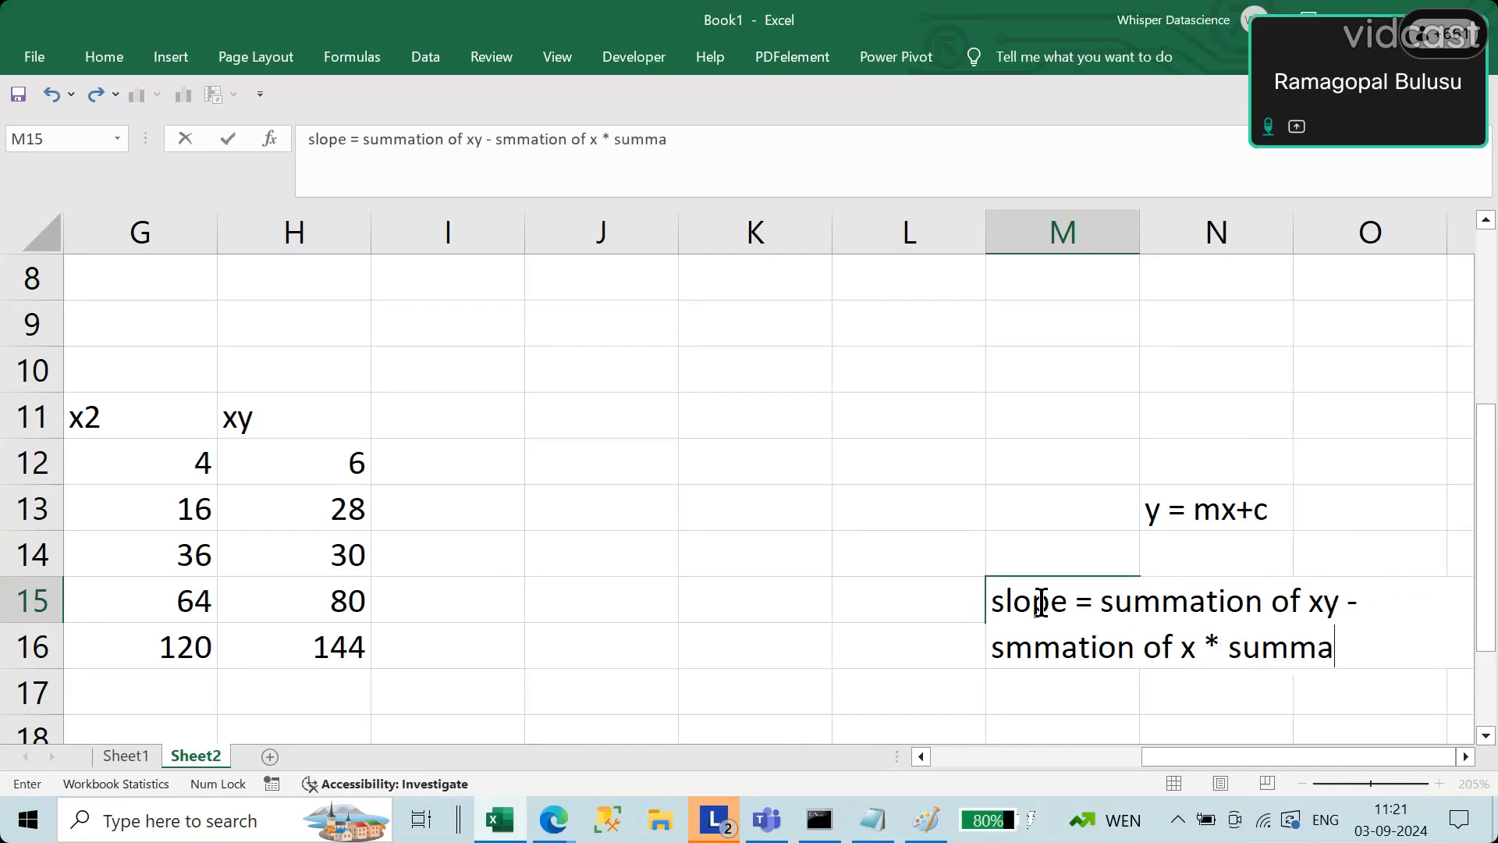
text(f y)
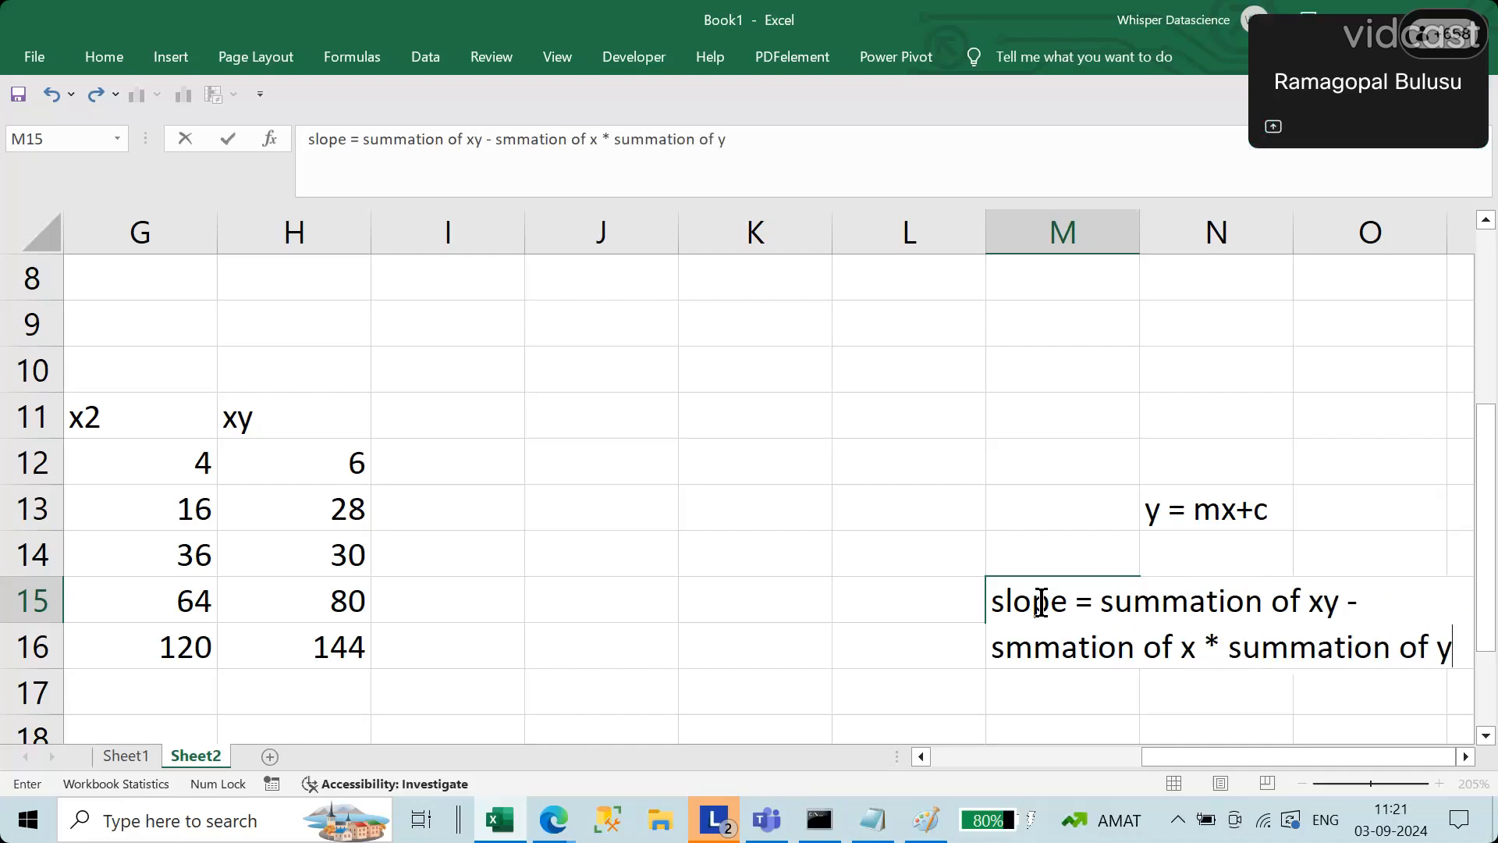
text(/)
Step: Finish the slope formula text in M15 with the denominator /summtion of x2 - summation of x whole square
text(summtio)
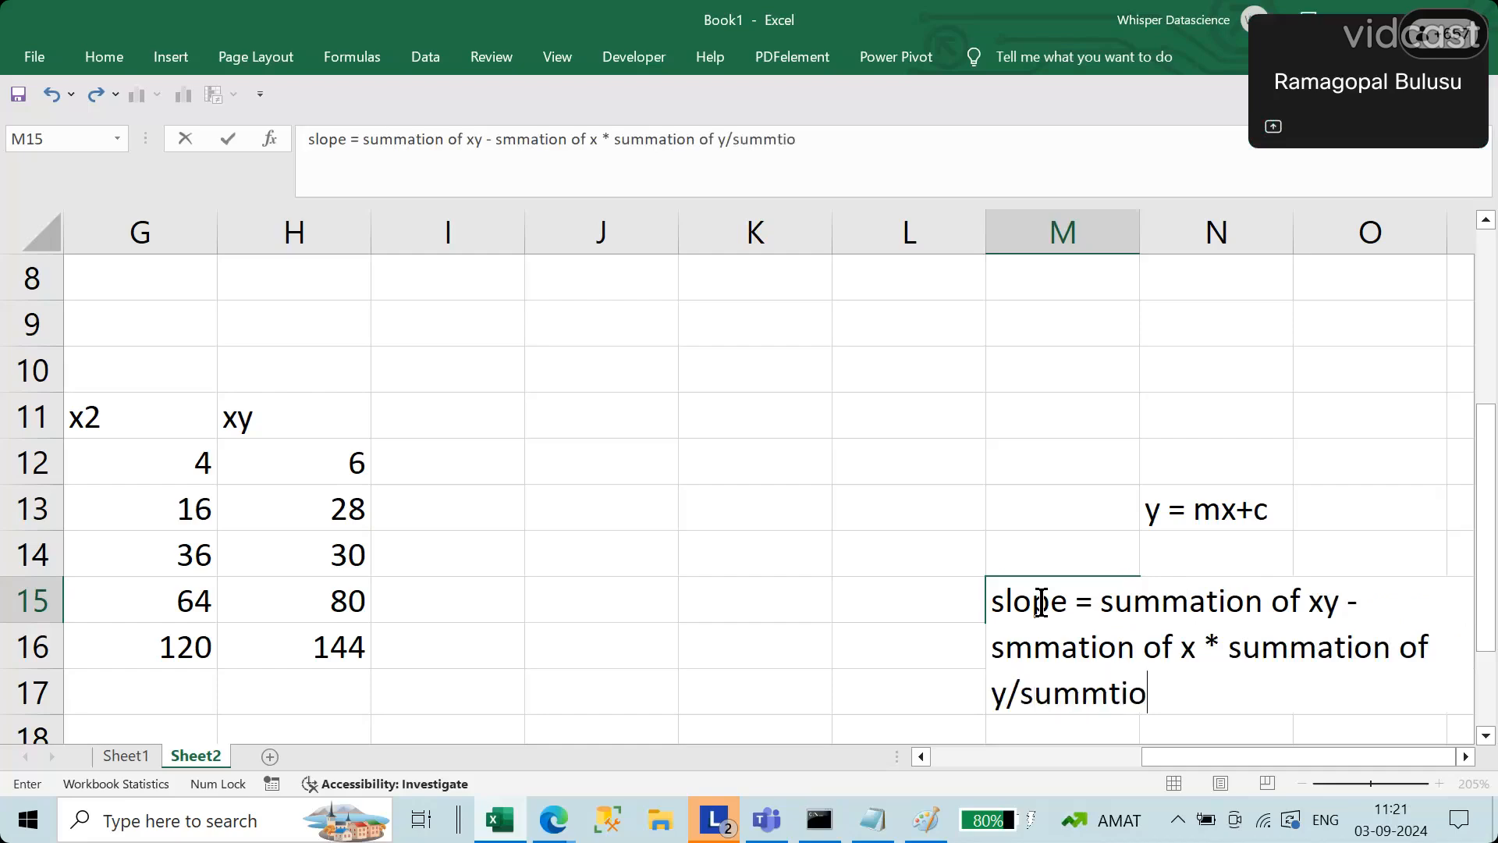
text(n of x)
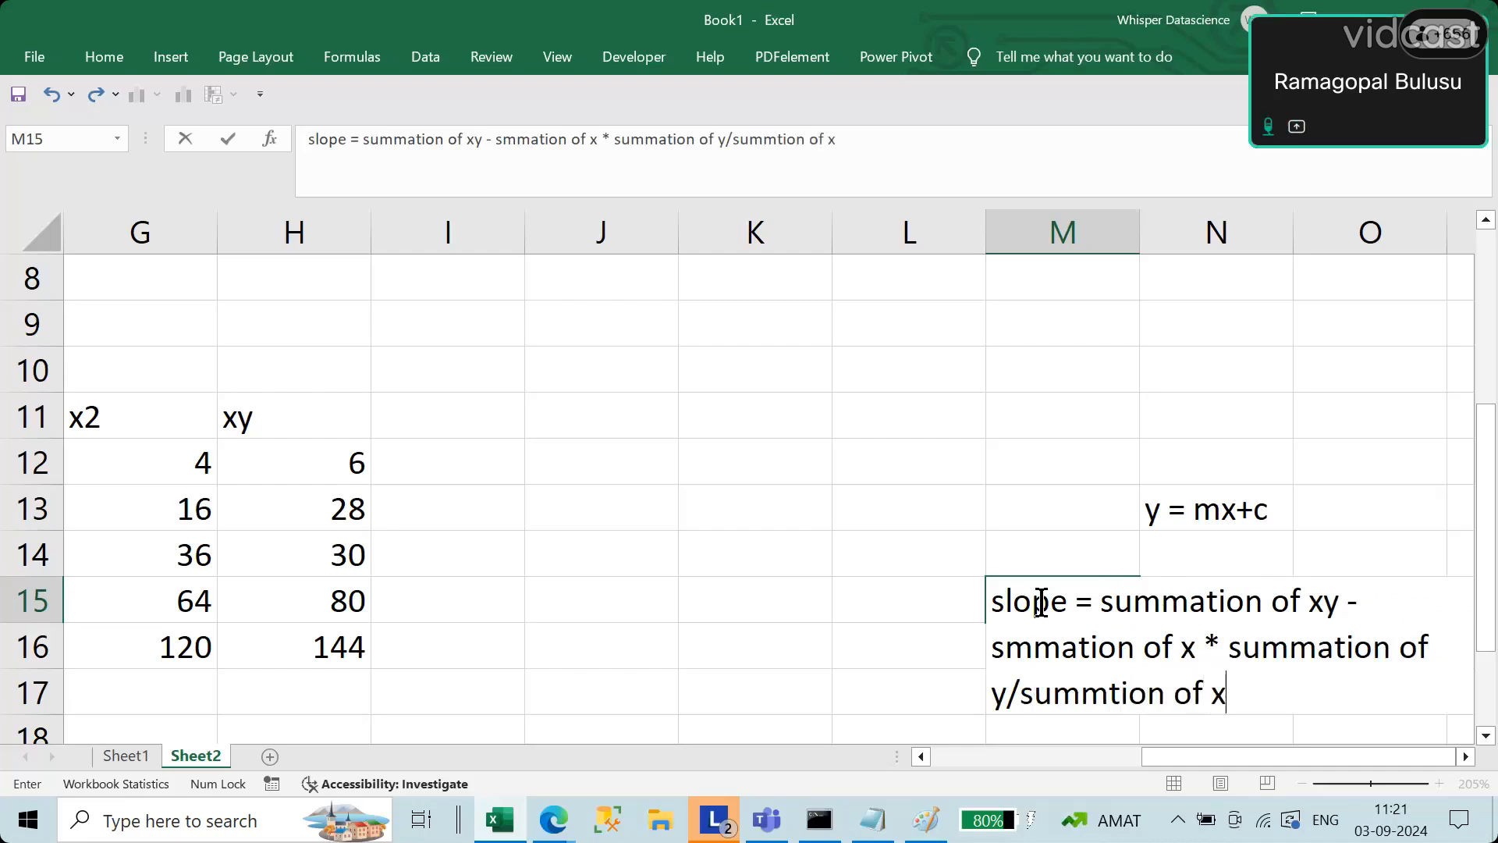
text(2 -)
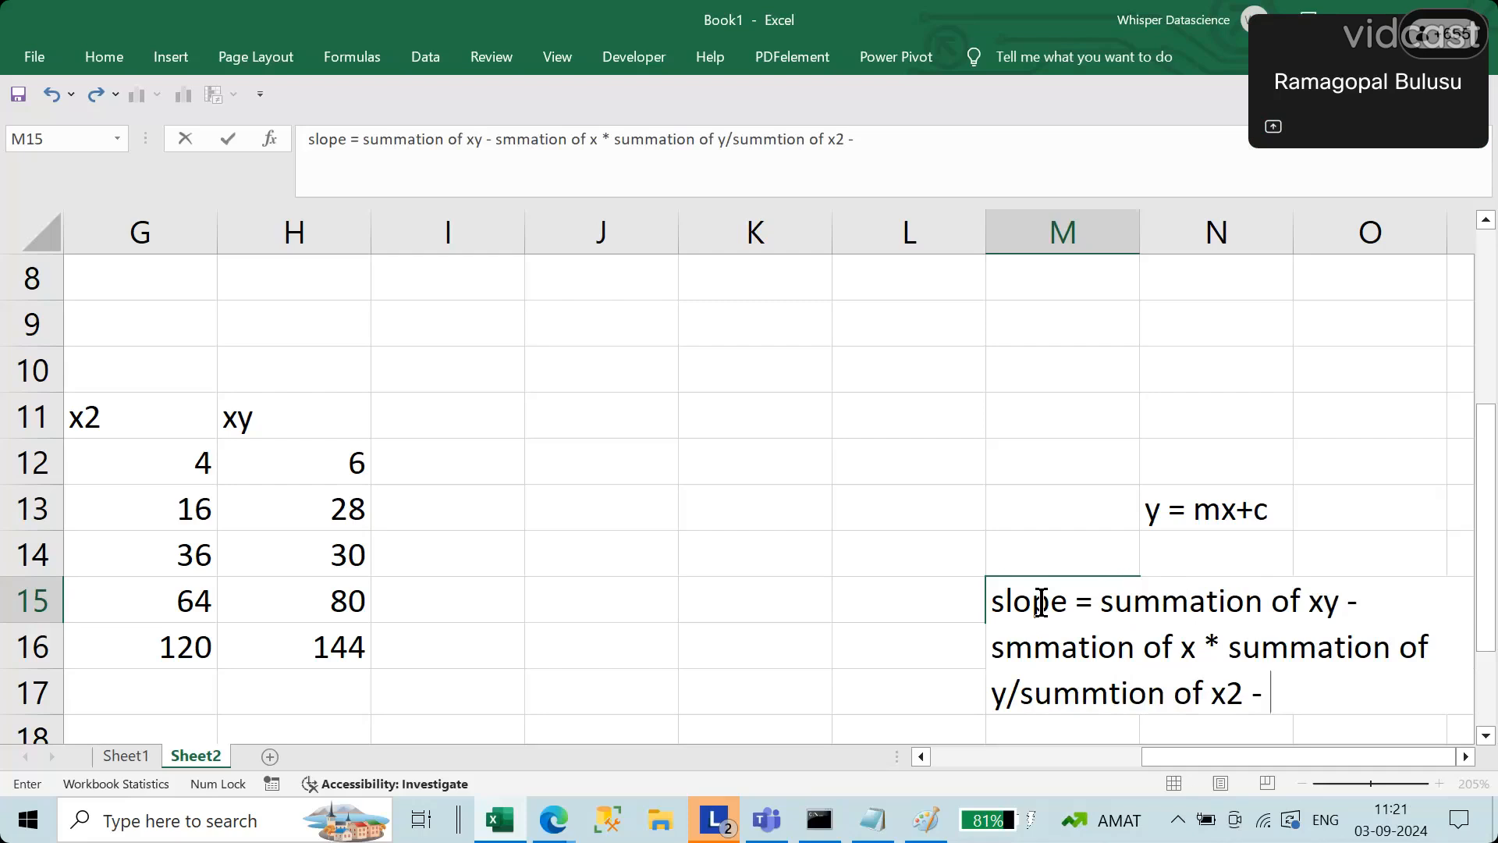
text(summation)
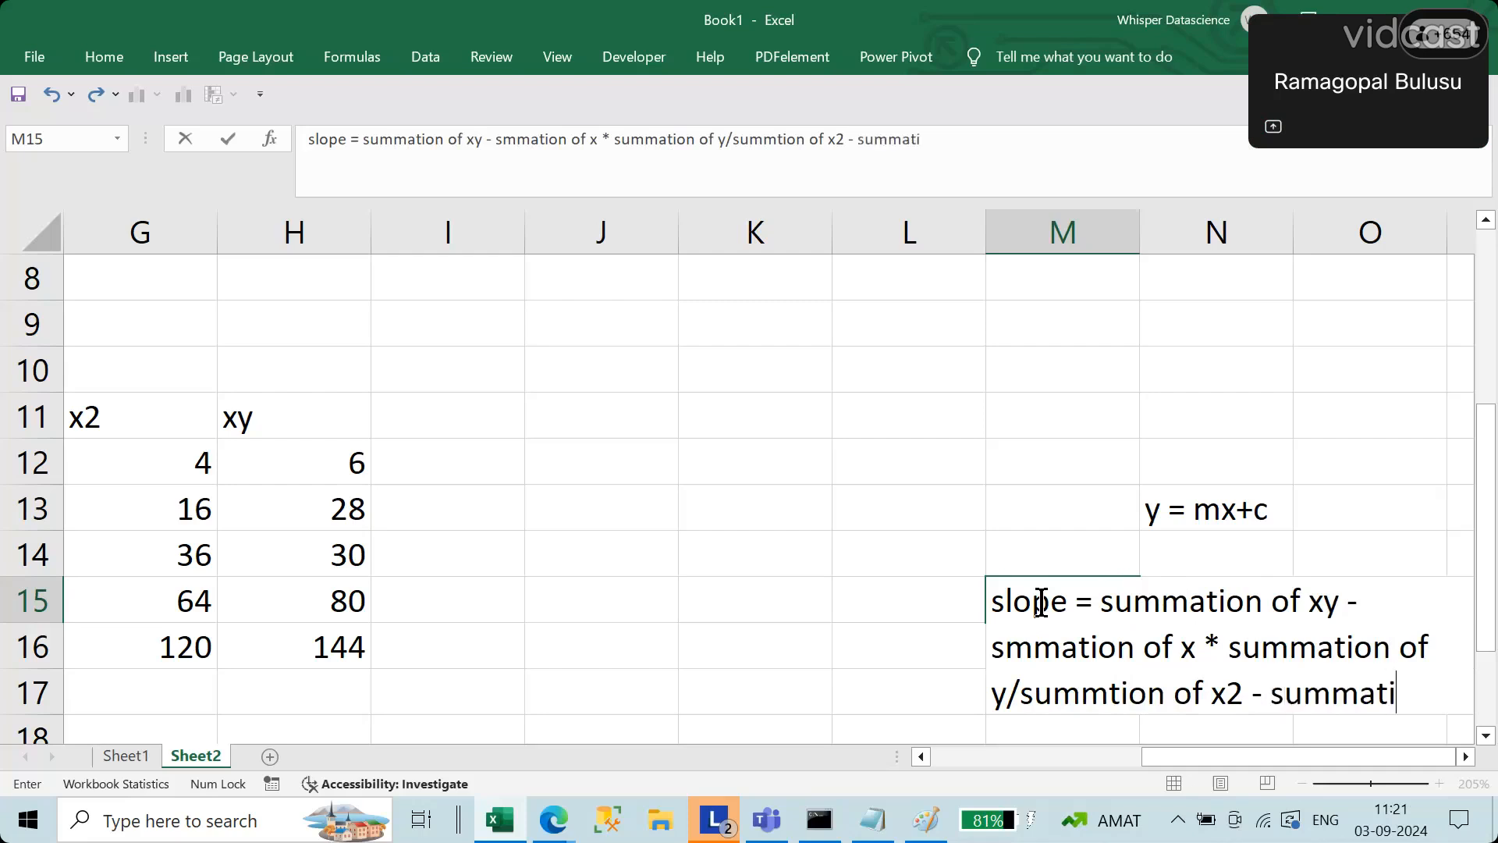
text( of)
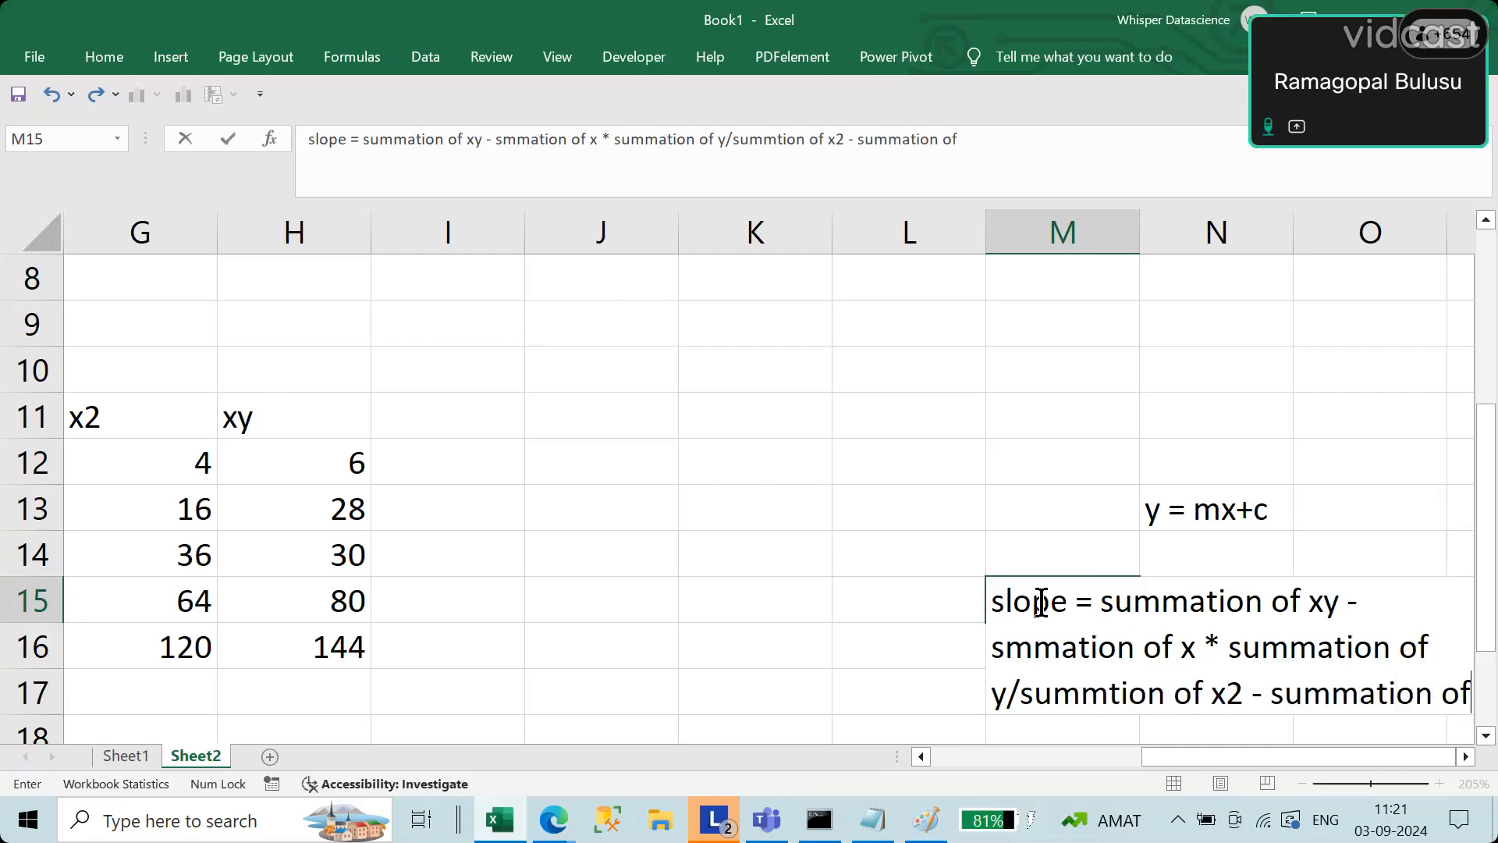
text( x)
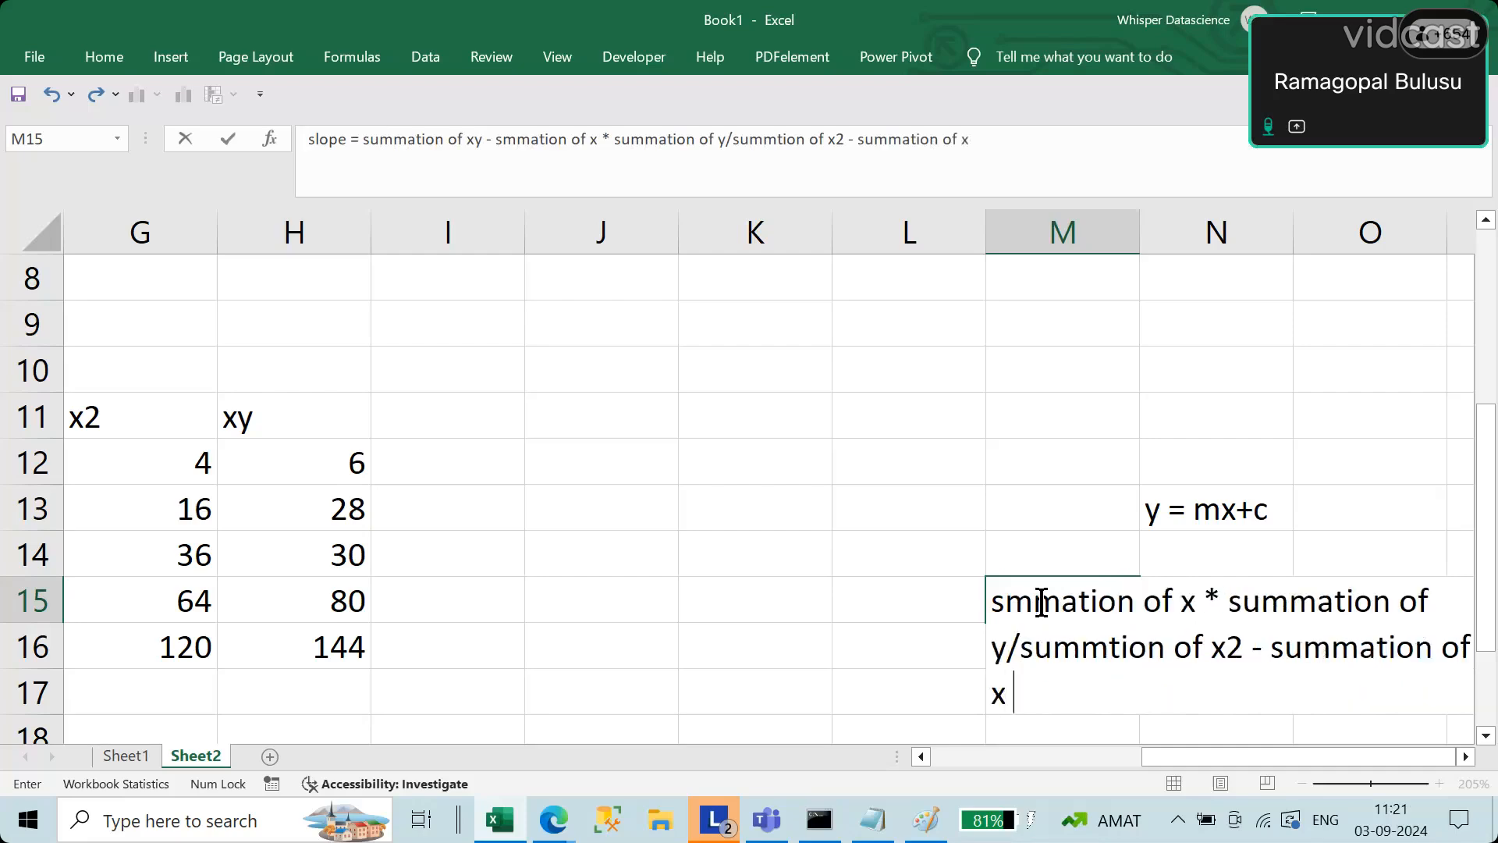
text( who)
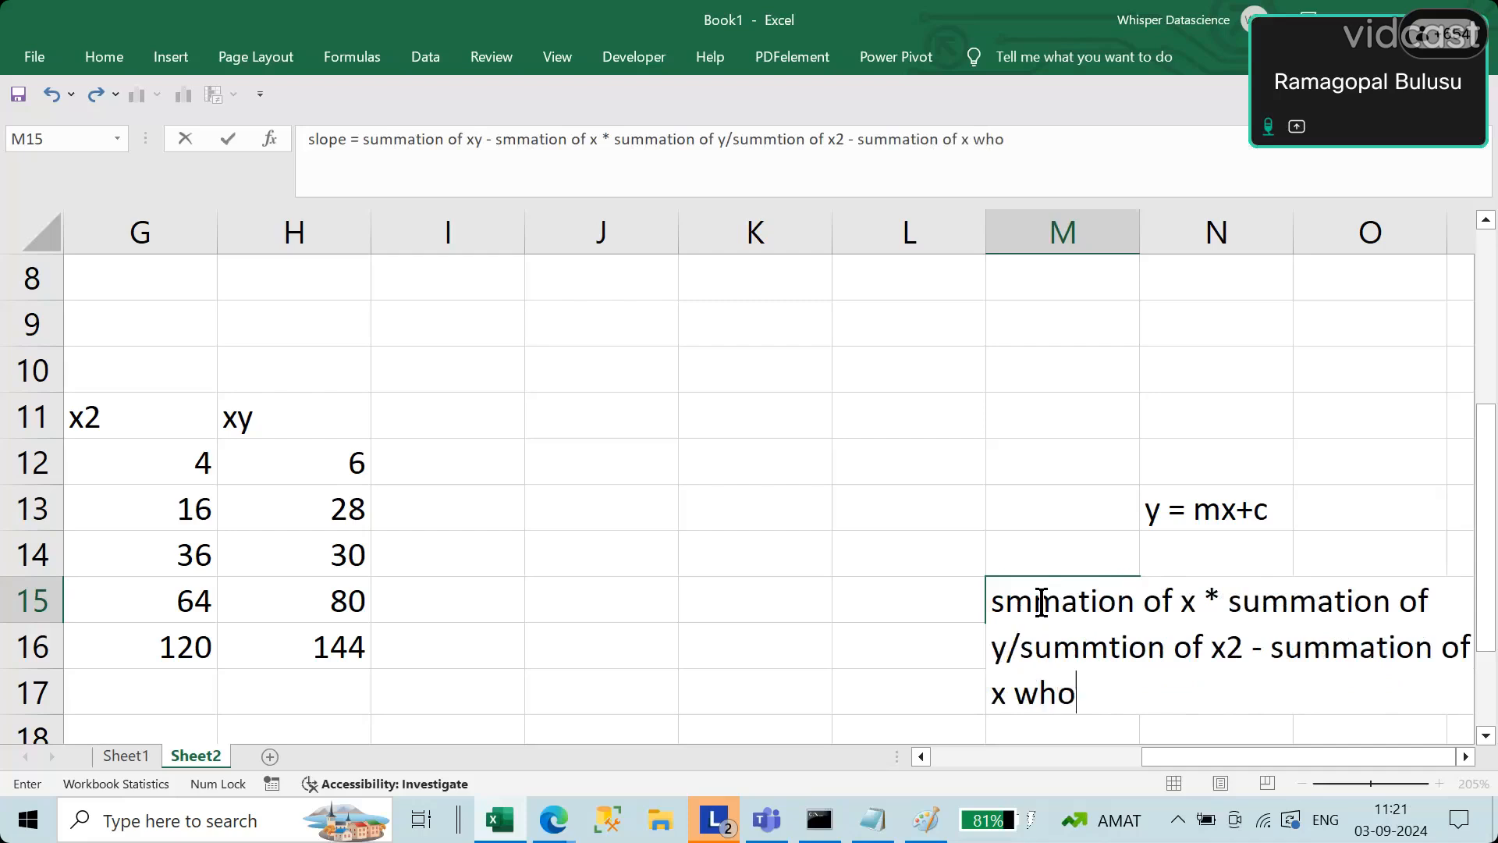
text(le square)
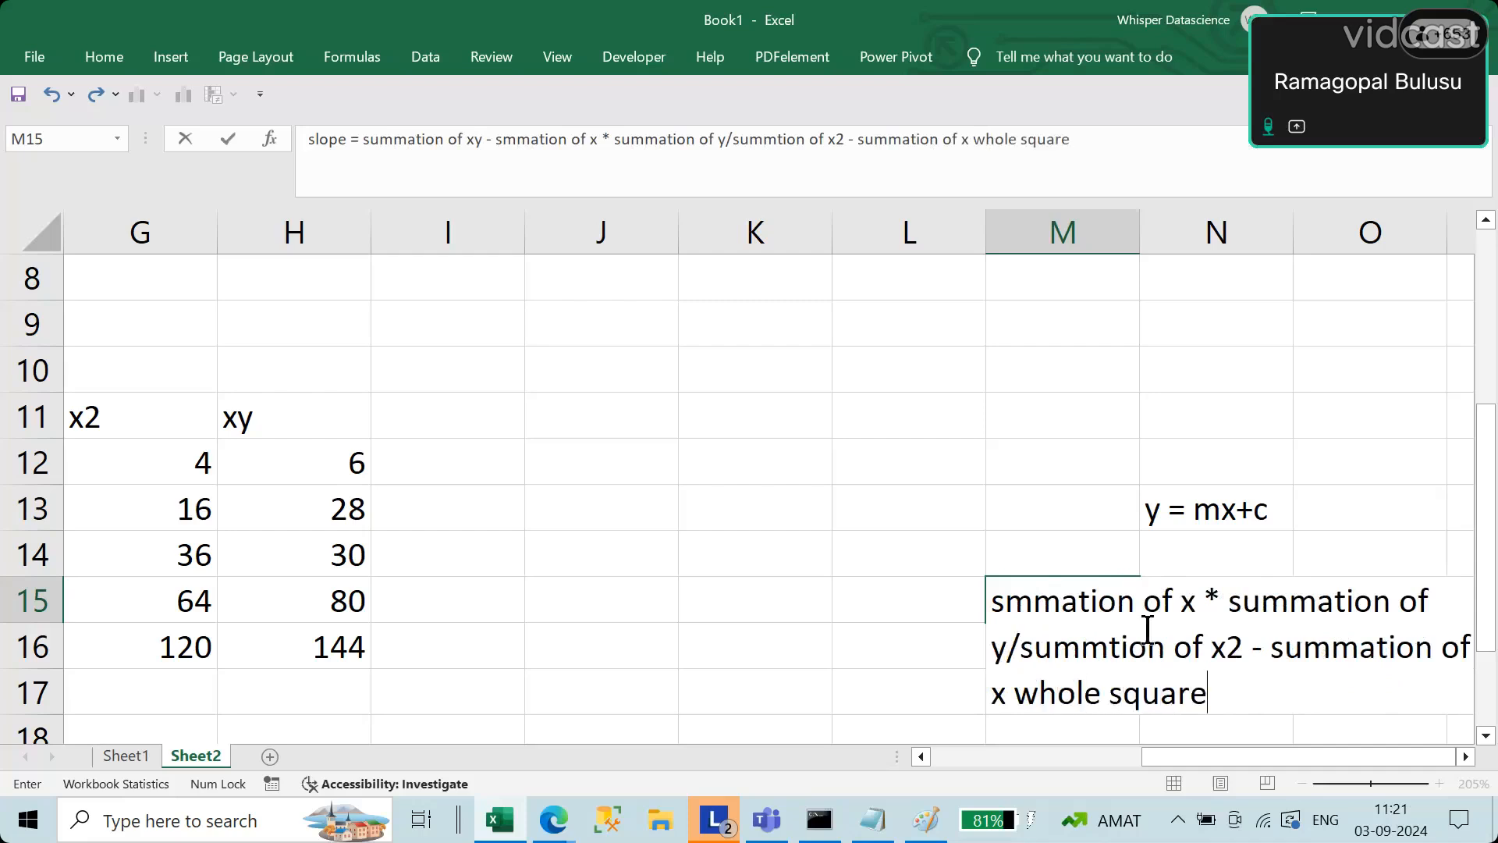
key(Return)
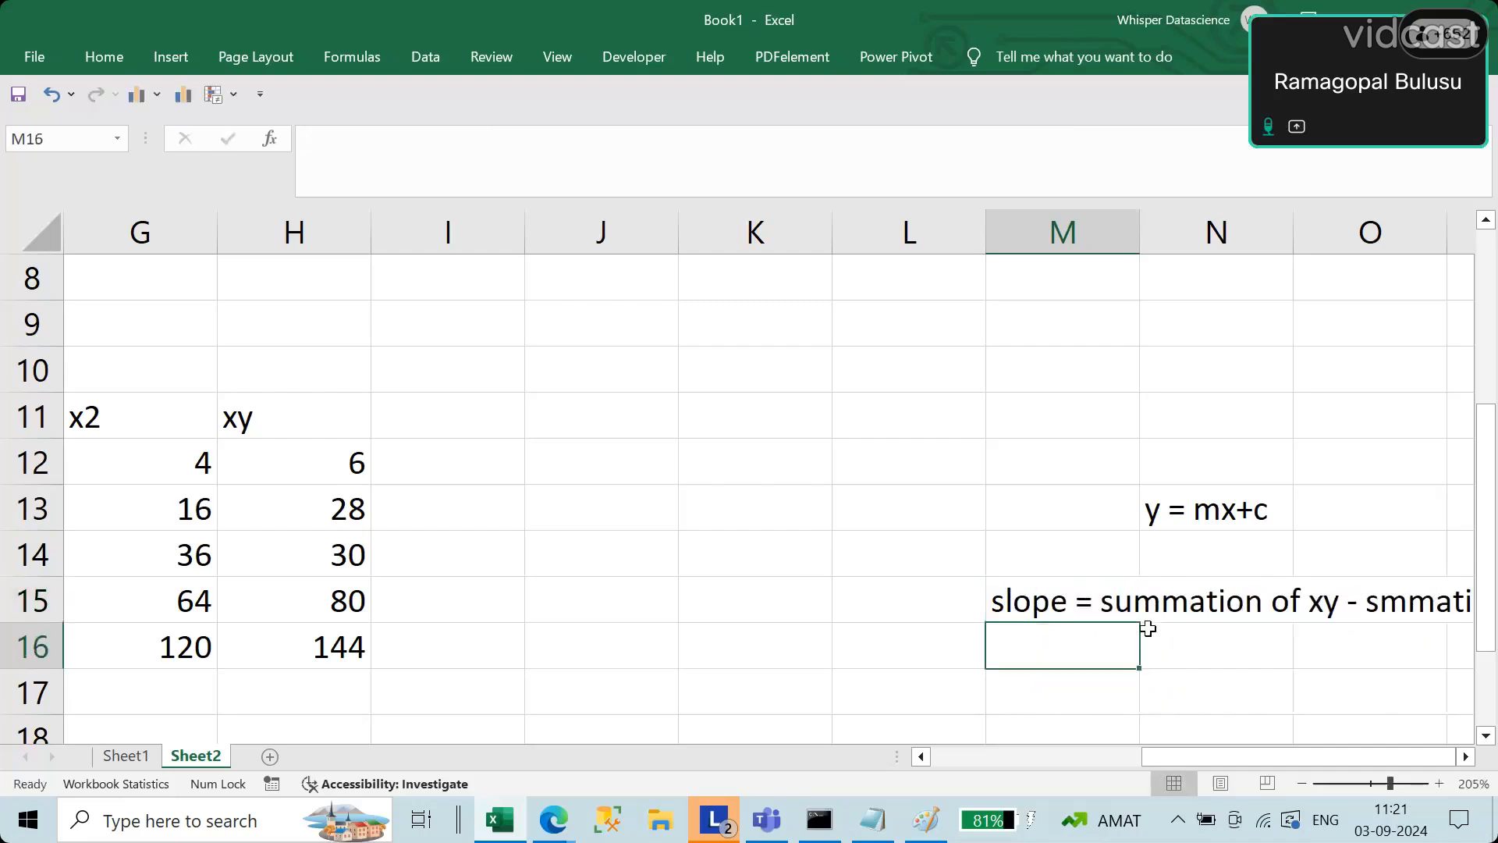
Step: Write the slope's numerator with the column totals, 4*144-20*25, in E19 below the summation row
click(1111, 599)
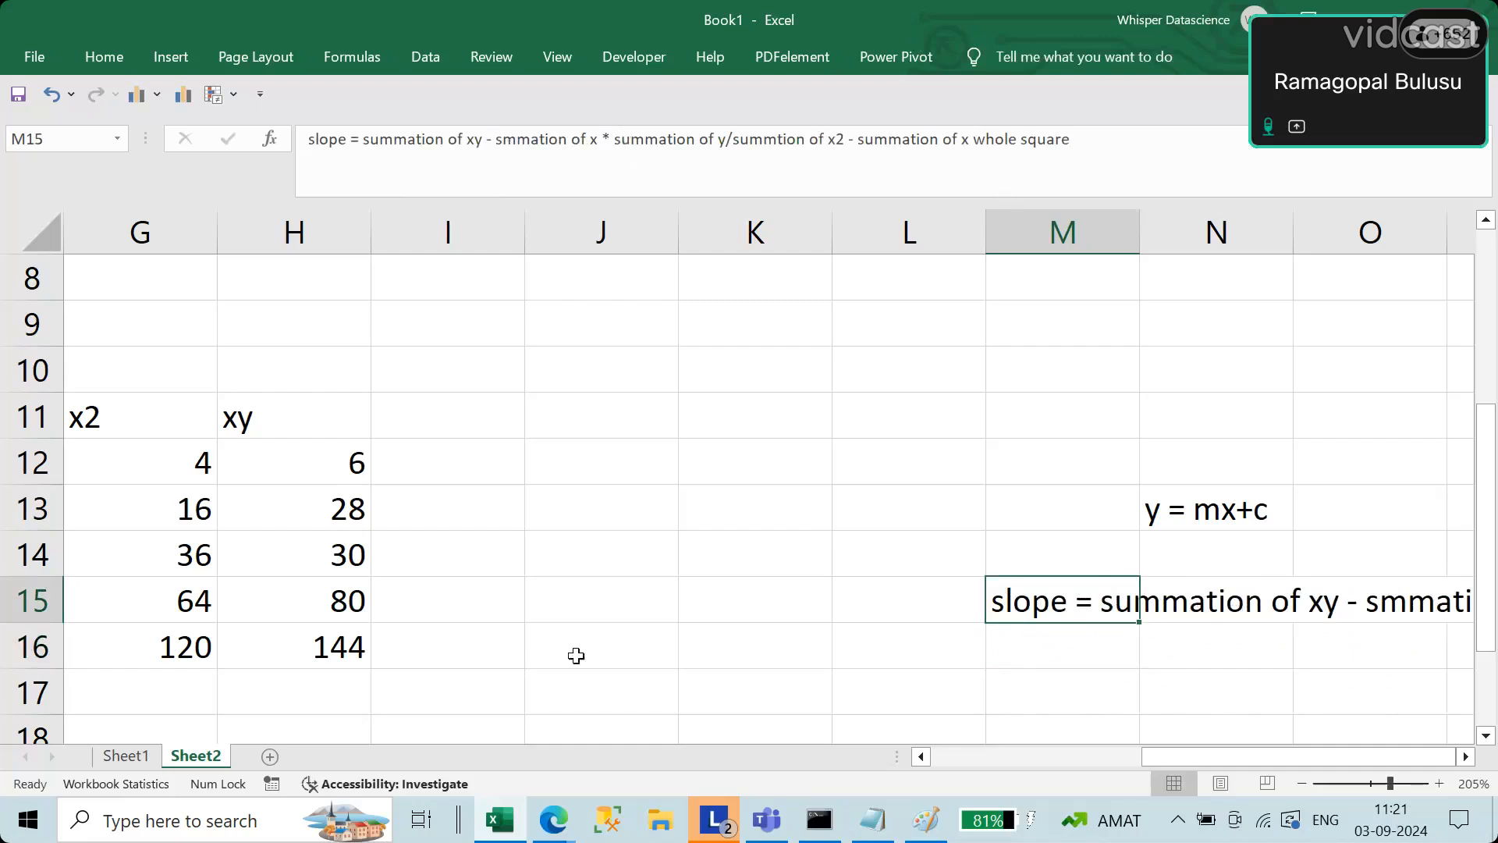
drag(1257, 751, 1142, 763)
scroll(1027, 705, down, 4)
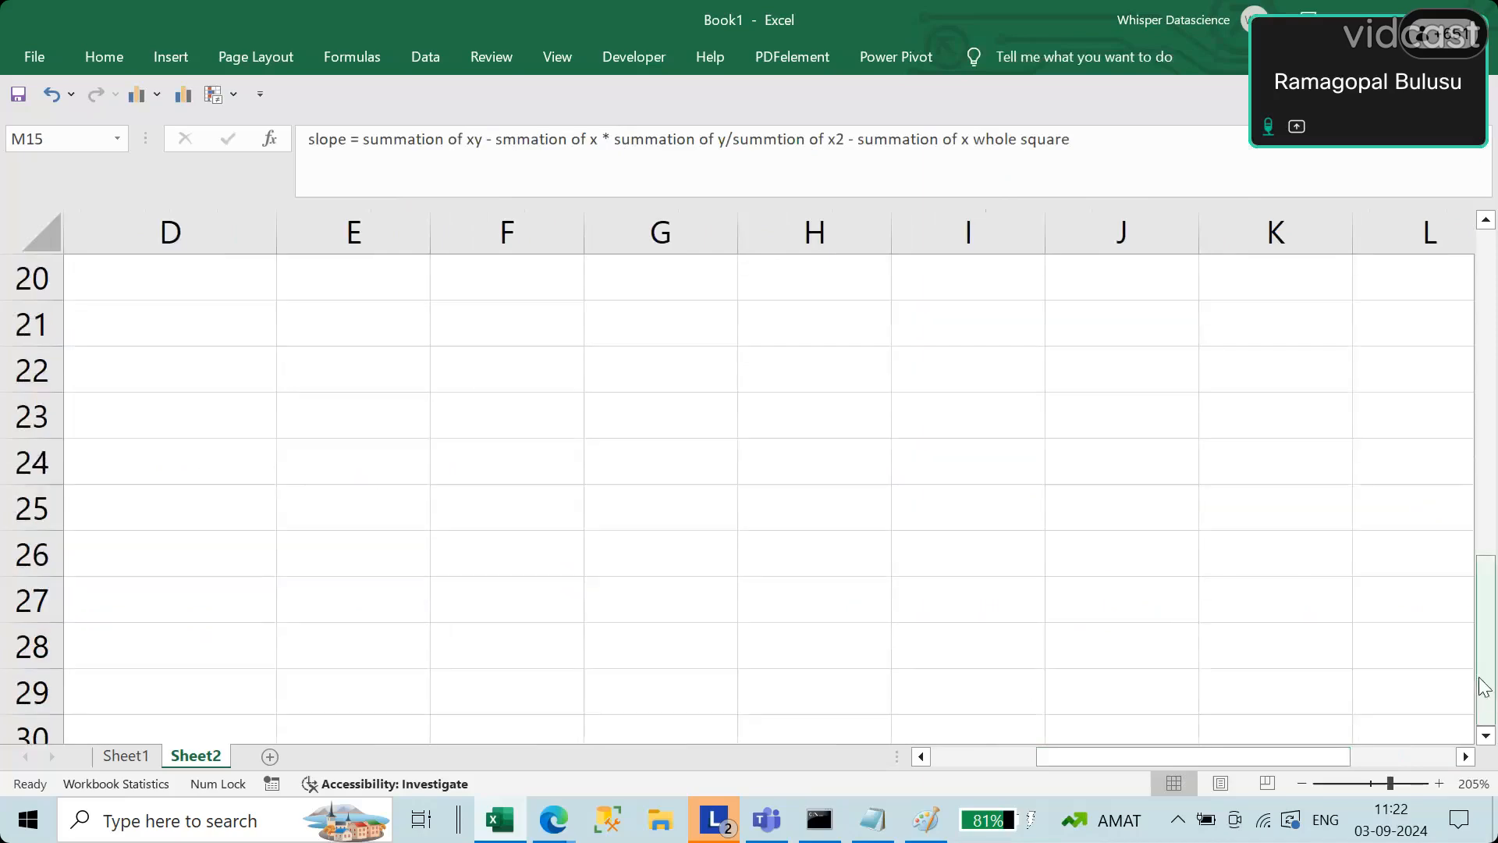
drag(1484, 687, 1484, 539)
click(364, 633)
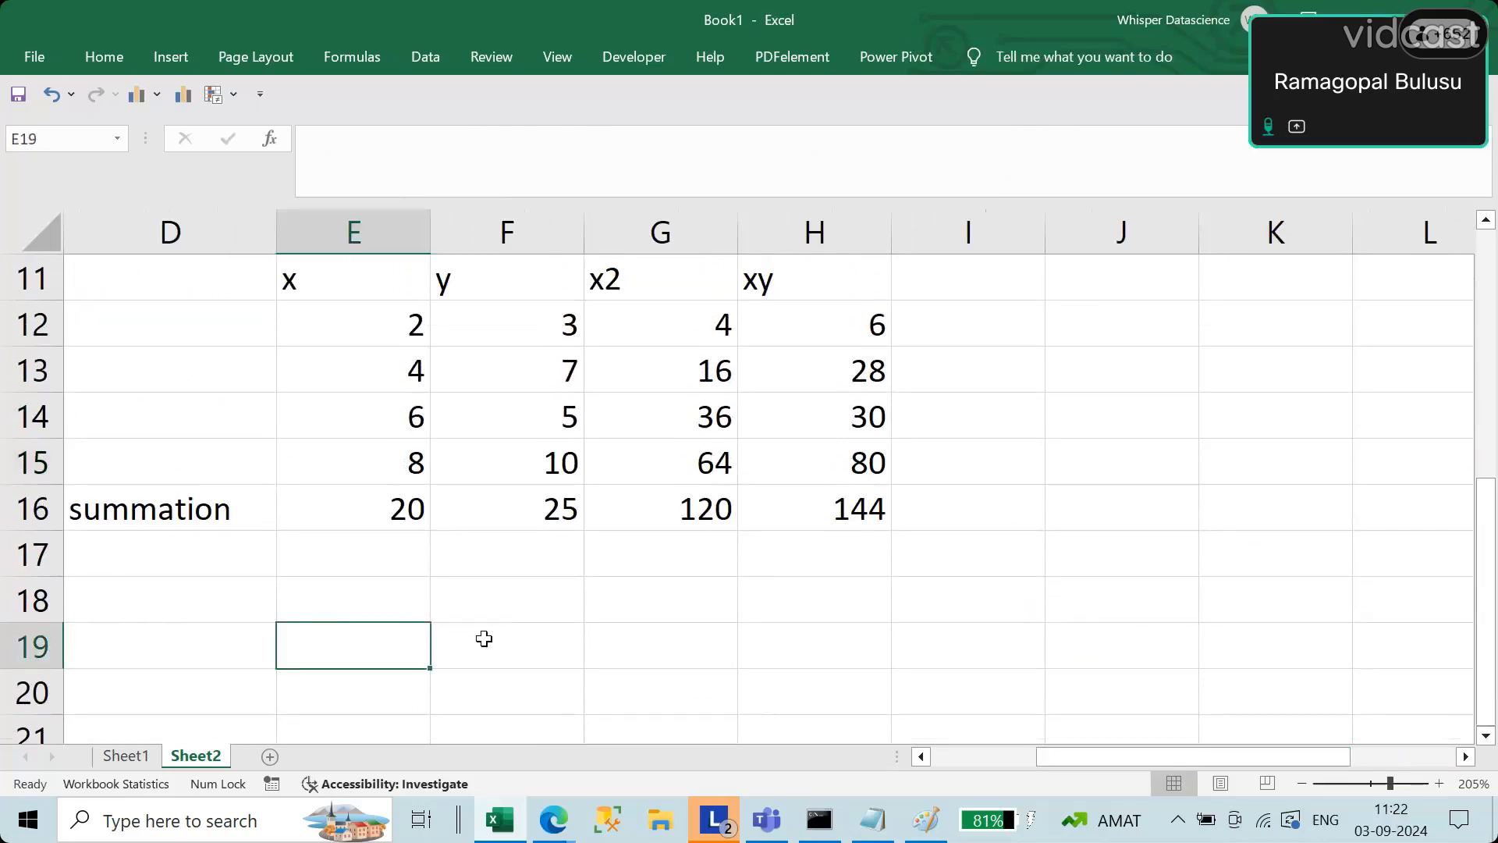
text(4)
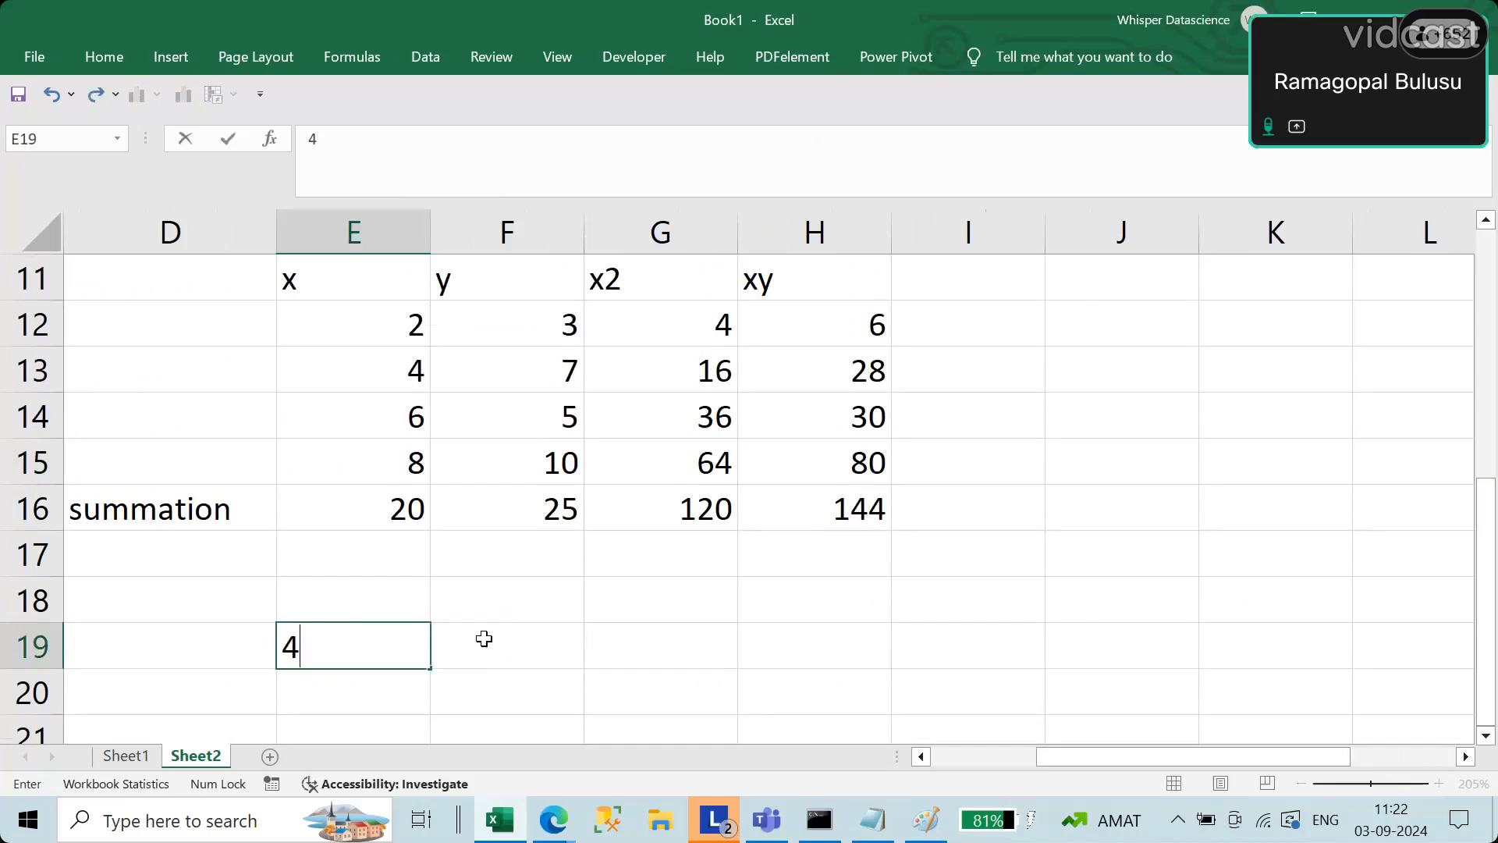
text(*1)
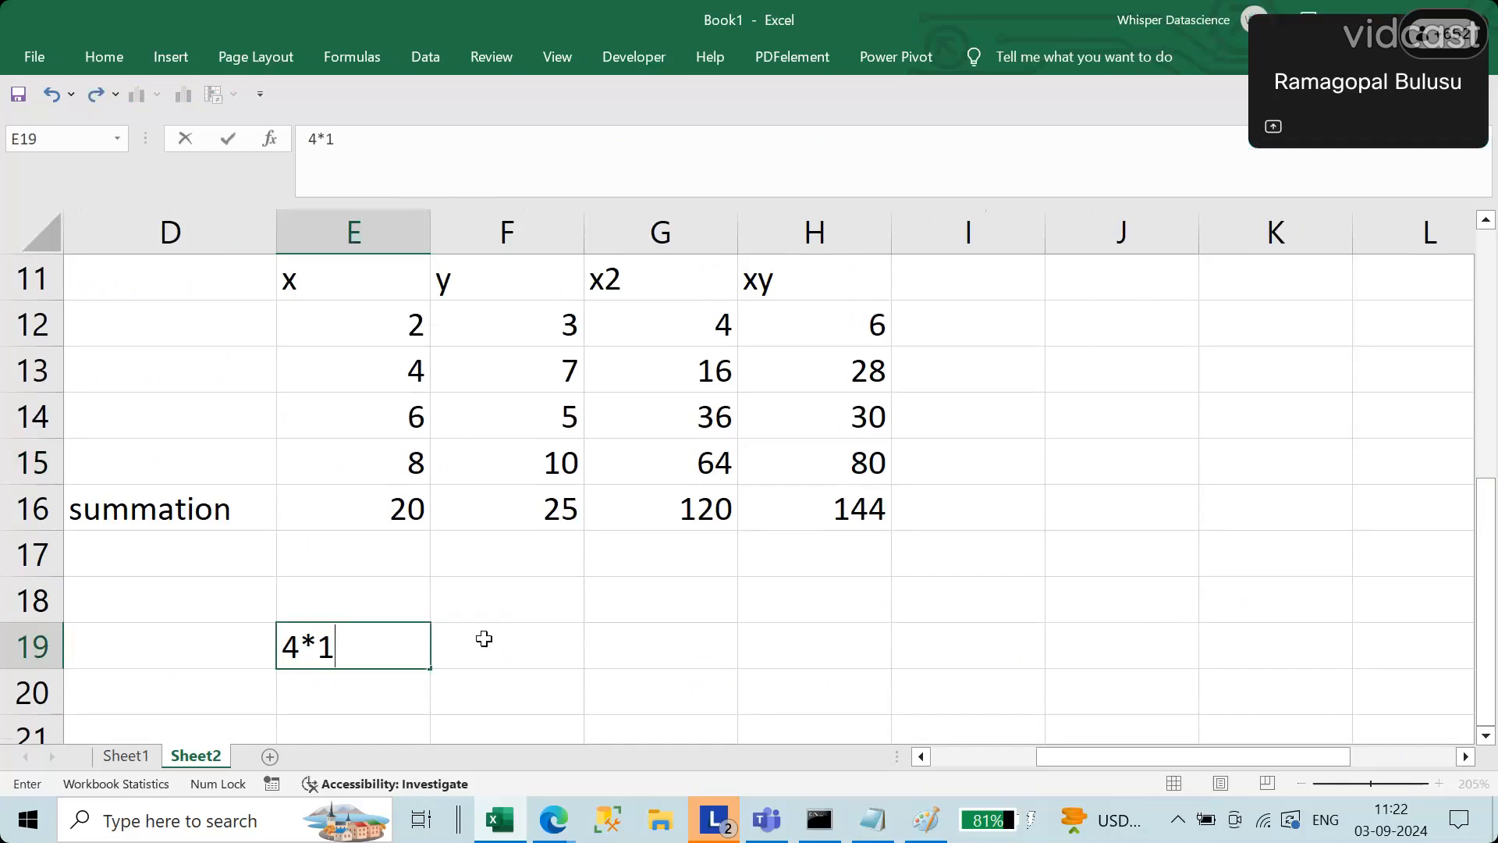
text(44)
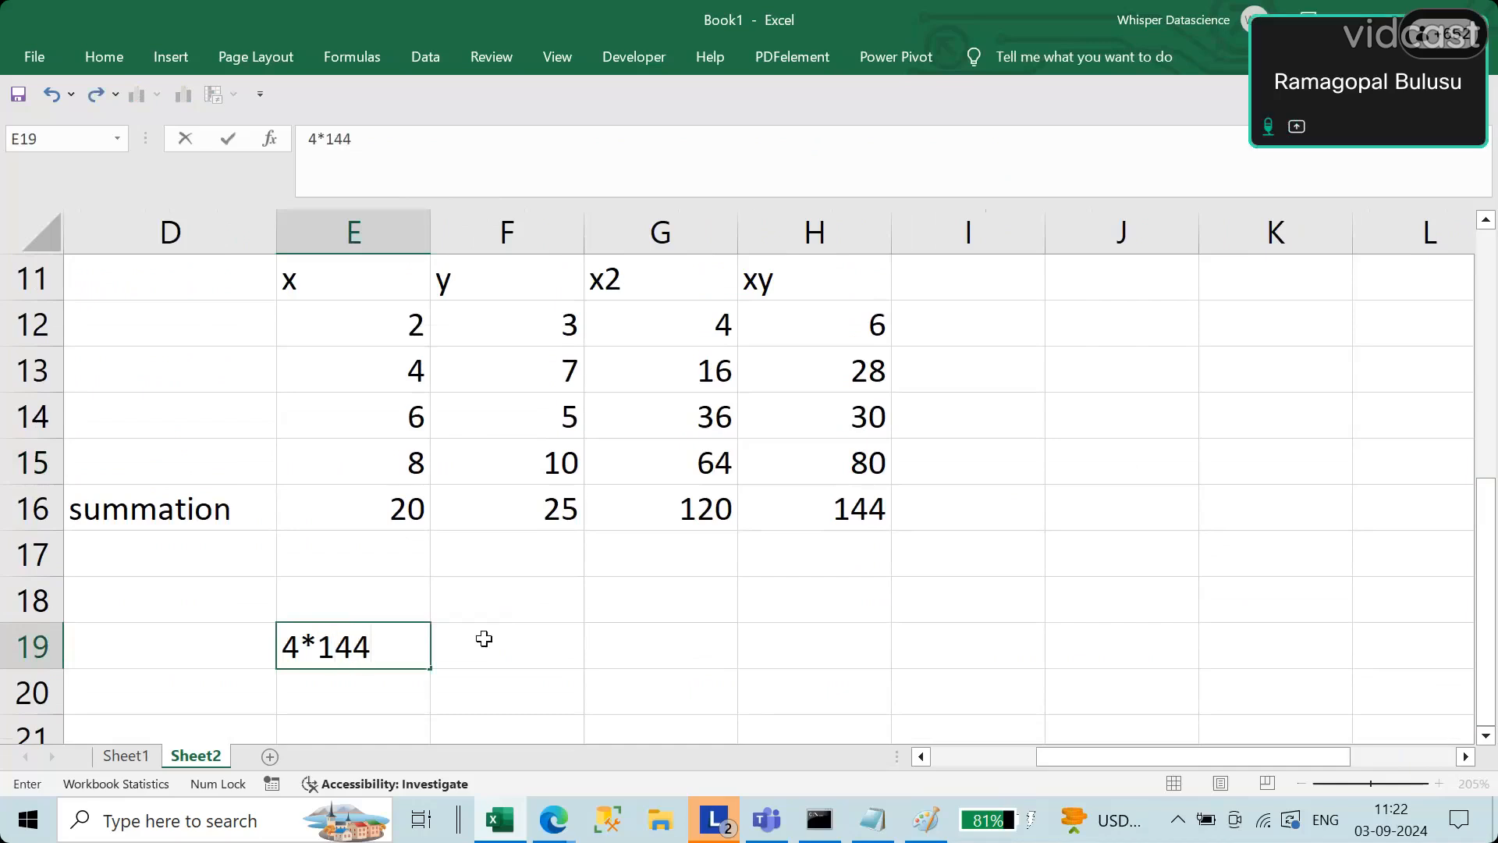
text(-20*25)
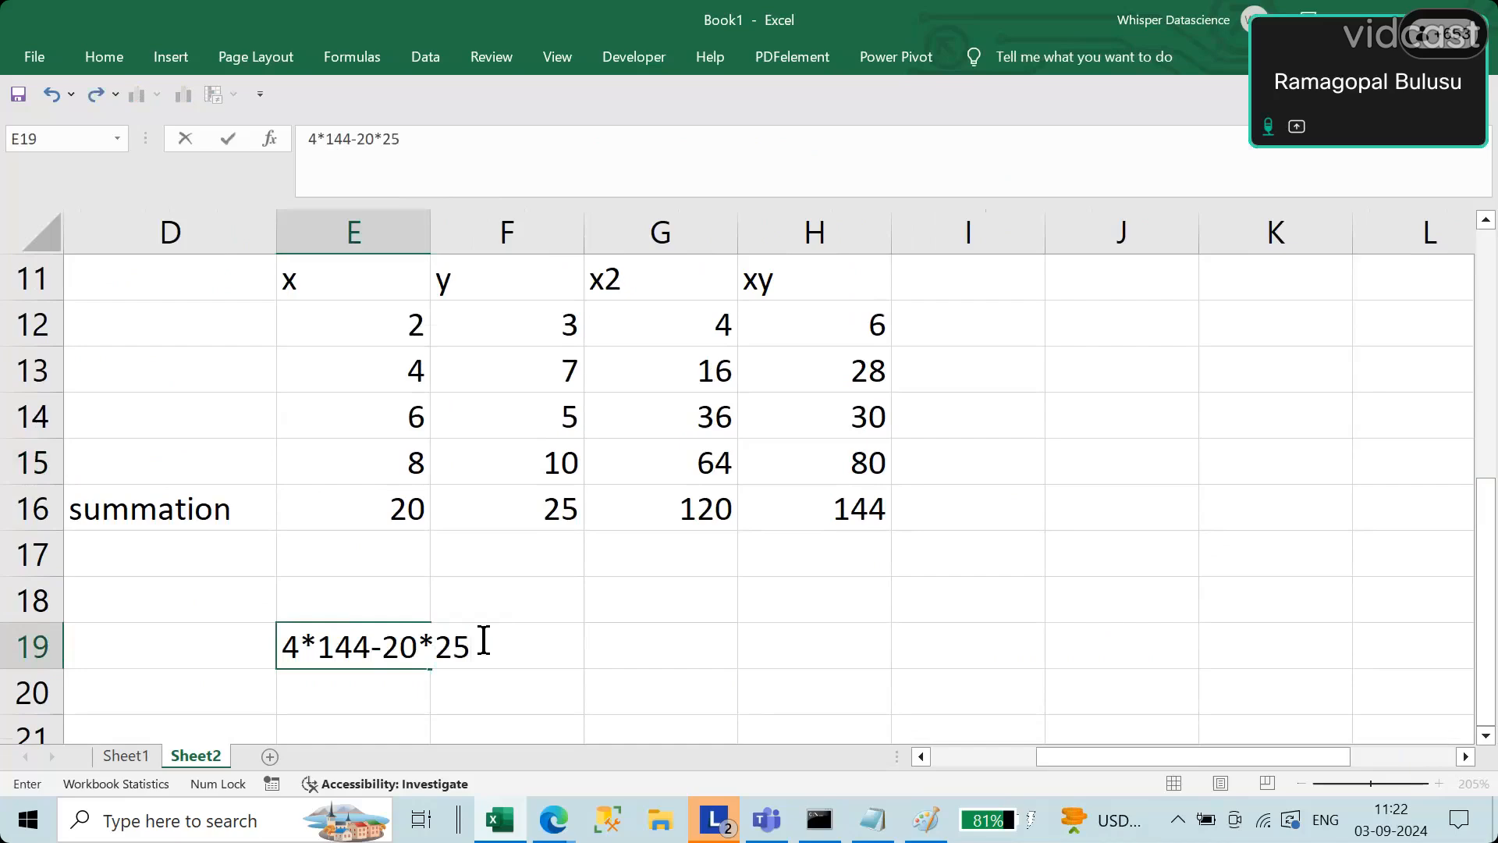
Step: Complete the slope expression in E19 with the denominator /4*120-400
text(/4)
text(12)
key(BackSpace)
key(BackSpace)
text(*120)
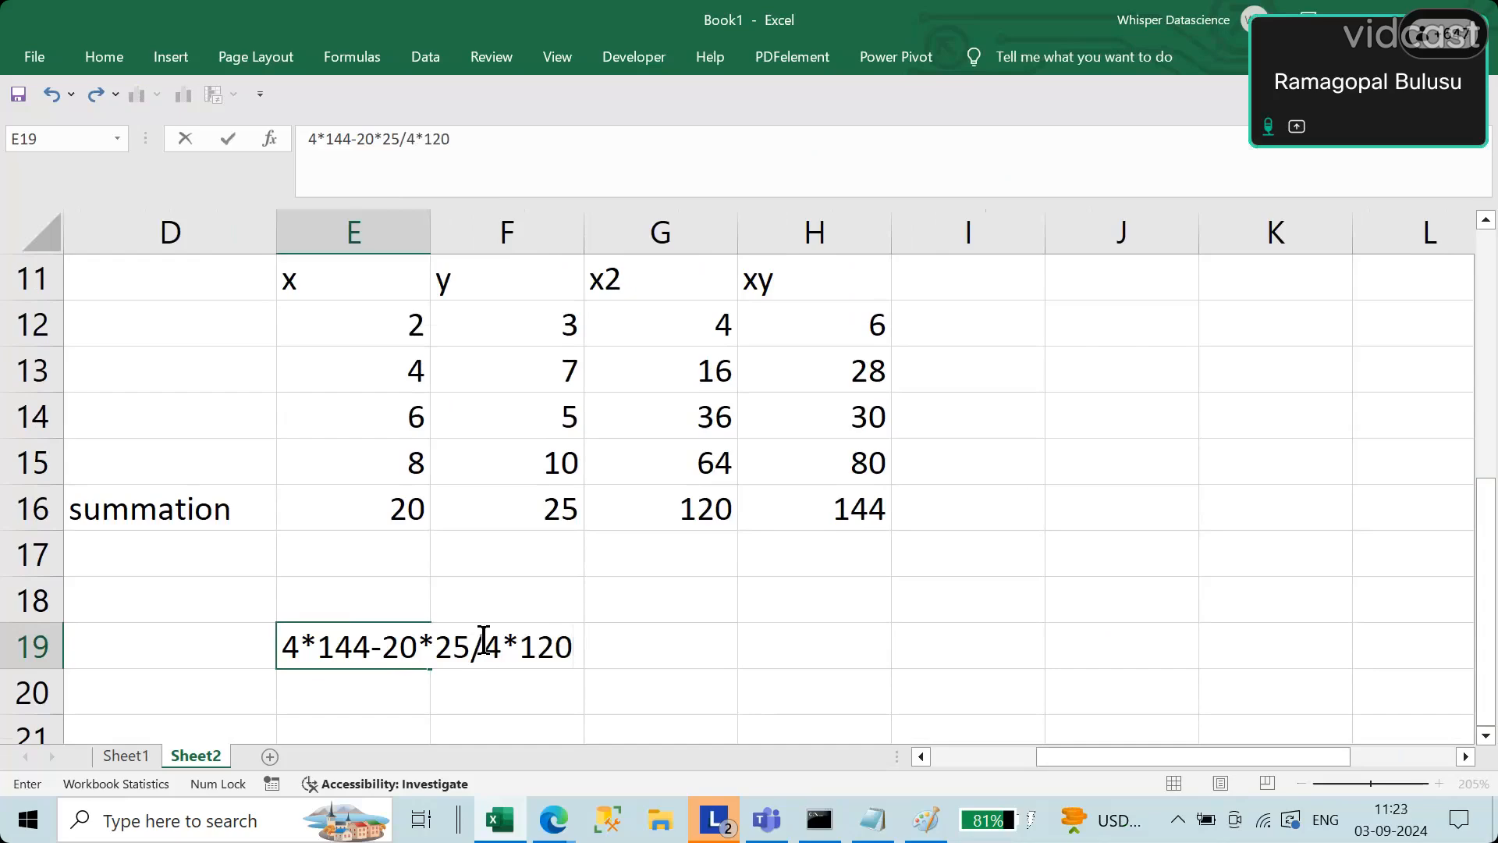
text(-)
text(400)
key(Return)
Step: Turn the slope expression in E19 into a calculating formula by adding a leading equals sign
key(Up)
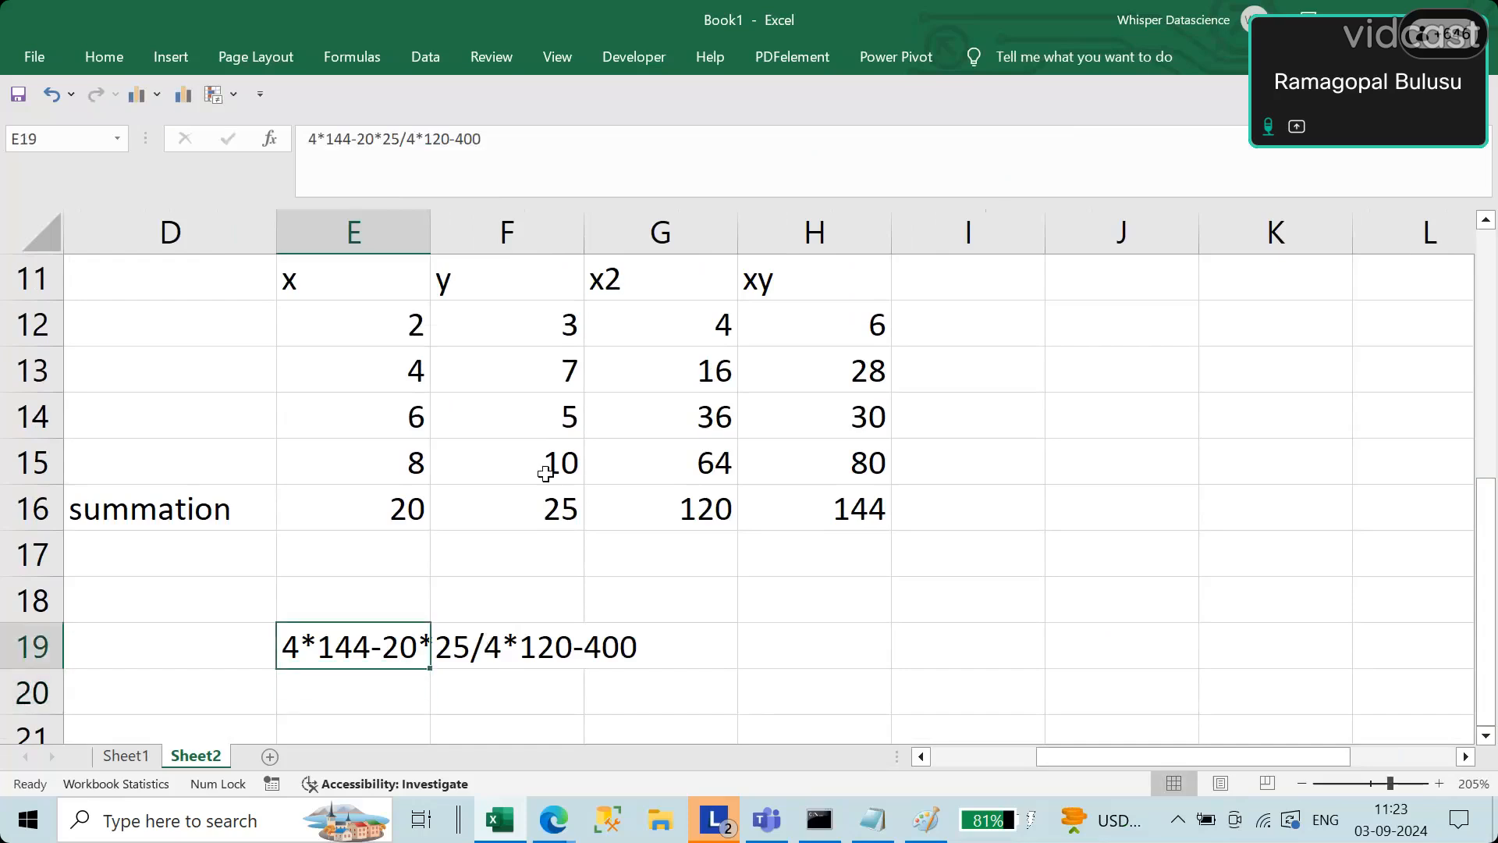
click(307, 139)
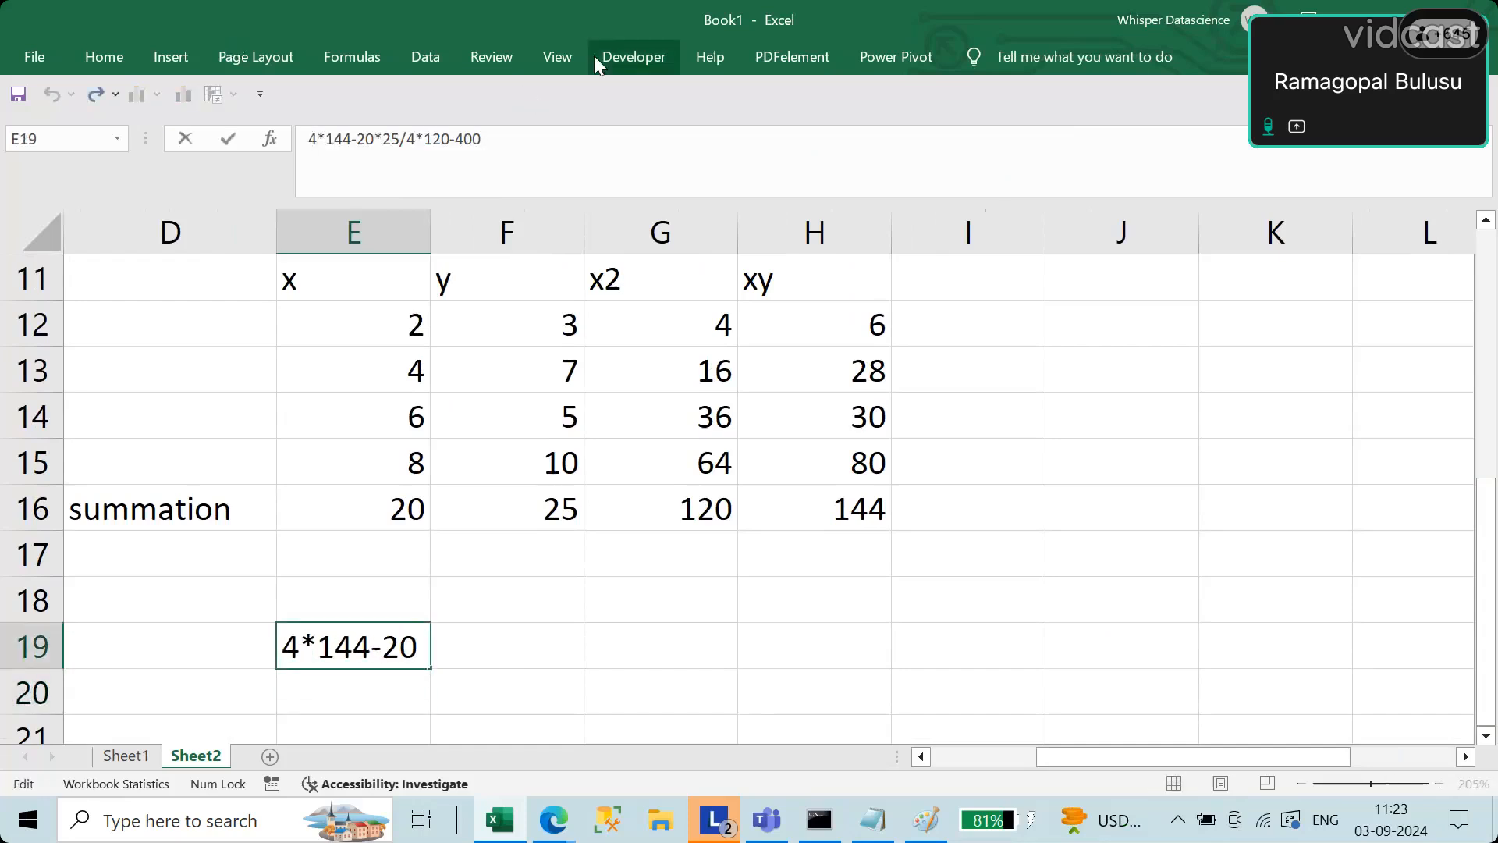
text(=)
key(Return)
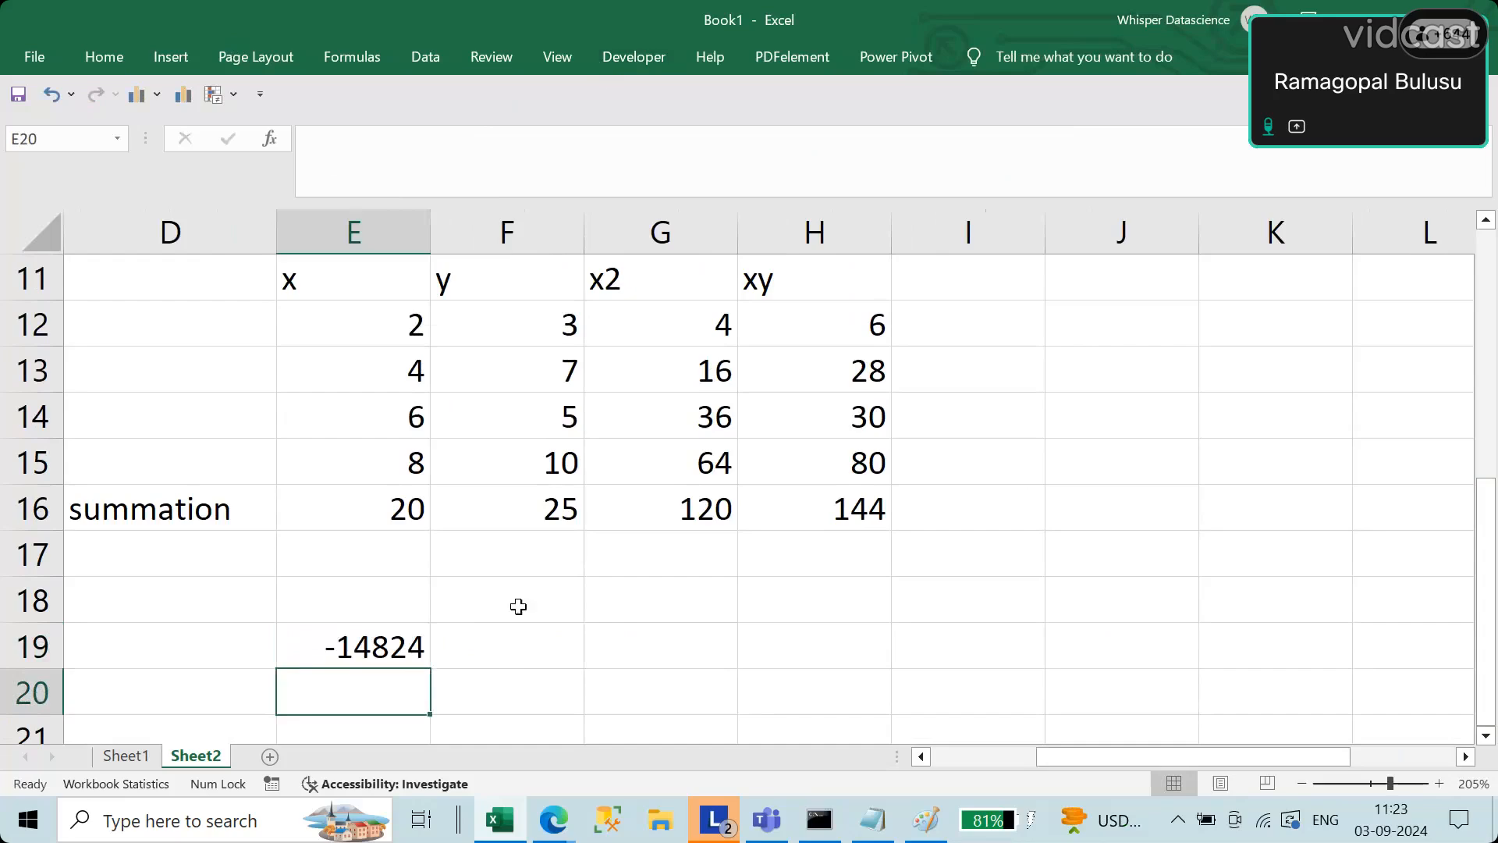
Step: Enclose the denominator of the E19 formula in parentheses as (4*120-400)
click(392, 649)
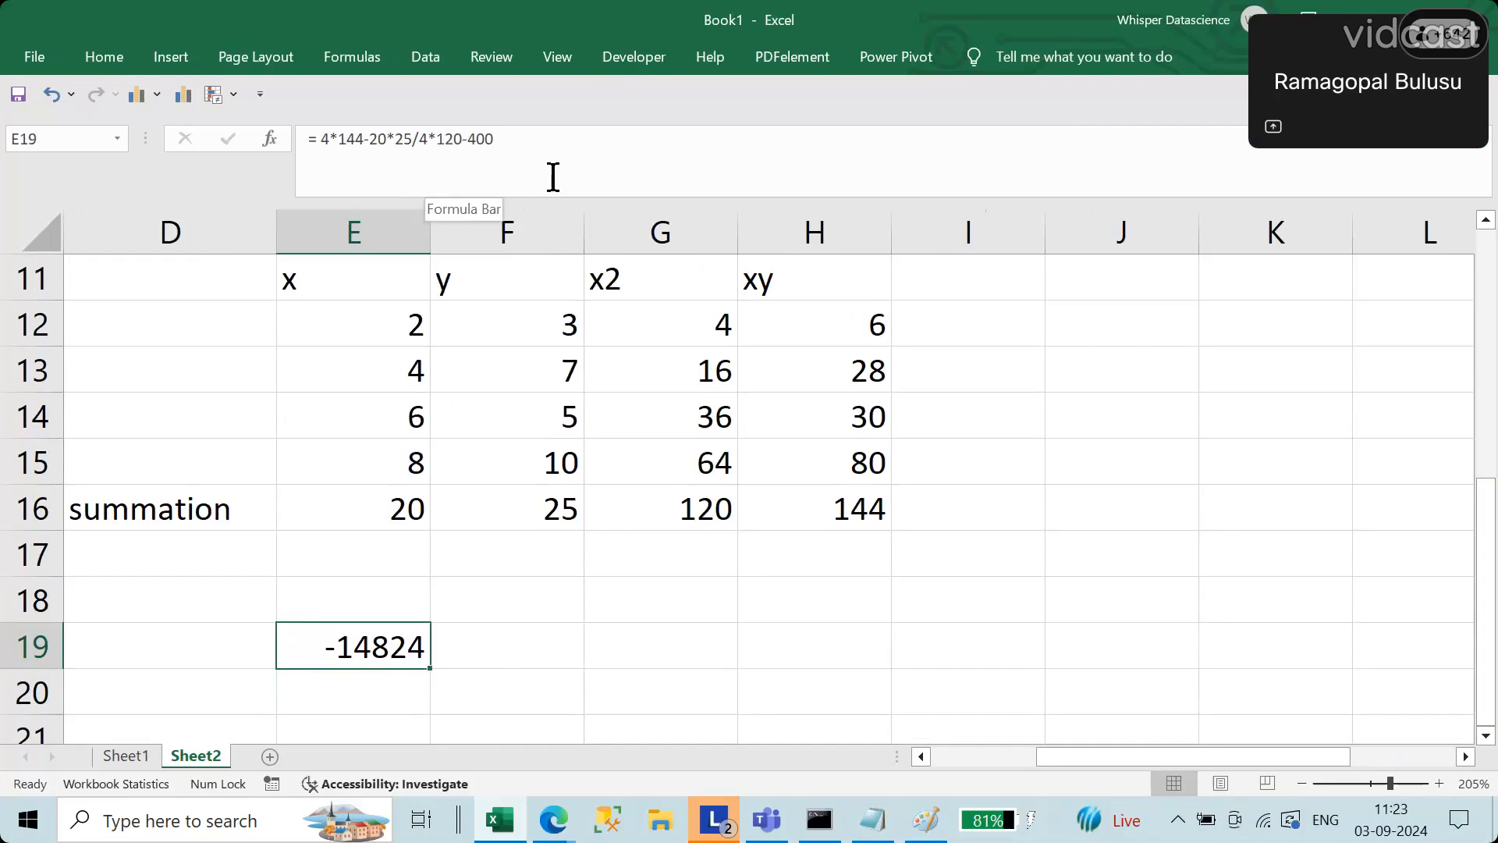
click(420, 139)
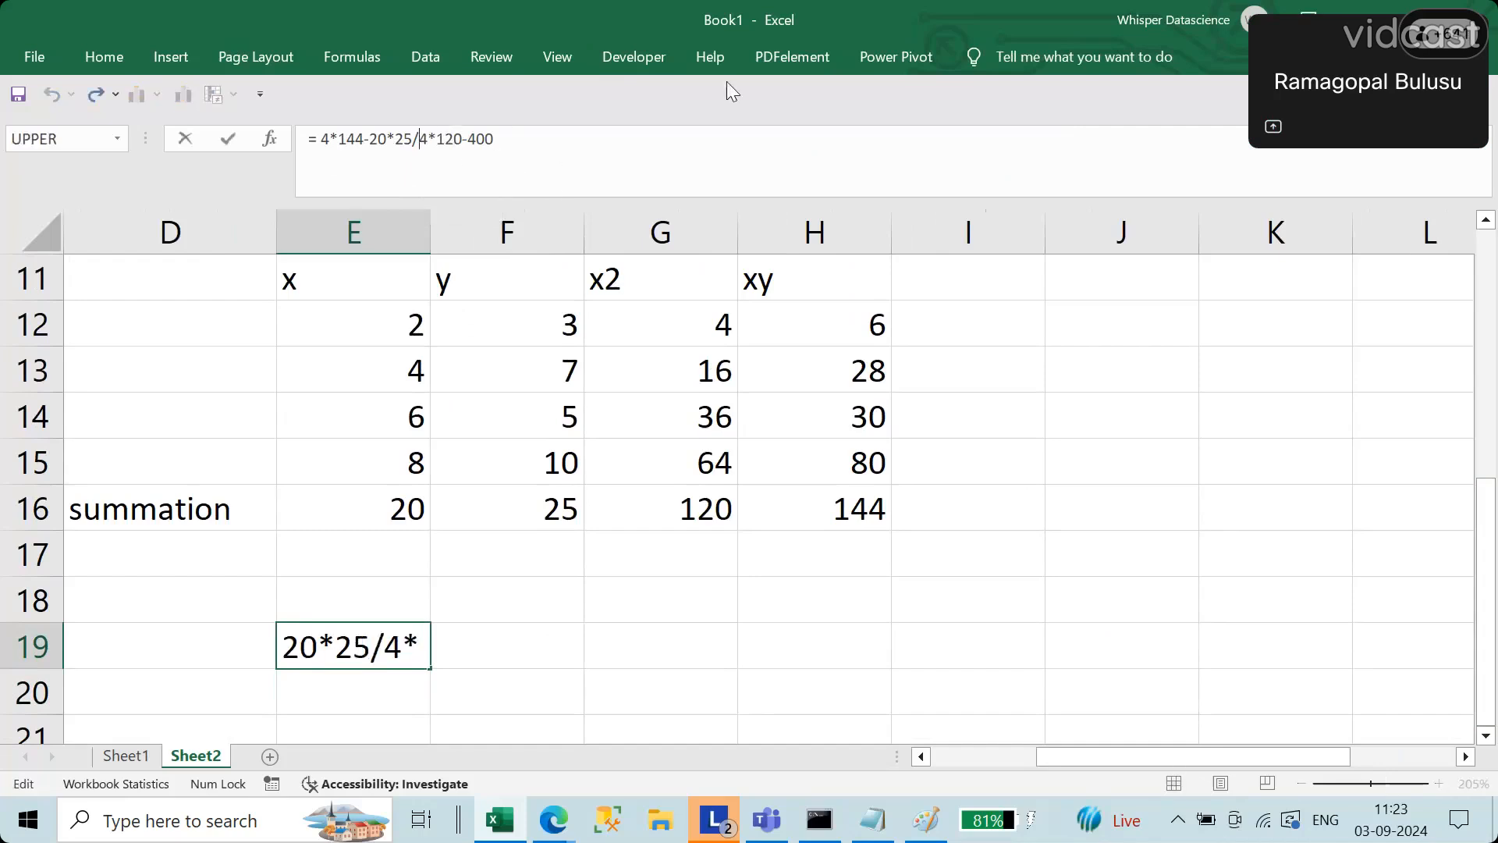
text(()
key(Right)
key(Right)
key(Right)
key(Right)
key(Right)
key(Right)
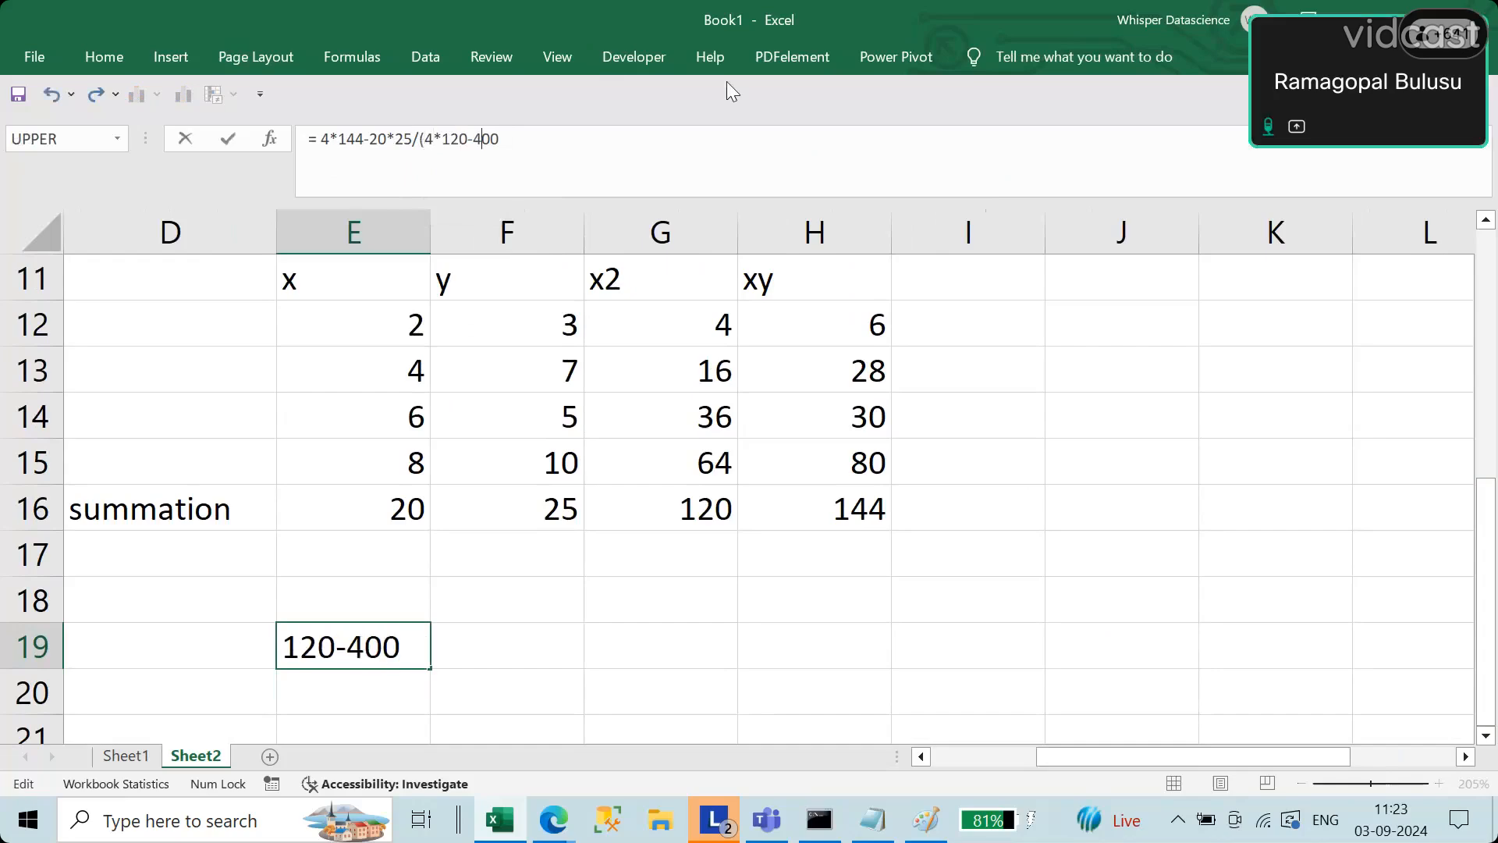
text())
key(Return)
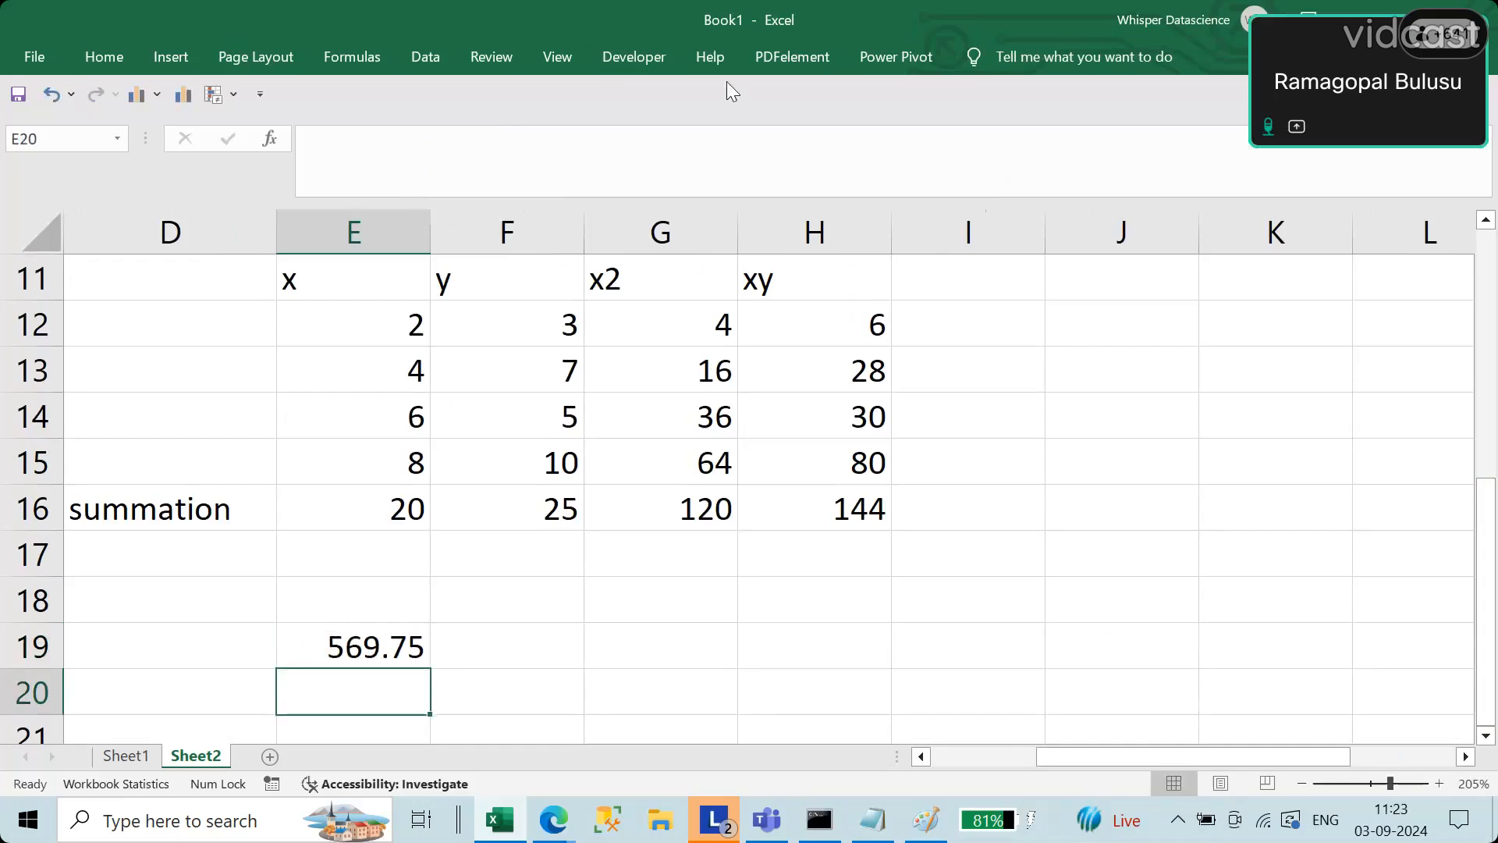
Step: Enter the slope value =0.95 in F19 beside the calculated result
click(414, 643)
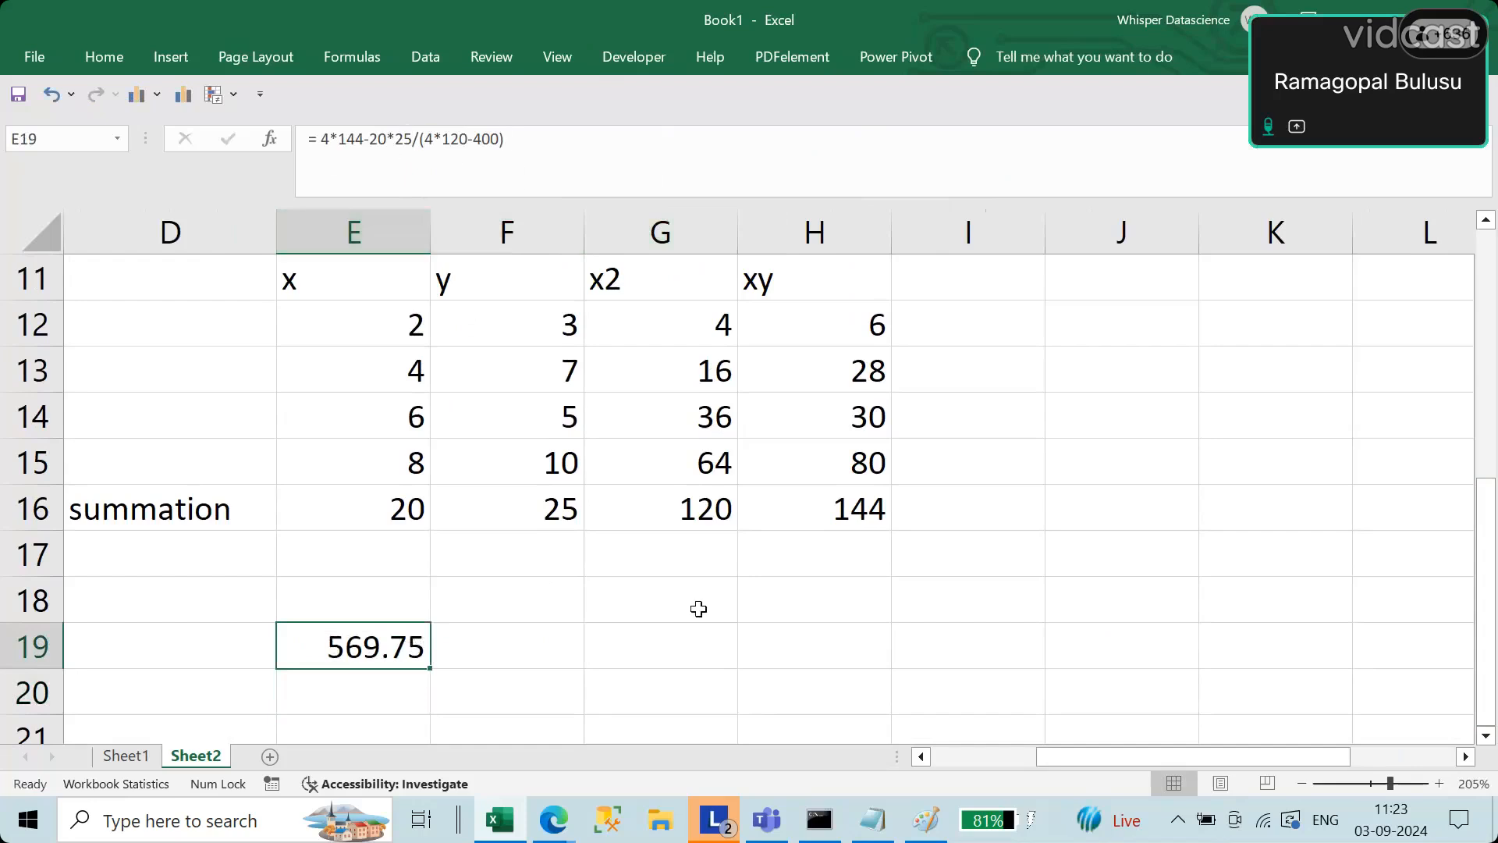
click(537, 644)
text(=0)
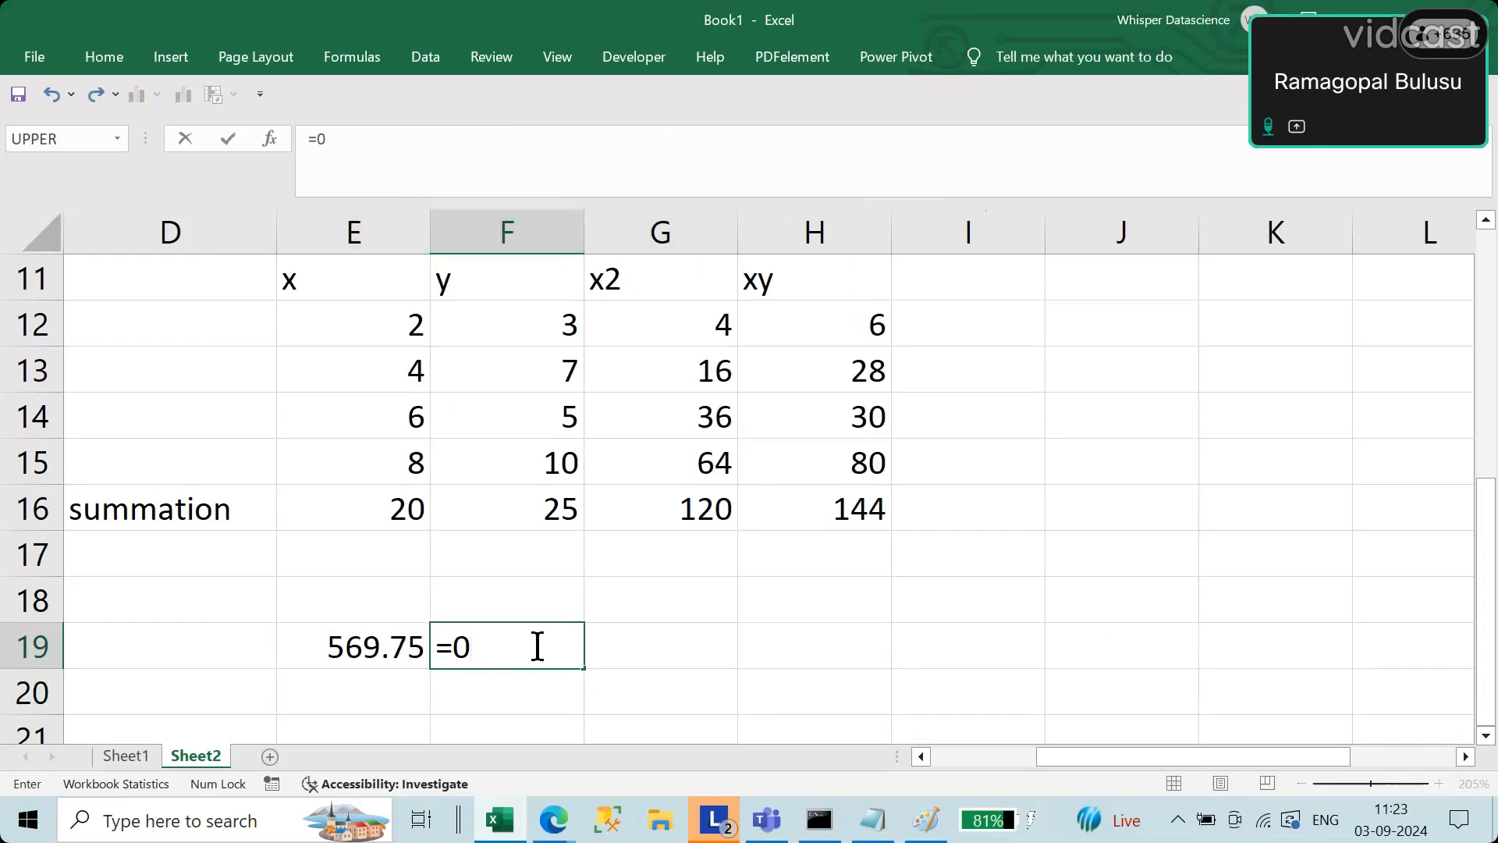
text(.95)
key(Return)
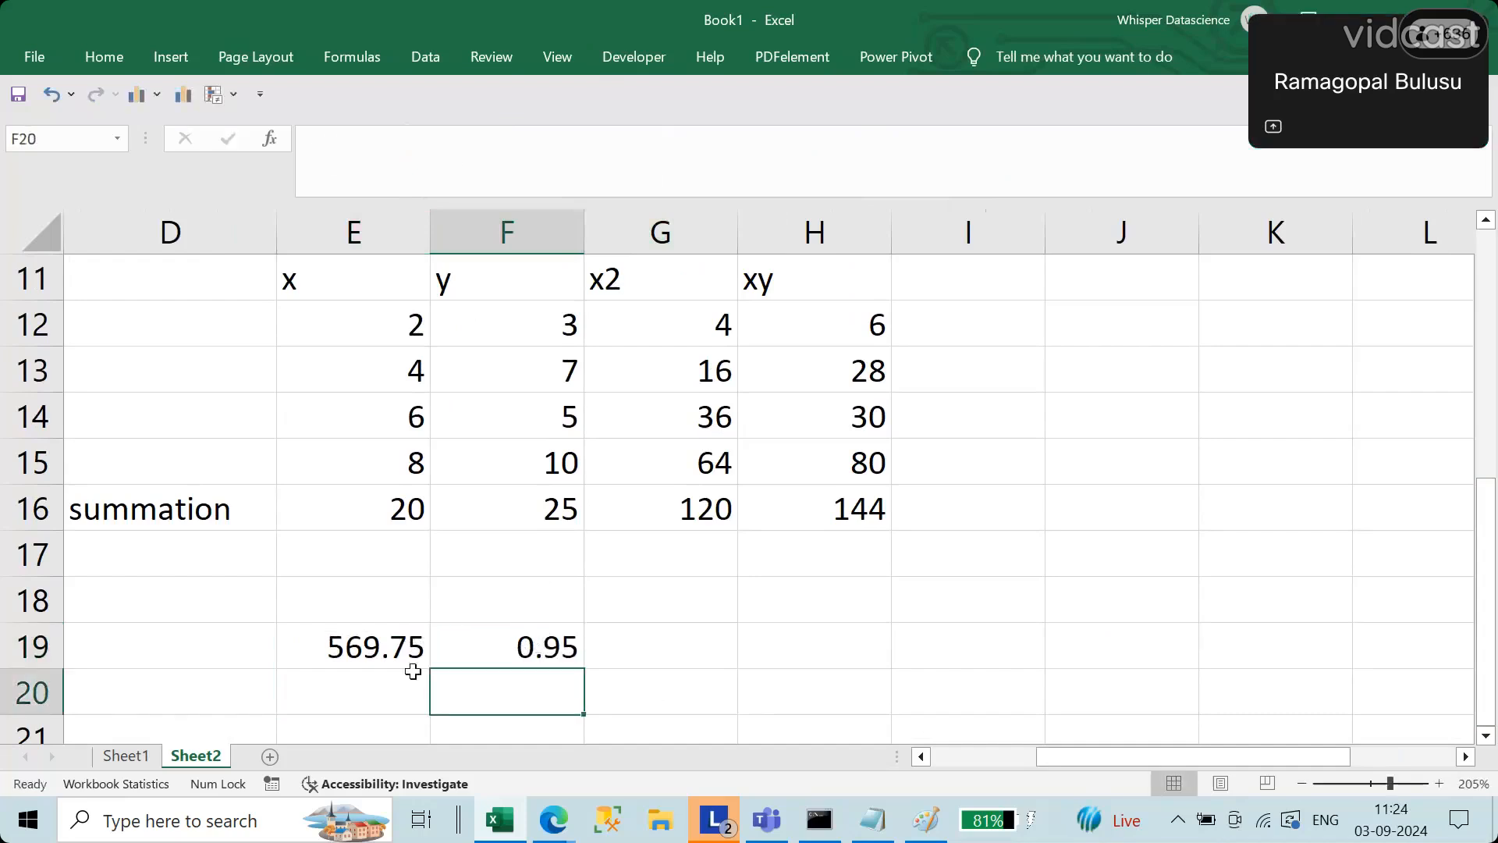
Step: Put parentheses around the product 20*25 in the numerator of the E19 formula
click(383, 638)
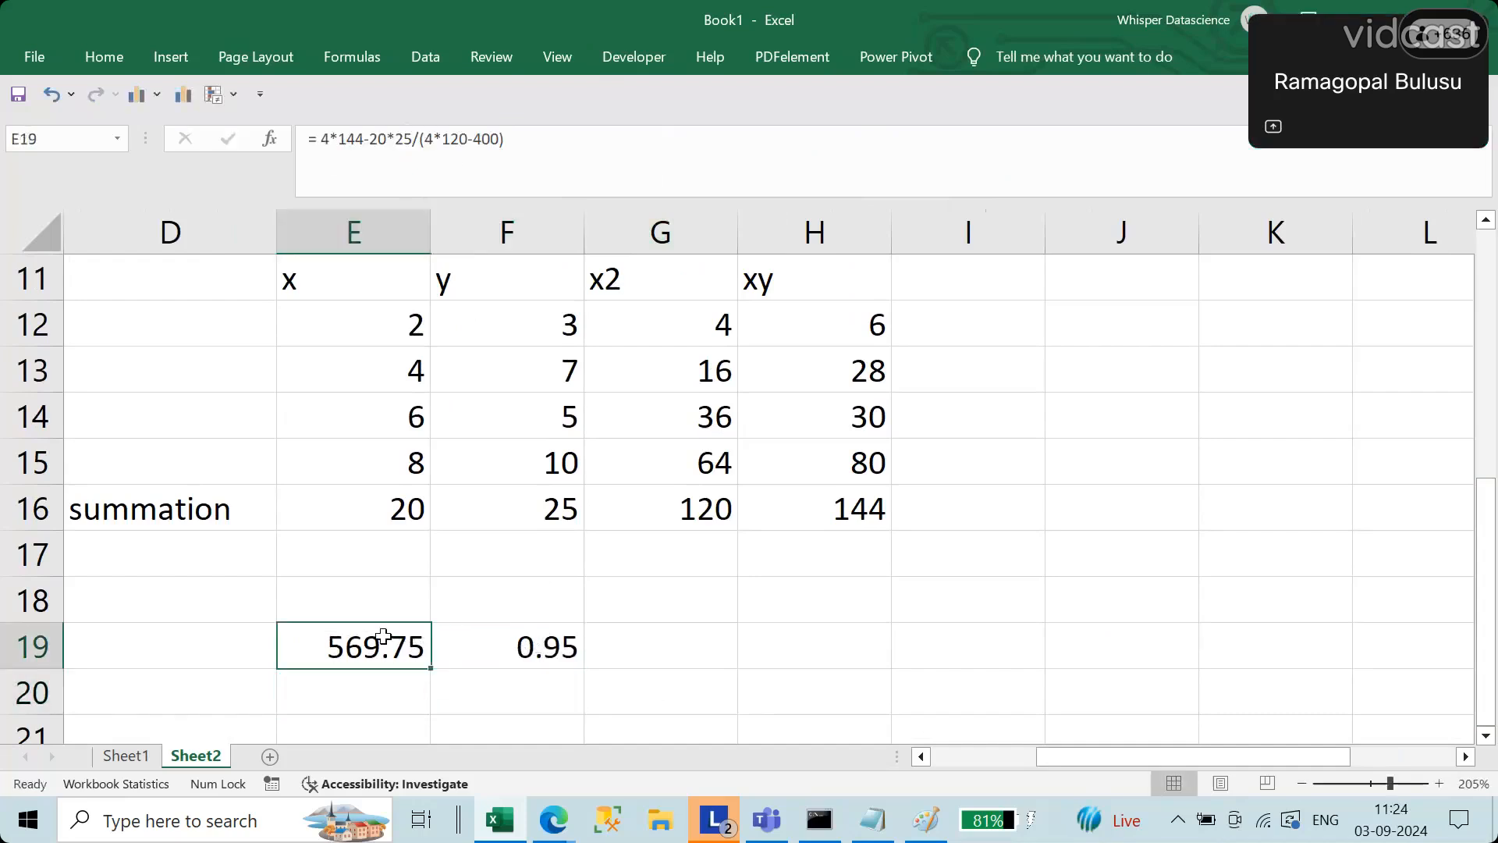
click(385, 147)
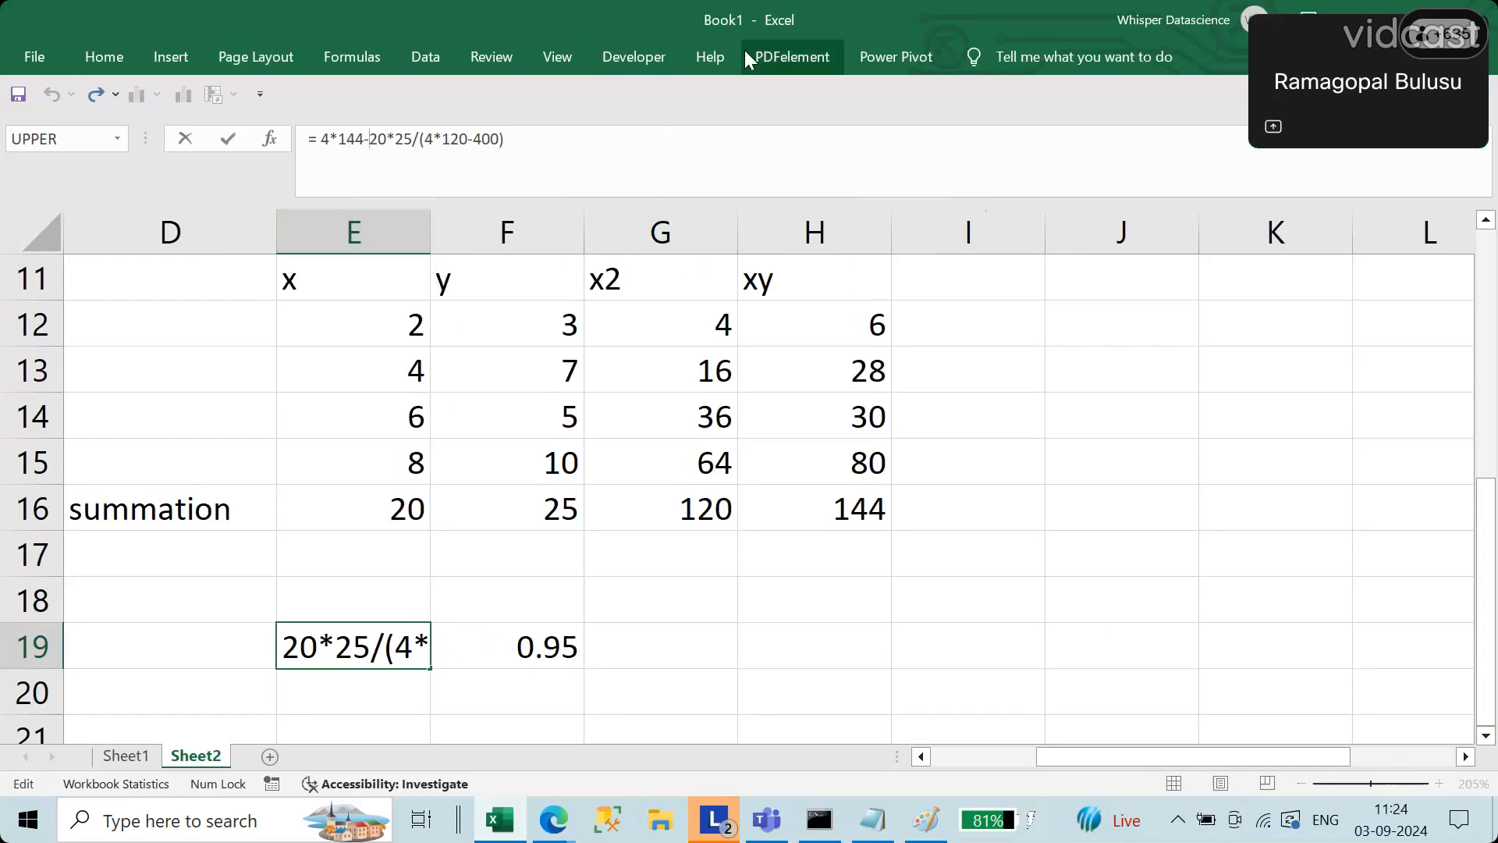
key(Left)
key(Left)
key(Left)
key(Left)
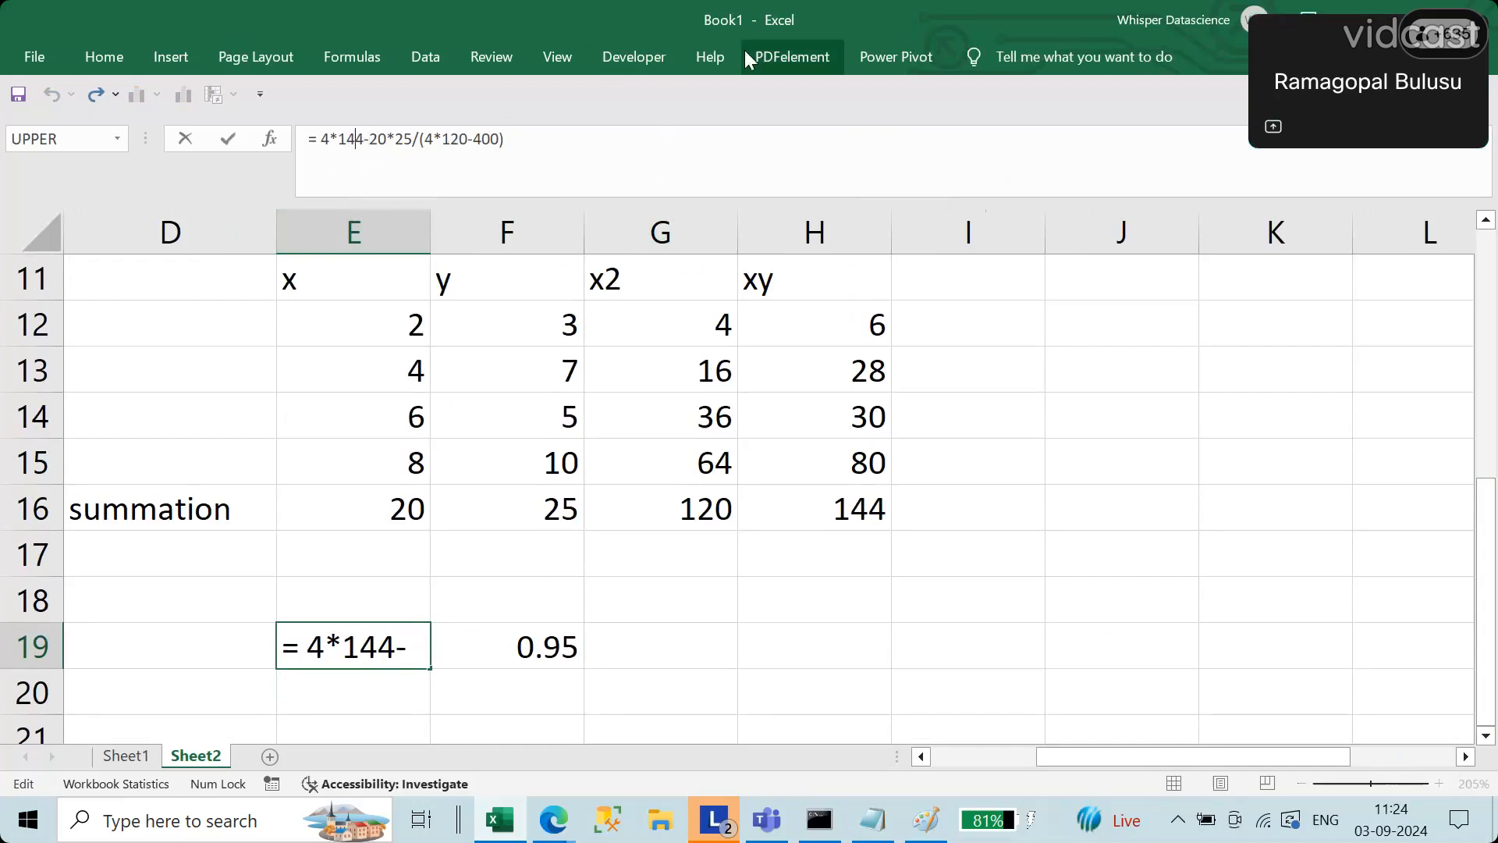
key(Right)
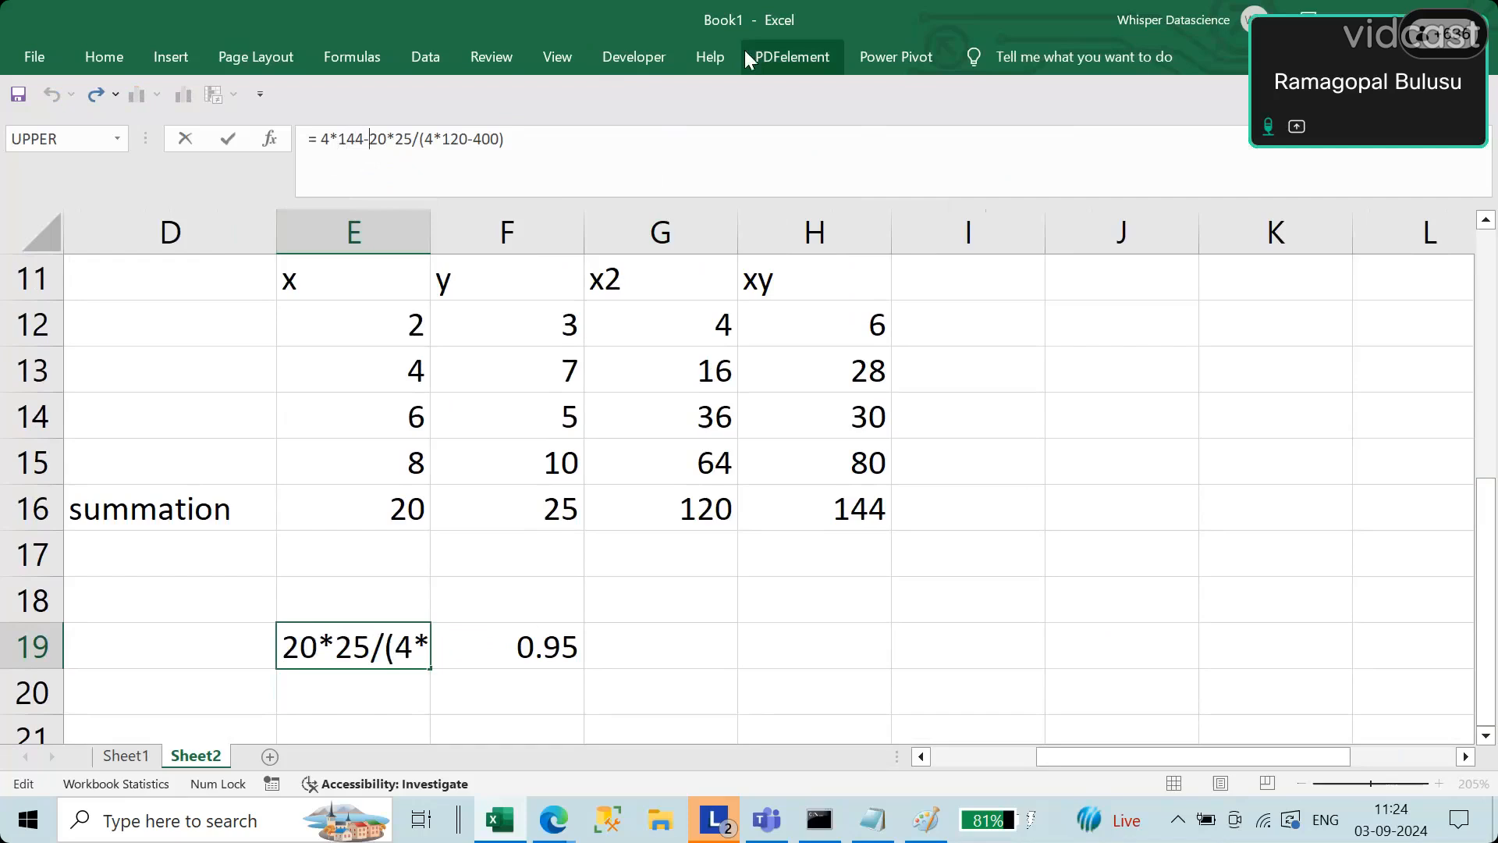
text(()
key(Right)
key(Right)
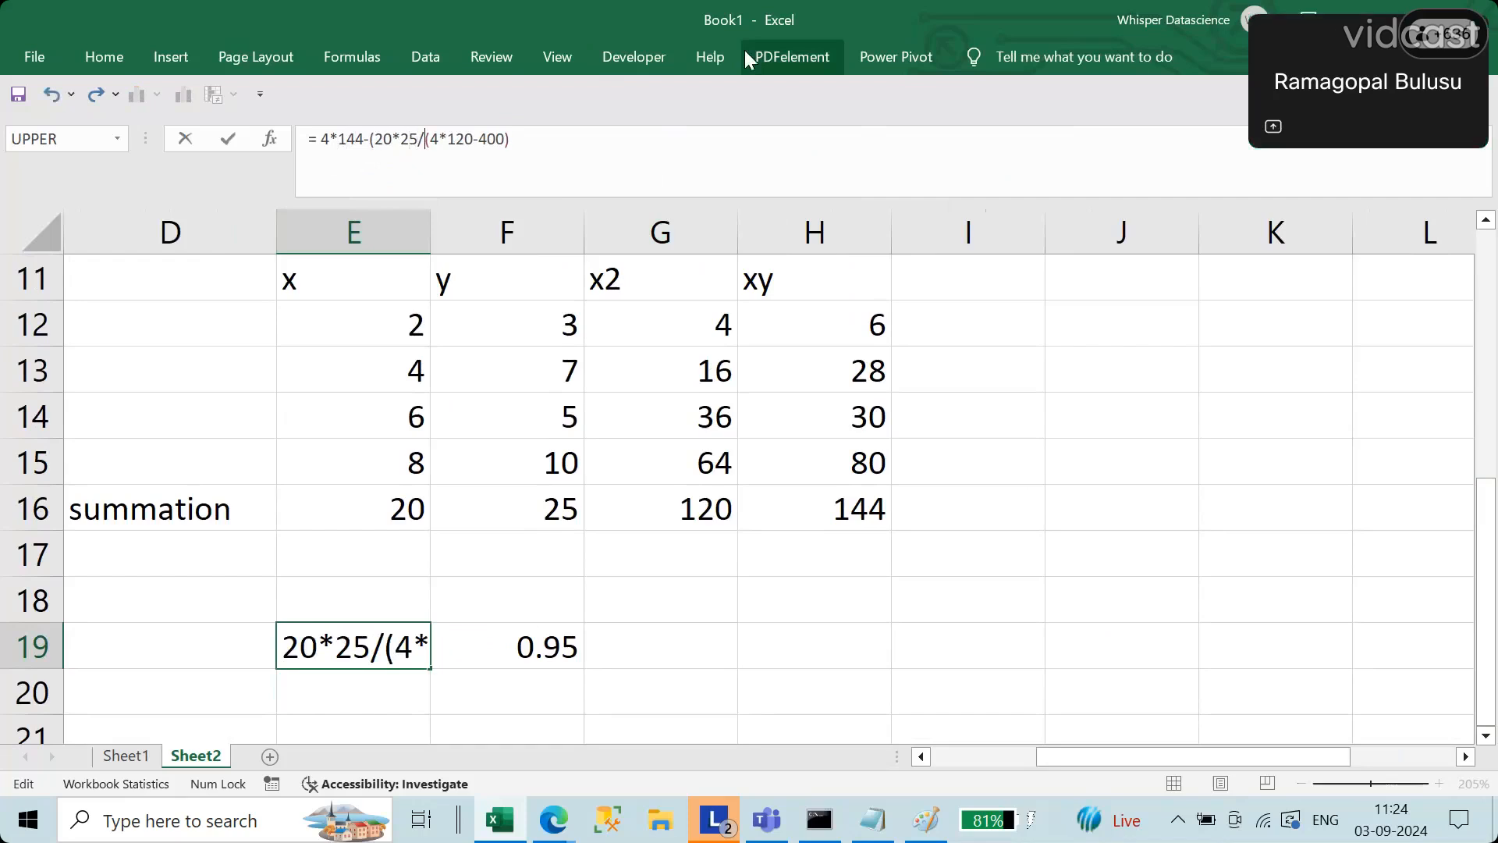
text())
key(Return)
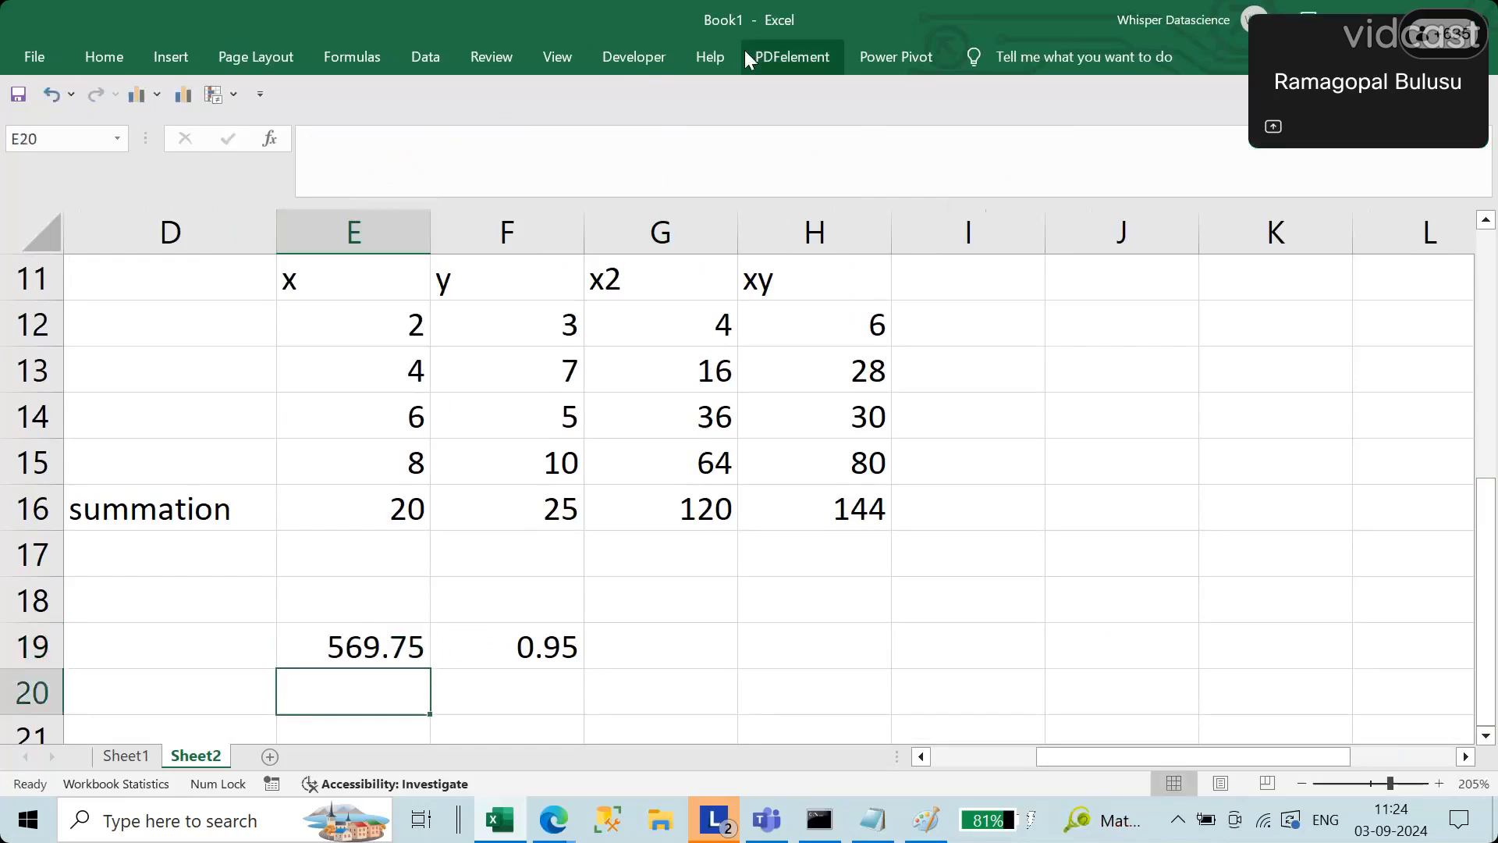
Step: Change the denominator grouping in the E19 formula to (4*120)-400, with only the product in parentheses
key(Up)
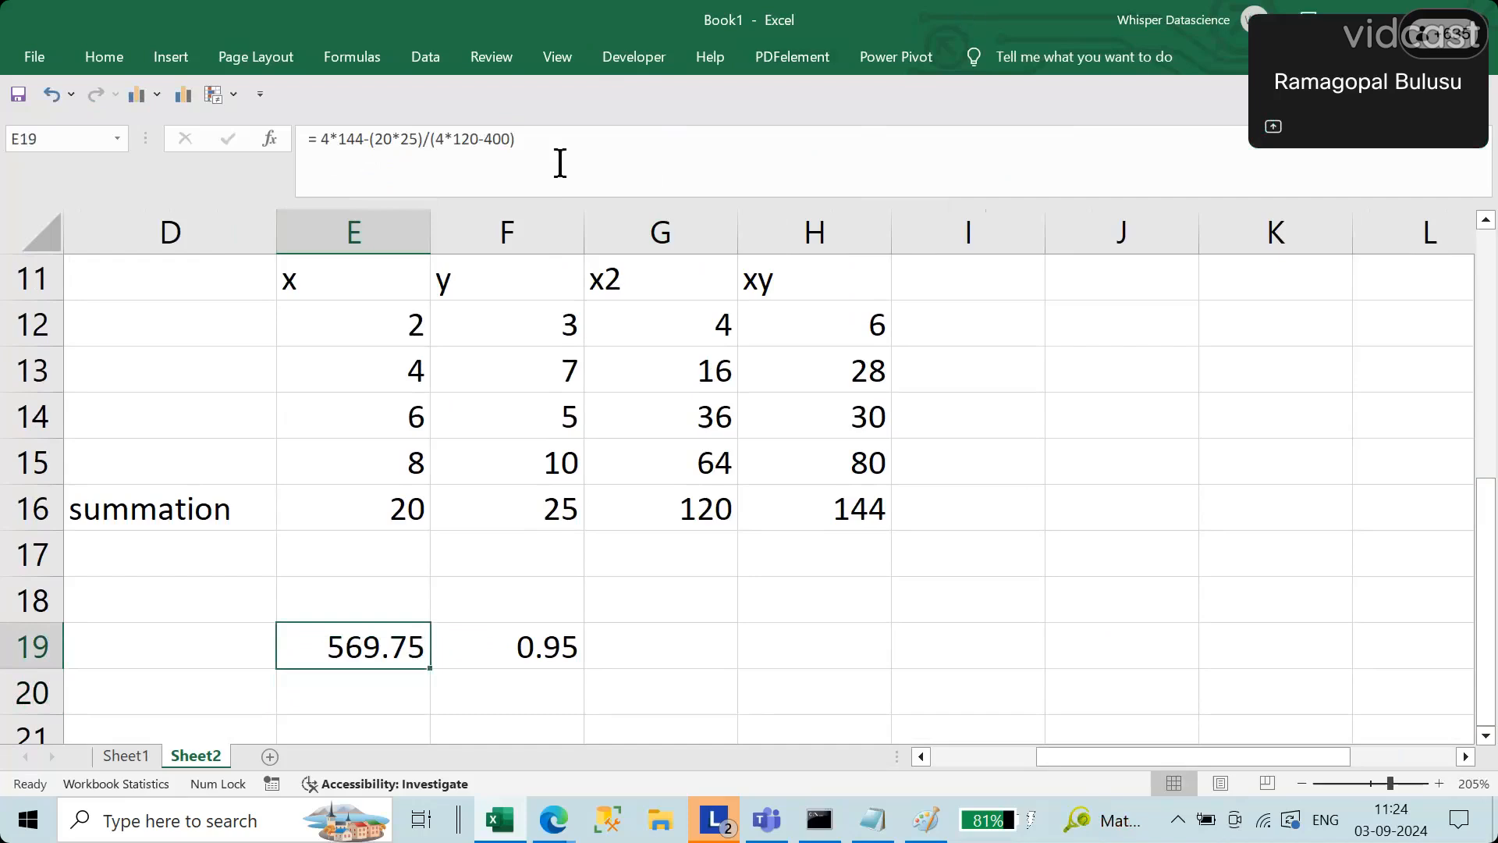
click(491, 139)
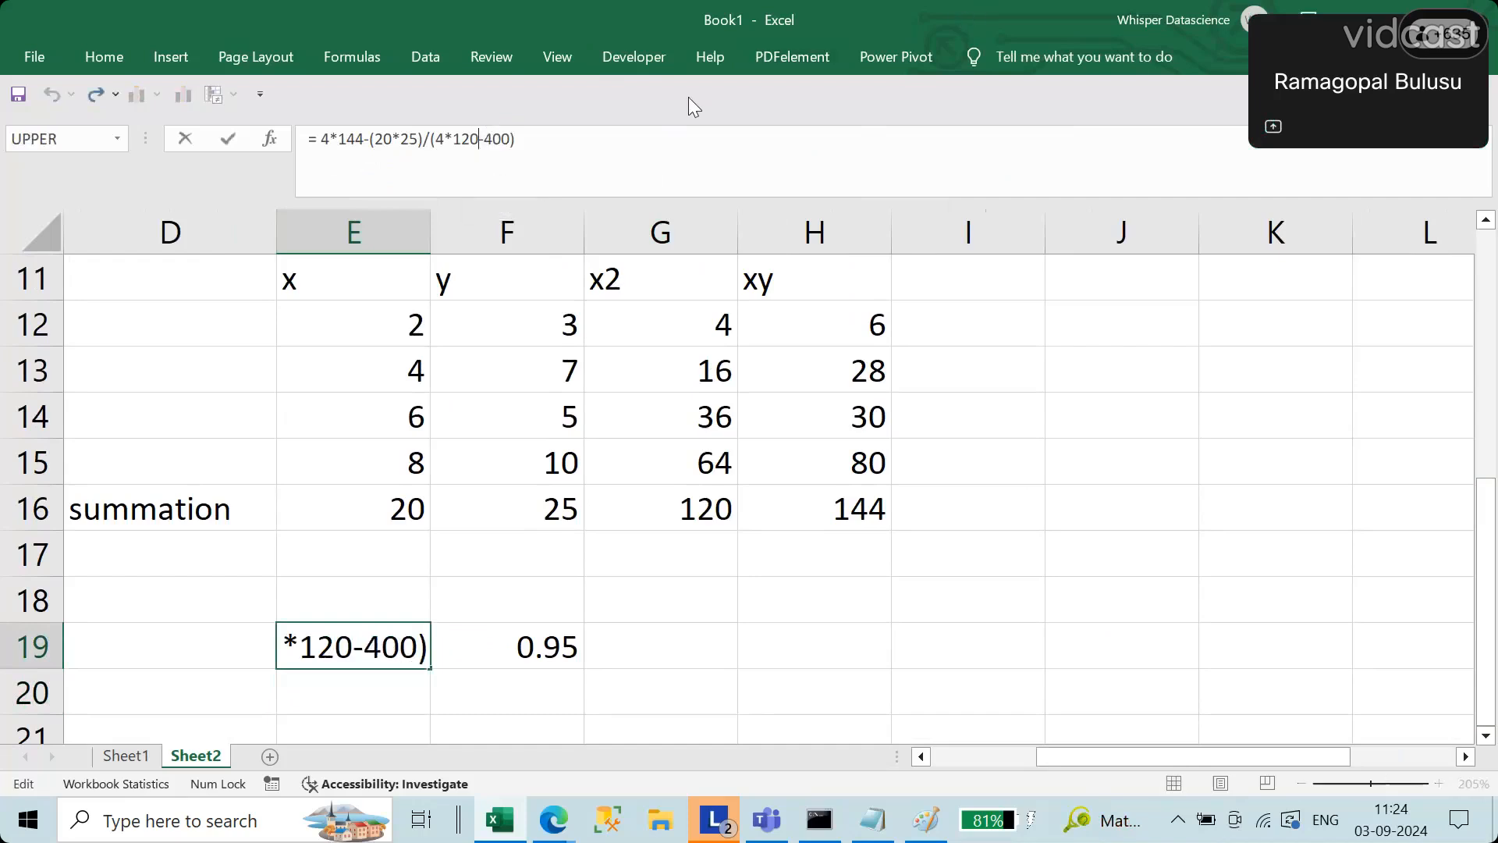
text())
key(Right)
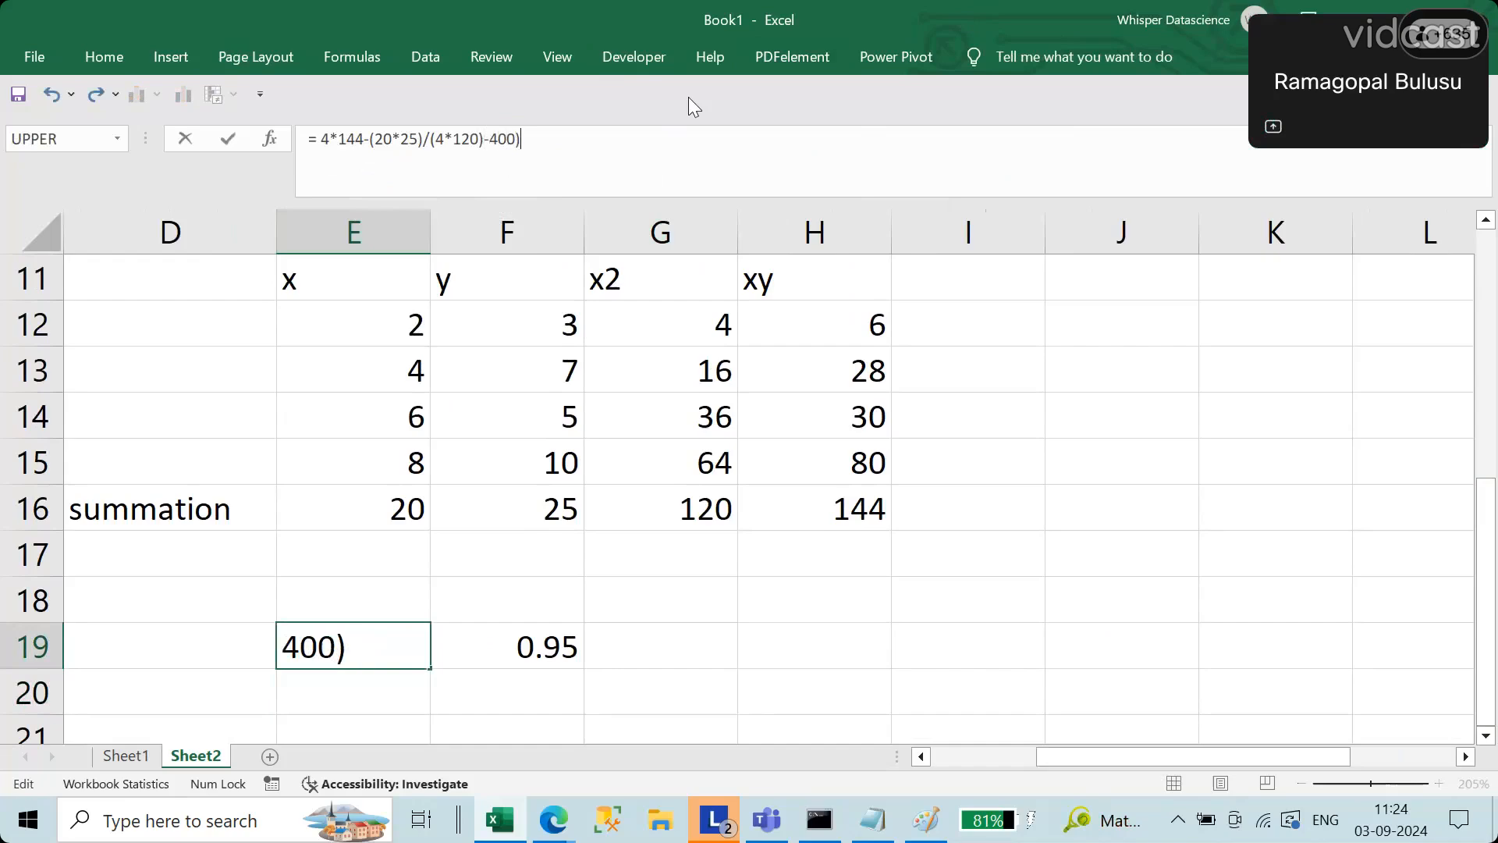
key(BackSpace)
key(Return)
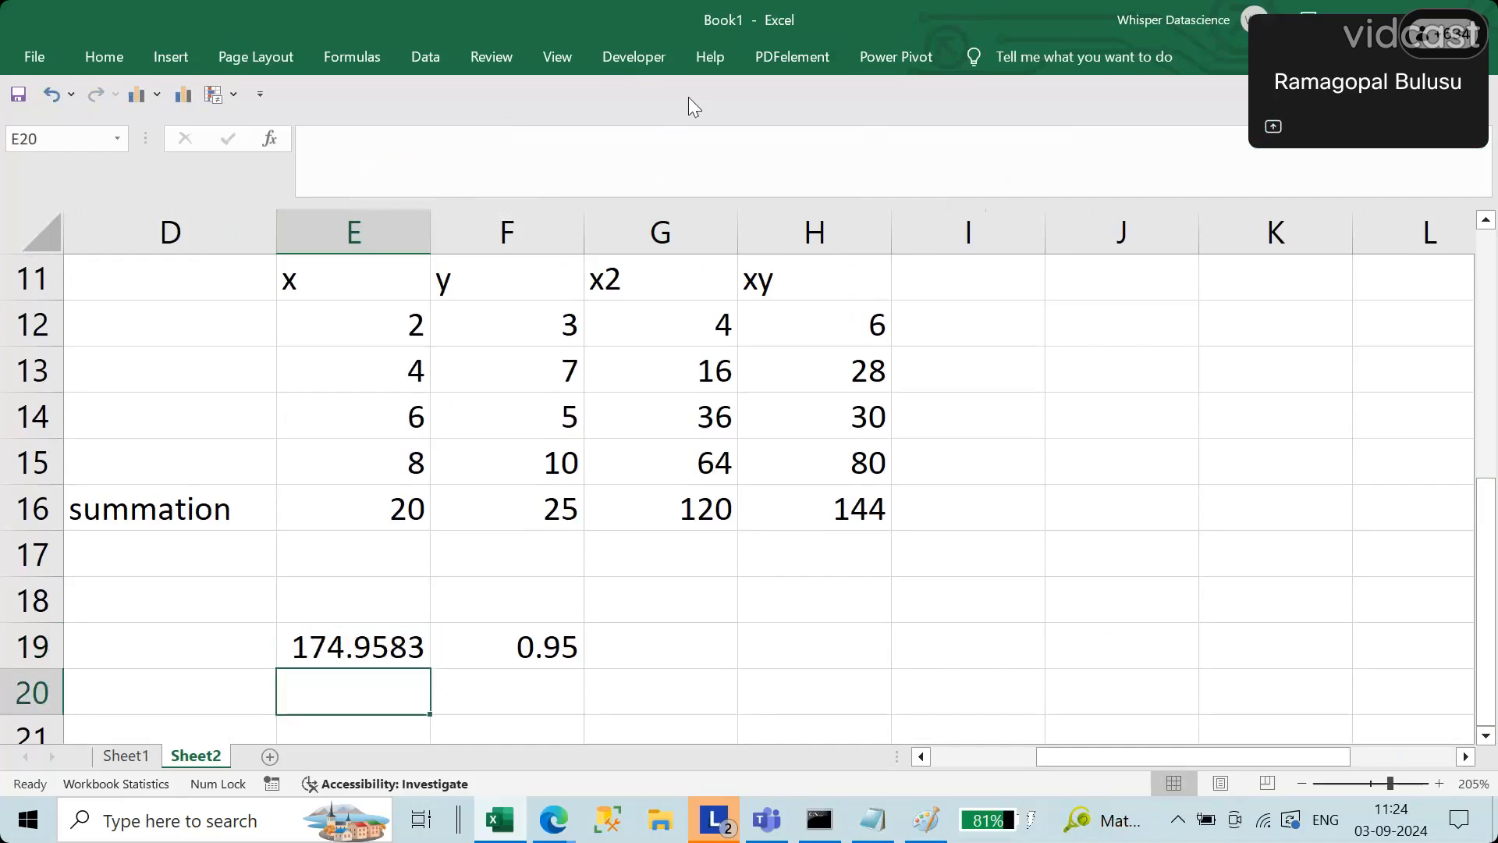
Step: Copy the numerator 4*144-(20*25) from the E19 formula, leaving the formula itself unedited
key(Up)
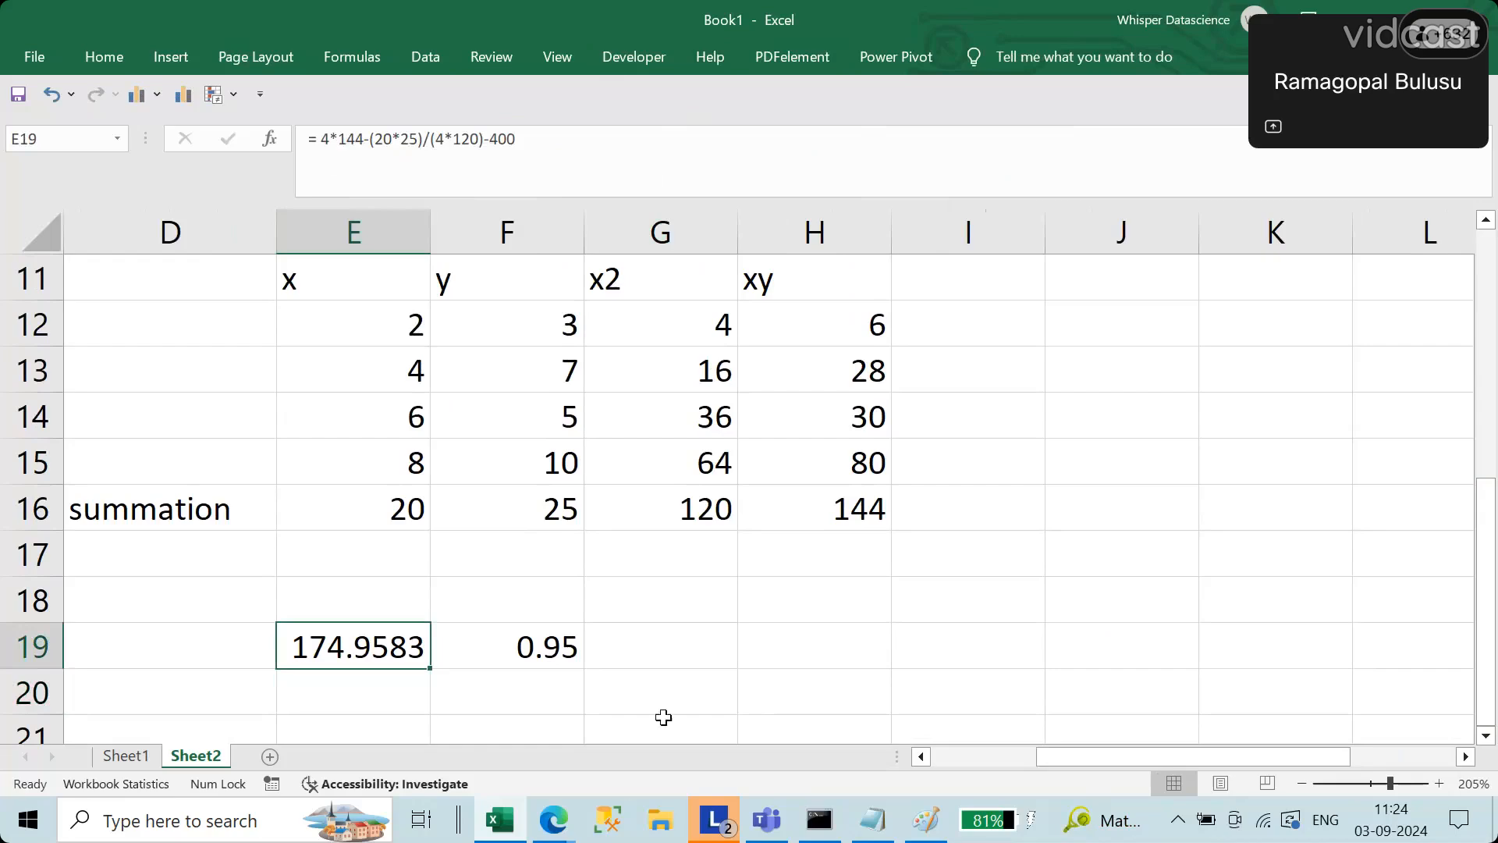
click(819, 639)
click(544, 646)
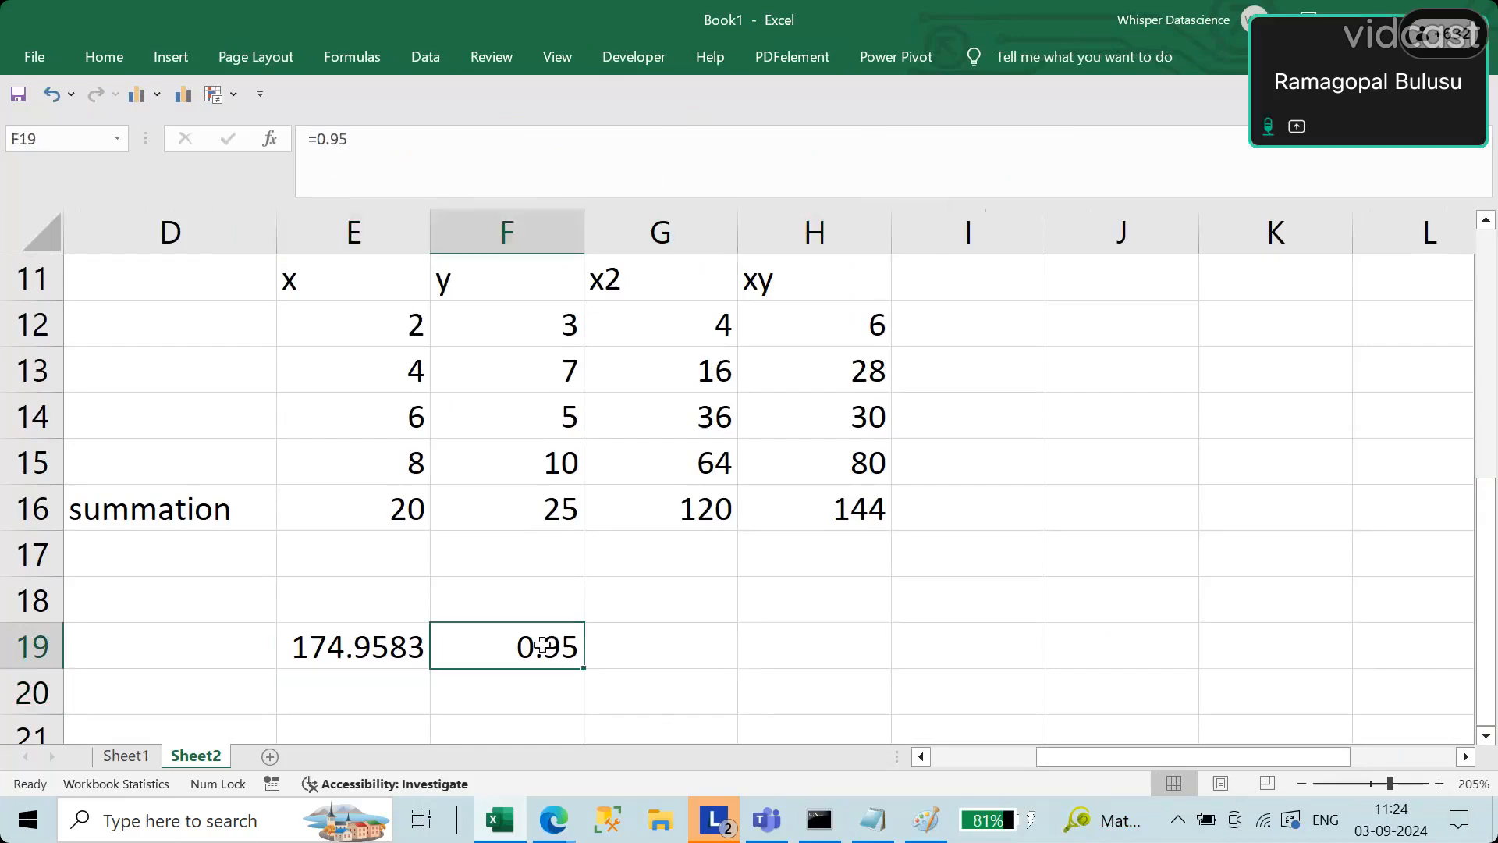
click(390, 641)
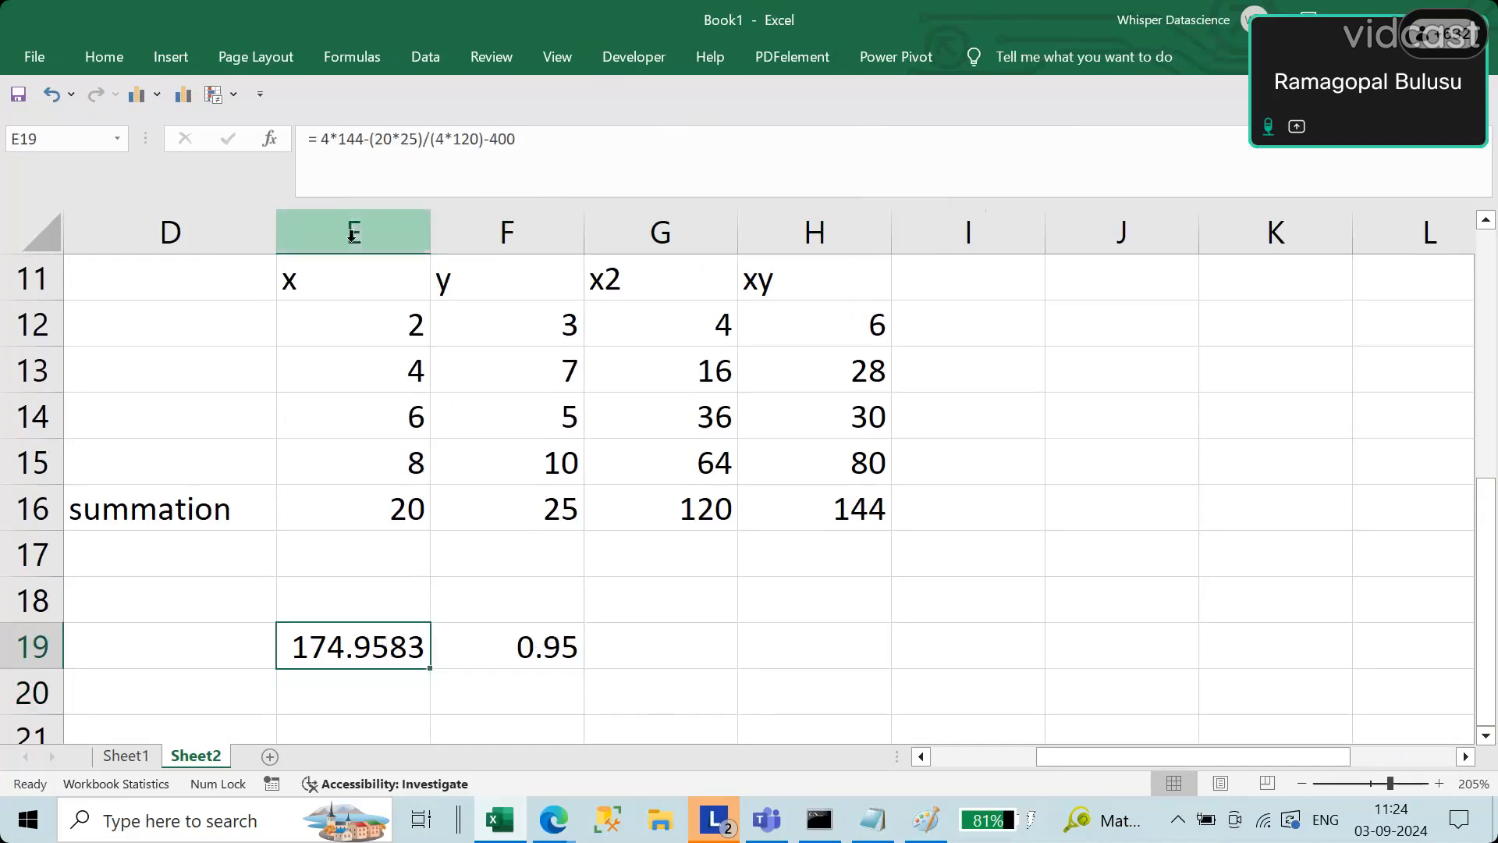
click(319, 144)
key(shift+Right)
key(shift+Right)
key(shift+Right)
key(shift+Right)
key(shift+Right)
key(shift+Right)
key(shift+Right)
key(shift+Right)
key(shift+Right)
key(shift+Right)
key(shift+Right)
key(shift+Right)
key(shift+Right)
key(ctrl+c)
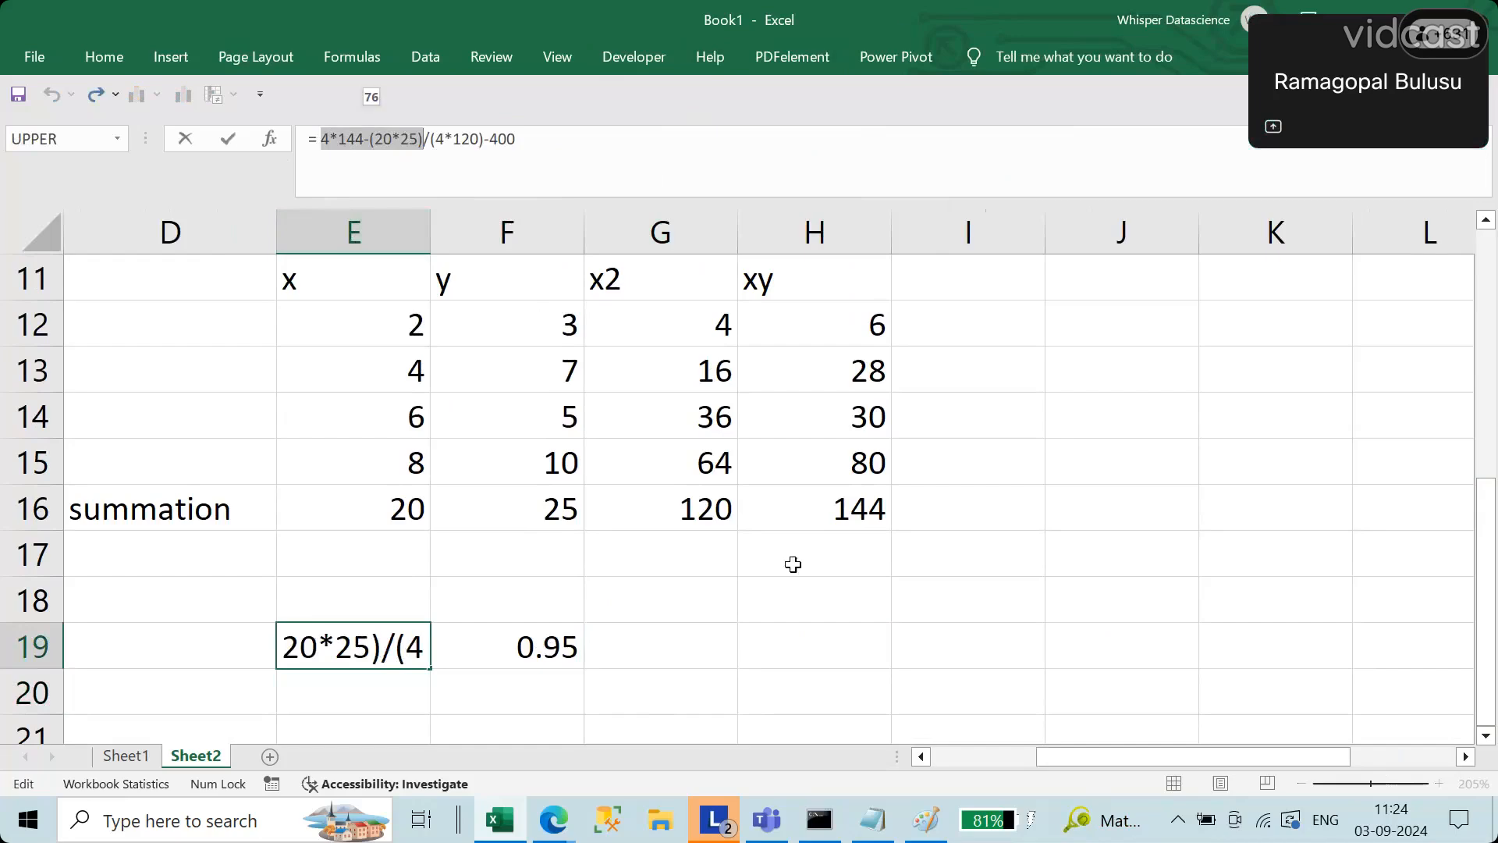
key(Escape)
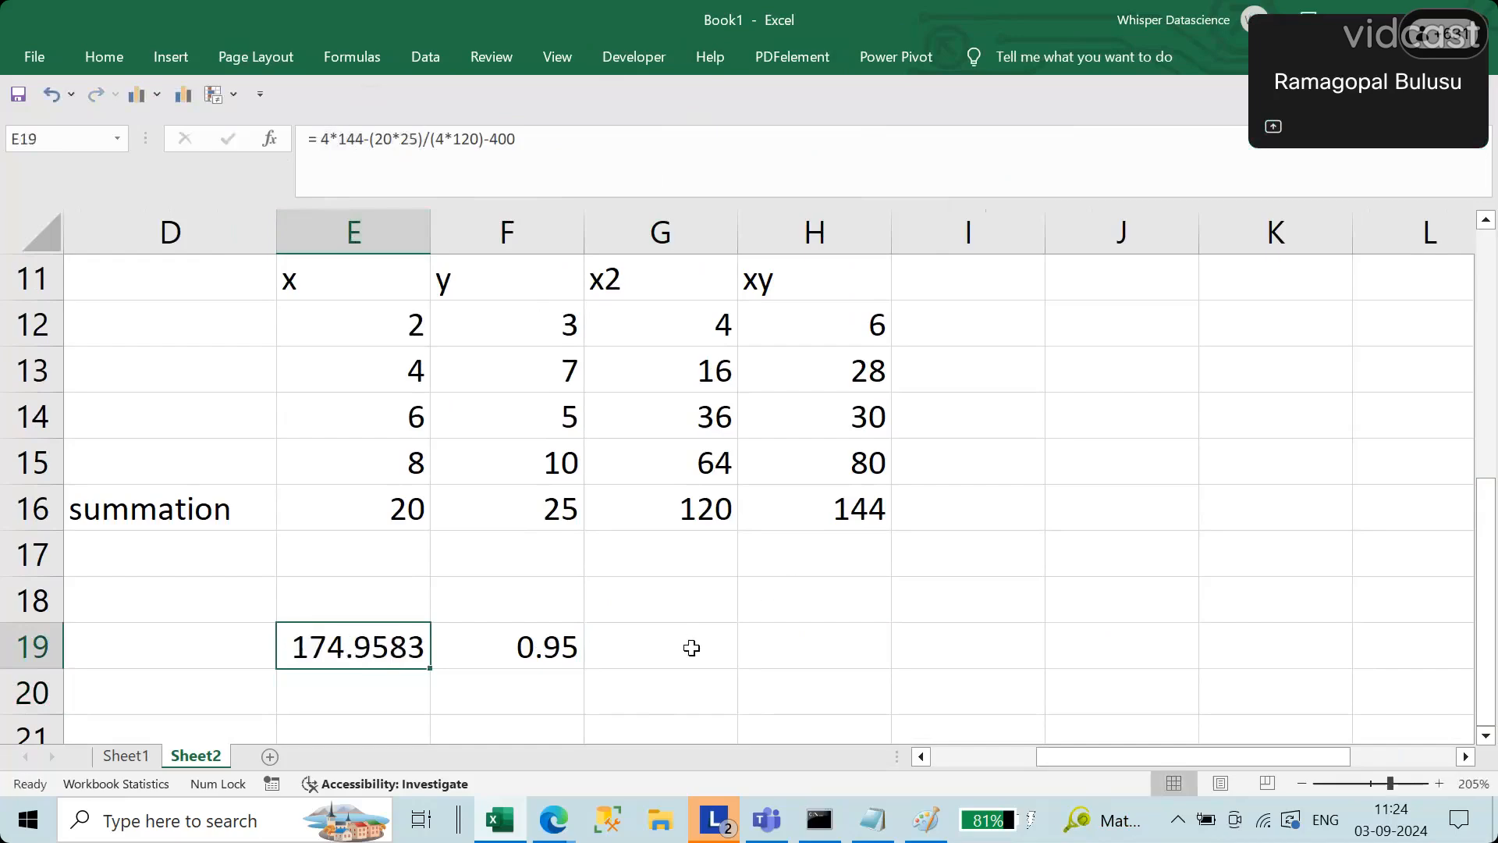
Step: Calculate the numerator separately in G19 by pasting it as the formula = 4*144-(20*25)
click(692, 642)
click(378, 161)
key(ctrl+v)
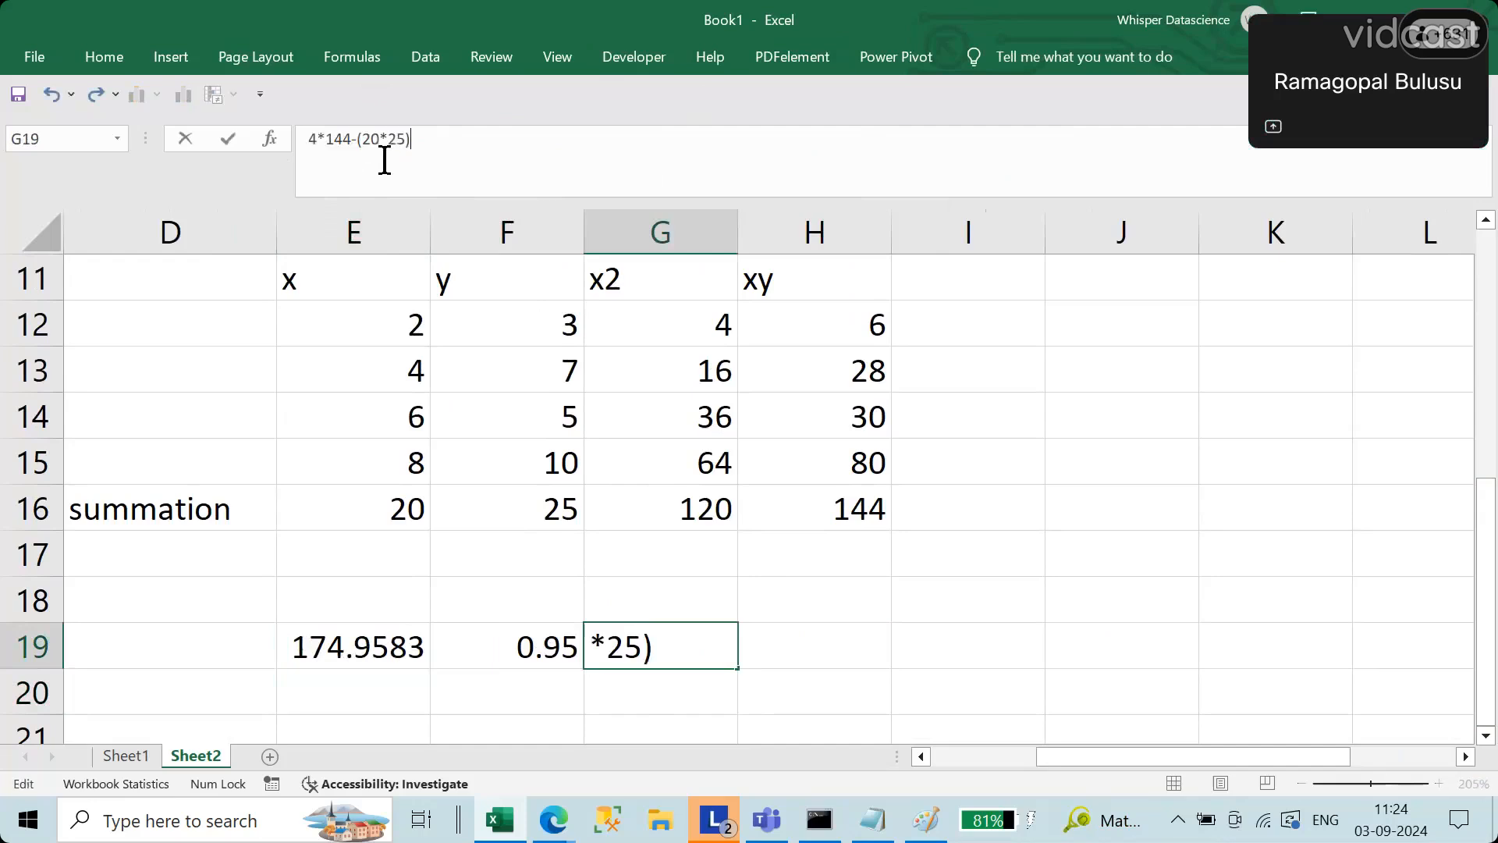
key(Home)
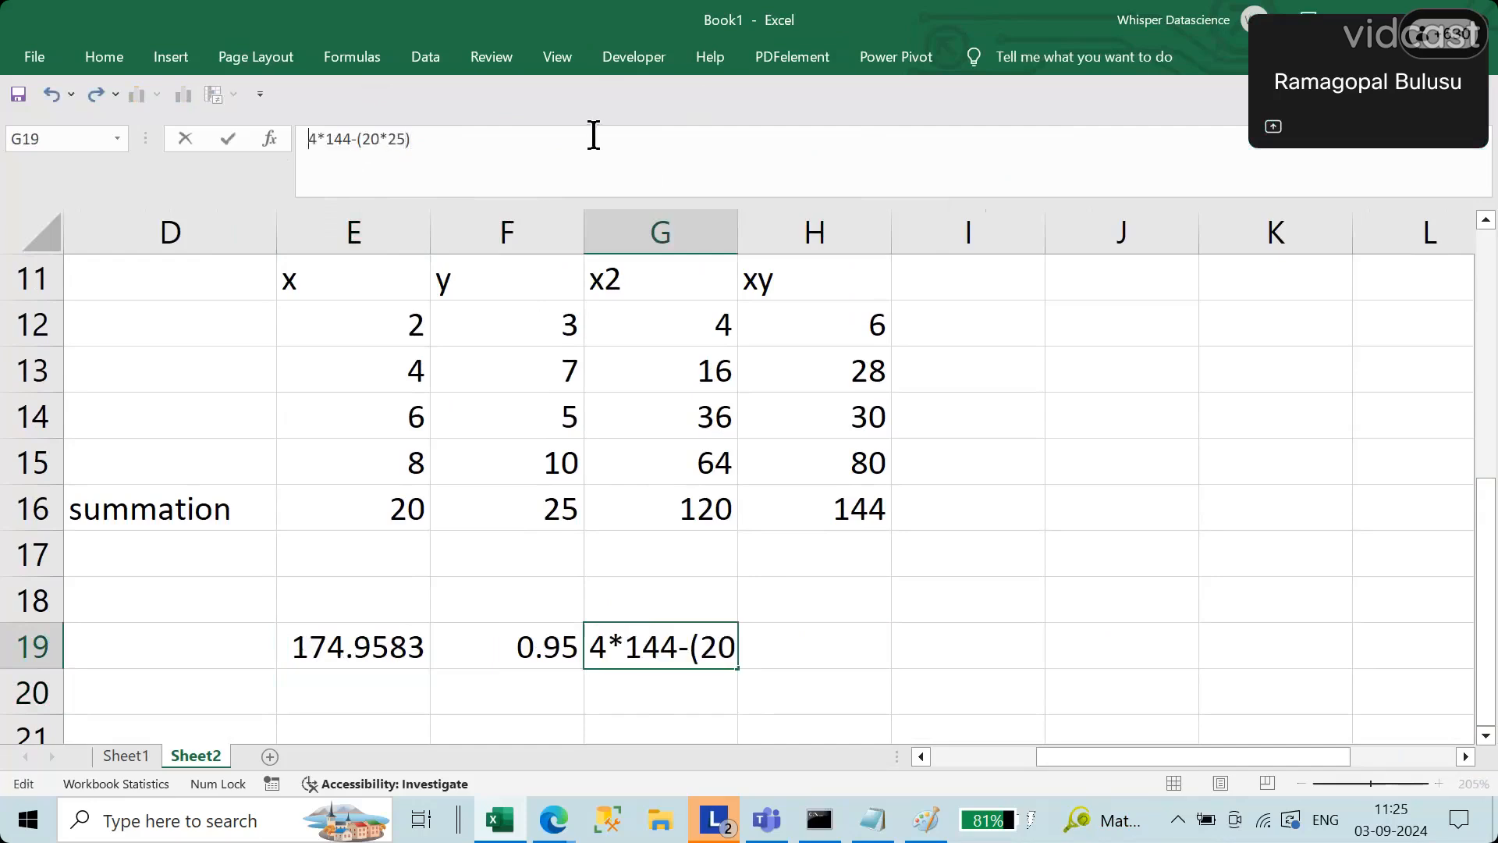
text(=)
key(Return)
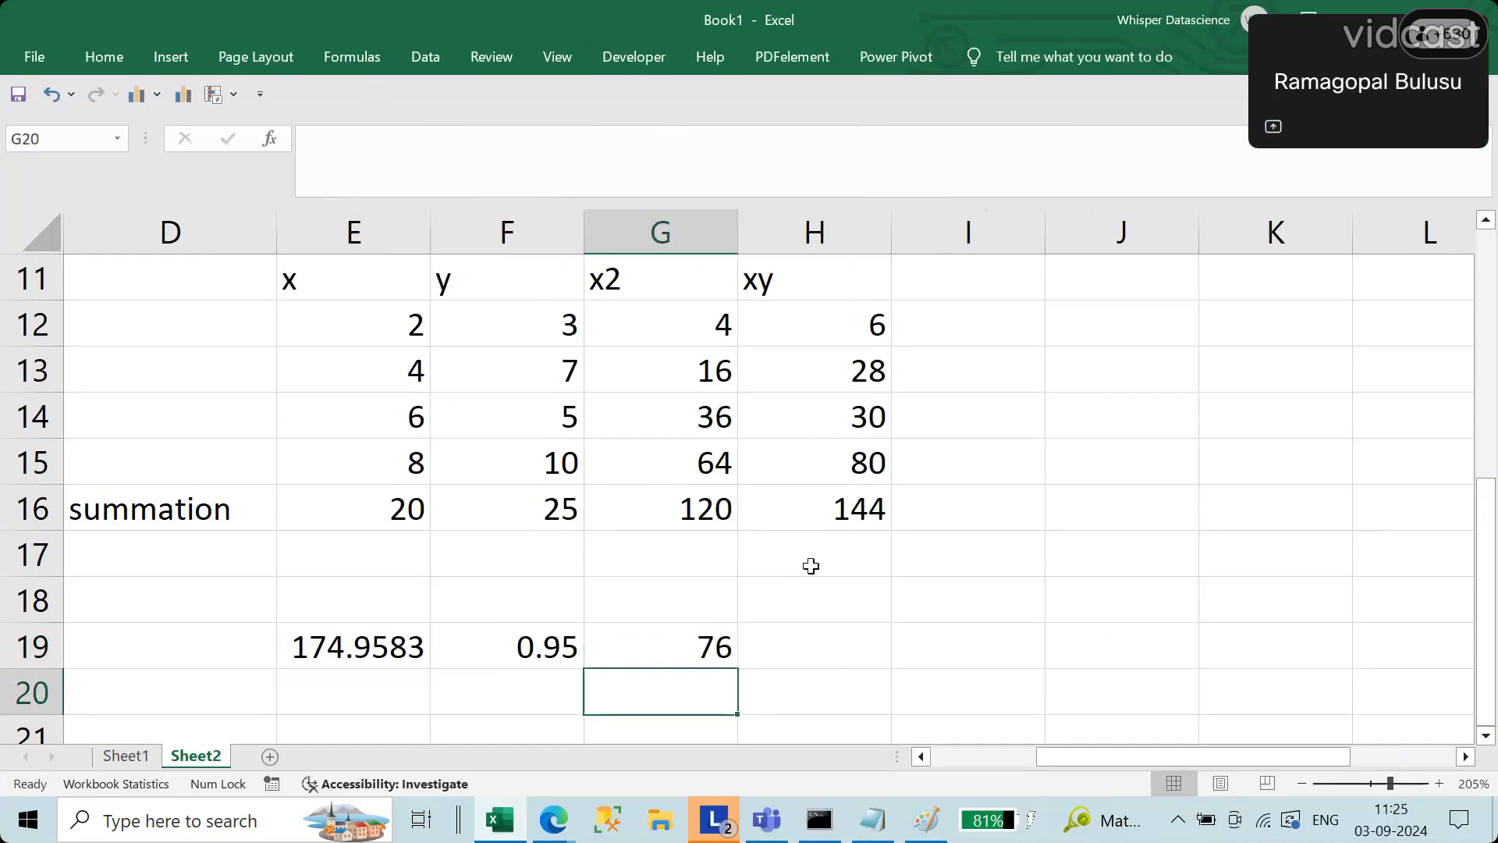
Step: Copy the denominator (4*120)-400 from the E19 formula without editing that formula
click(713, 657)
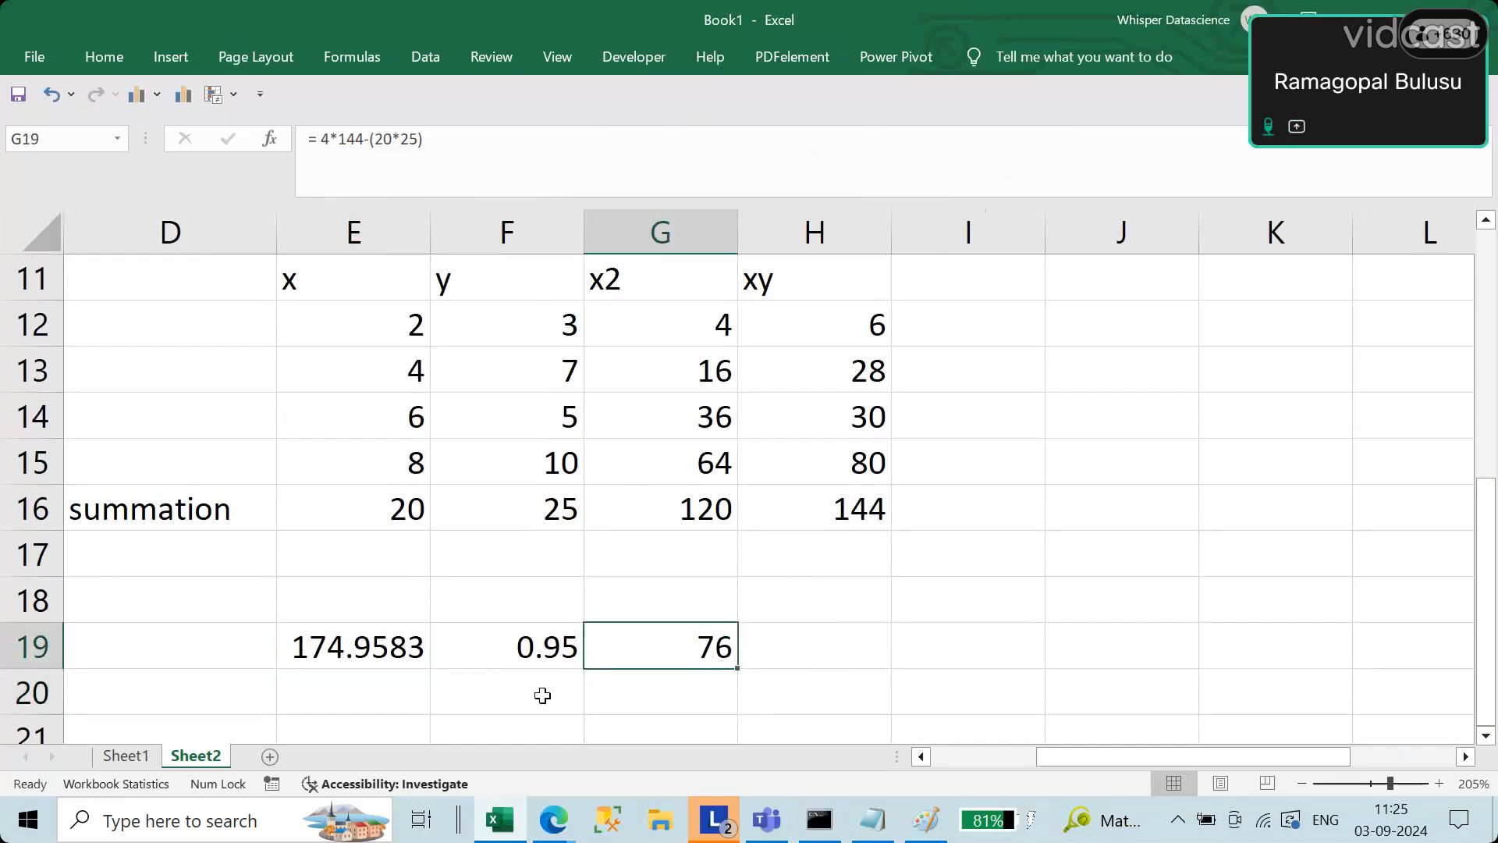
click(805, 655)
click(709, 646)
click(407, 650)
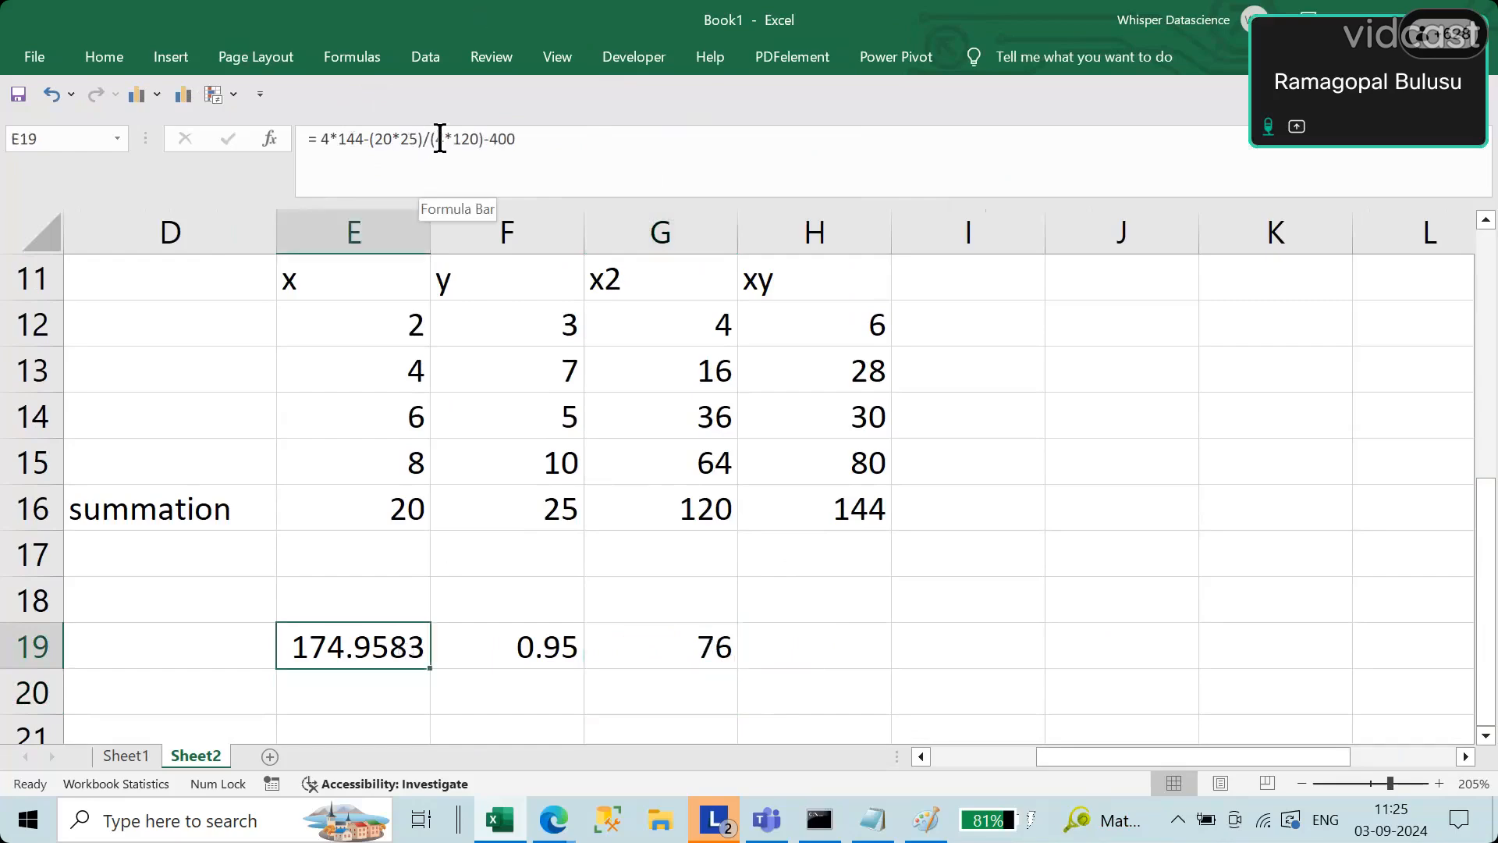
drag(431, 141, 558, 133)
key(ctrl+c)
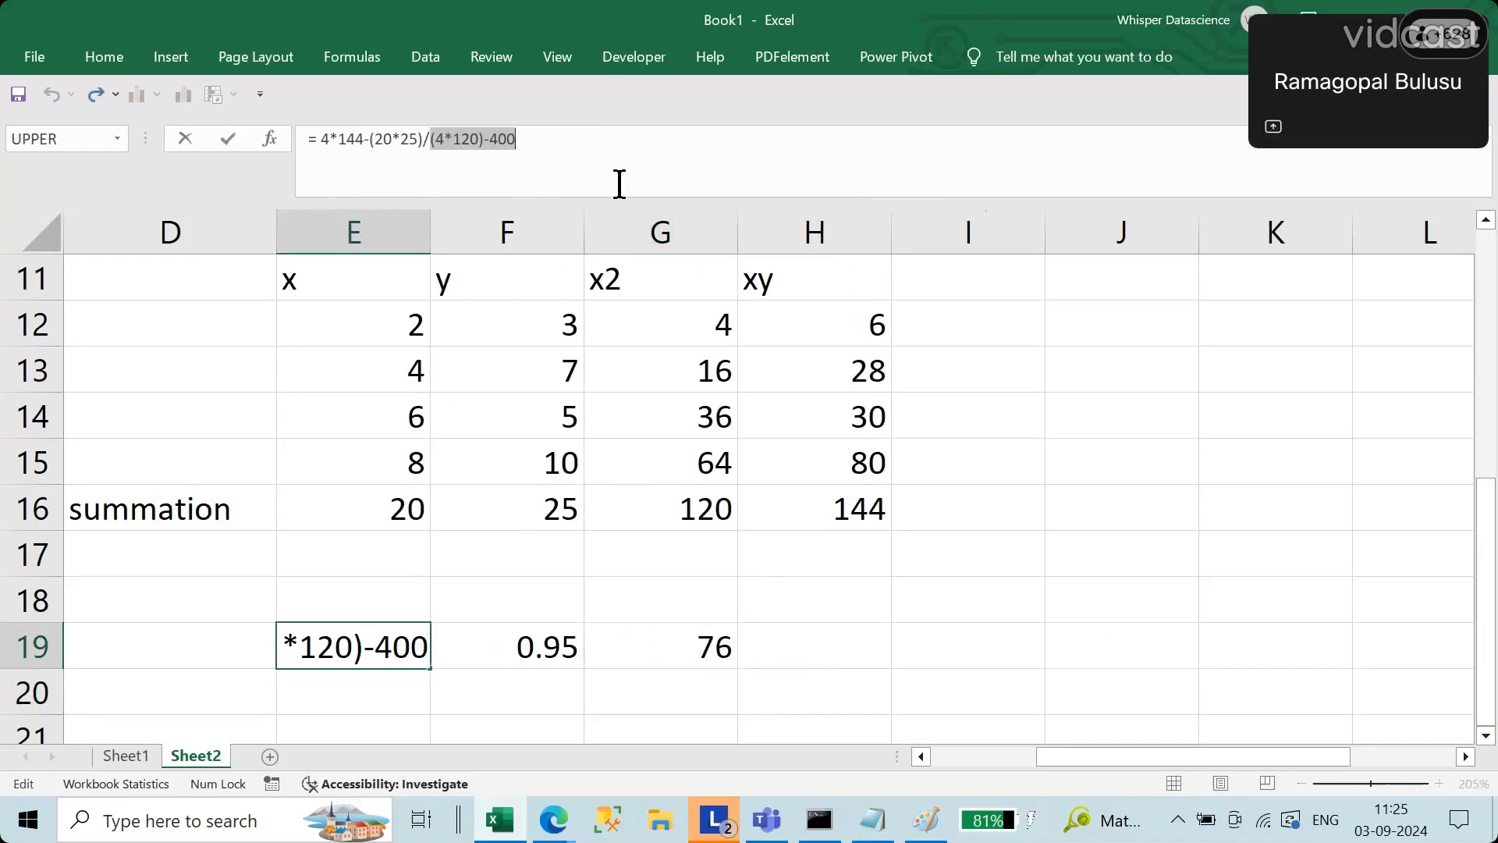
key(Escape)
Step: Calculate the denominator separately in H19 by pasting it as the formula = (4*120)-400
click(841, 651)
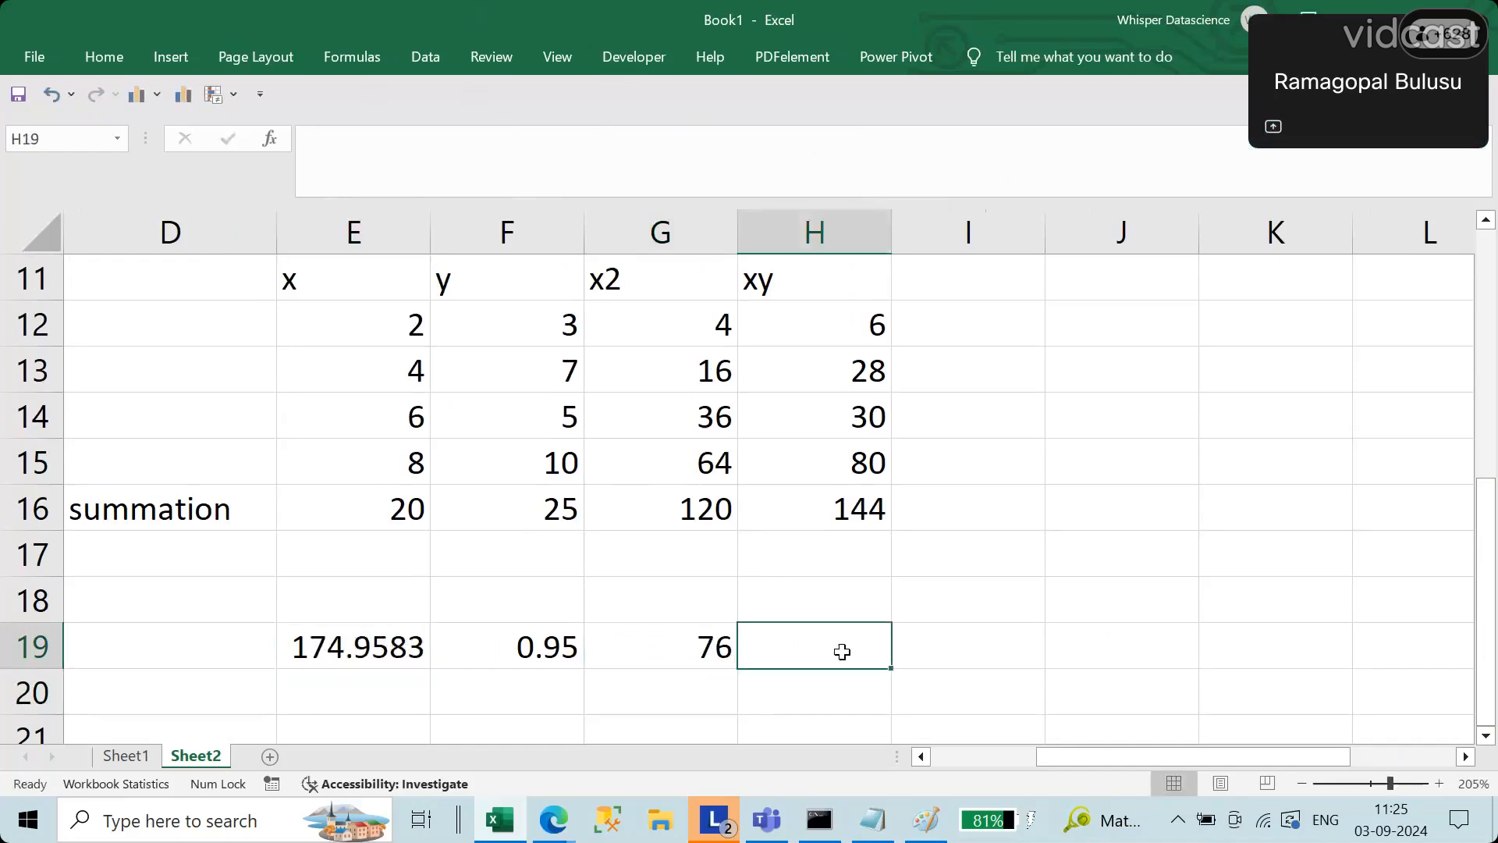
click(368, 154)
key(ctrl+v)
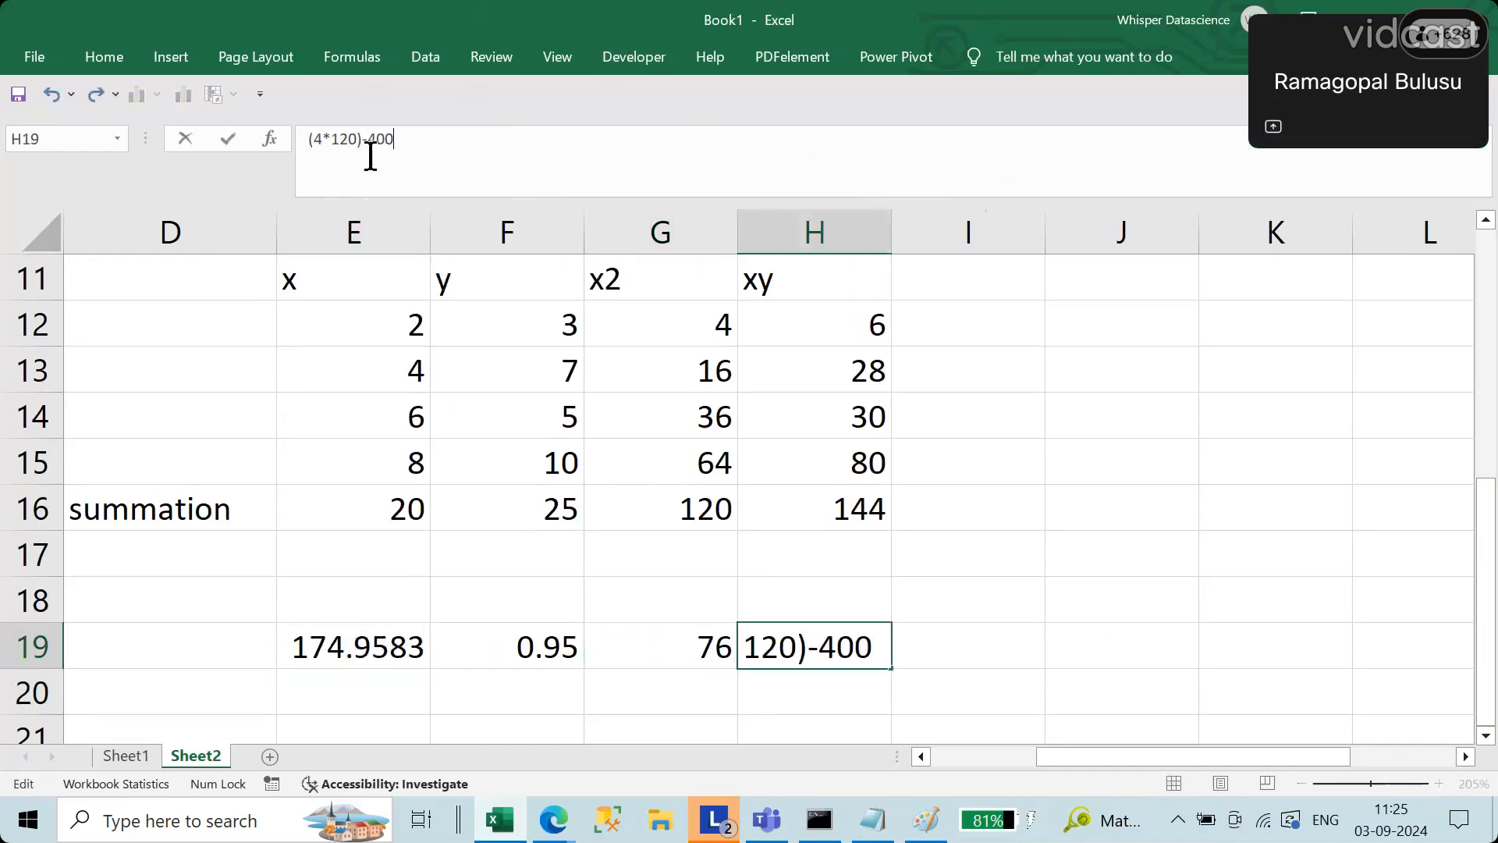
click(310, 139)
text(=)
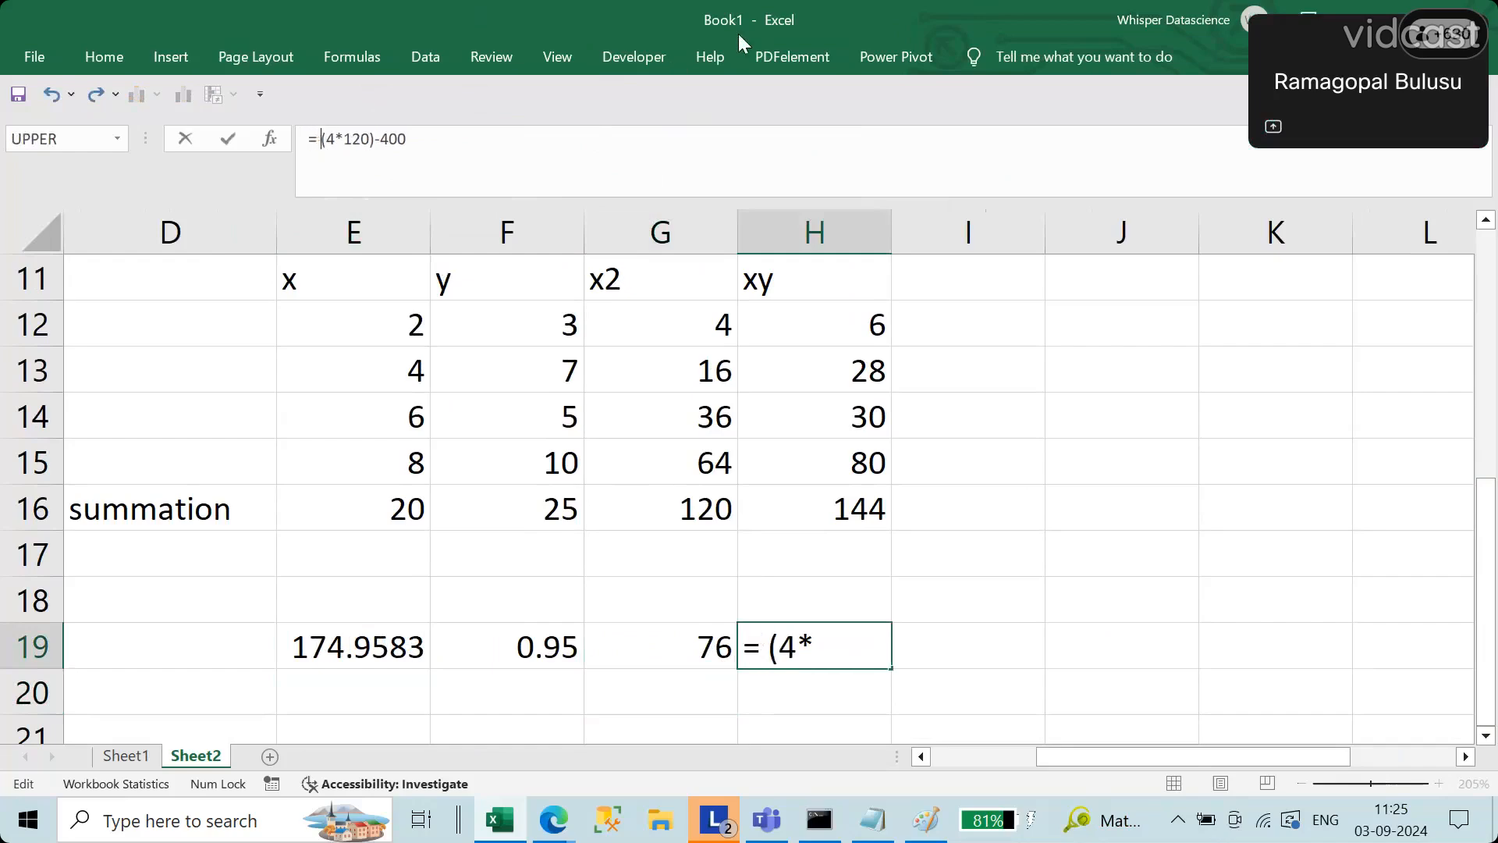
key(Return)
click(861, 638)
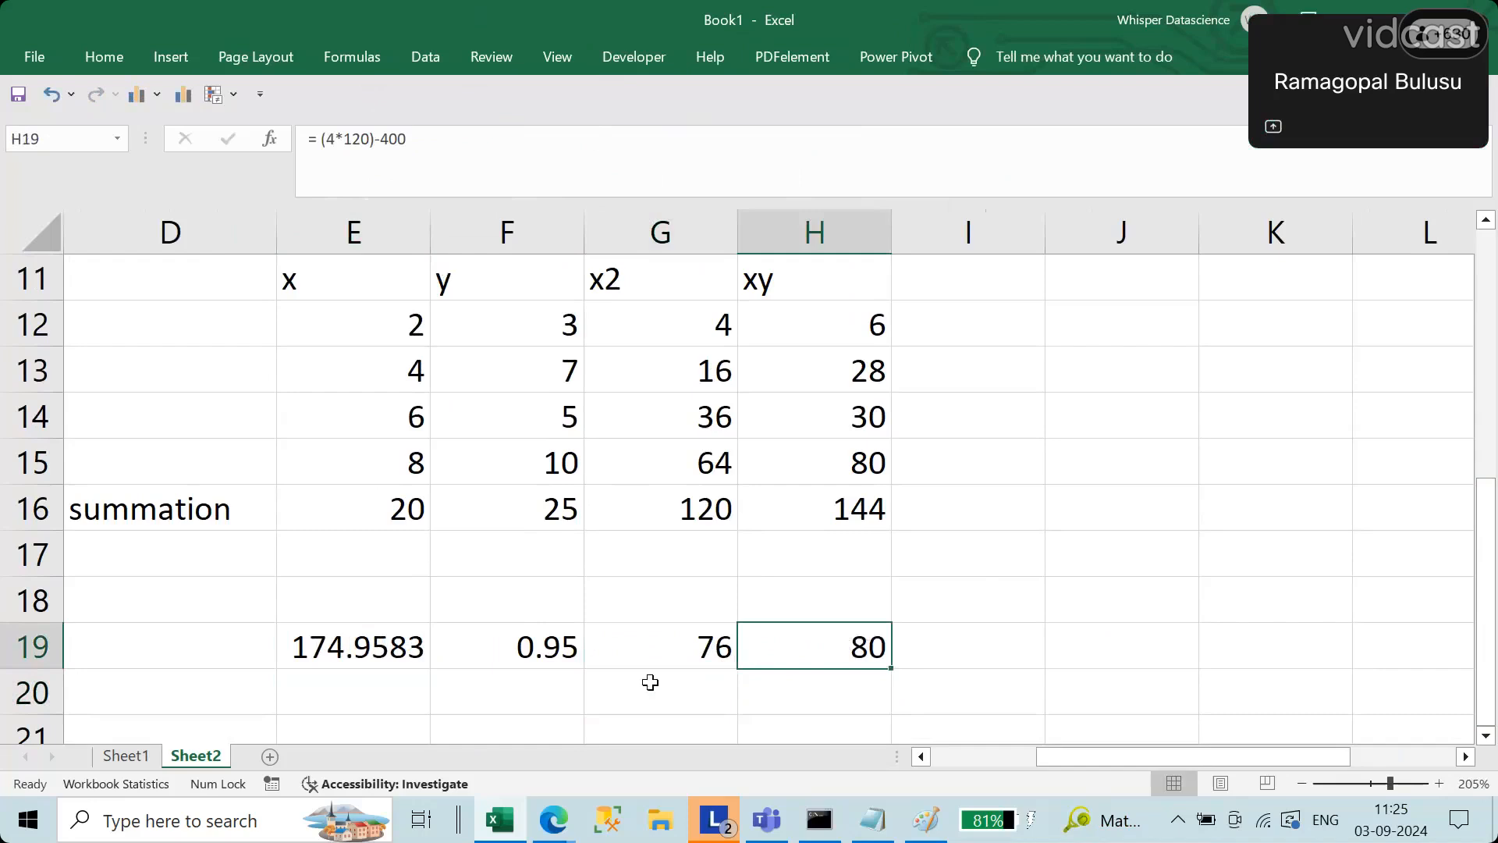
Step: Calculate the slope in I19 by dividing the numerator by the denominator with the formula =G19/H19
click(645, 658)
click(858, 644)
click(941, 648)
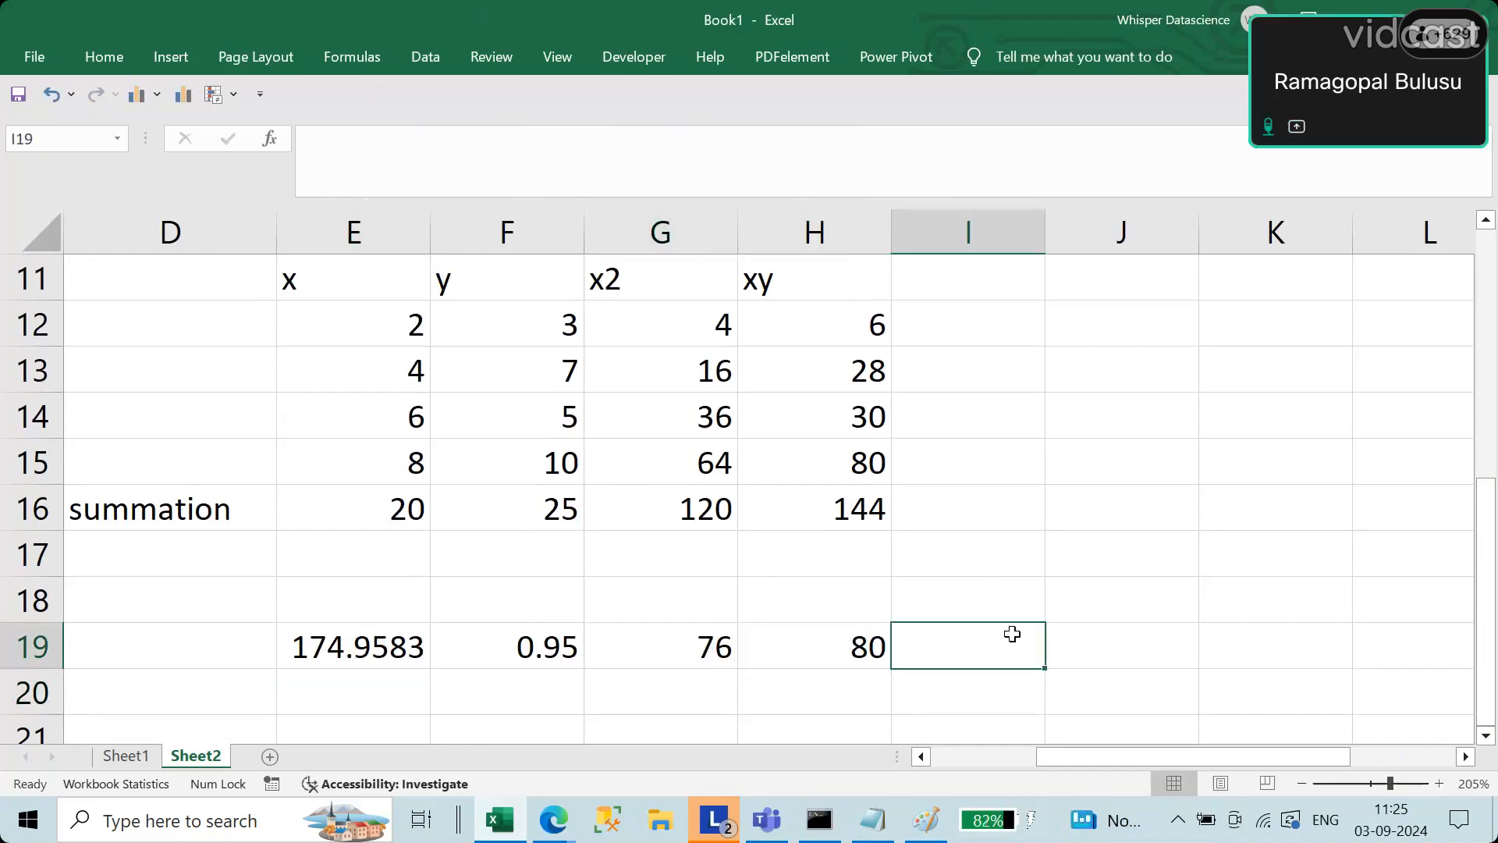
text(=)
key(Left)
key(Left)
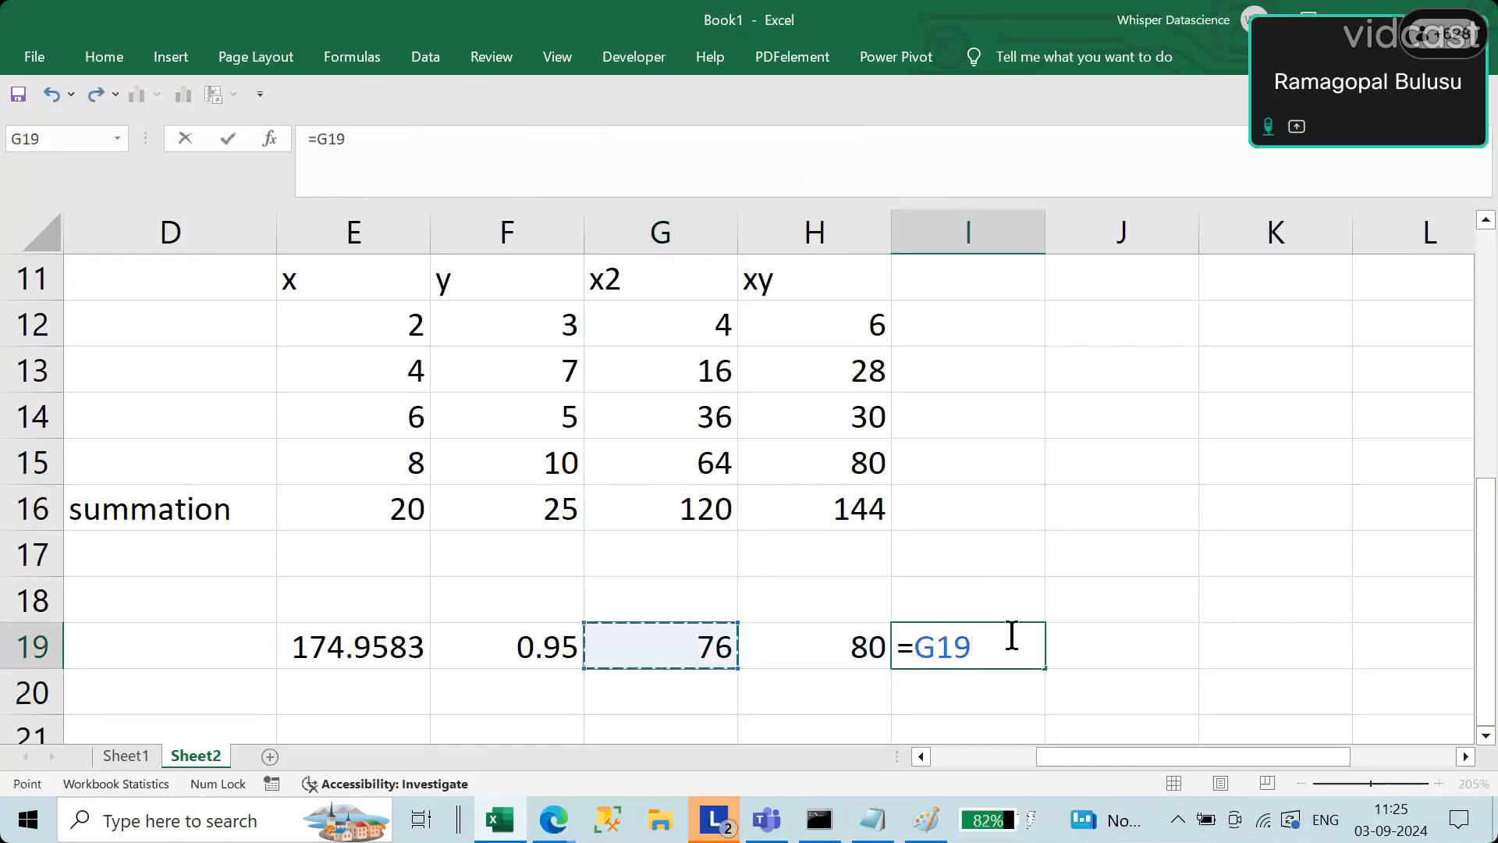
text(/)
key(Left)
key(Return)
click(1012, 636)
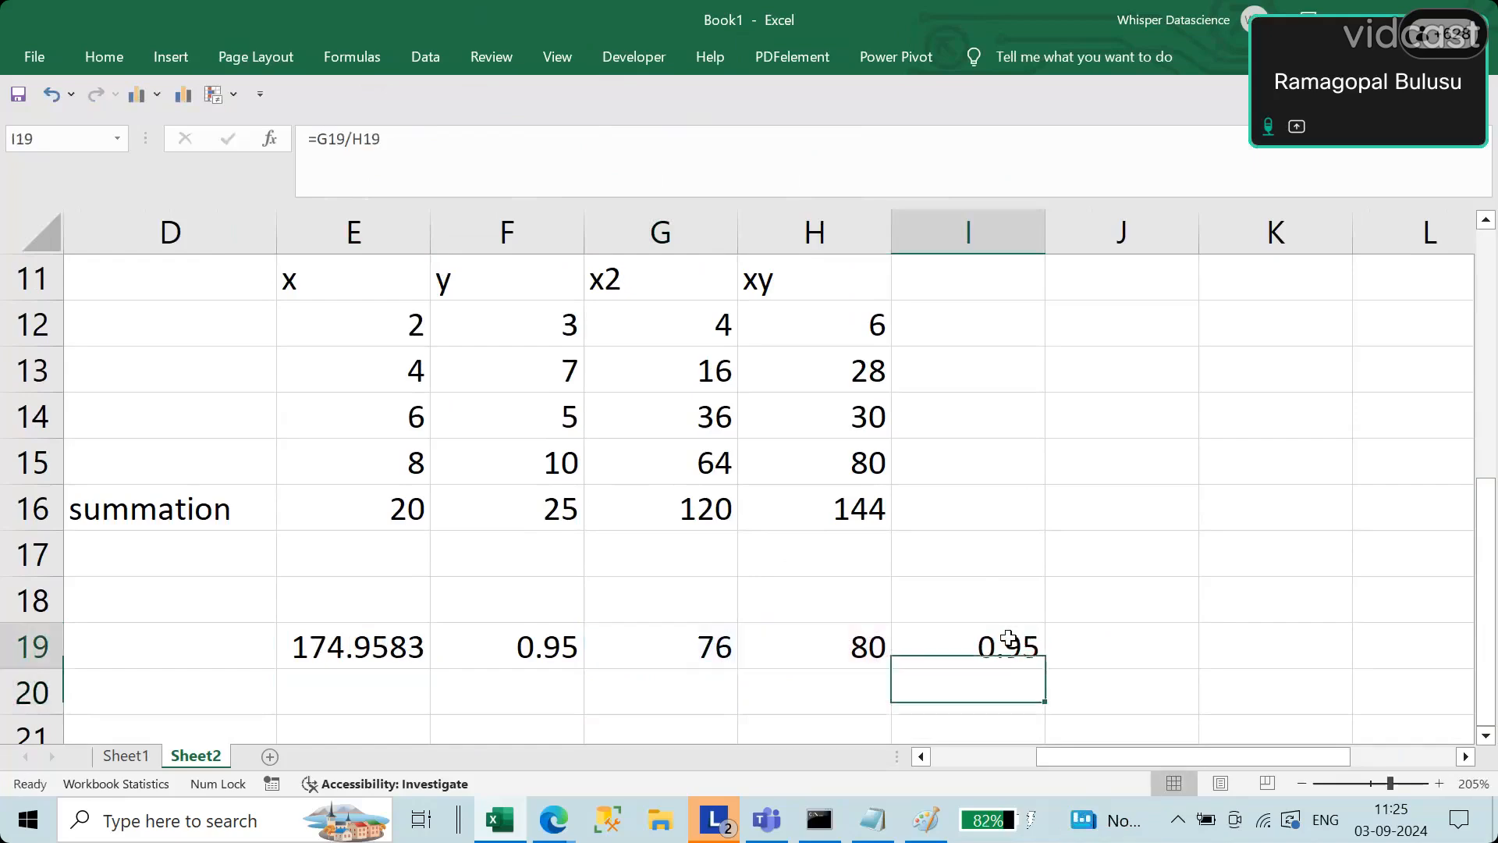
Step: Review the slope calculations in row 19, comparing the value in F19 with the result in I19
drag(552, 658, 1009, 652)
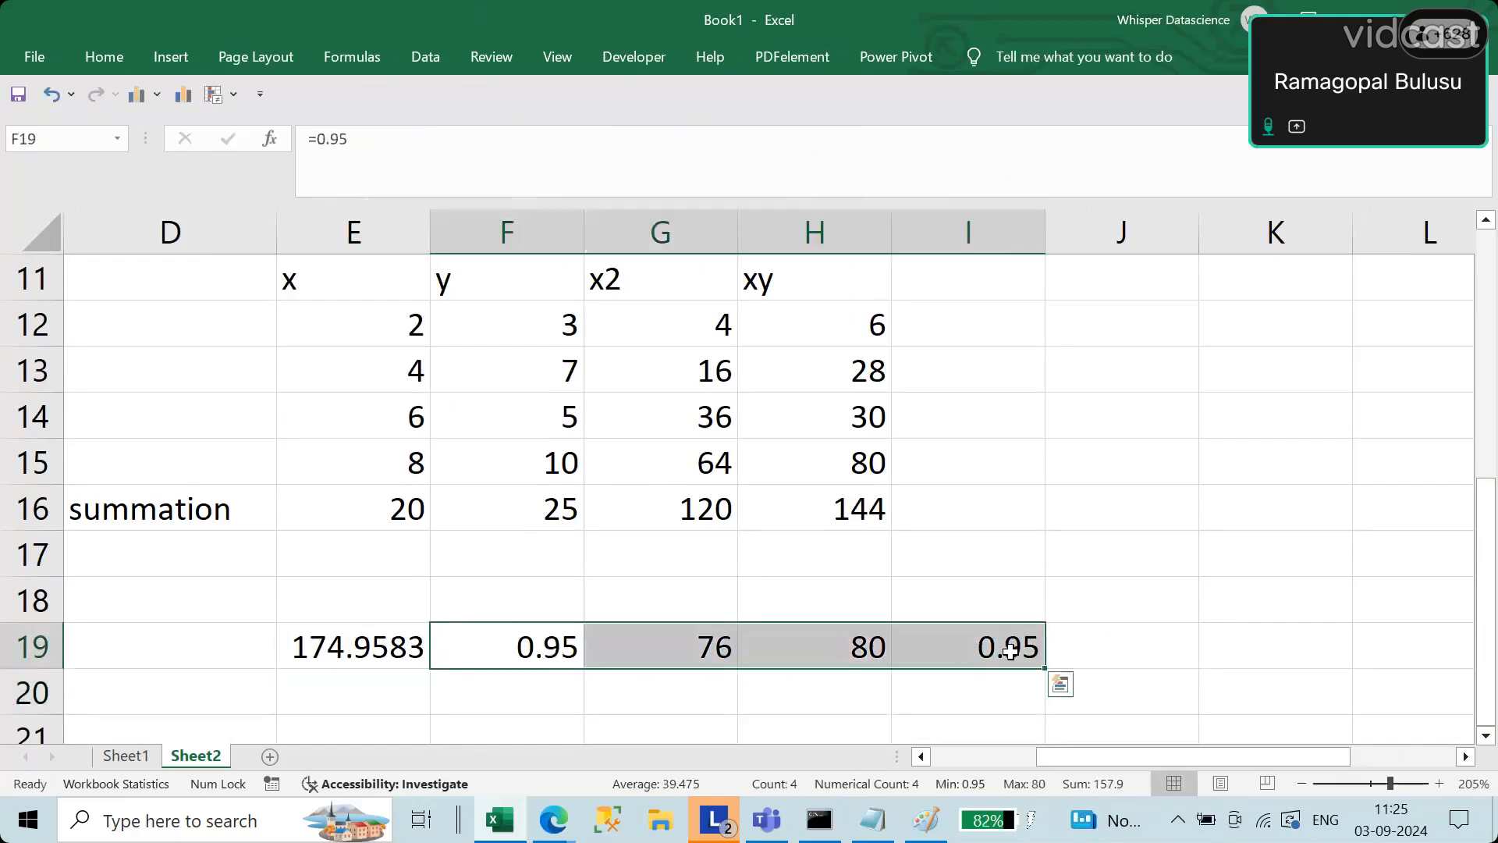
click(1010, 652)
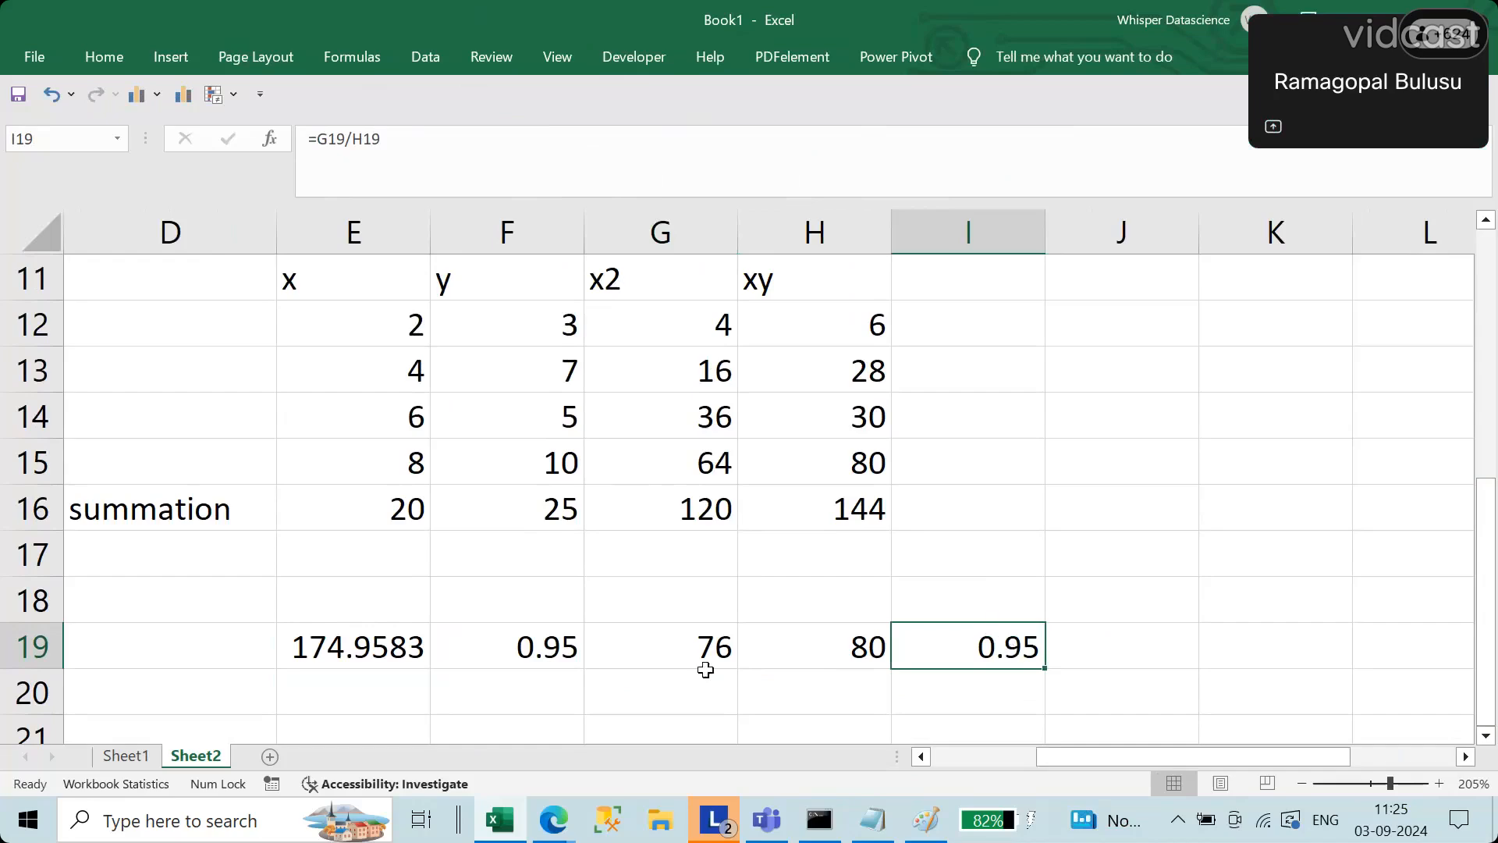
drag(271, 654, 1014, 647)
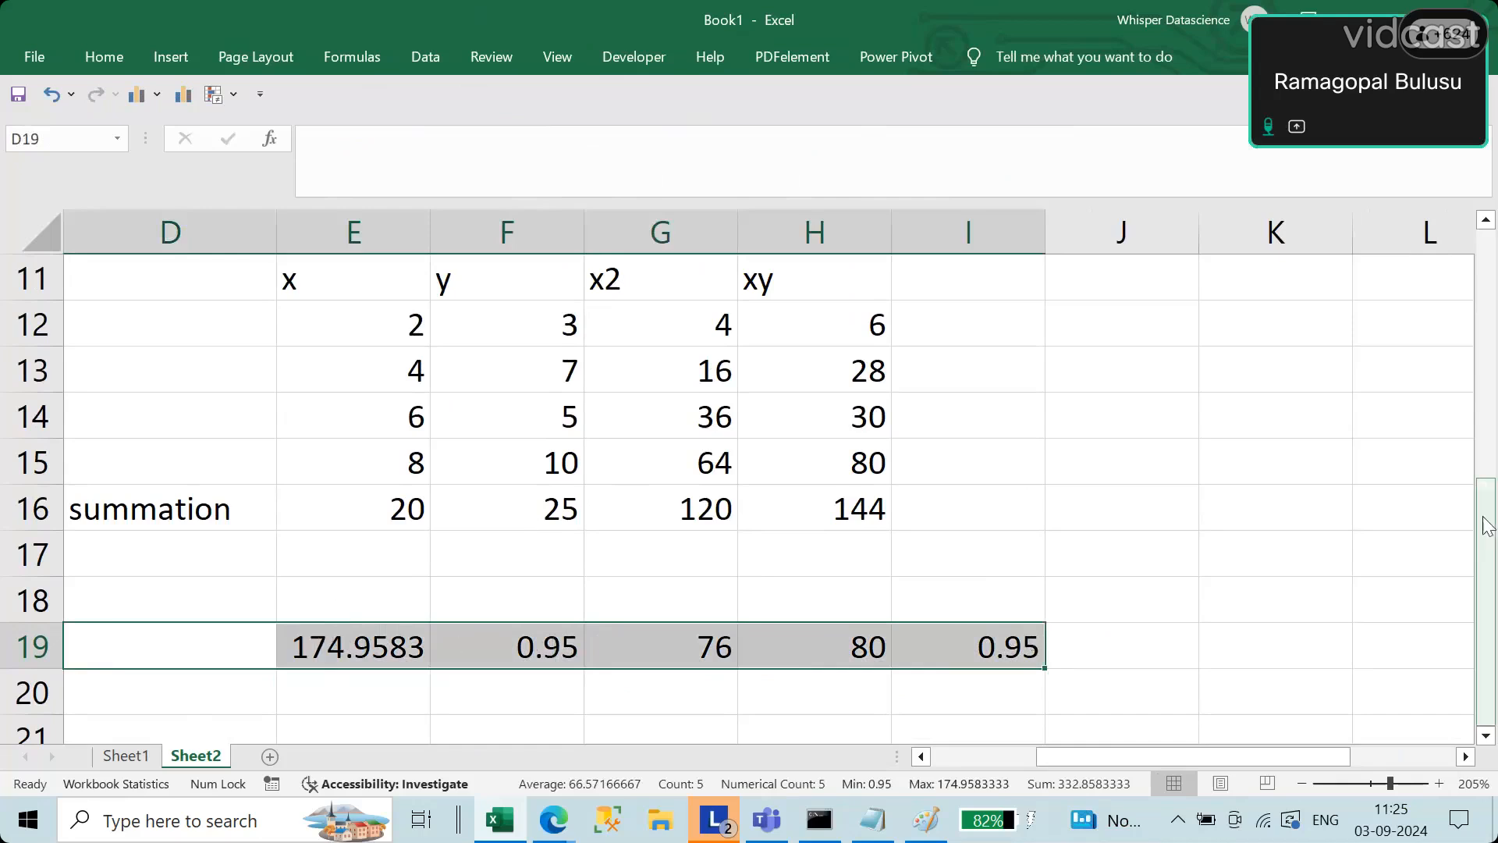
Step: Examine the line equation y = mx+c in N13 and the regression sketch in Paint, returning to the Excel worksheet
mouse_move(1484, 523)
mouse_down()
mouse_move(1485, 499)
mouse_move(1487, 523)
mouse_up()
drag(1279, 757, 1379, 757)
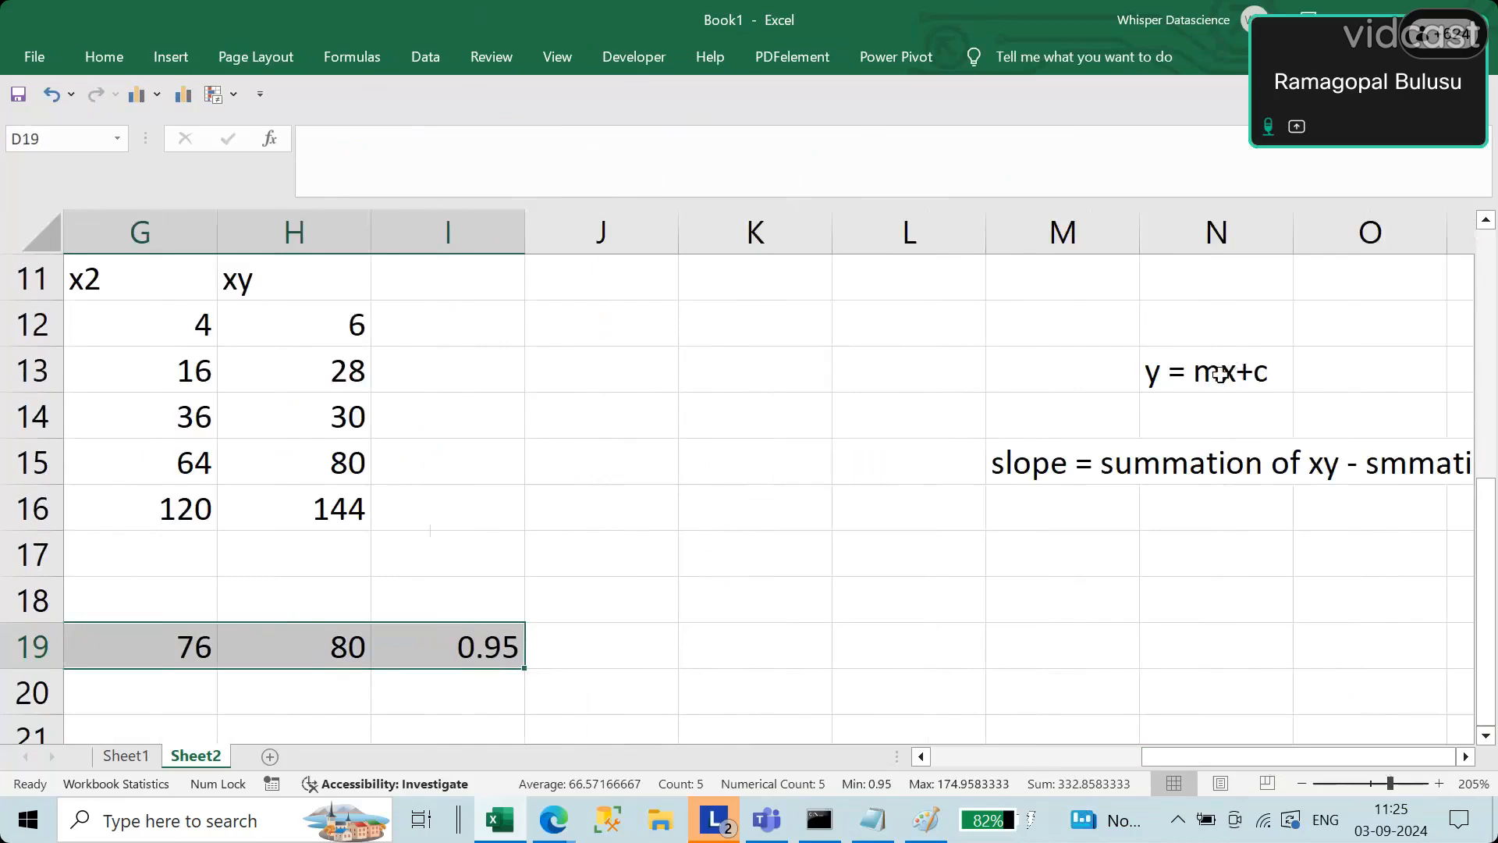
drag(1317, 756, 1284, 755)
click(1362, 373)
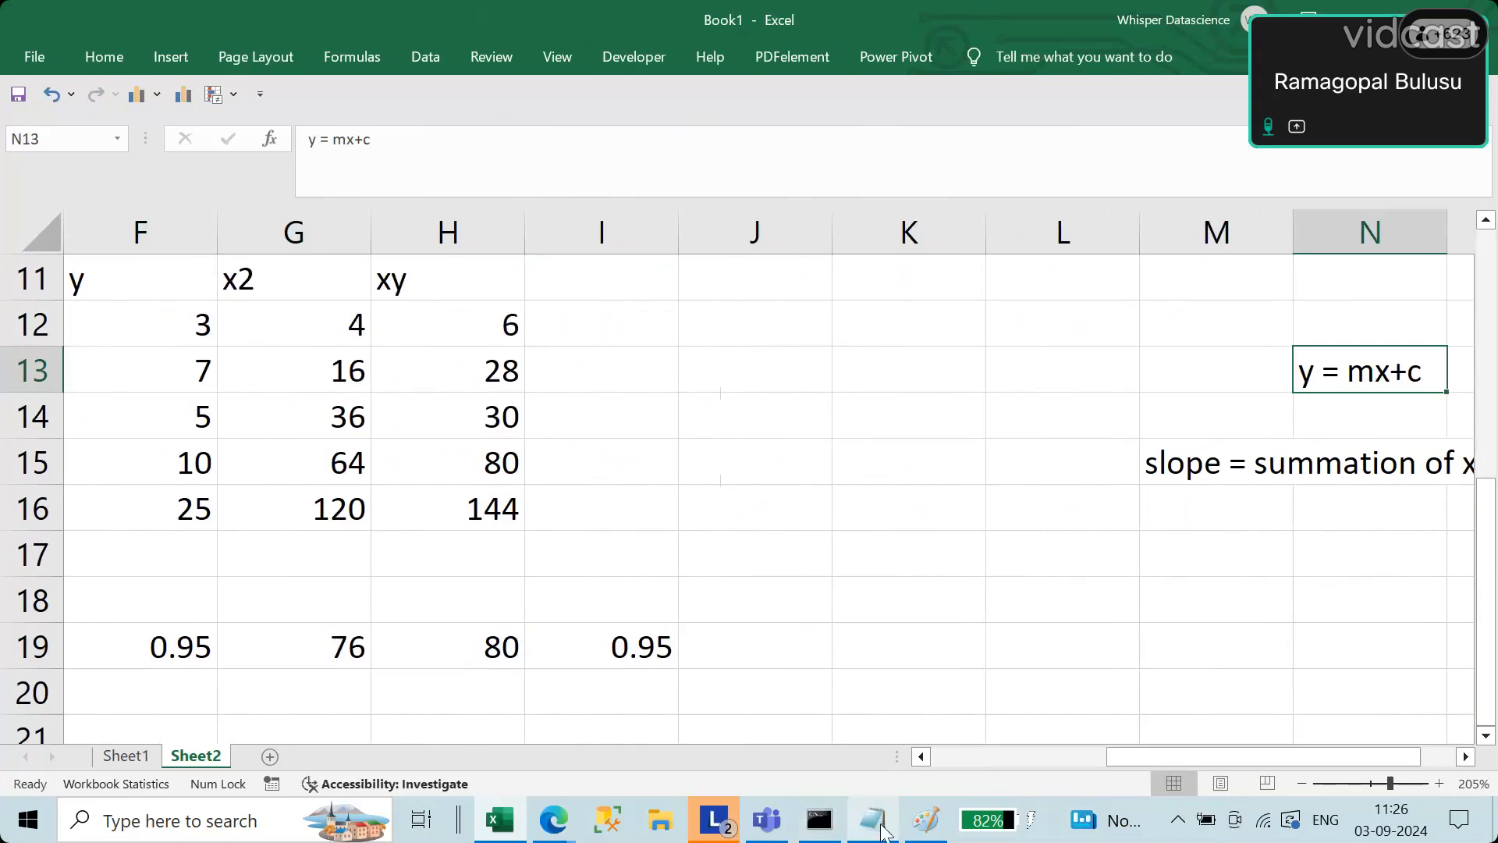
click(926, 819)
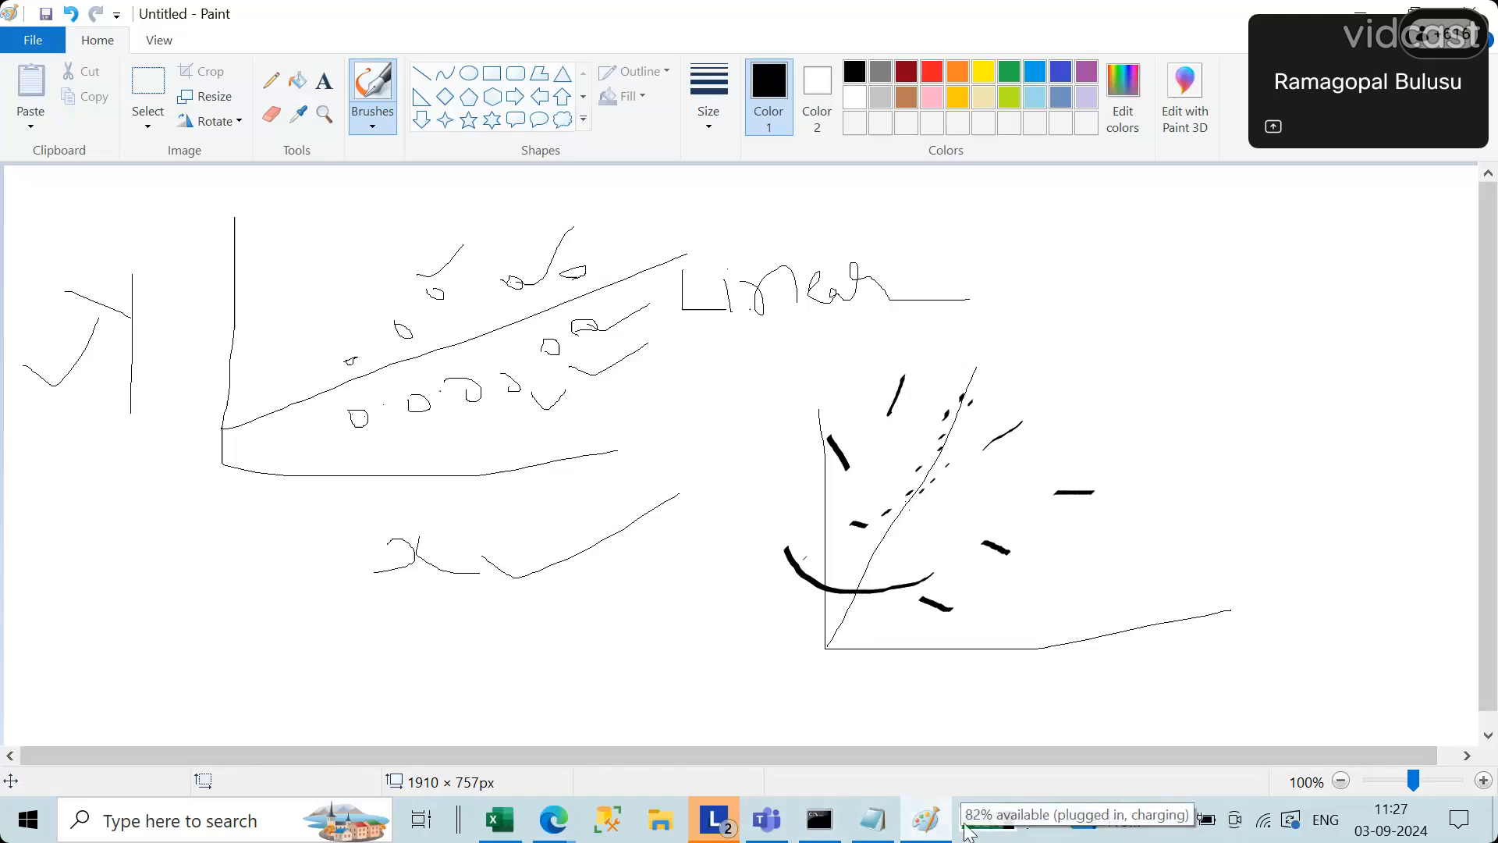
key(alt+Tab)
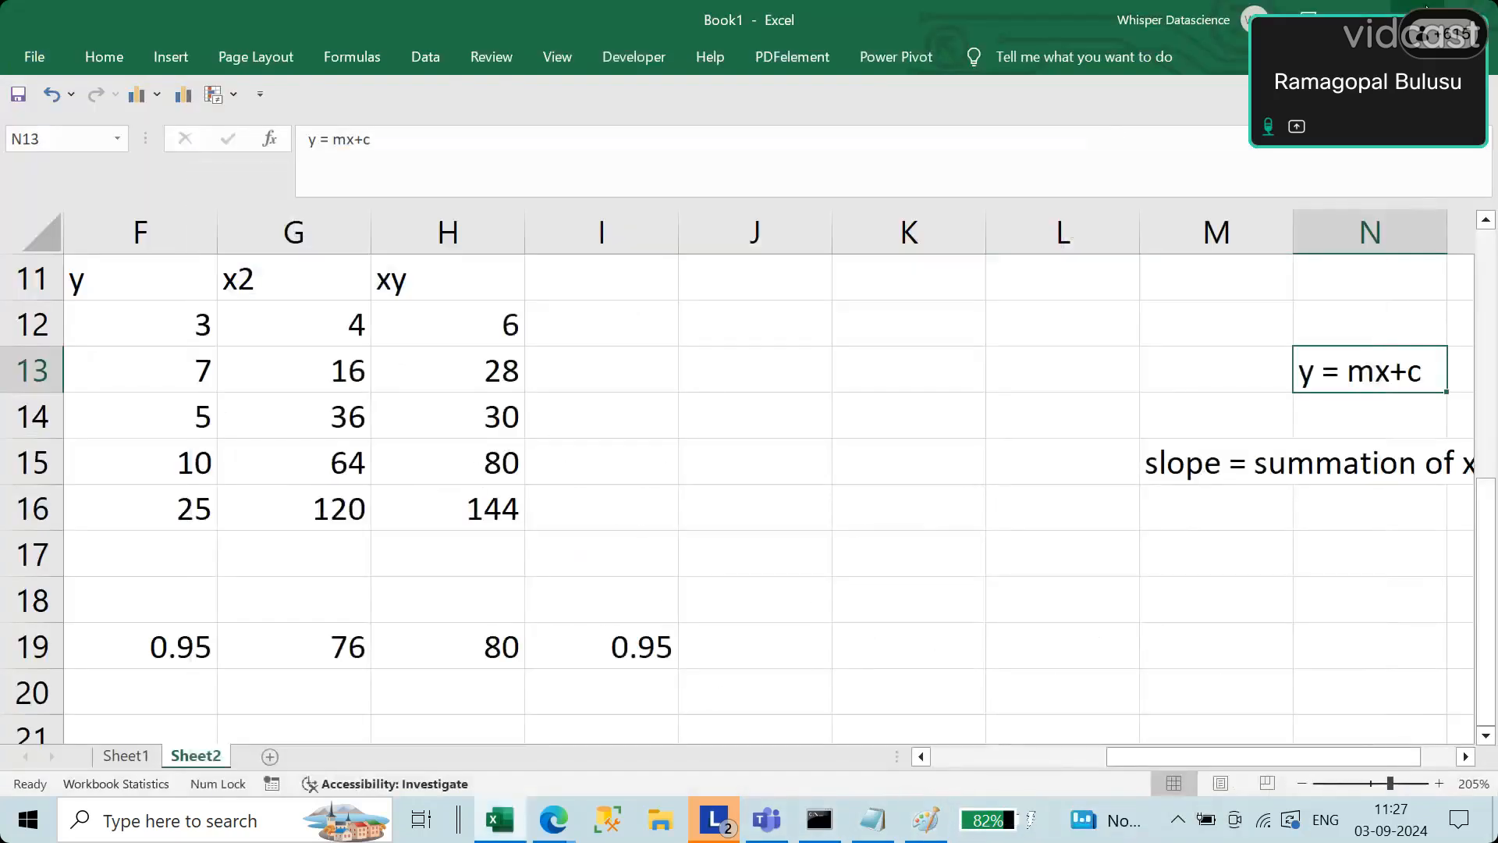